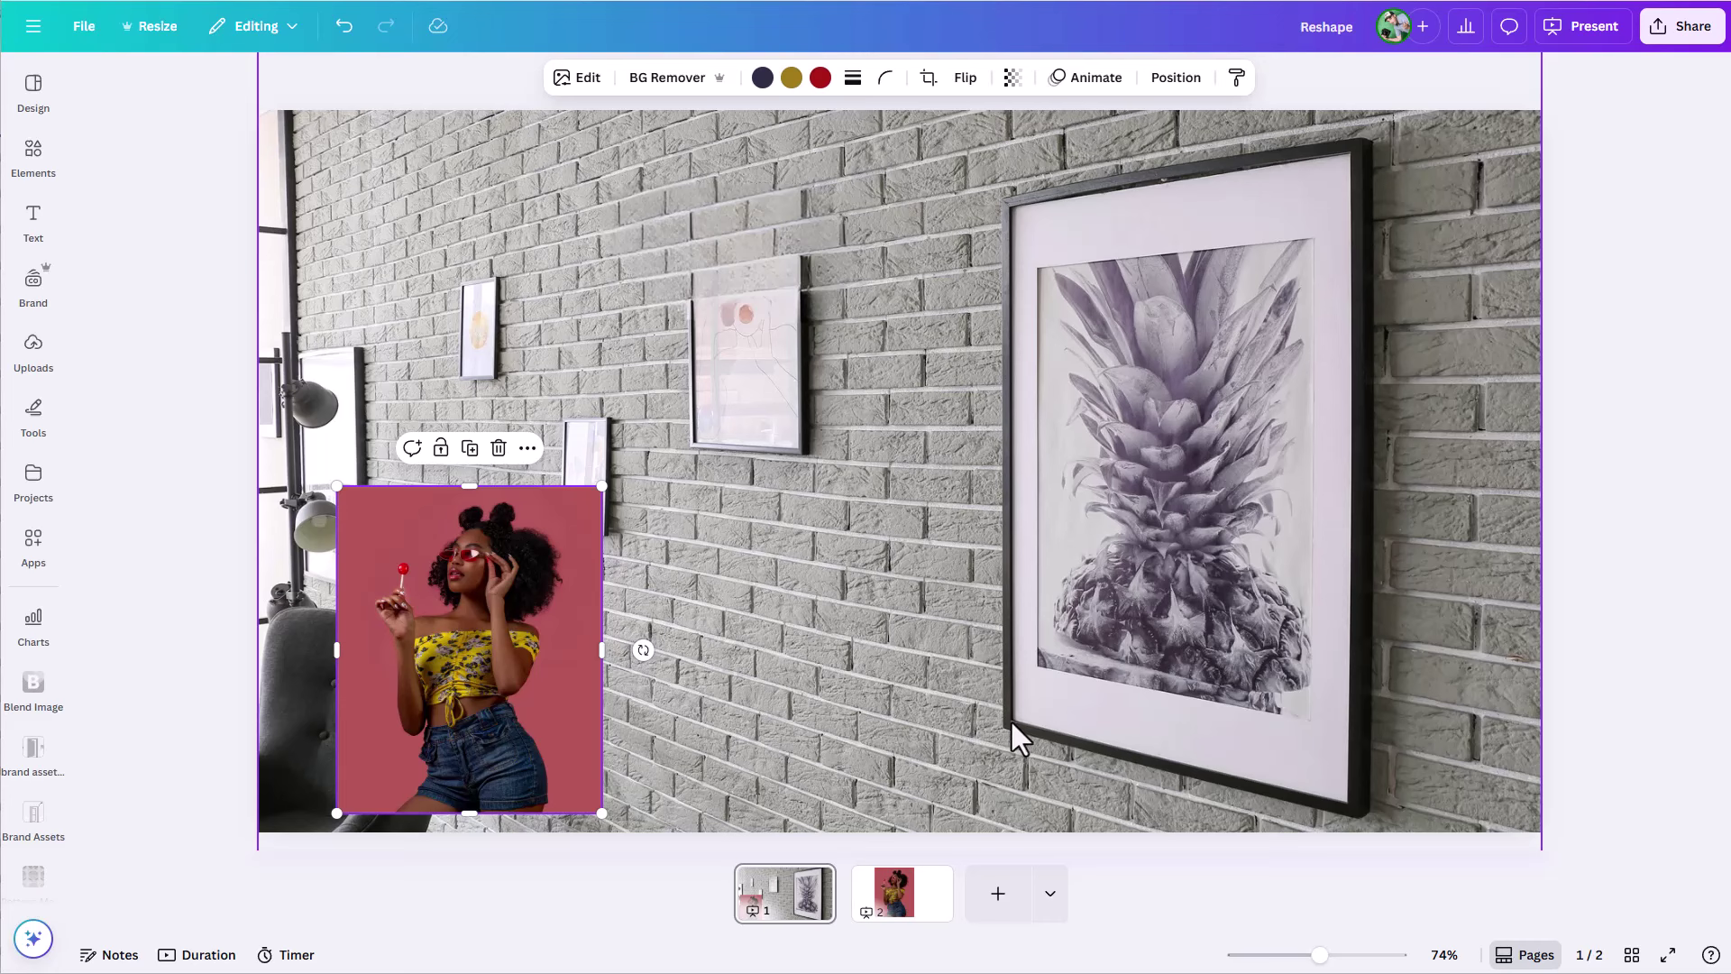
# Move the woman's photo slightly up on the page, and find and open the Reshape app
pyautogui.moveTo(465, 716); pyautogui.dragTo(473, 621)
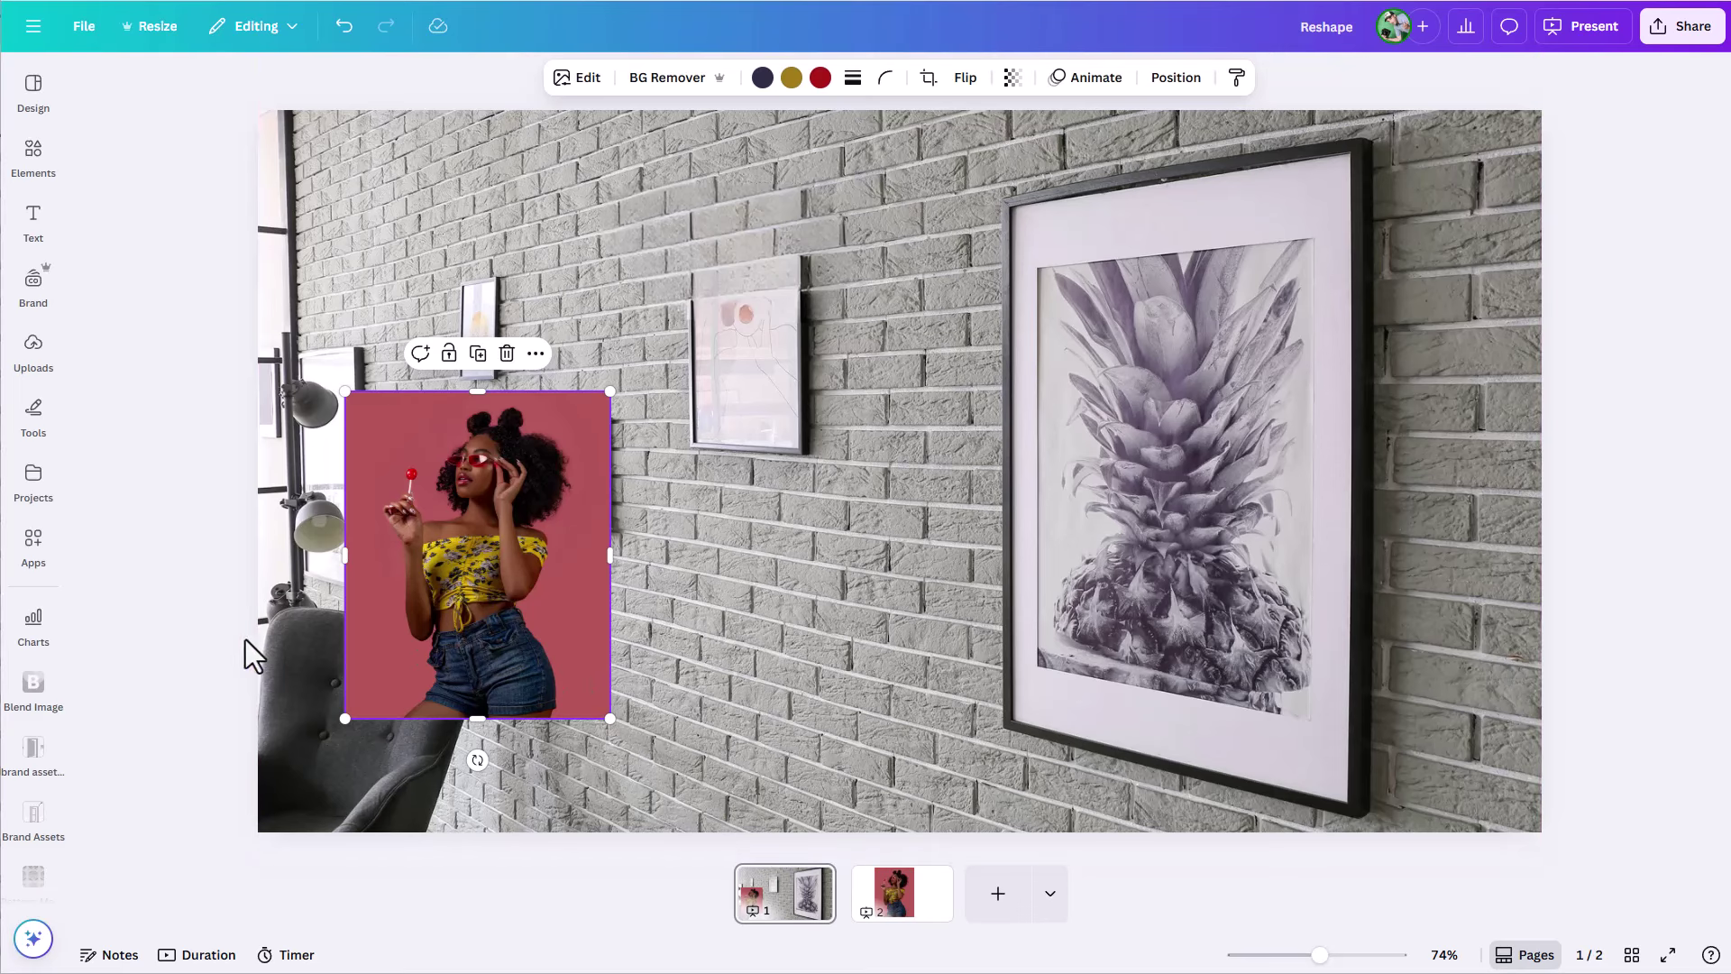
pyautogui.click(34, 563)
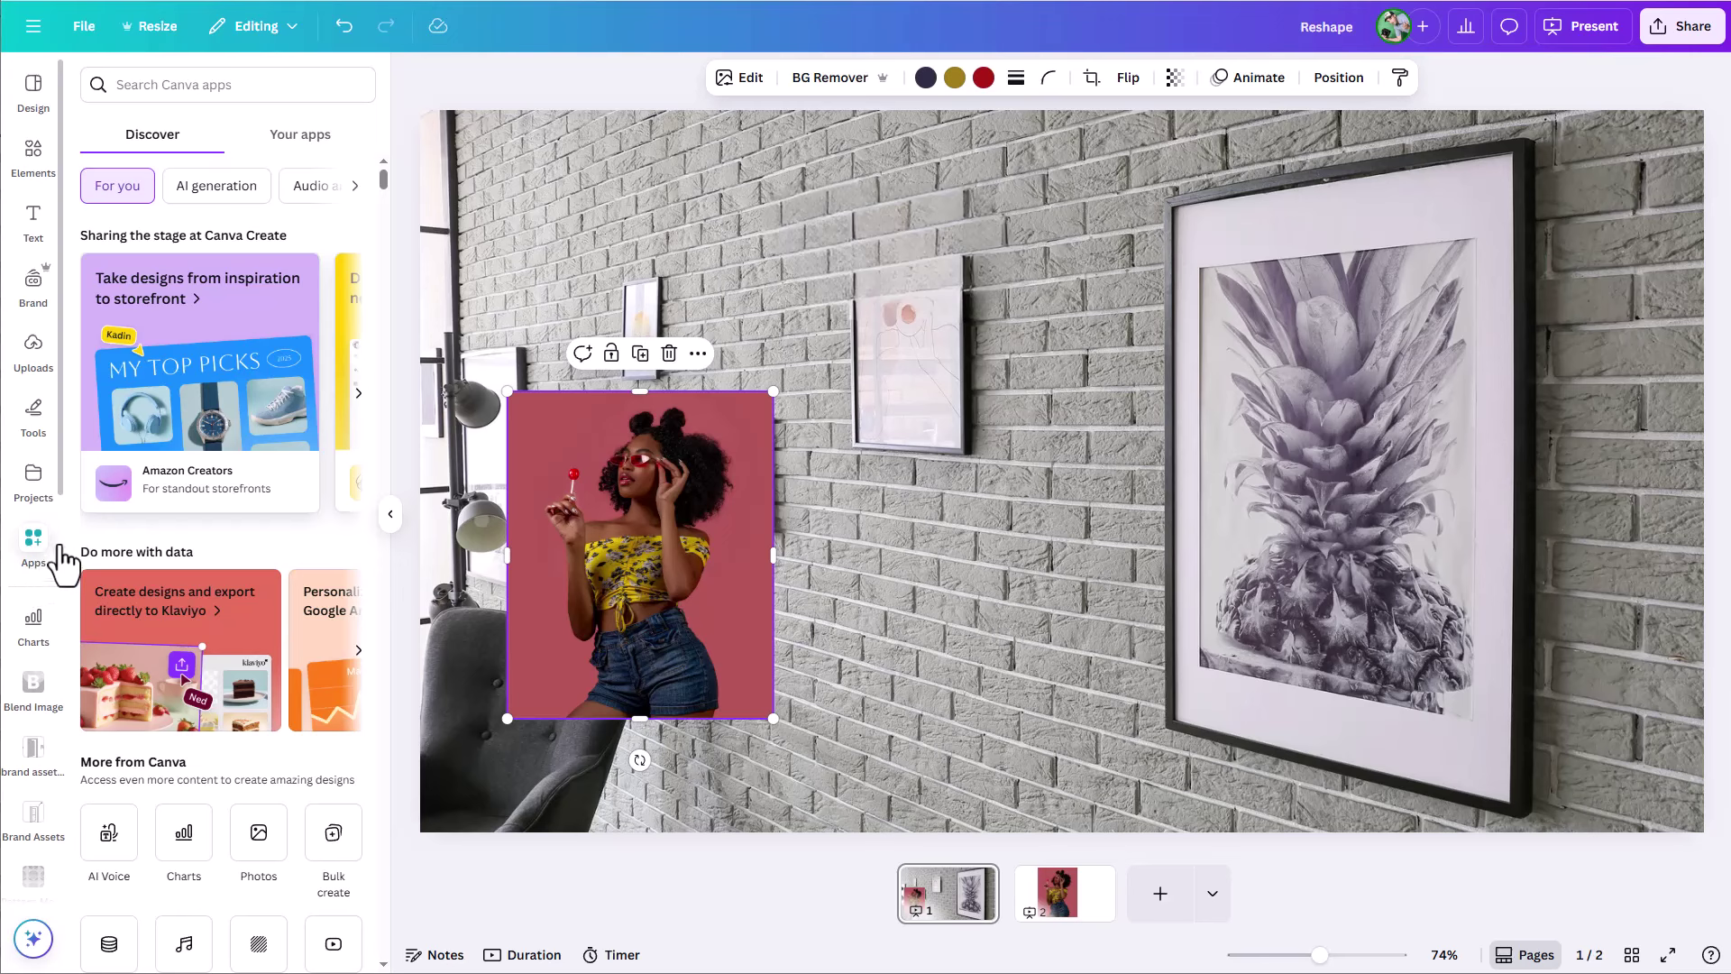
pyautogui.click(143, 87)
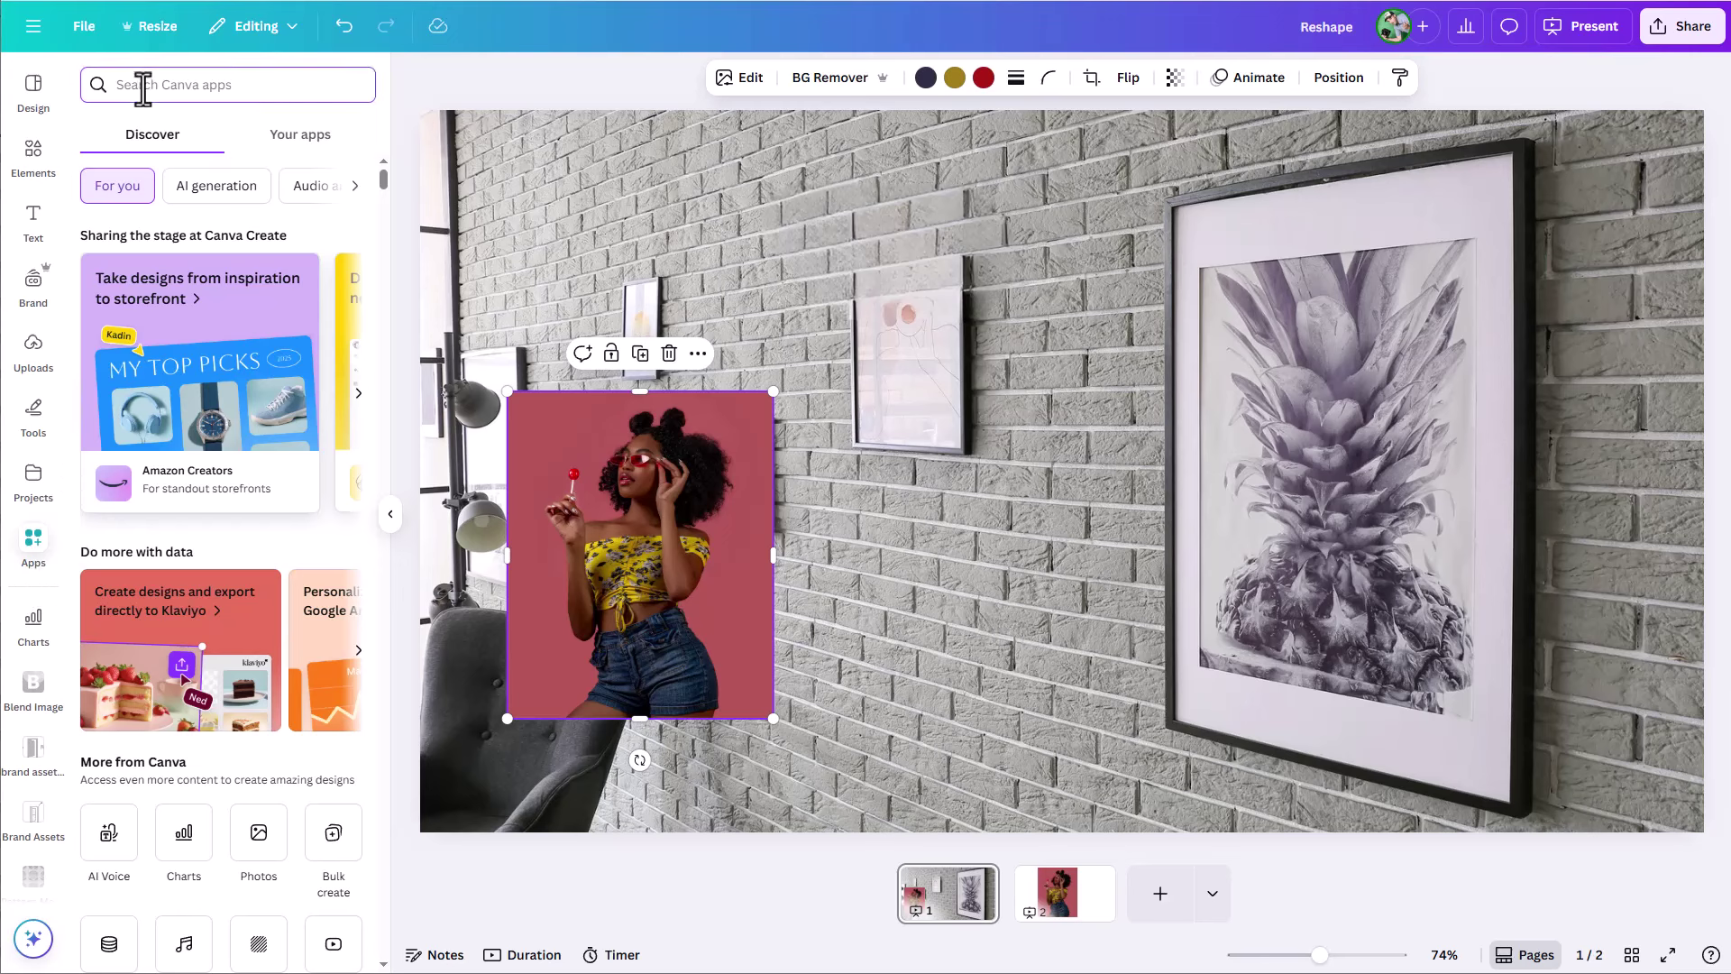
pyautogui.write('resh')
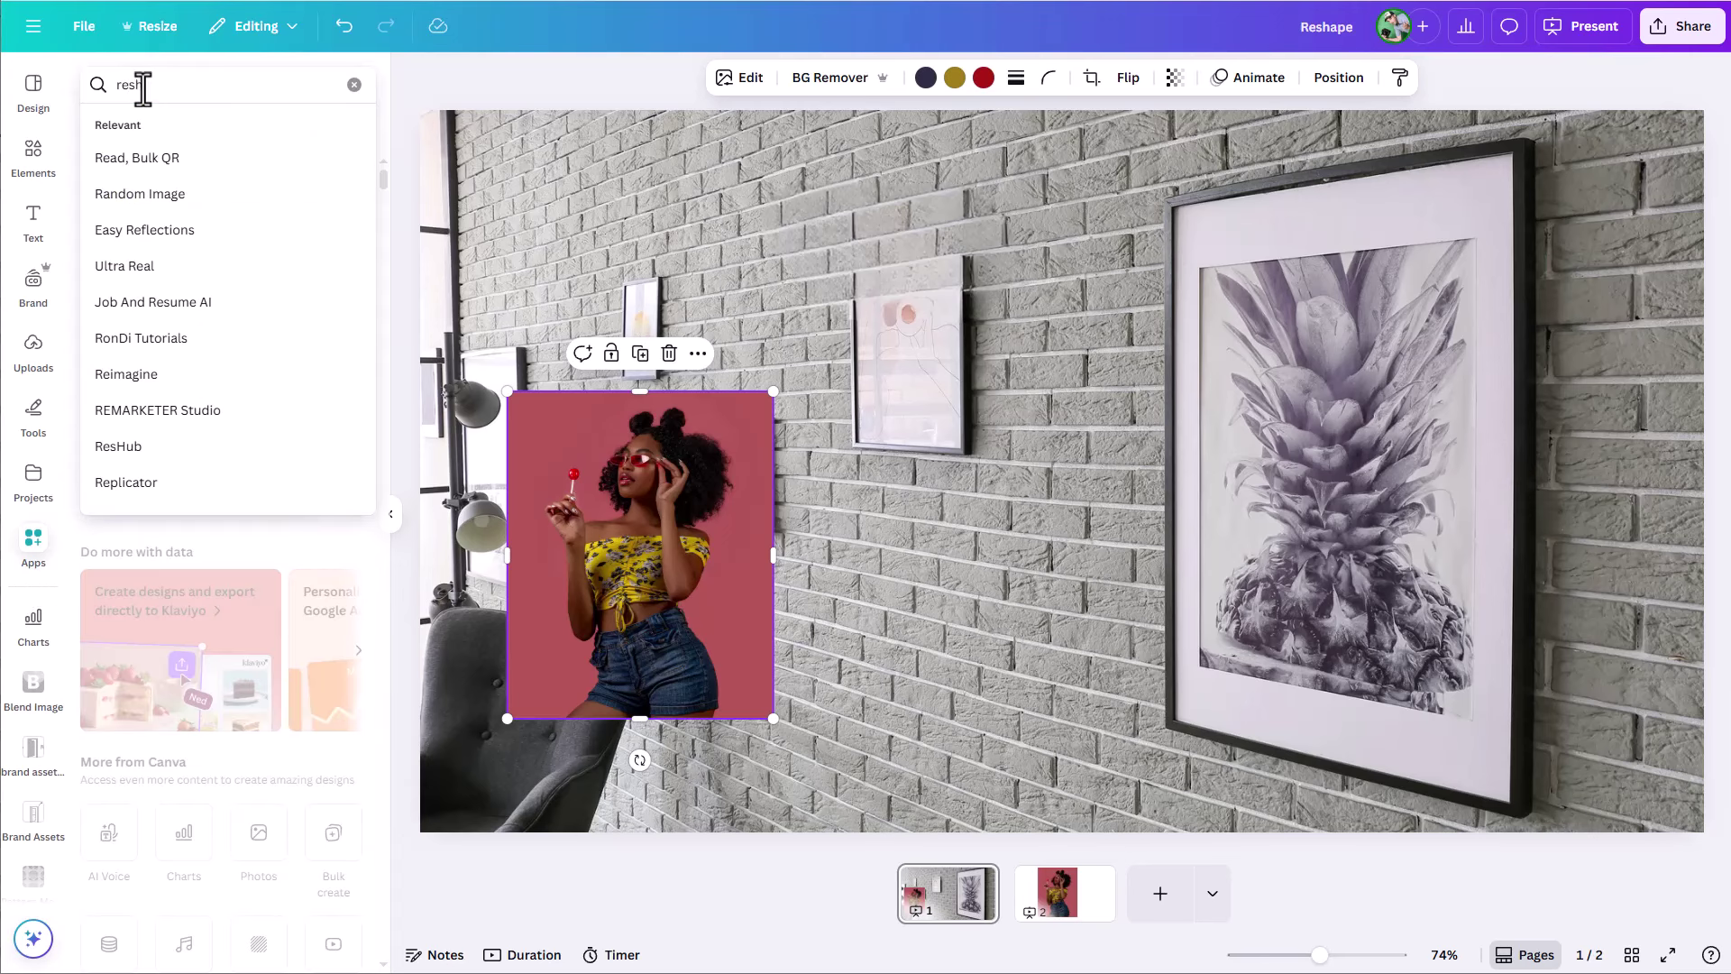
pyautogui.write('ape')
pyautogui.press('Return')
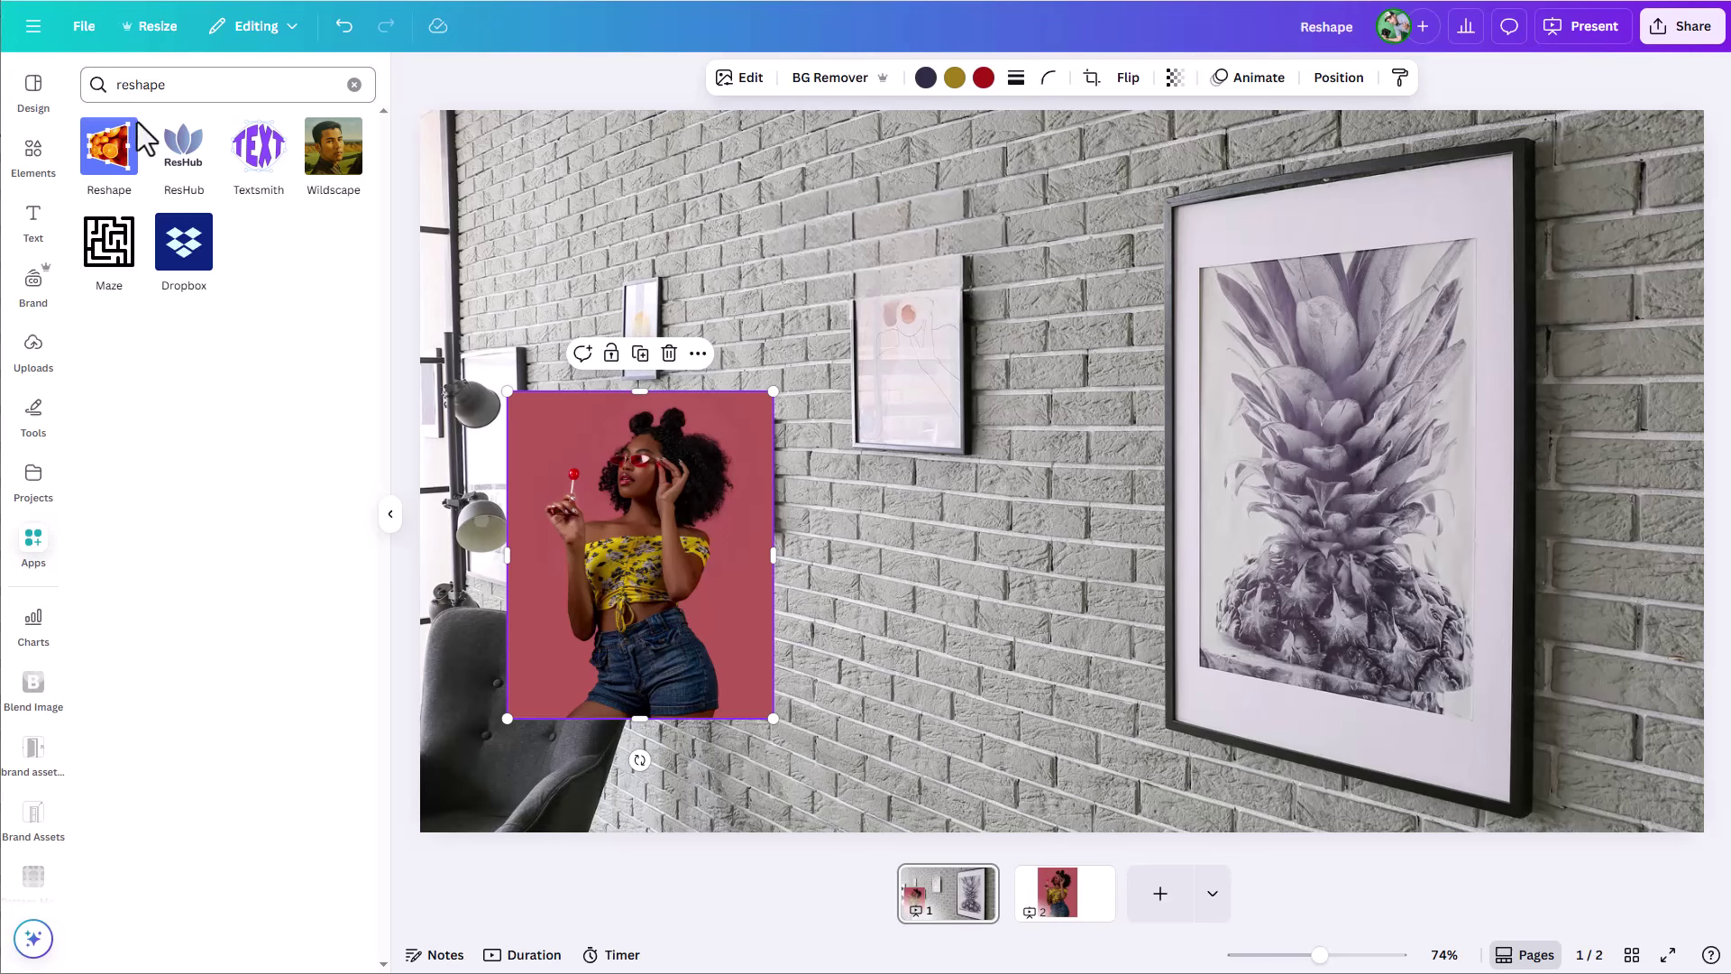
pyautogui.click(108, 163)
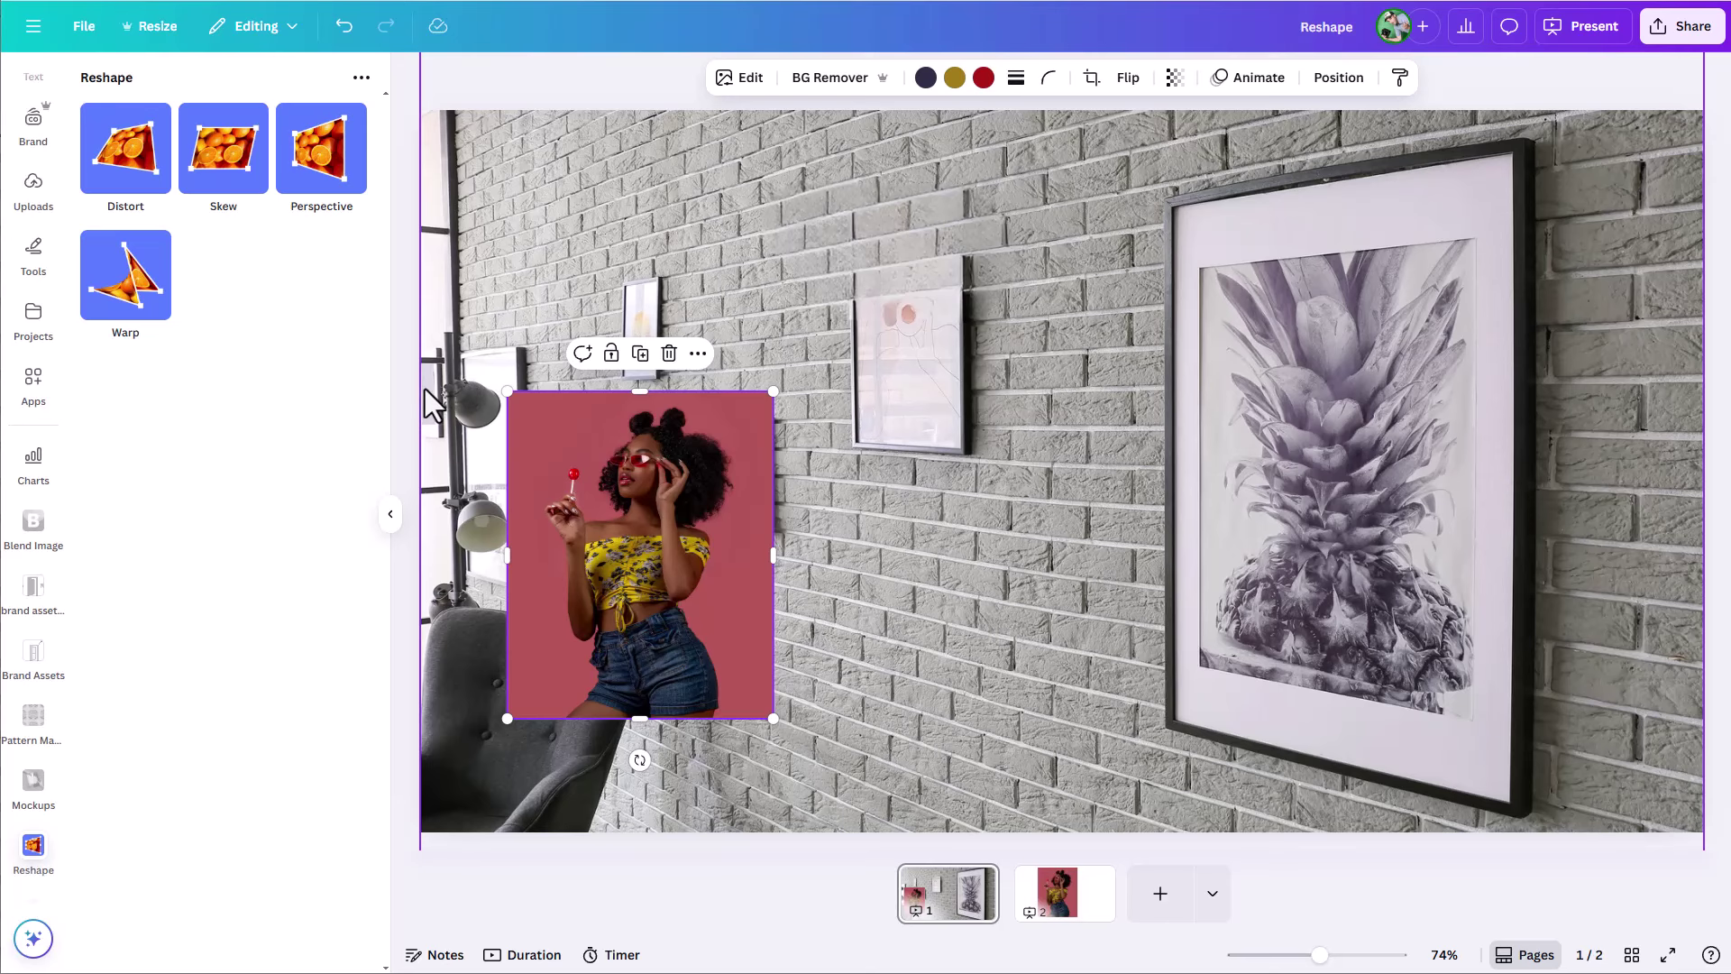
pyautogui.click(232, 180)
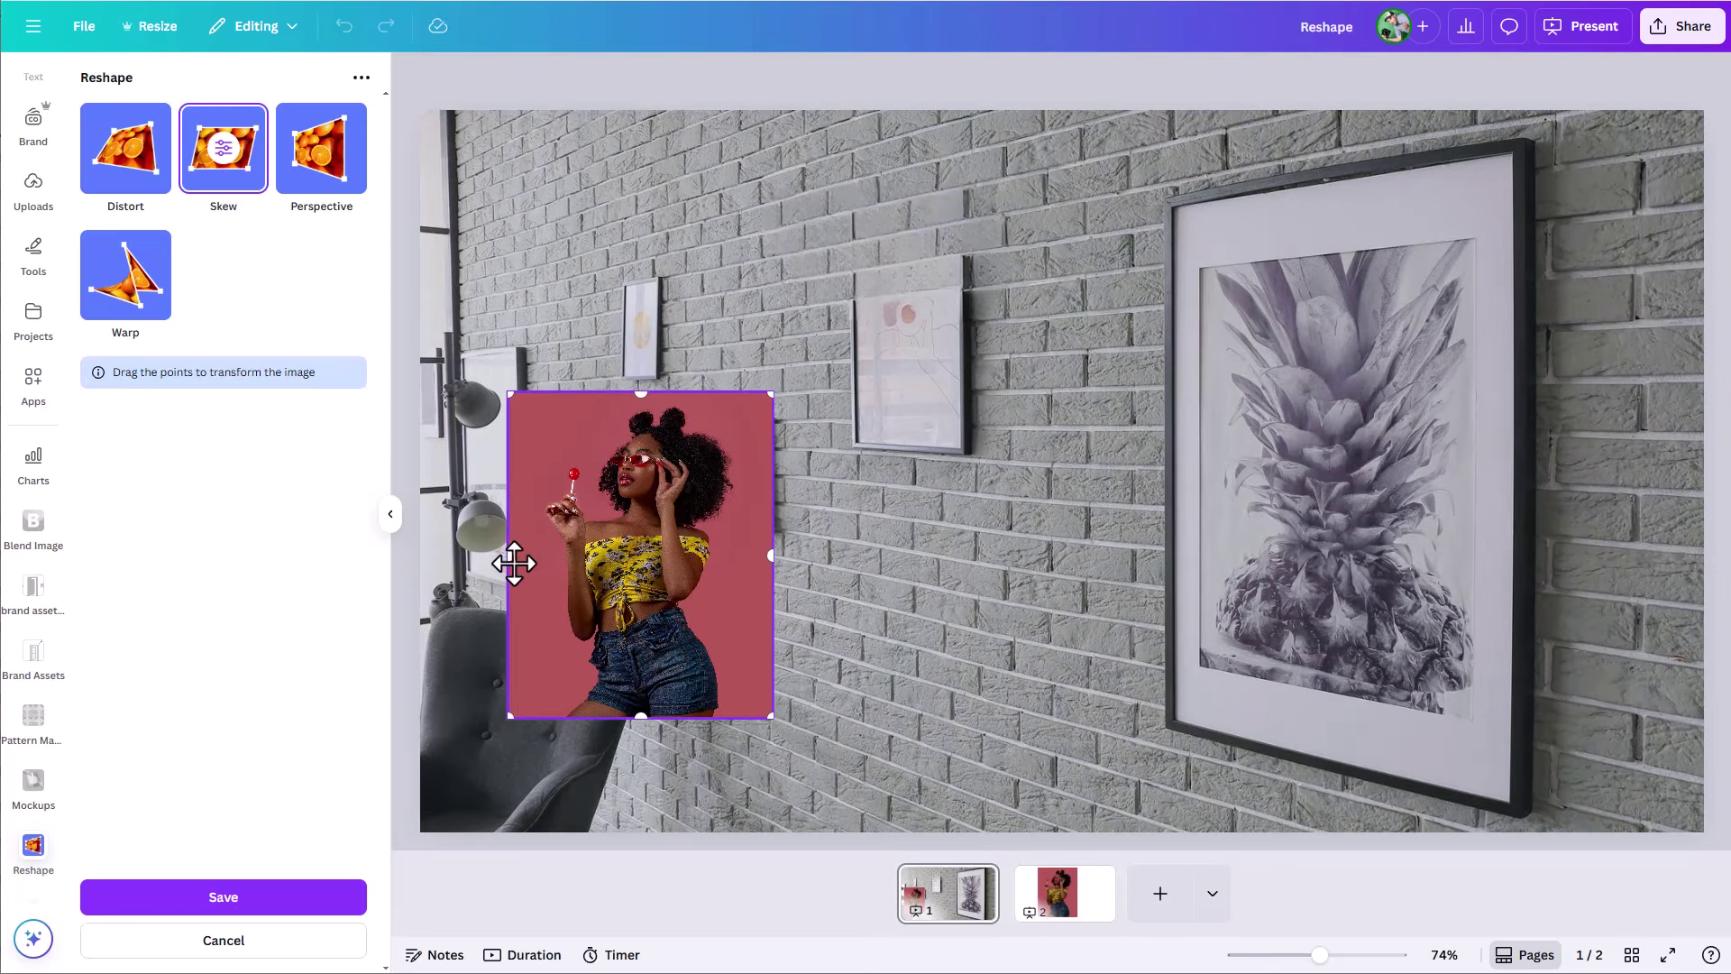
pyautogui.moveTo(510, 555)
pyautogui.mouseDown()
pyautogui.moveTo(520, 514)
pyautogui.moveTo(518, 553)
pyautogui.mouseUp()
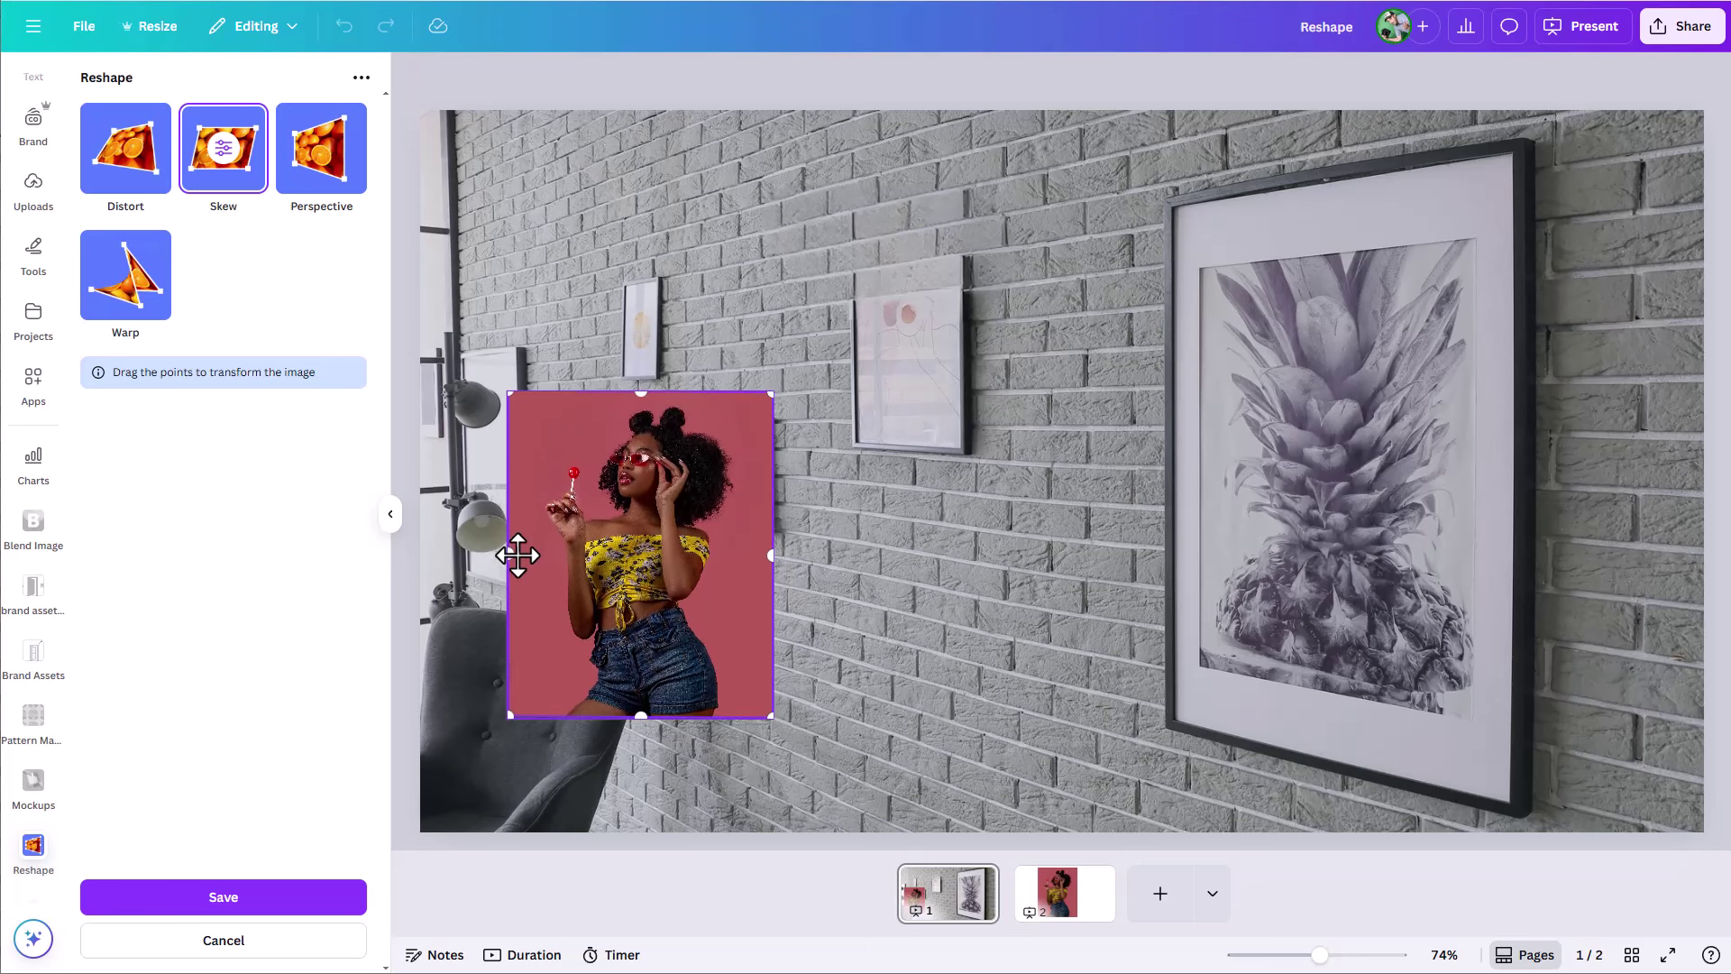
pyautogui.moveTo(506, 719); pyautogui.dragTo(576, 665)
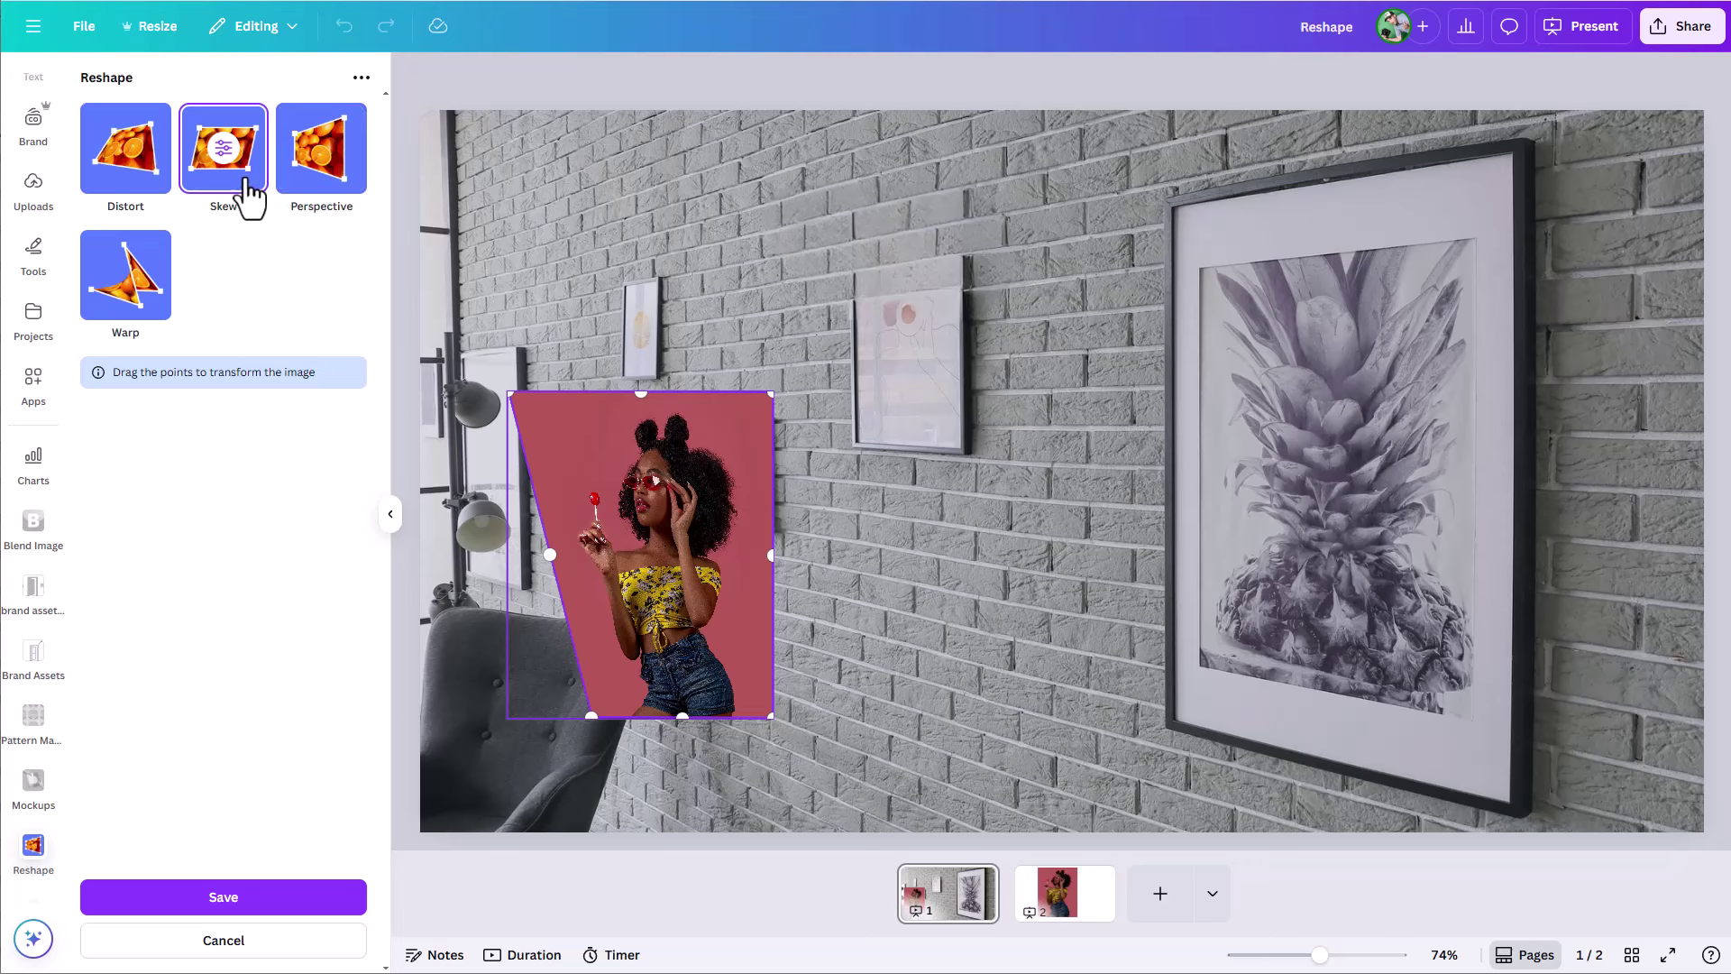
pyautogui.click(137, 307)
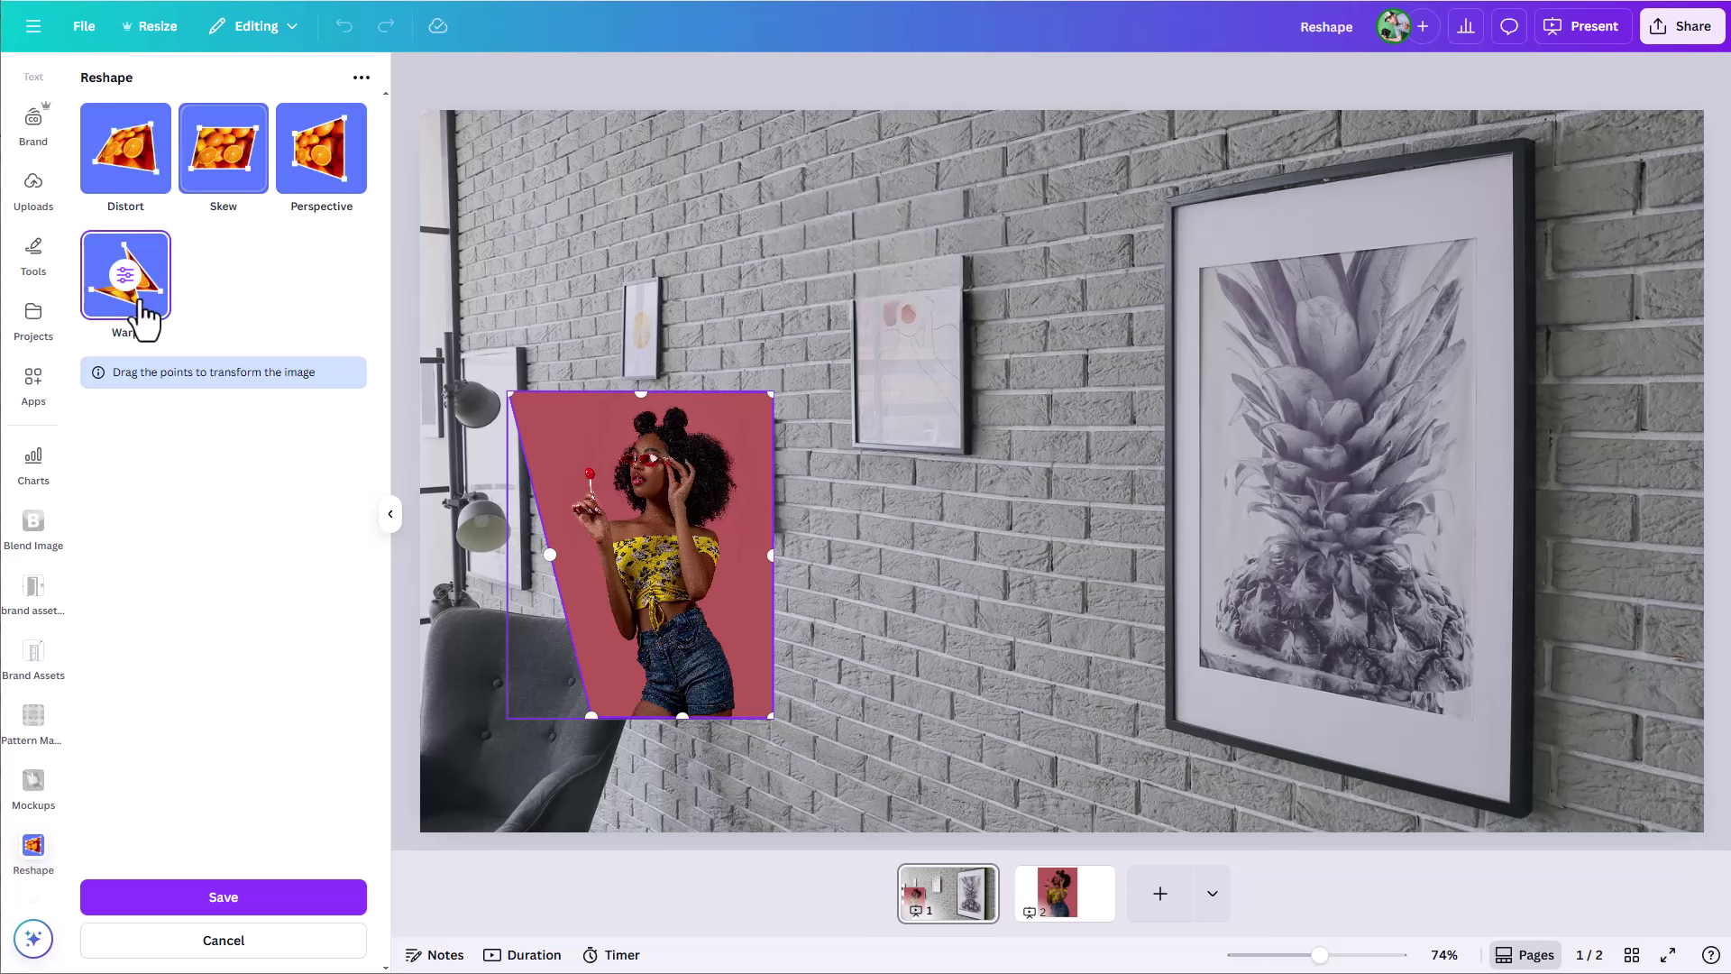
pyautogui.moveTo(590, 717); pyautogui.dragTo(512, 718)
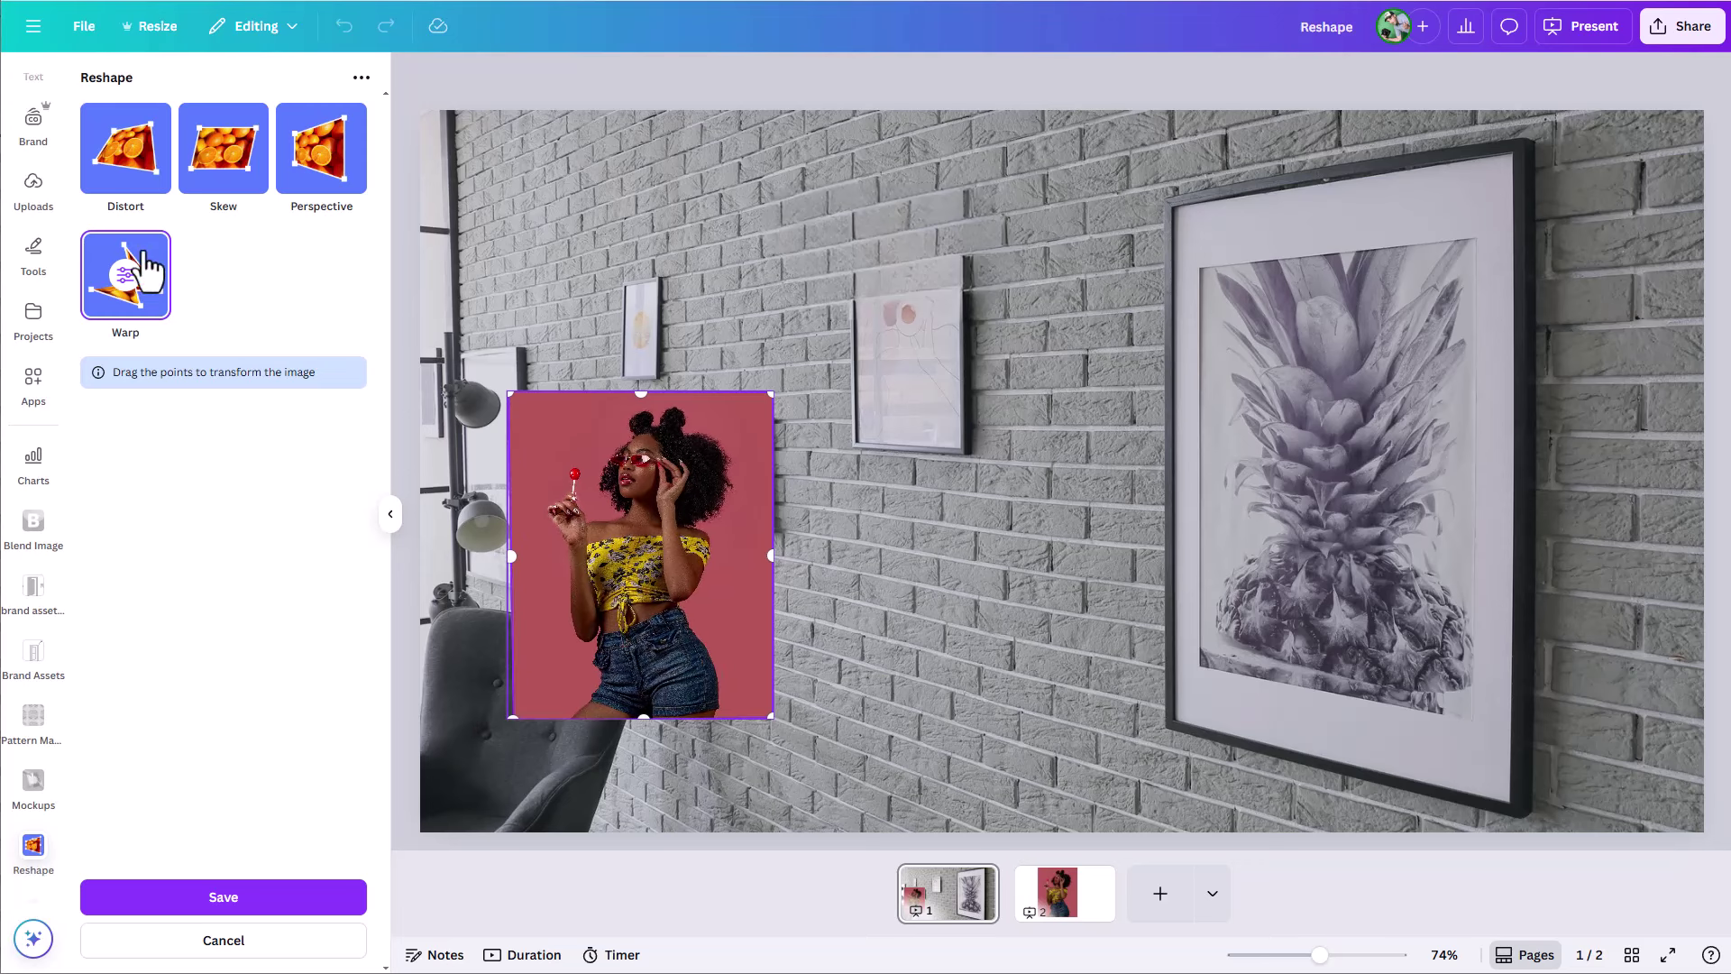
pyautogui.click(152, 186)
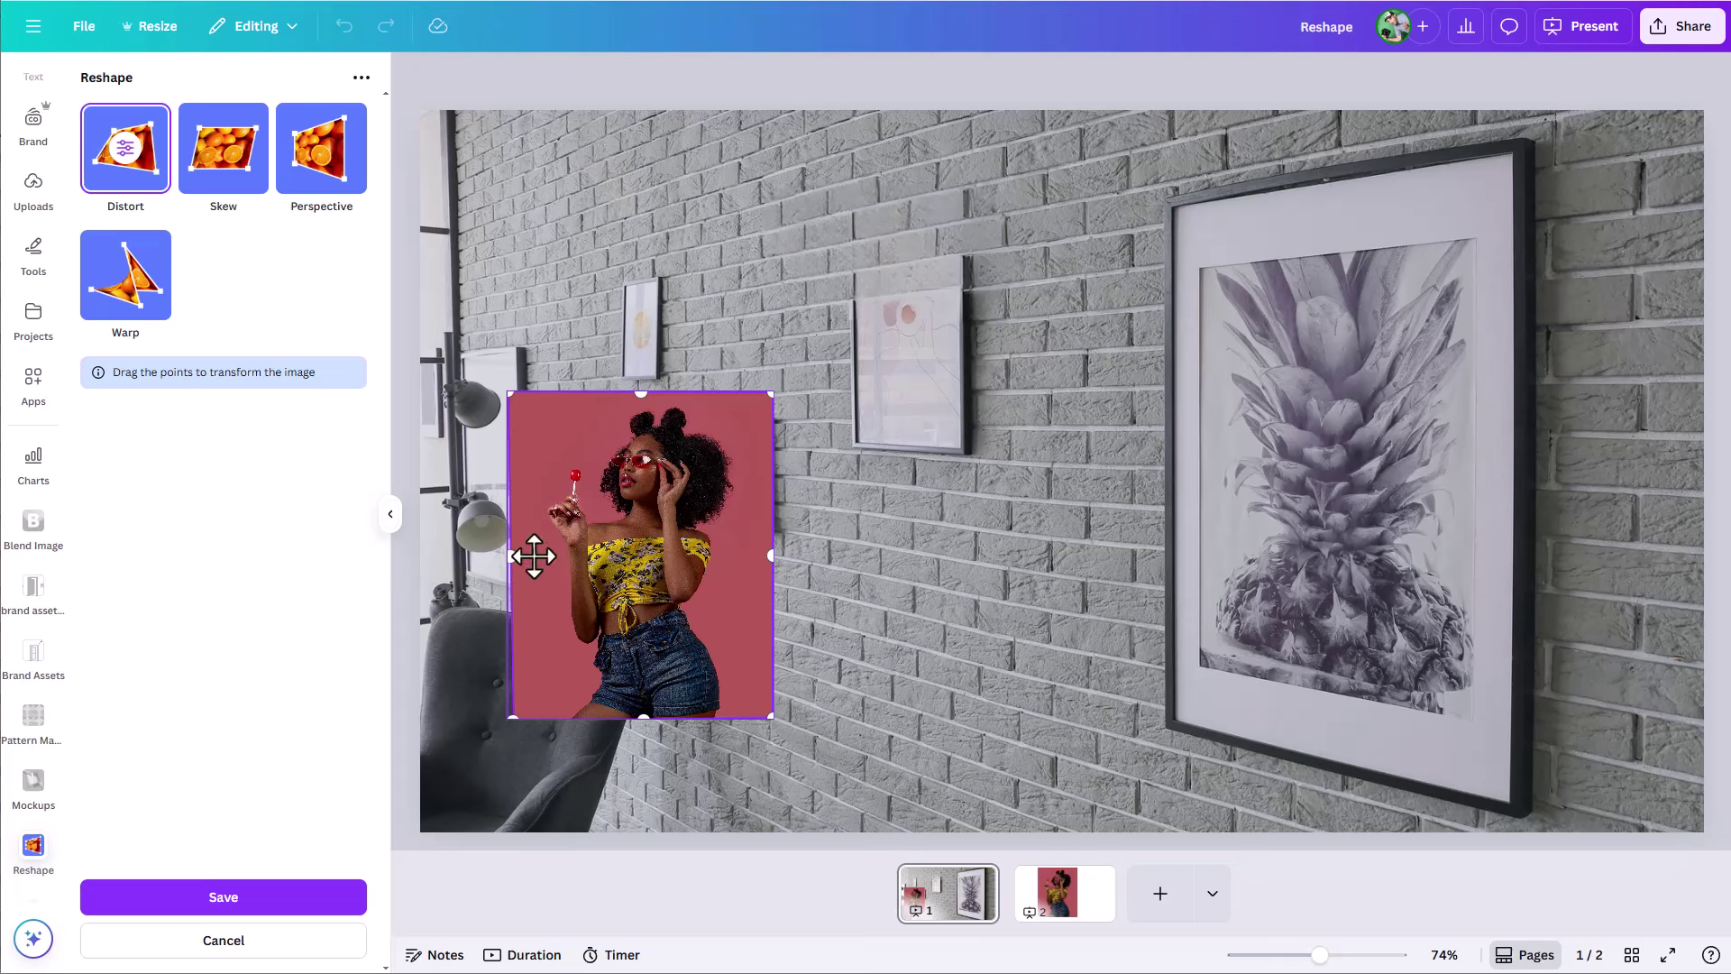
pyautogui.moveTo(509, 394)
pyautogui.mouseDown()
pyautogui.moveTo(563, 469)
pyautogui.moveTo(507, 393)
pyautogui.mouseUp()
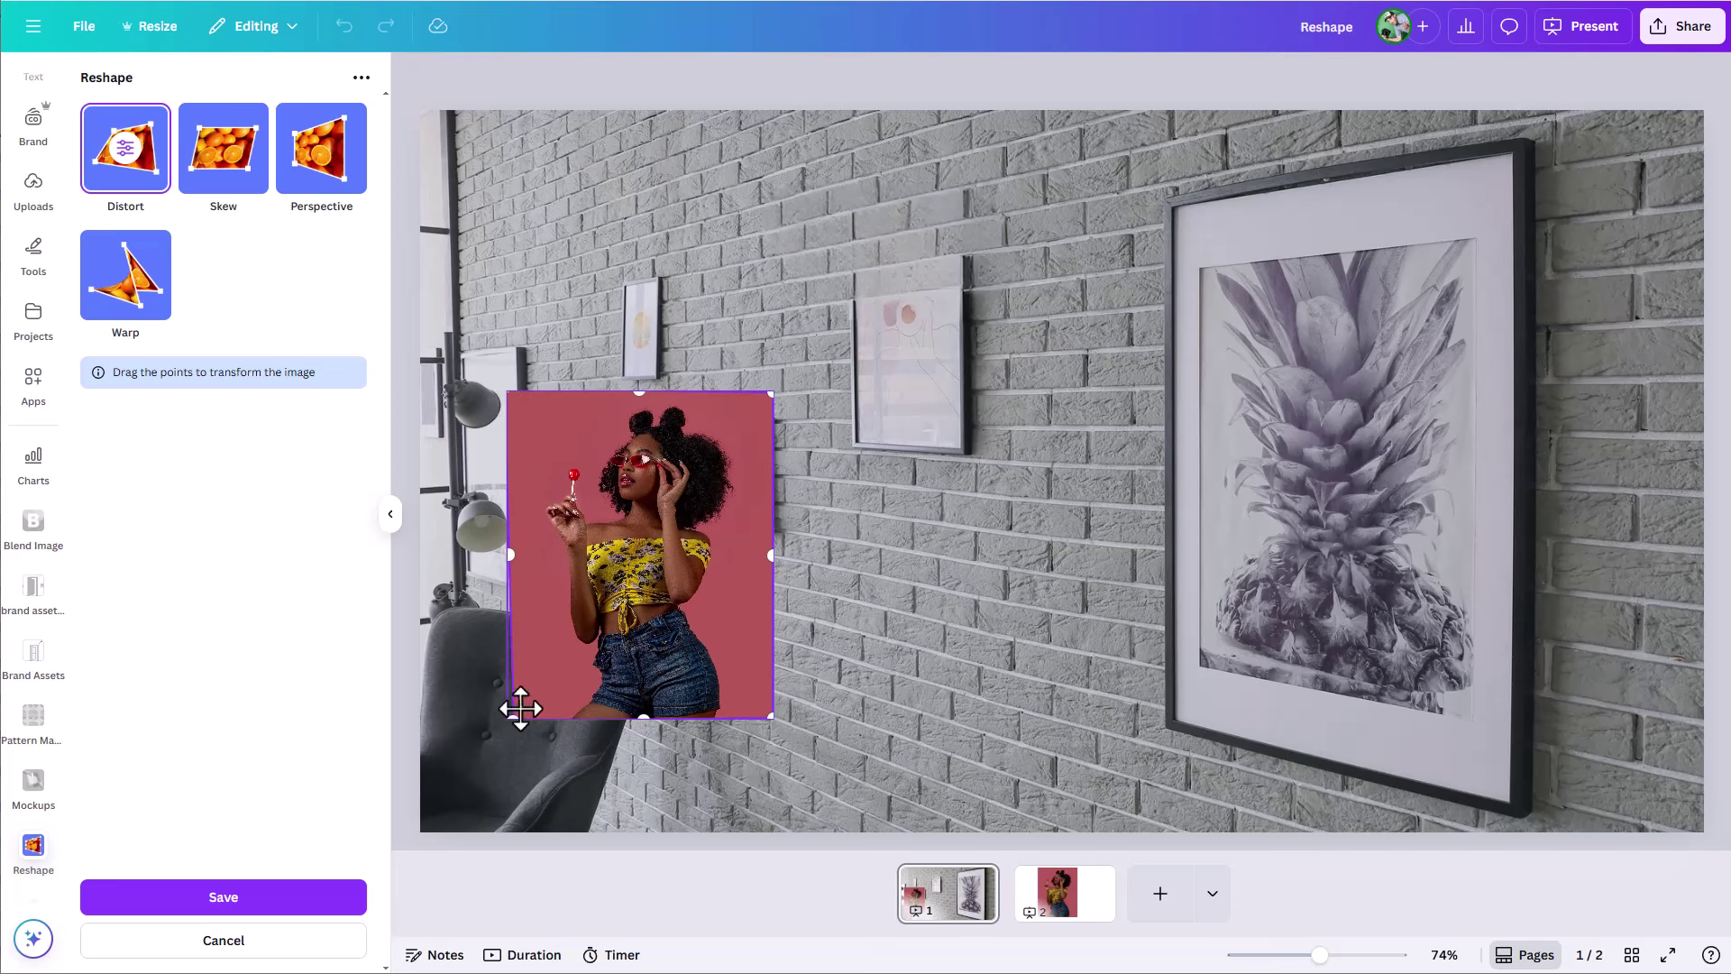
pyautogui.moveTo(510, 716)
pyautogui.mouseDown()
pyautogui.moveTo(561, 604)
pyautogui.moveTo(471, 727)
pyautogui.moveTo(528, 668)
pyautogui.moveTo(505, 729)
pyautogui.mouseUp()
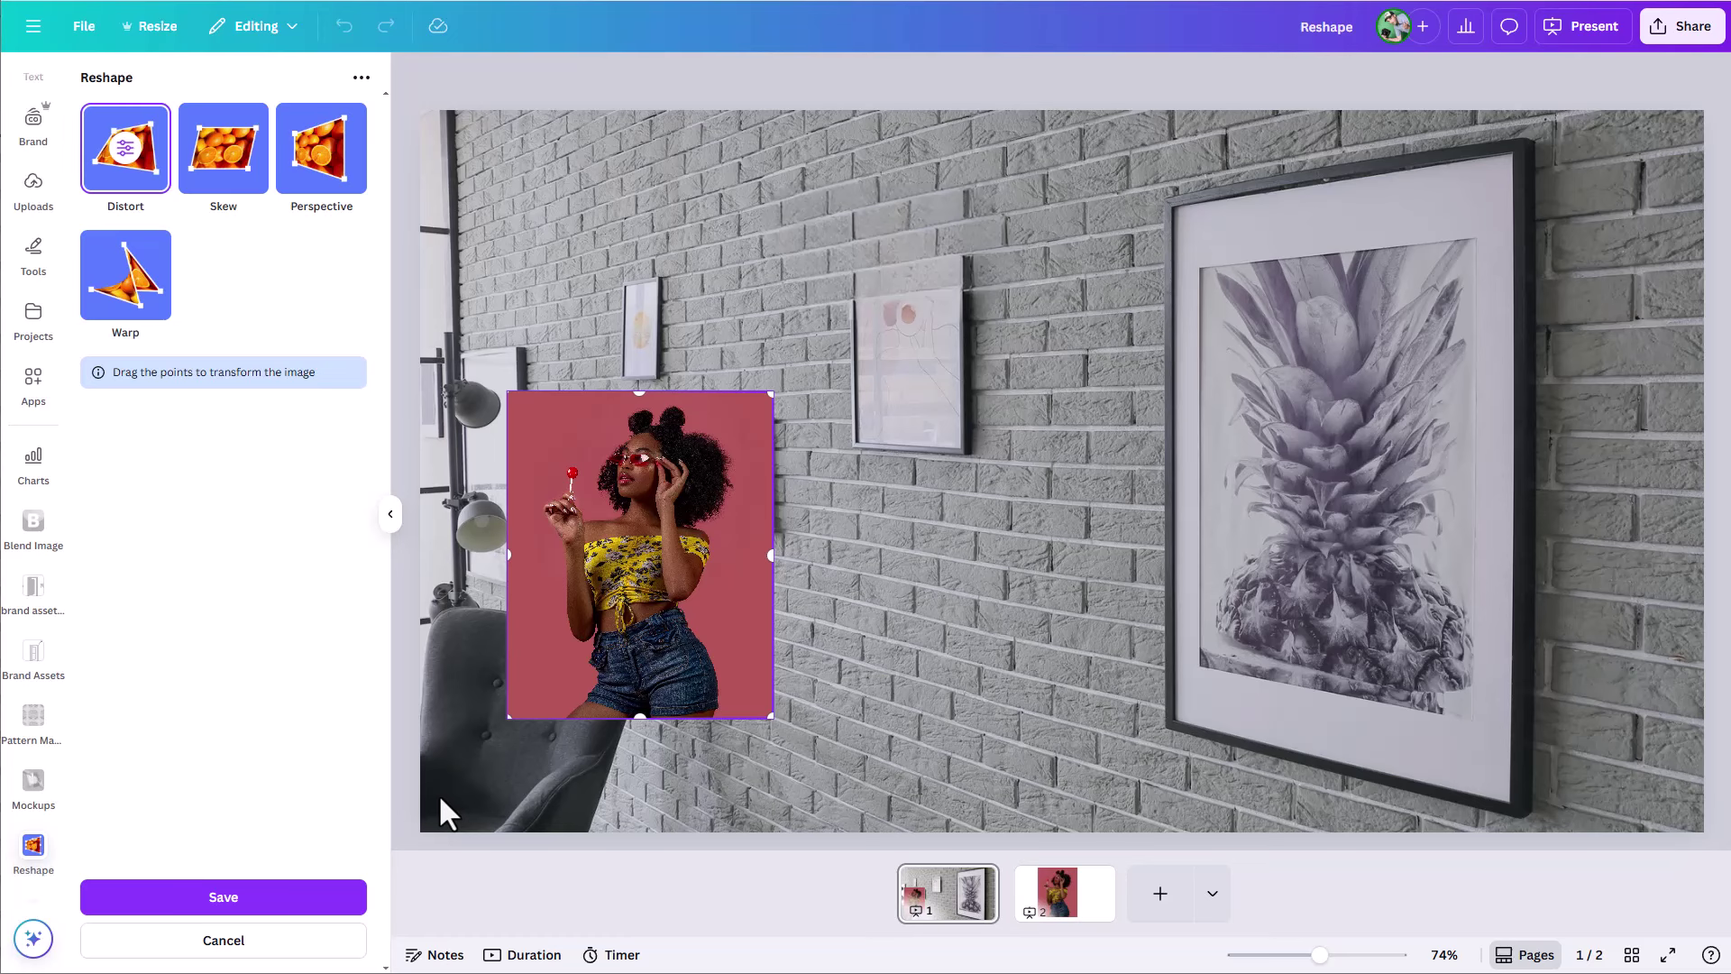
pyautogui.click(233, 953)
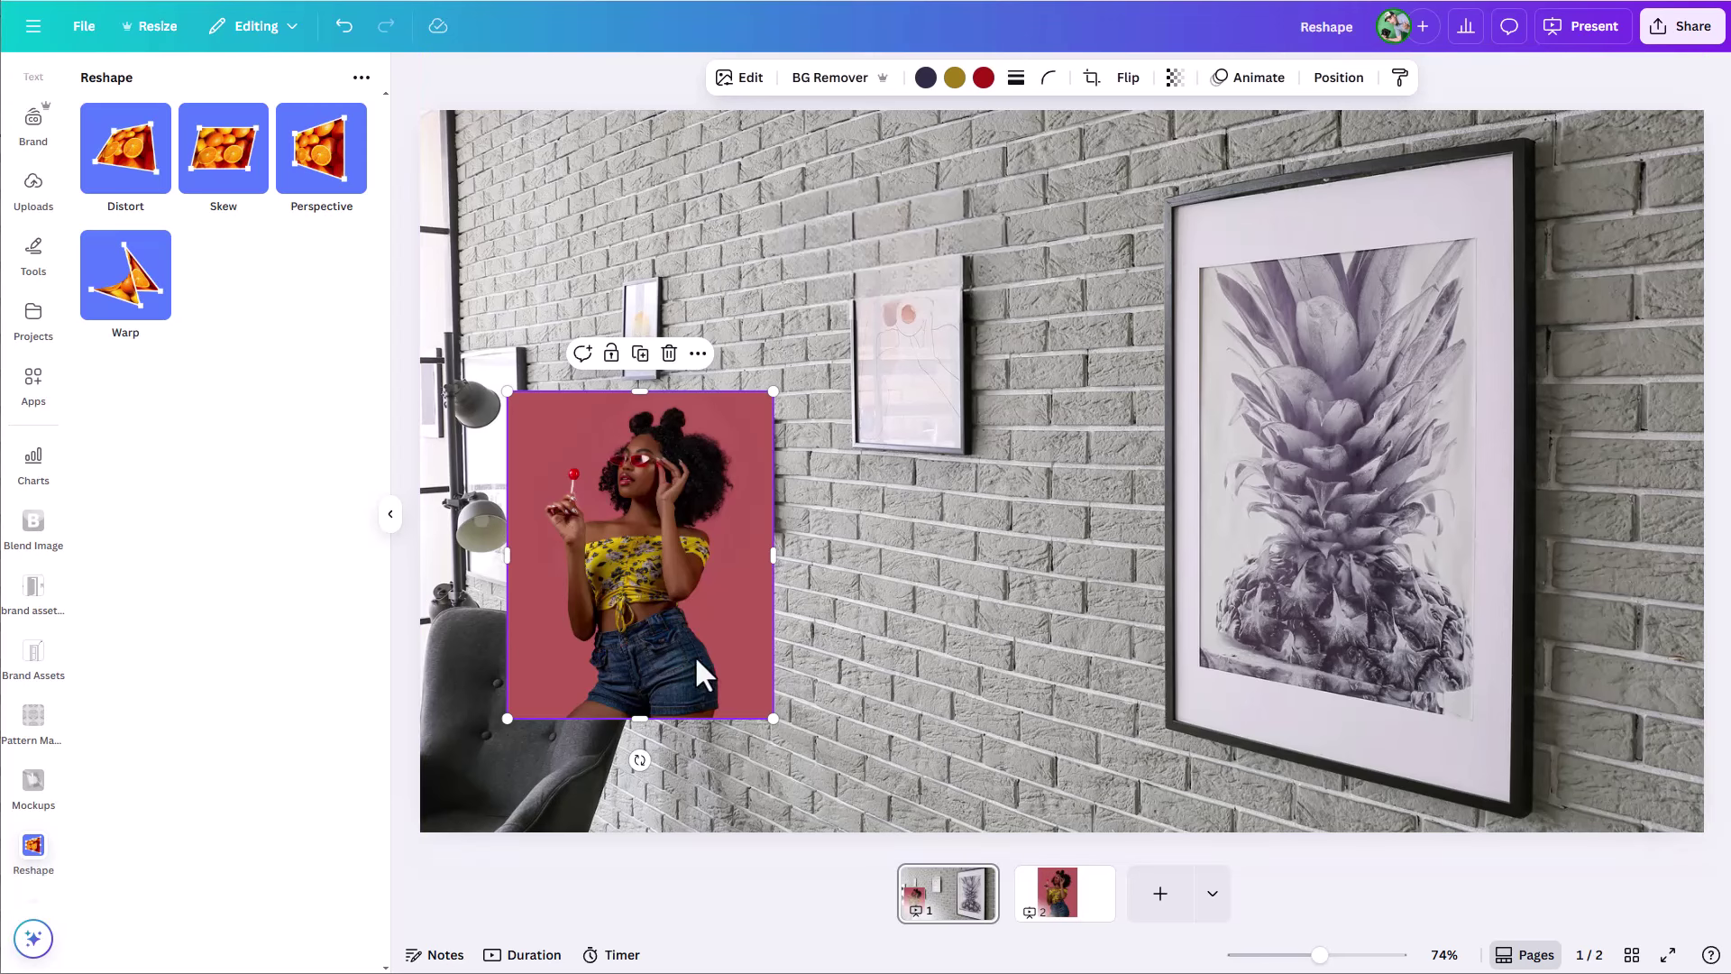
# Move the woman's photo onto the large pineapple frame and enlarge it to cover the artwork inside
pyautogui.moveTo(694, 654); pyautogui.dragTo(907, 645)
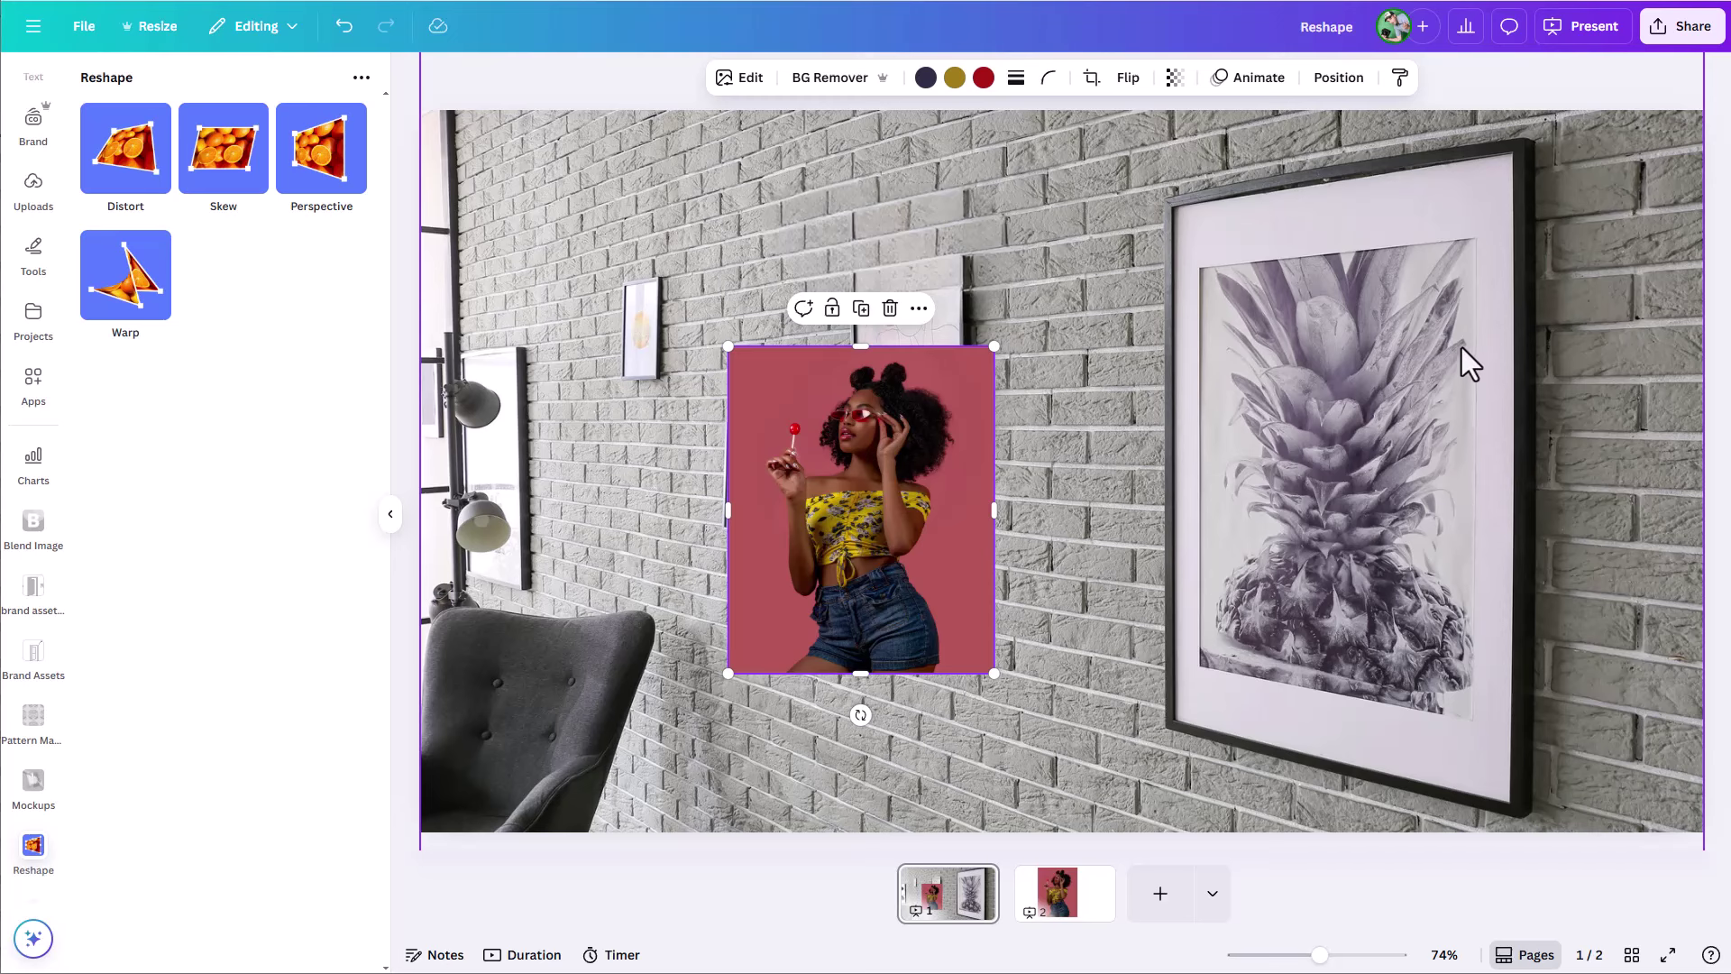
pyautogui.moveTo(829, 521); pyautogui.dragTo(1266, 418)
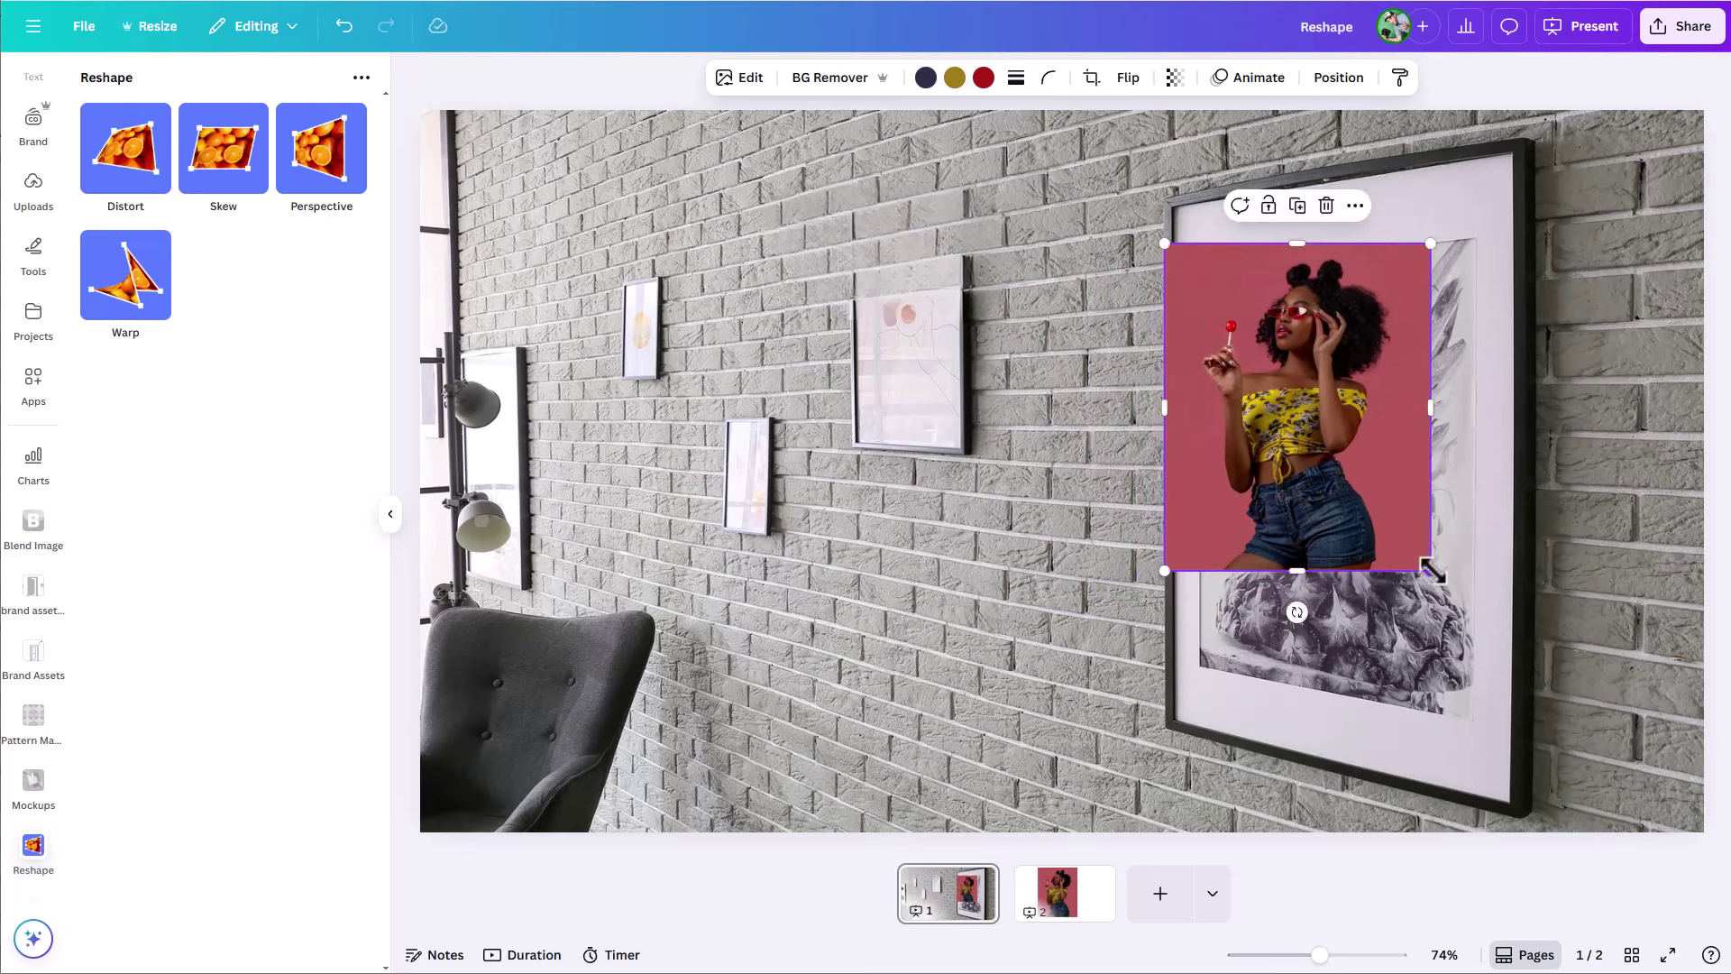
pyautogui.moveTo(1431, 571); pyautogui.dragTo(1561, 689)
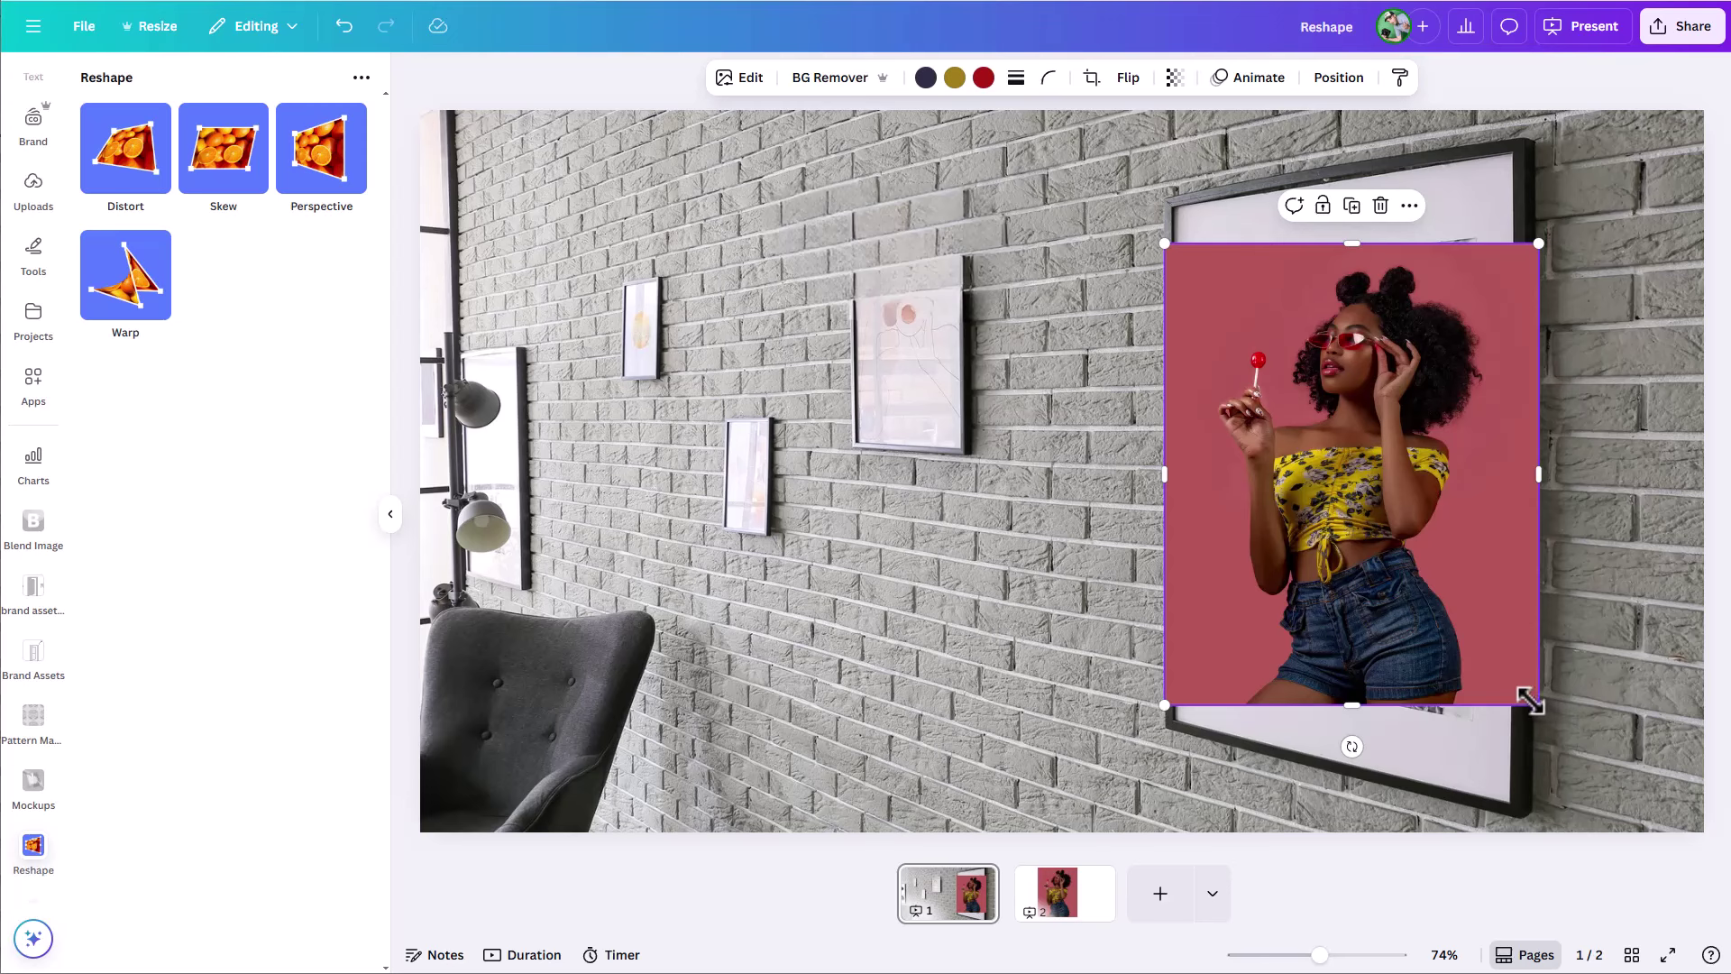
pyautogui.moveTo(1530, 700); pyautogui.dragTo(1567, 737)
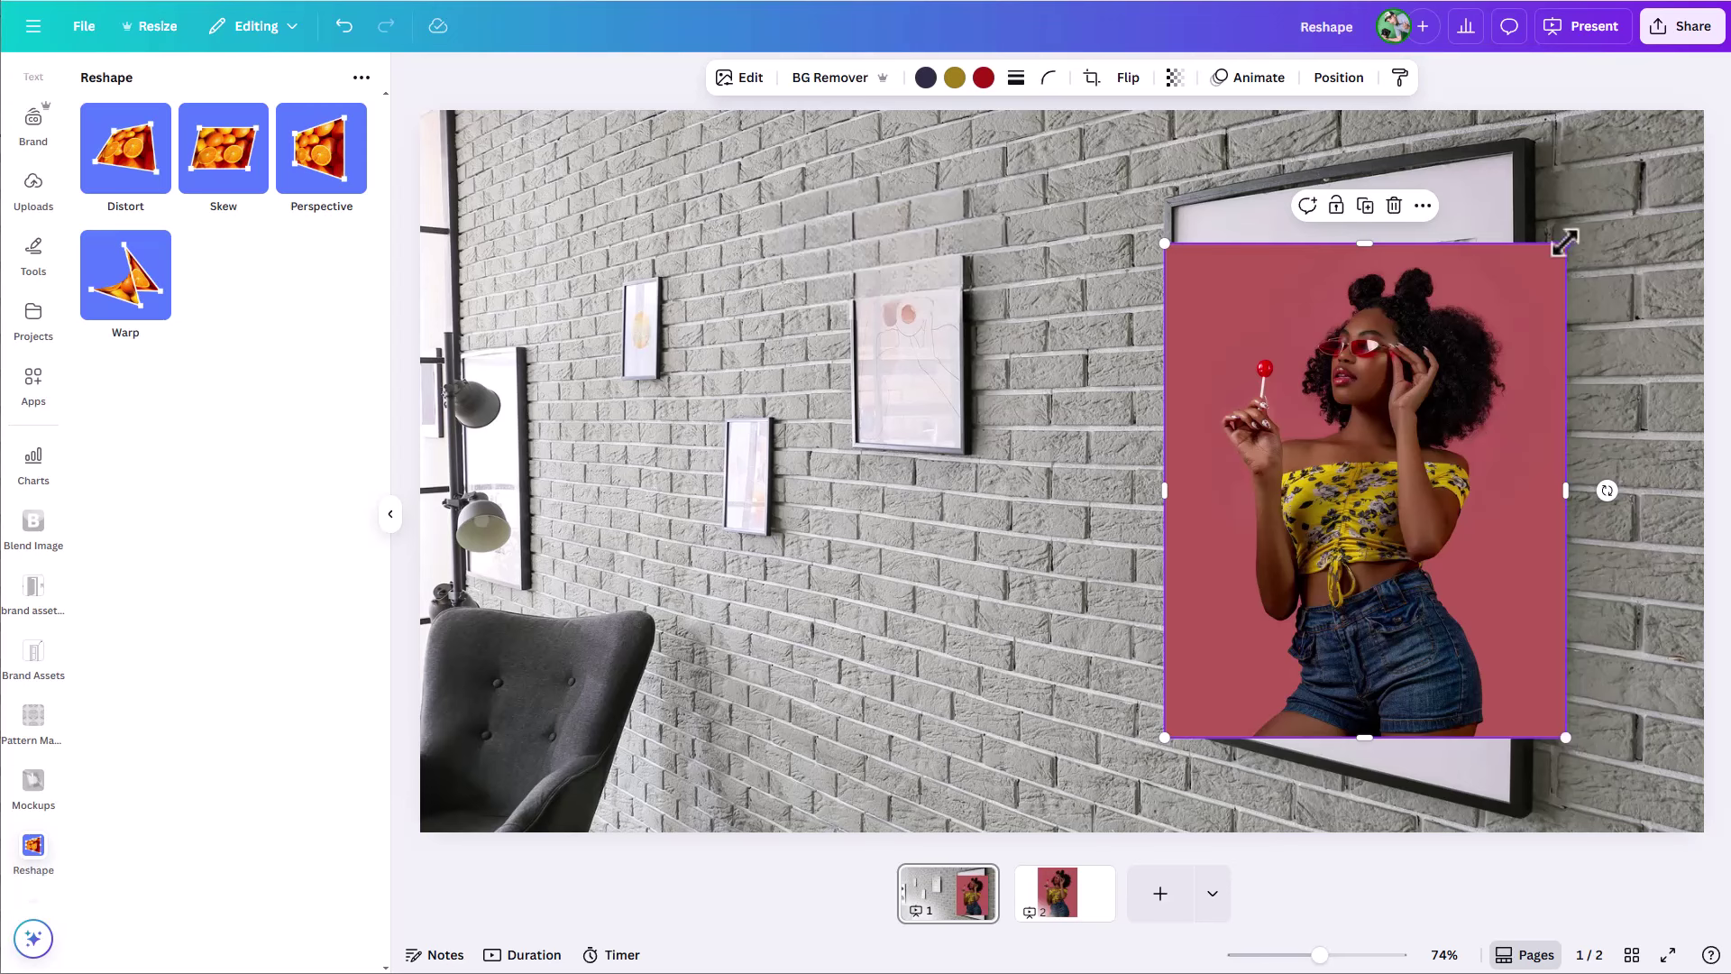
pyautogui.moveTo(1567, 243); pyautogui.dragTo(1593, 211)
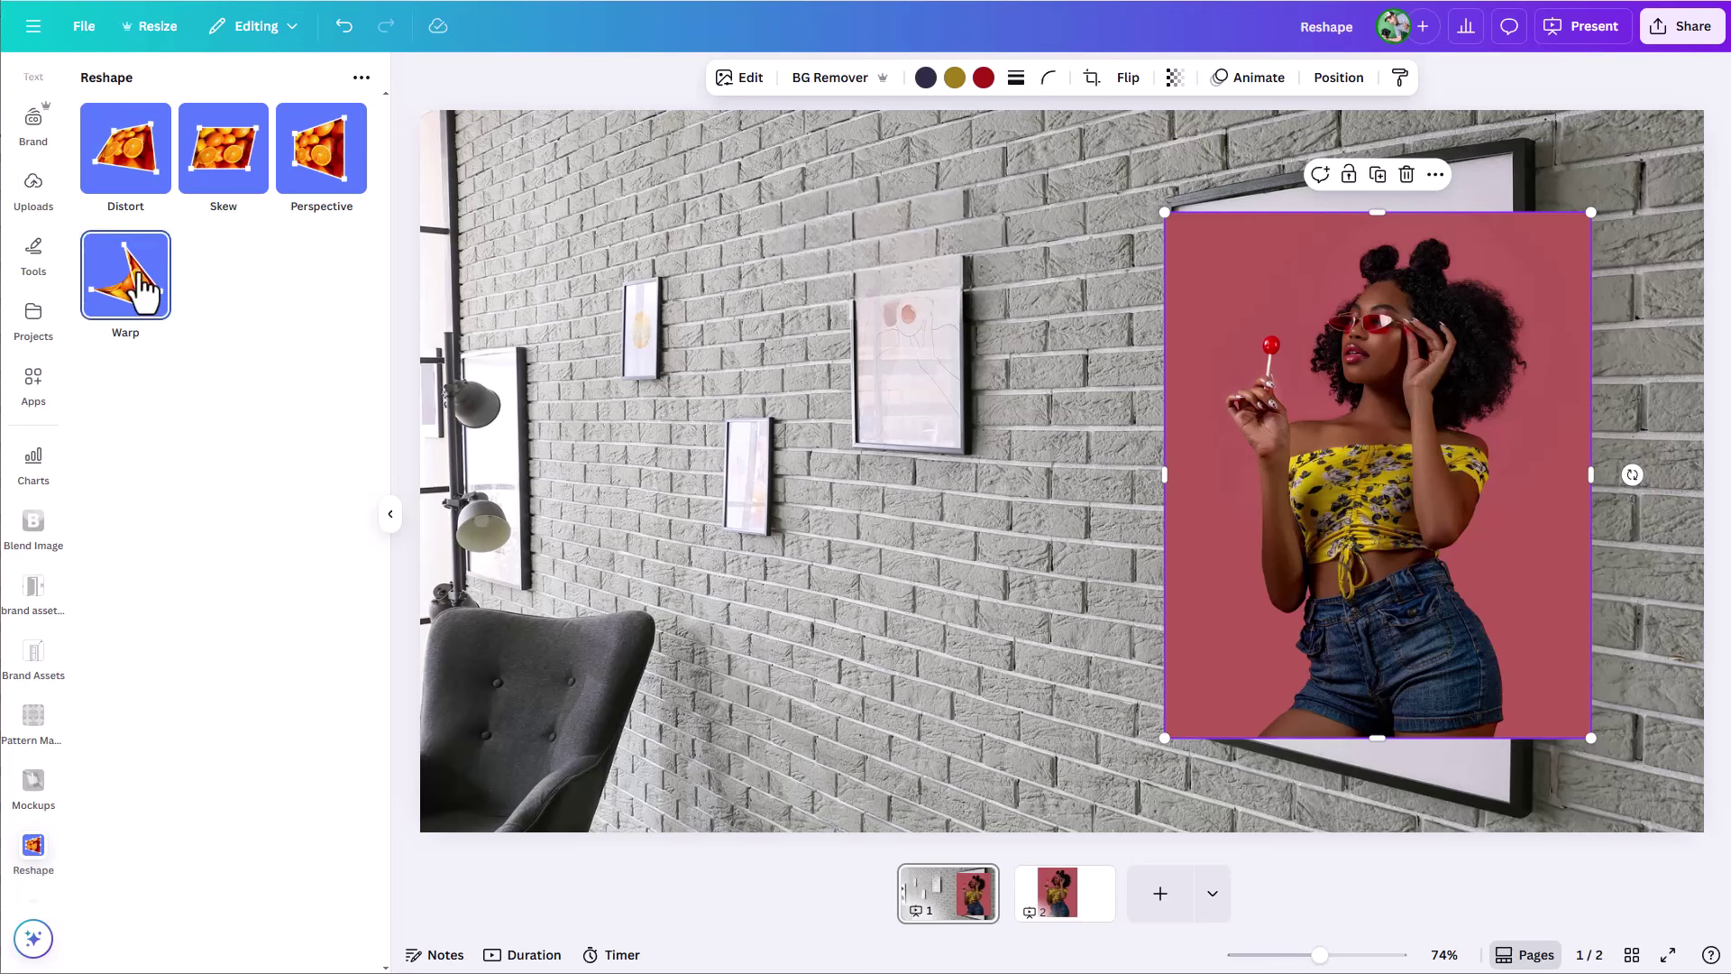
pyautogui.click(126, 158)
pyautogui.click(135, 305)
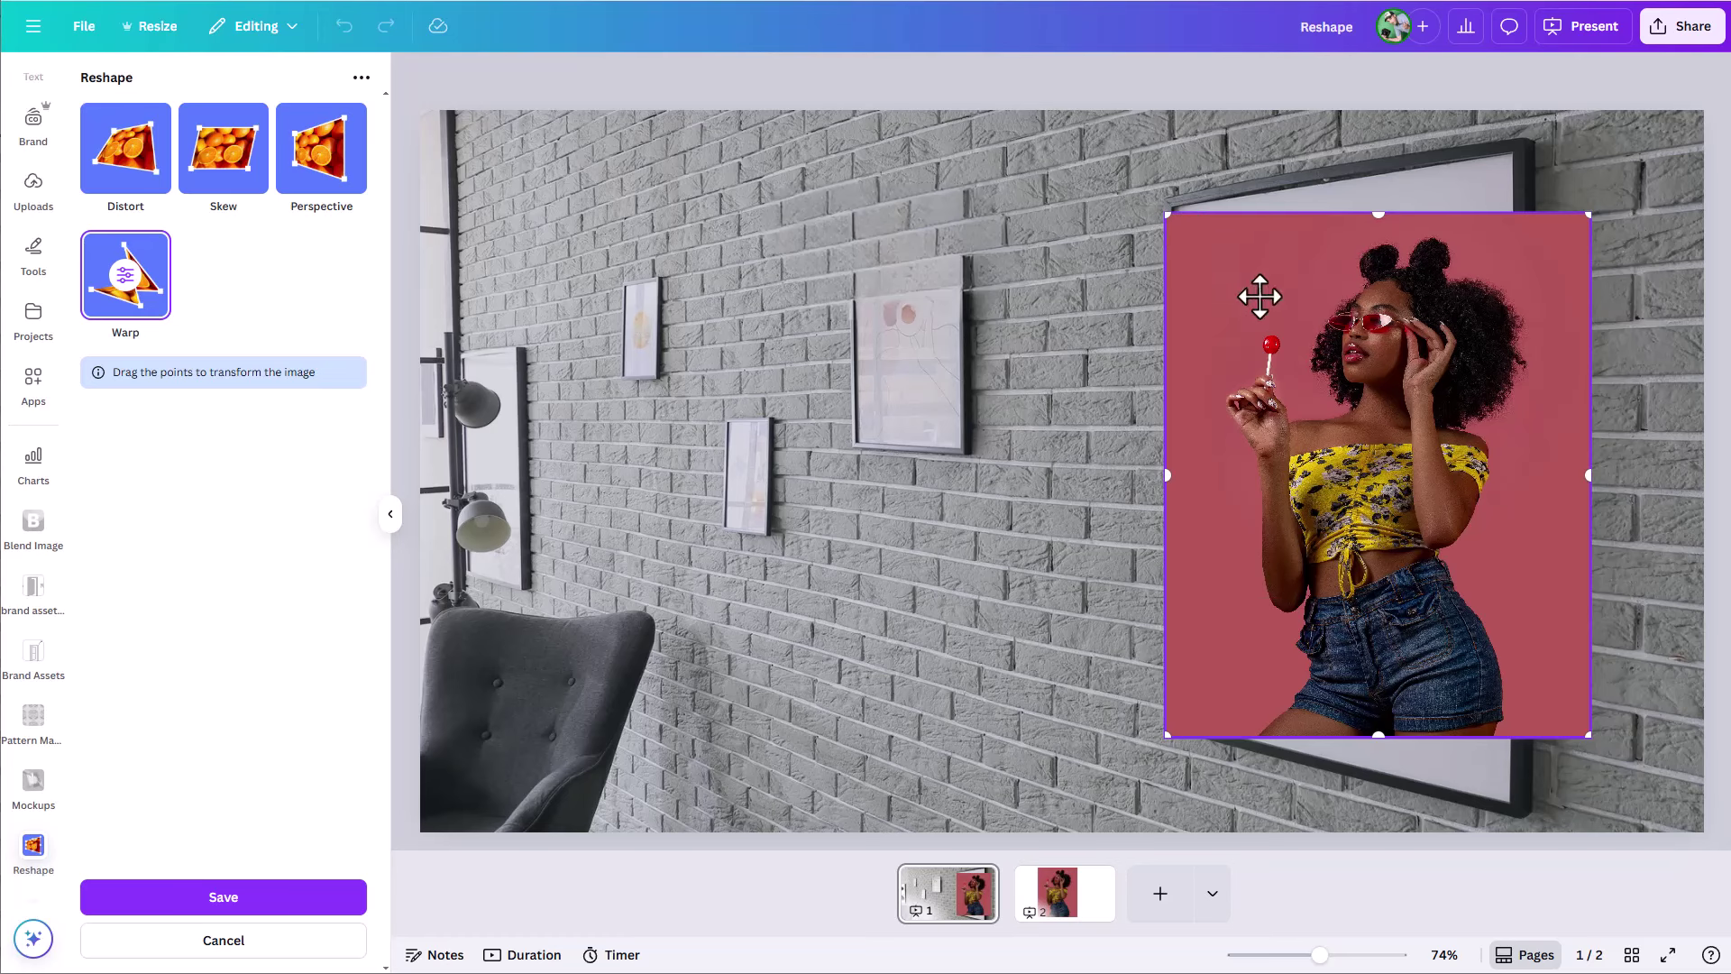
pyautogui.click(225, 941)
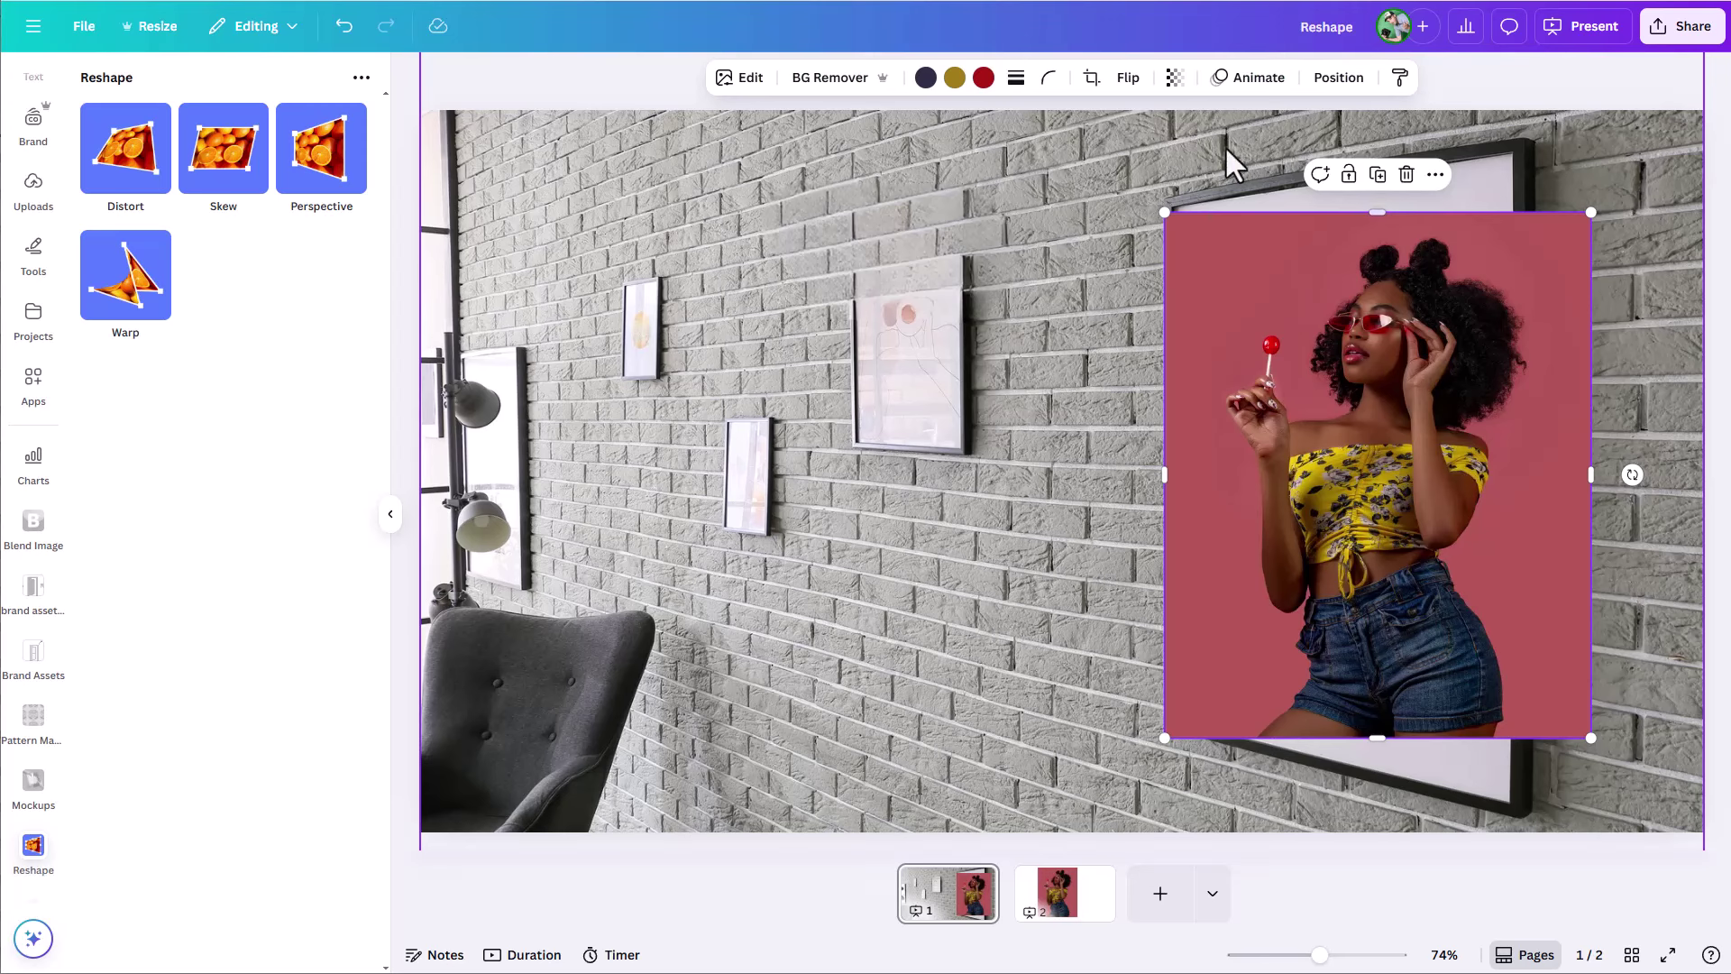
pyautogui.click(1175, 78)
pyautogui.moveTo(1211, 151); pyautogui.dragTo(1316, 151)
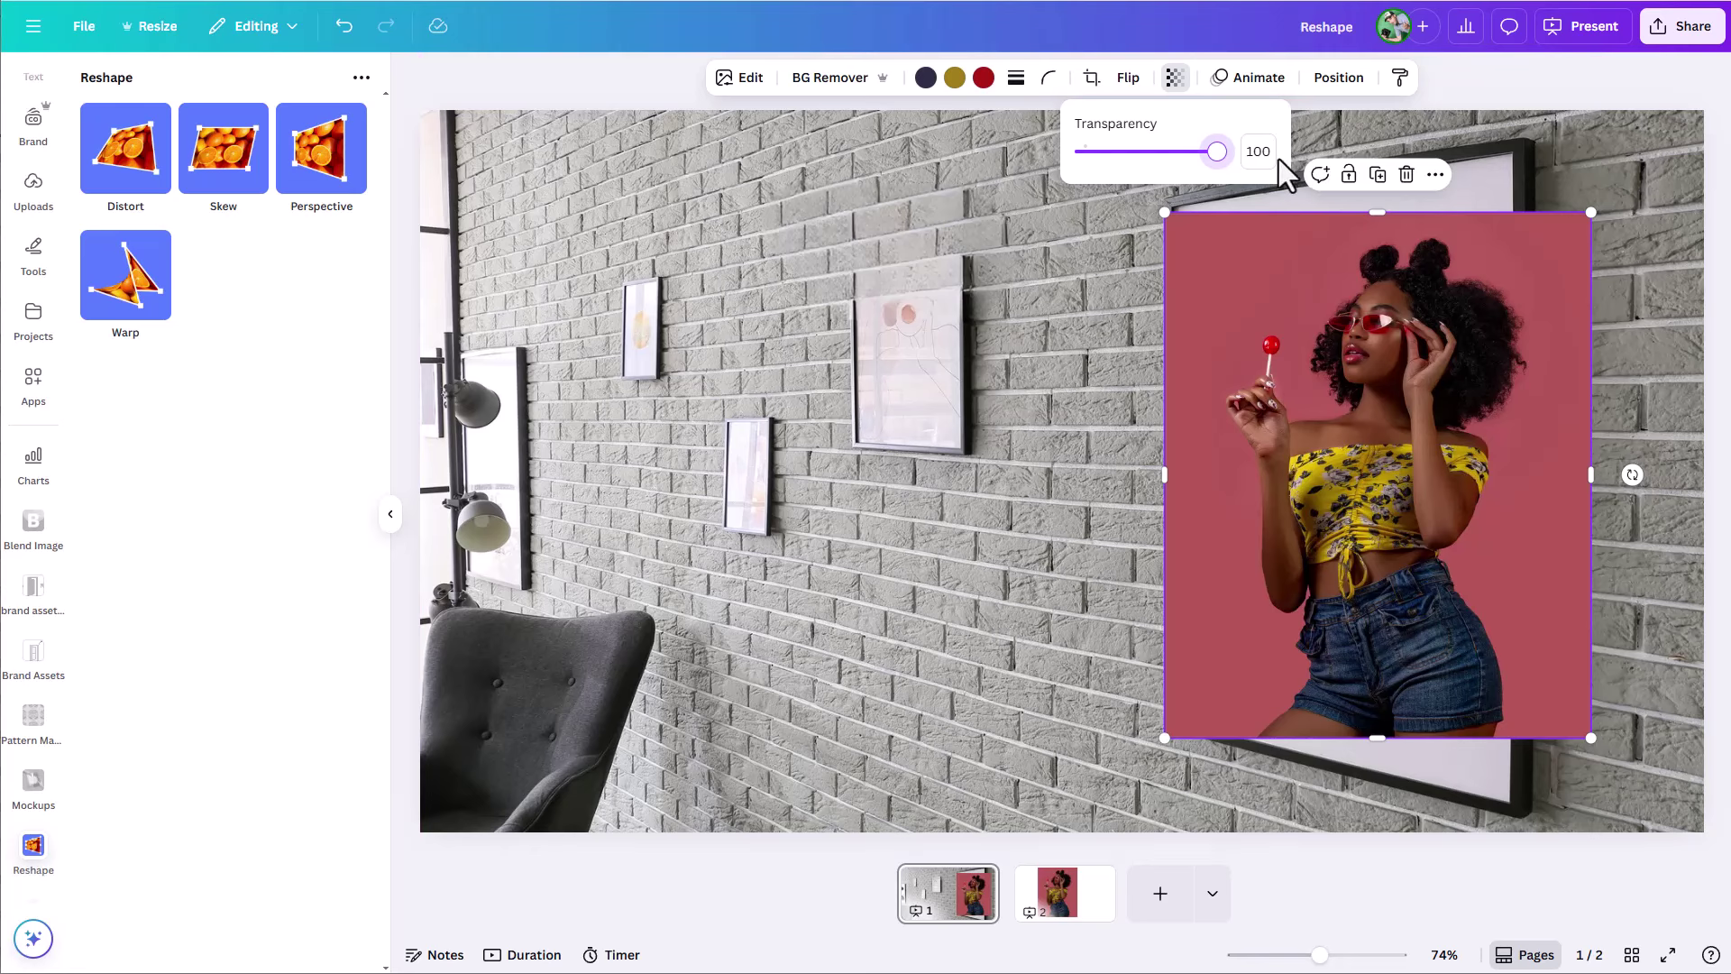
# Warp the woman's photo by placing its four corners on the corners of the pineapple print inside the frame
pyautogui.click(135, 283)
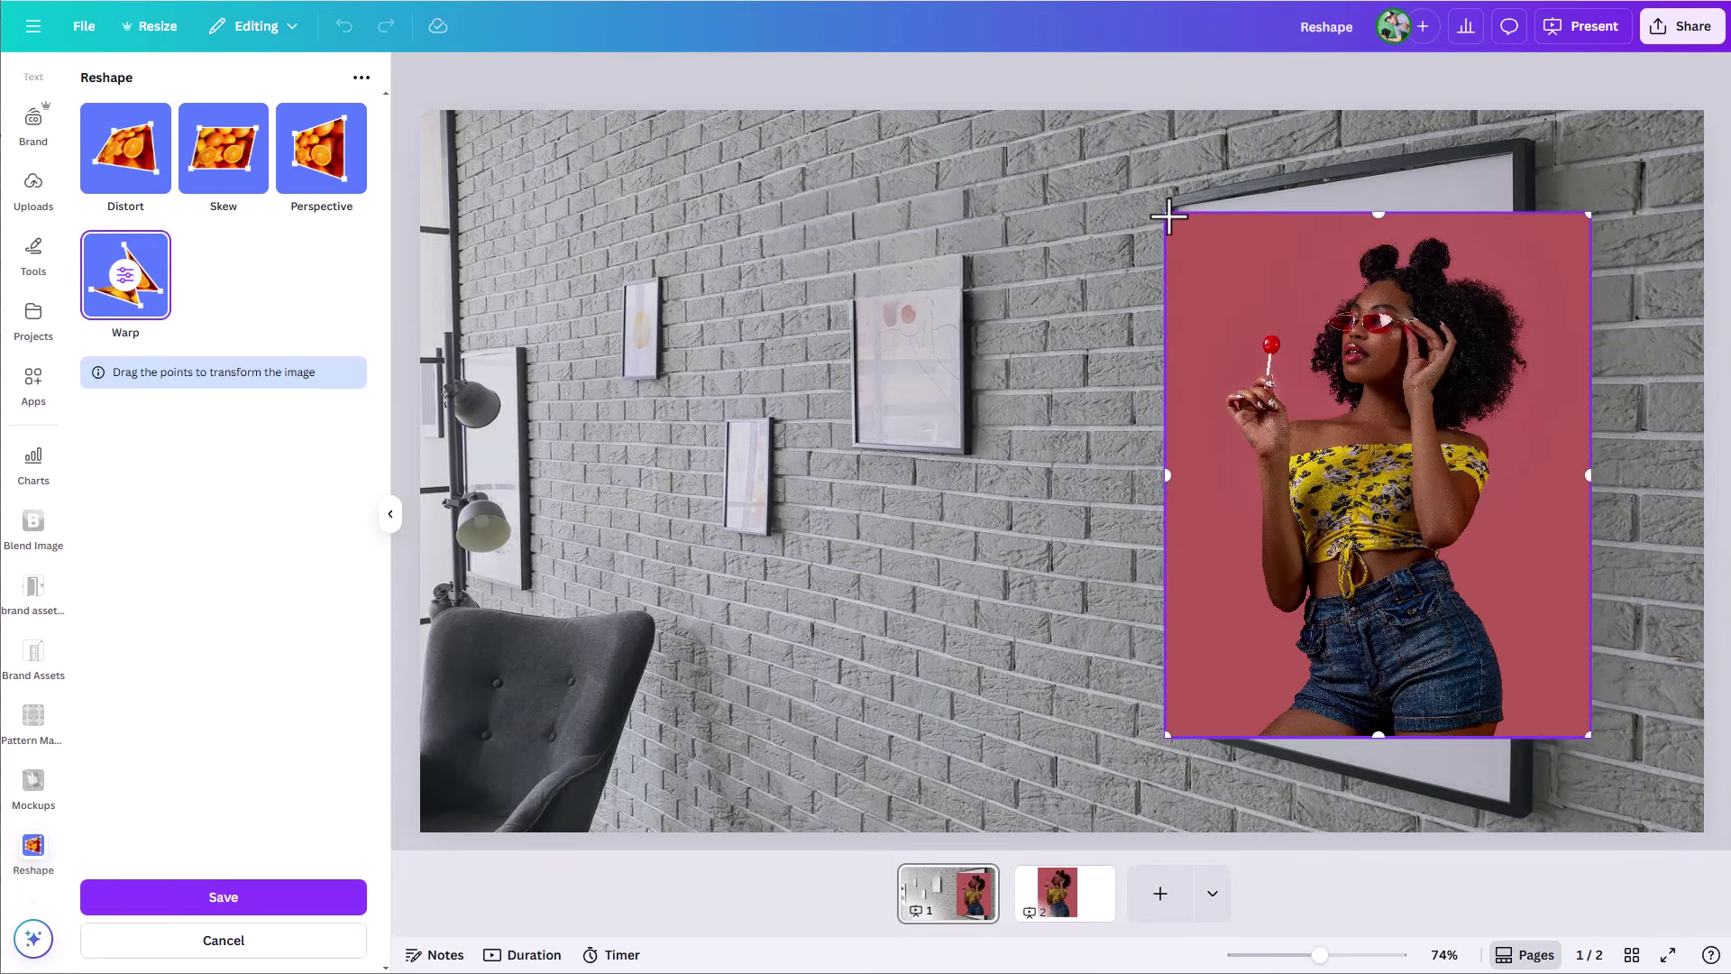
pyautogui.moveTo(1169, 217); pyautogui.dragTo(1196, 266)
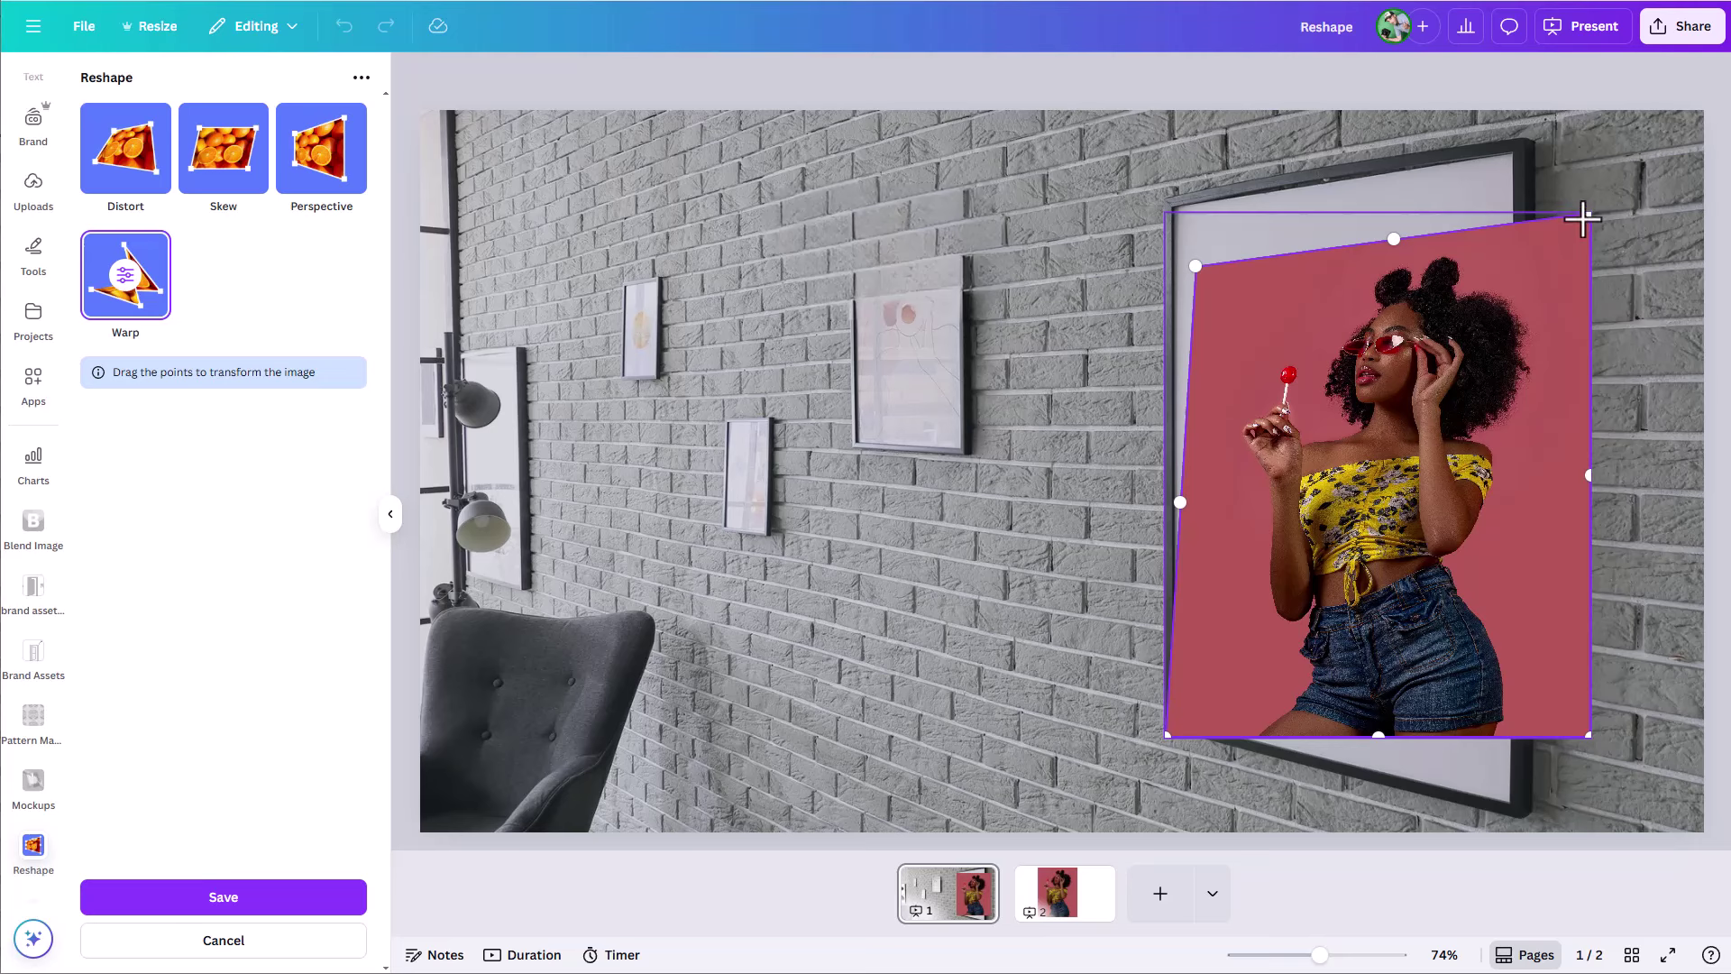
pyautogui.moveTo(1587, 217); pyautogui.dragTo(1477, 239)
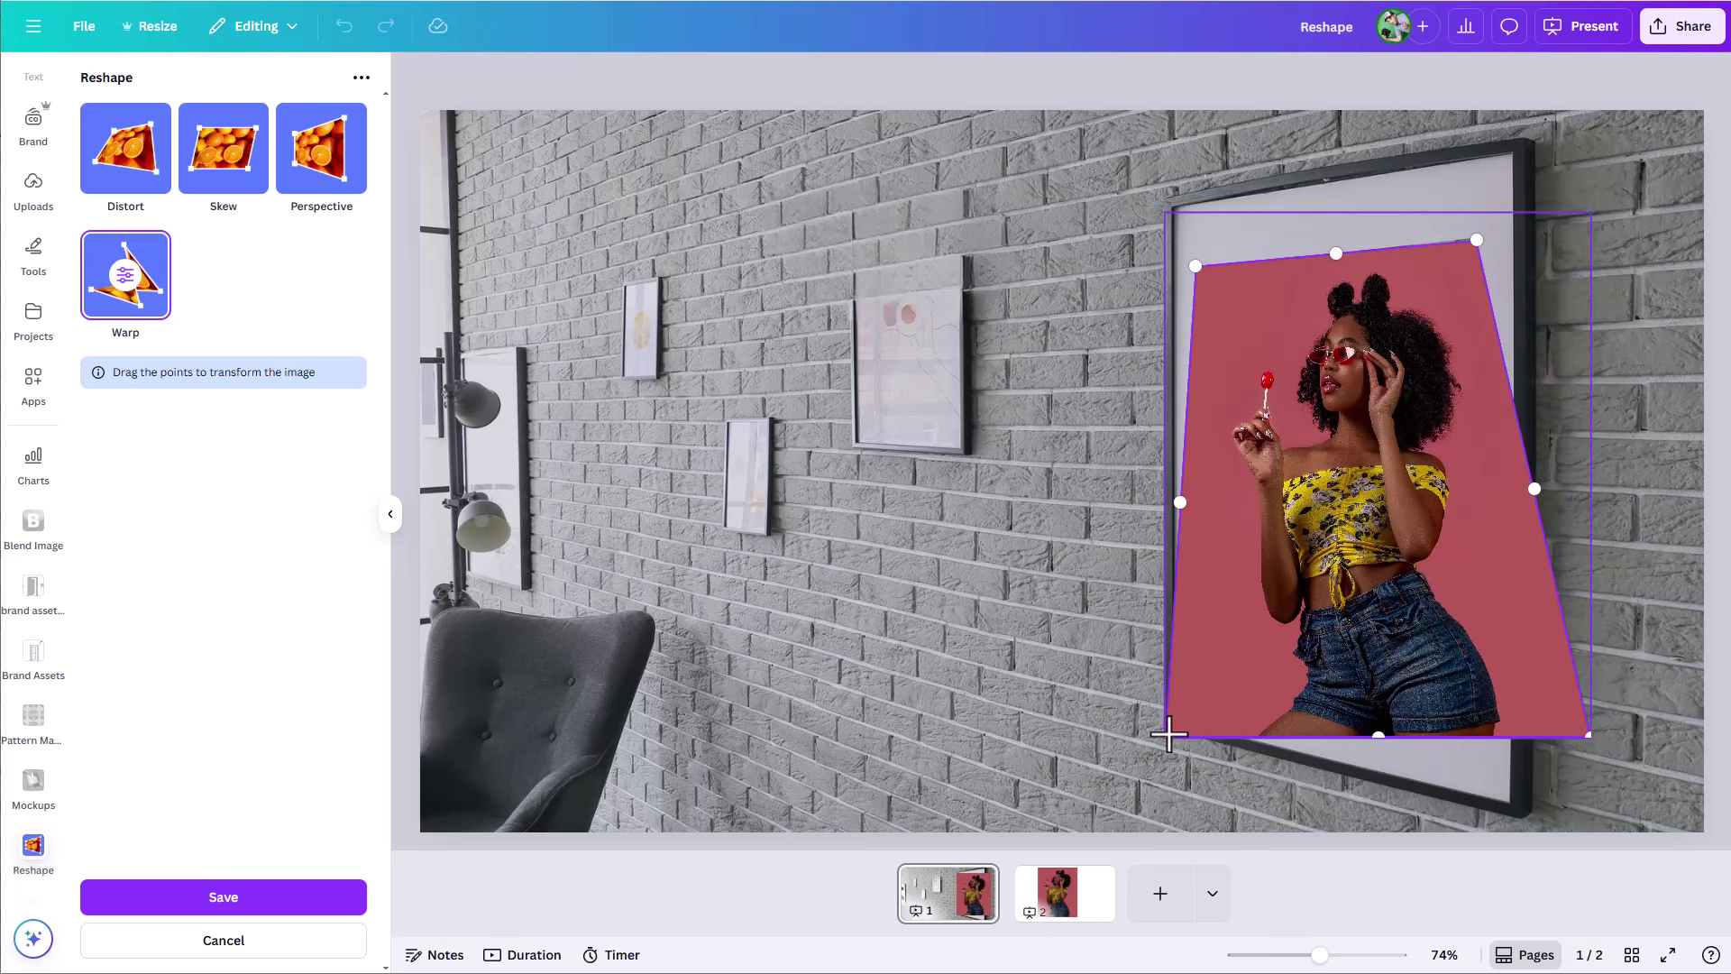
pyautogui.moveTo(1169, 736); pyautogui.dragTo(1202, 665)
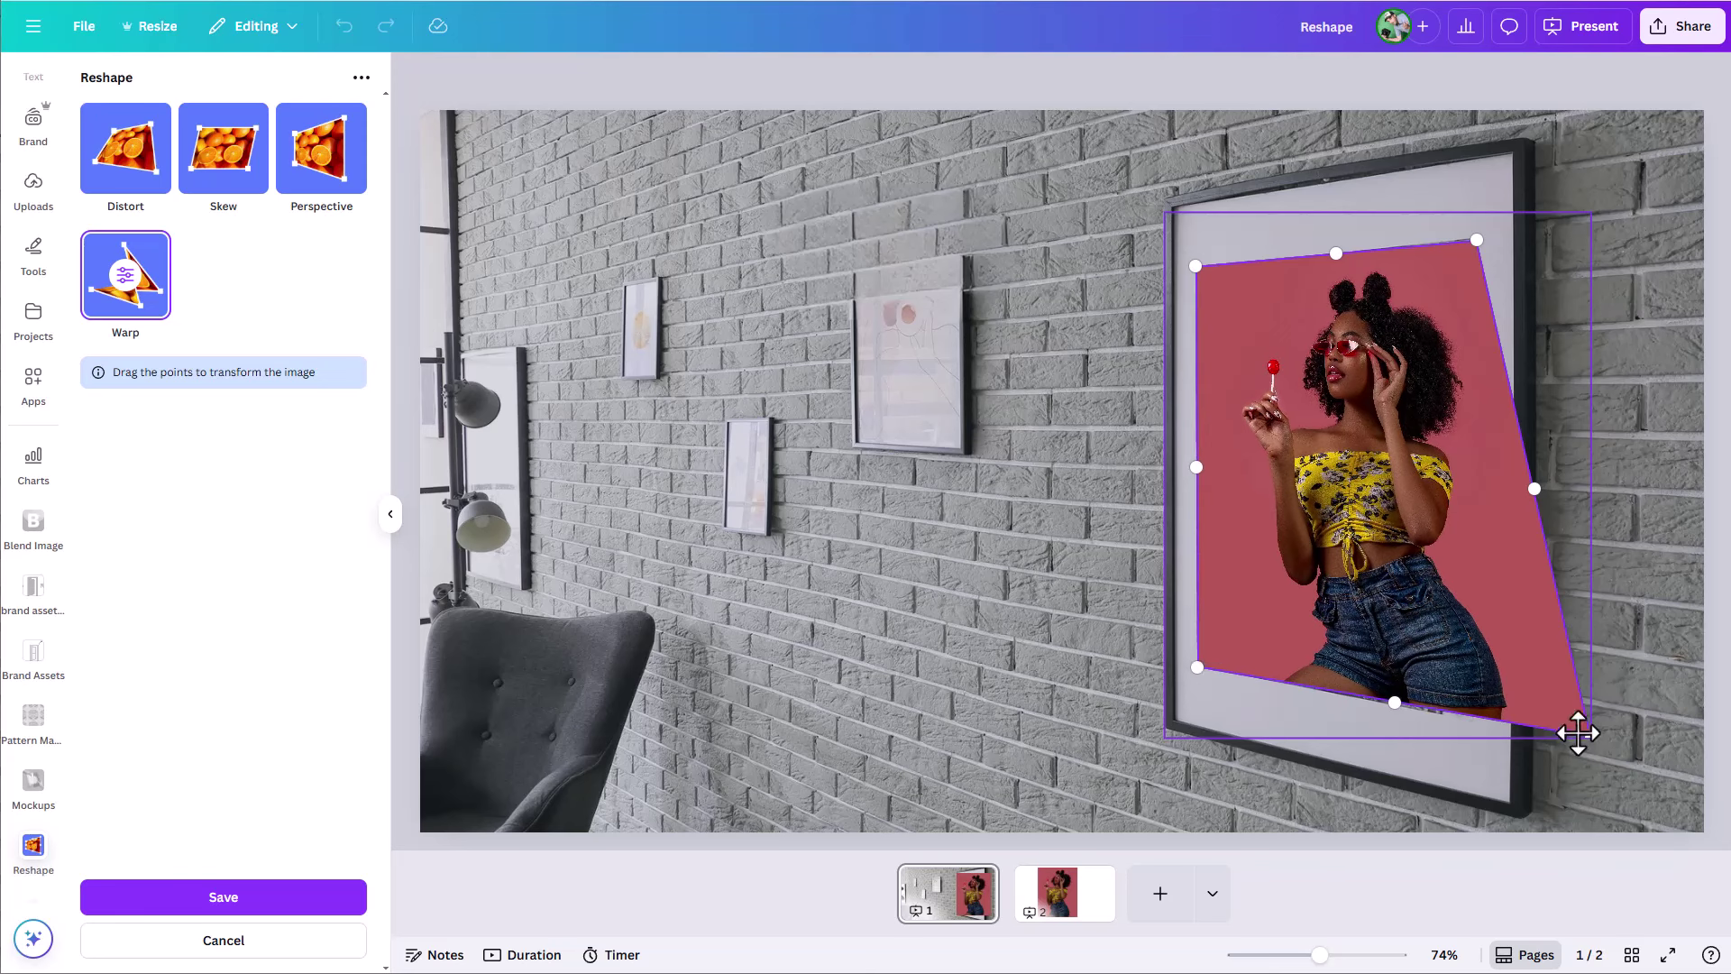
pyautogui.moveTo(1538, 707); pyautogui.dragTo(1507, 685)
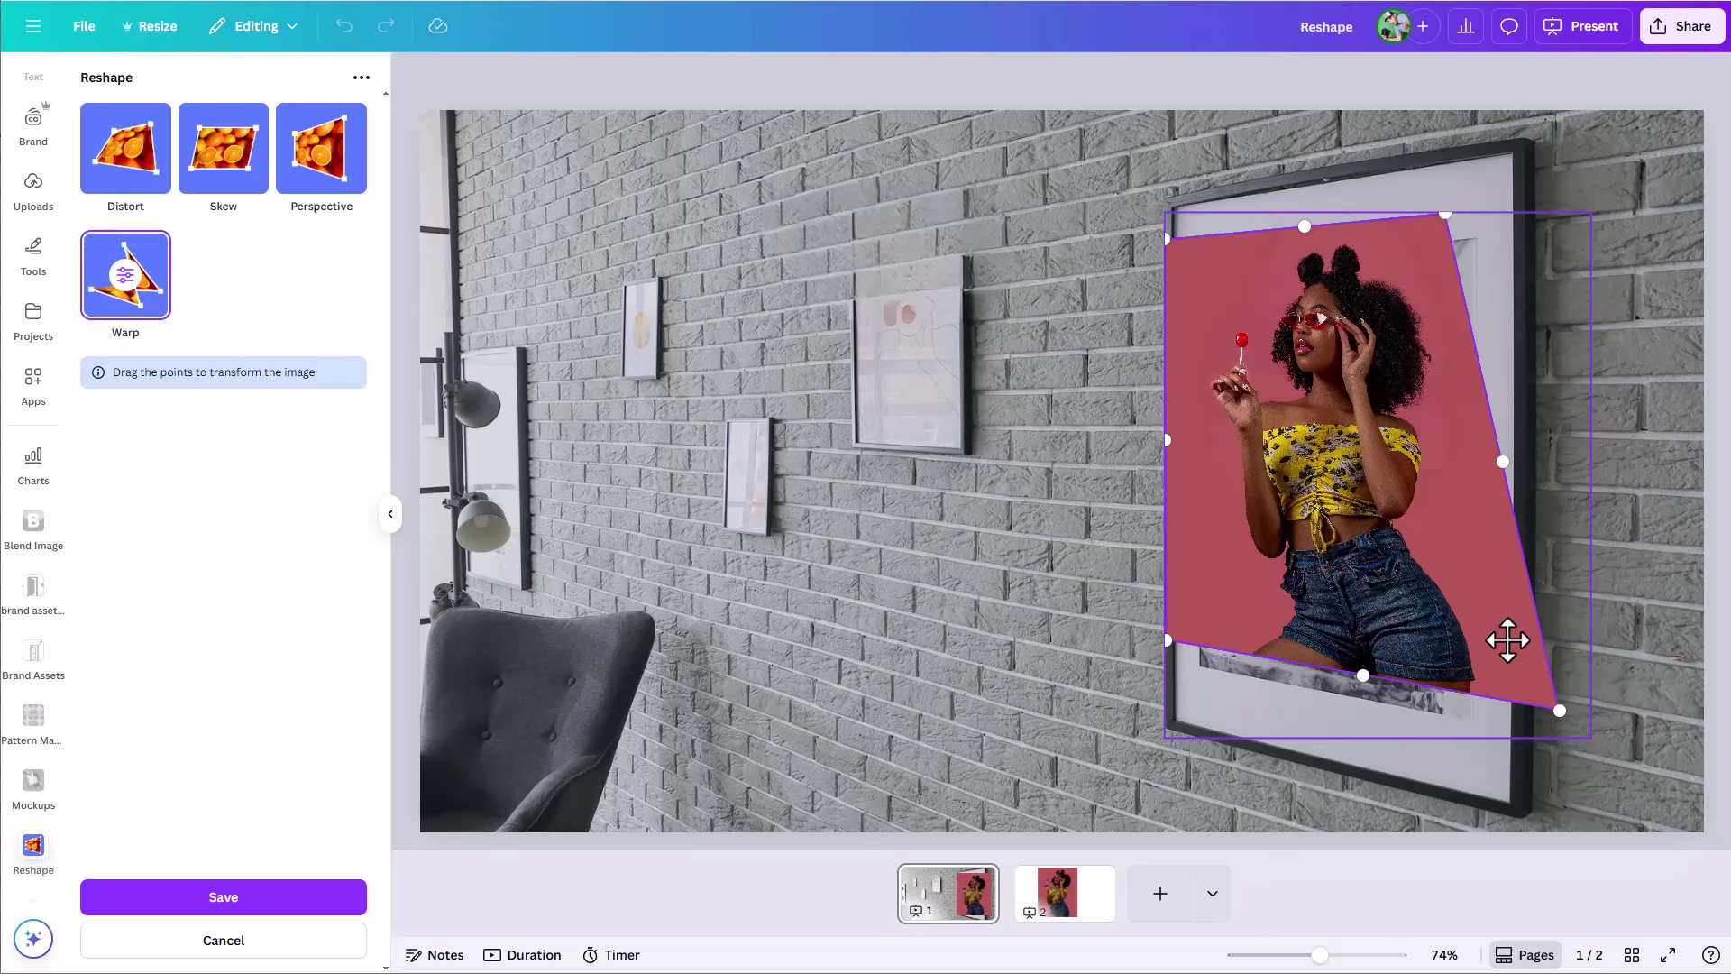
pyautogui.moveTo(1210, 294); pyautogui.dragTo(1246, 325)
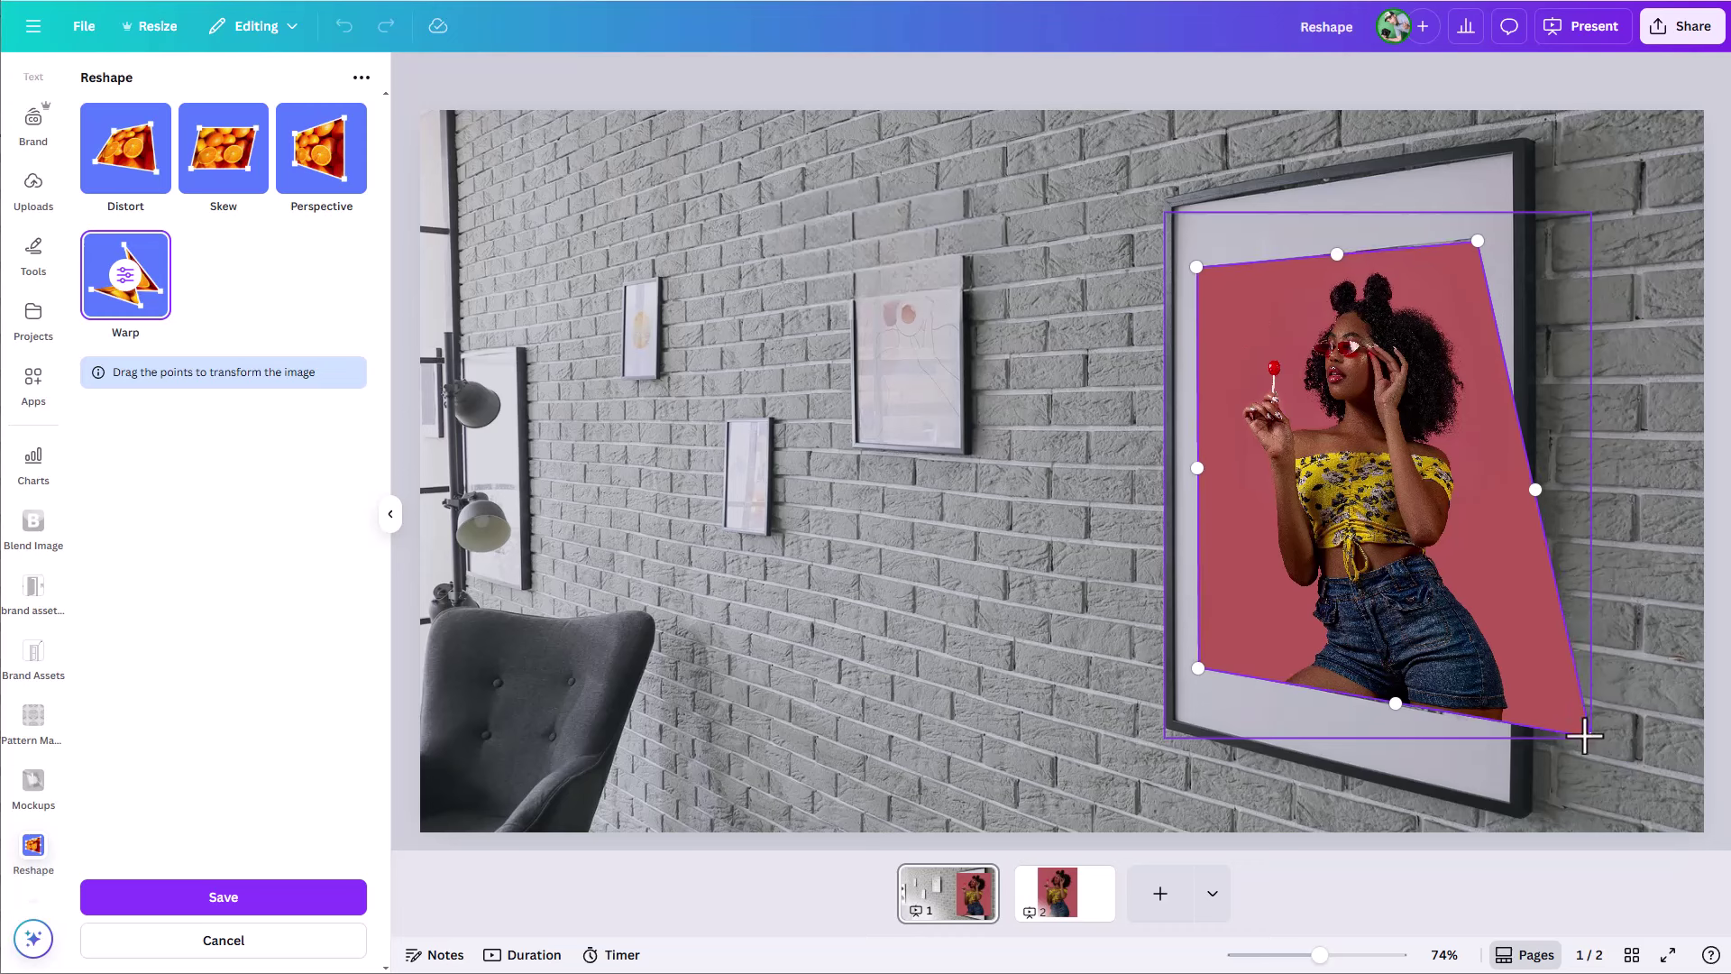
pyautogui.moveTo(1585, 735); pyautogui.dragTo(1463, 722)
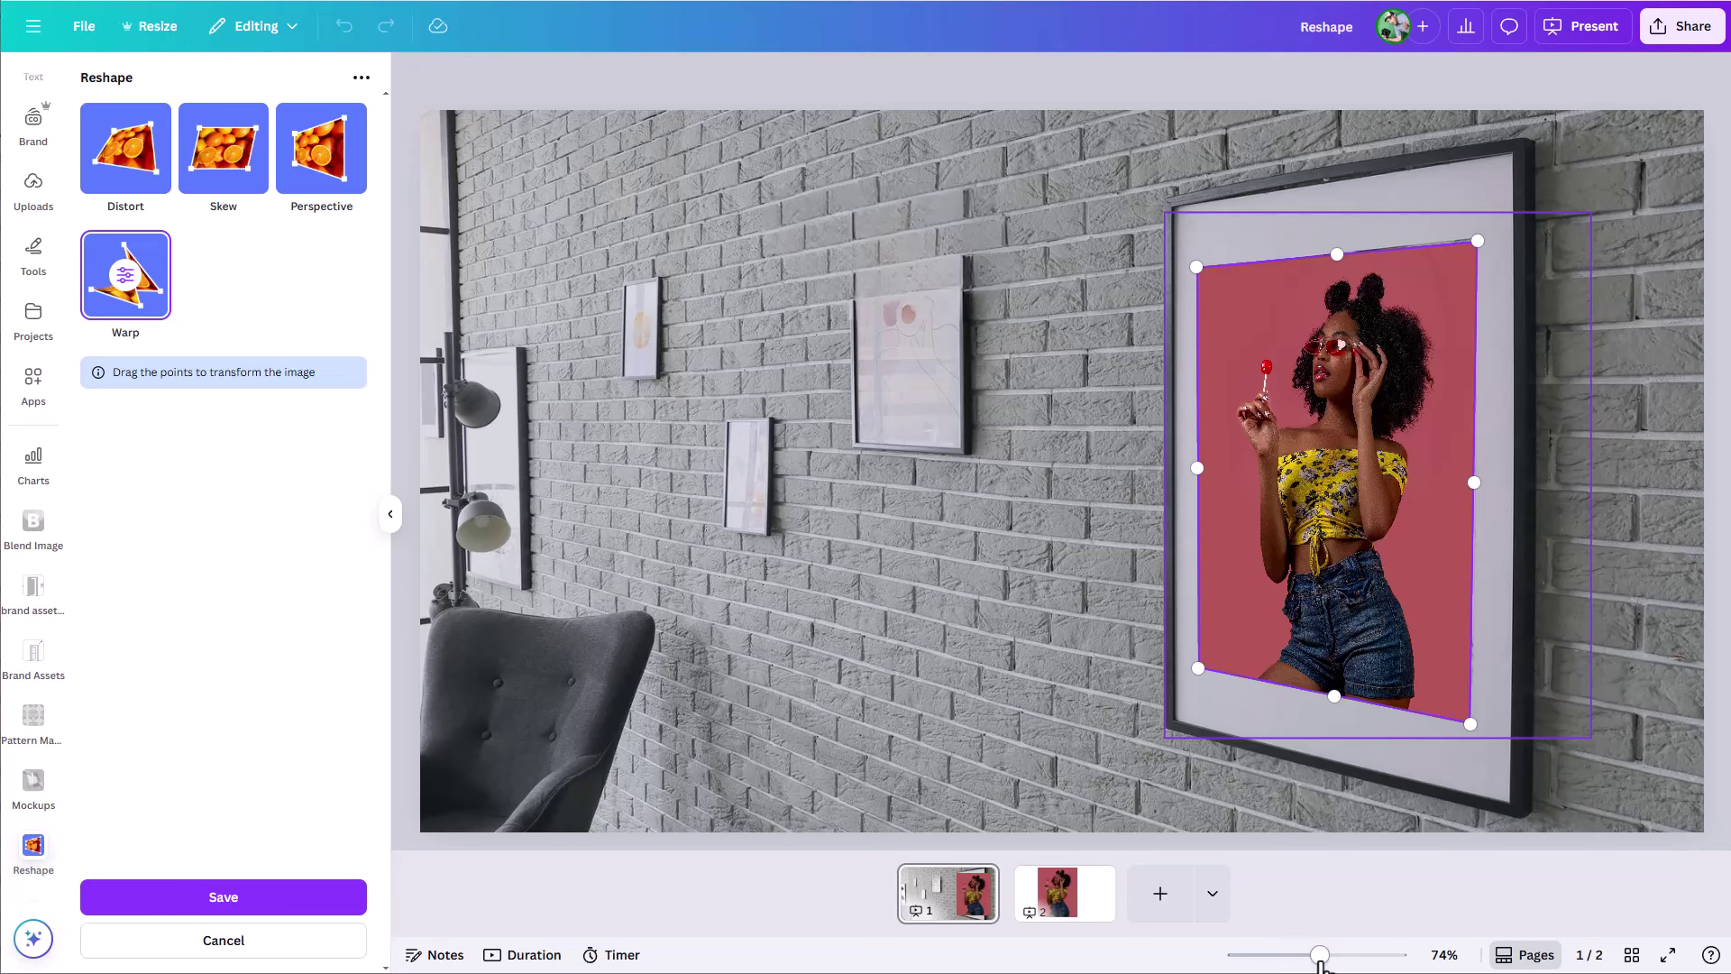
# Refine the warped photo's upper-left corner at 500% zoom so it aligns with the corner of the print behind it
pyautogui.moveTo(1321, 958); pyautogui.dragTo(1412, 956)
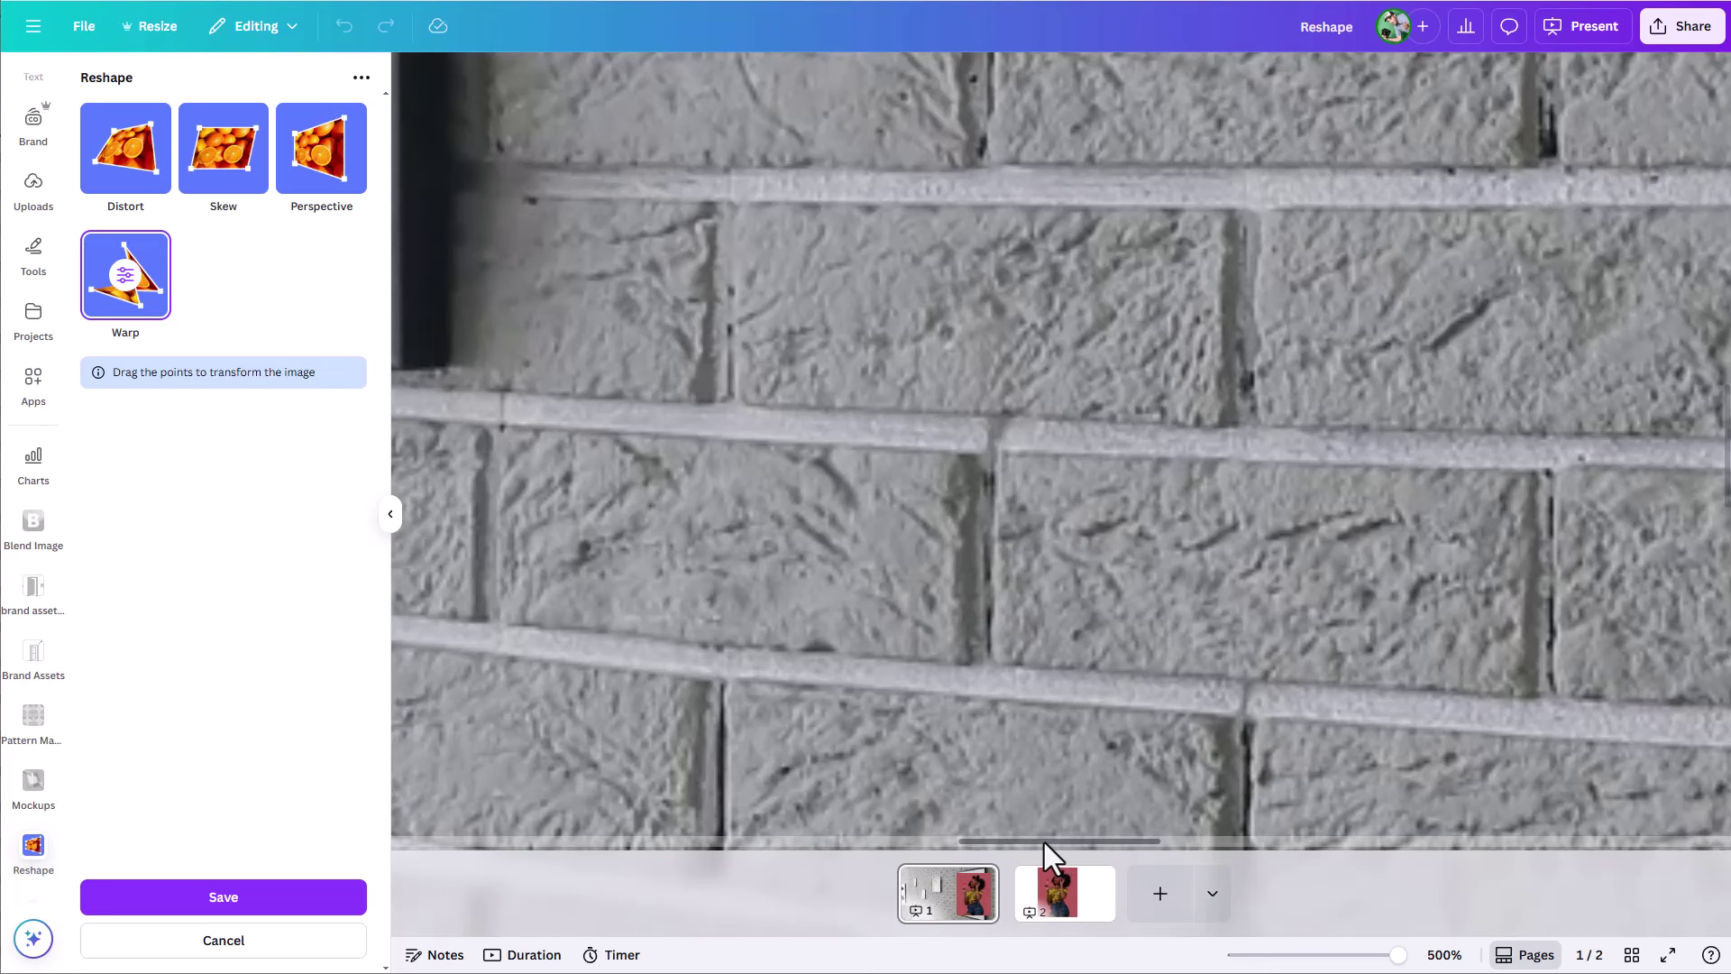
pyautogui.moveTo(1044, 843); pyautogui.dragTo(1243, 822)
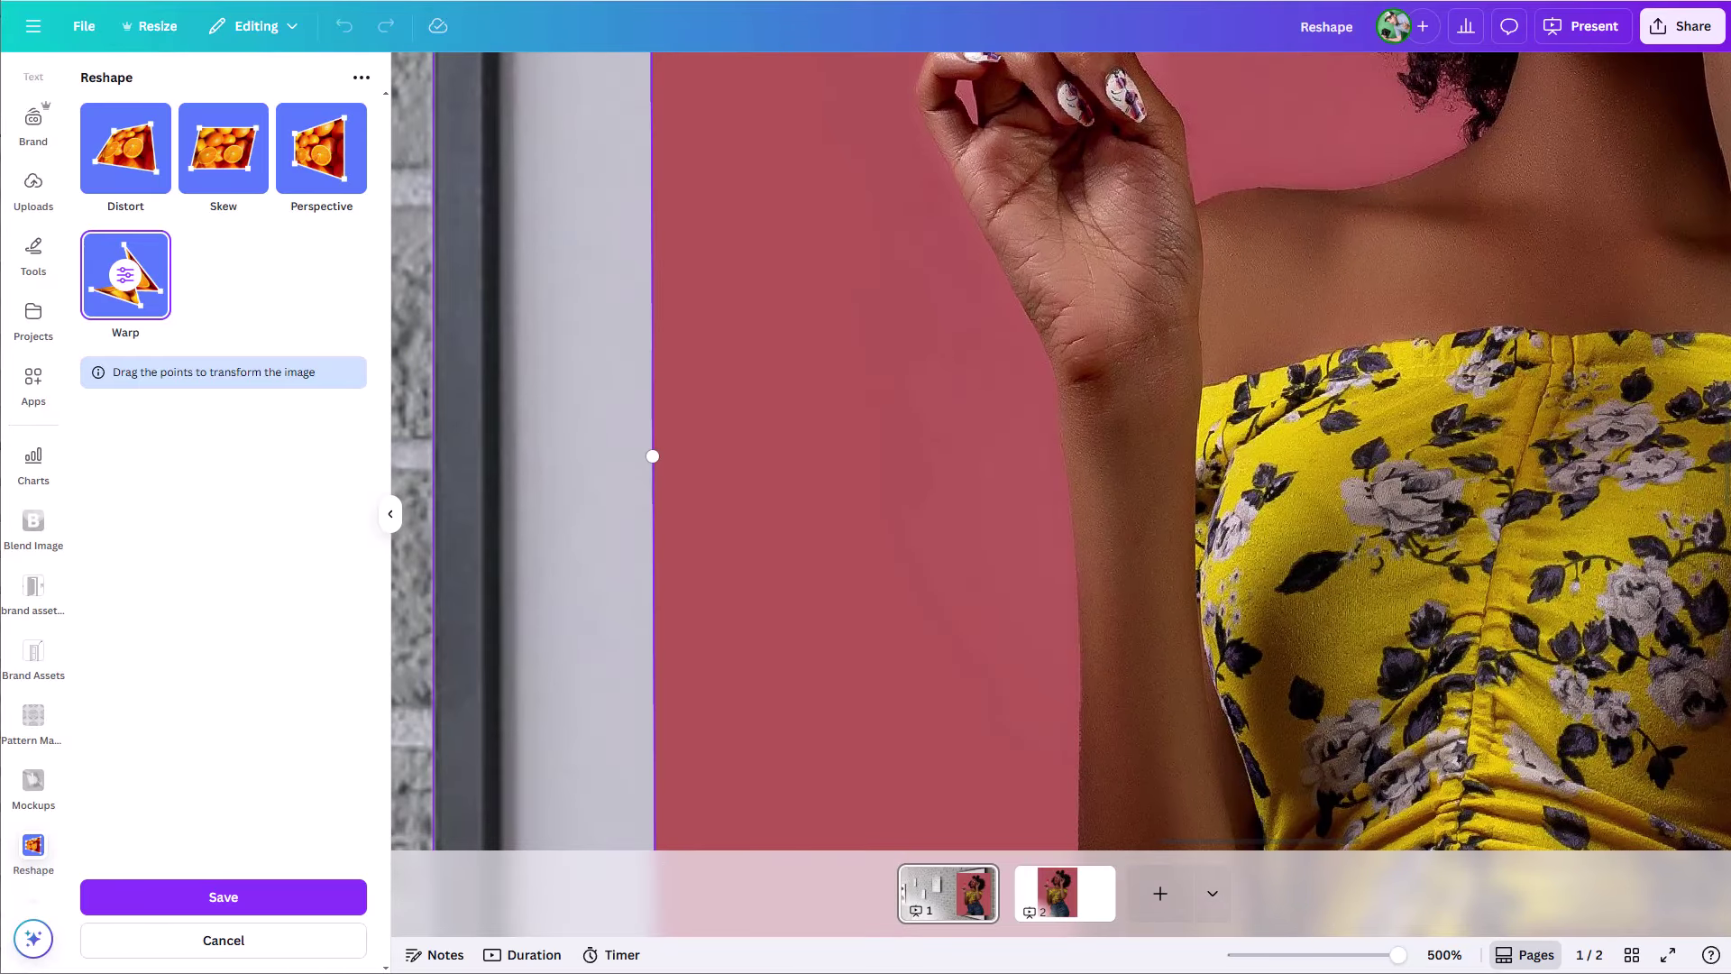
pyautogui.scroll(5, 1725, 469)
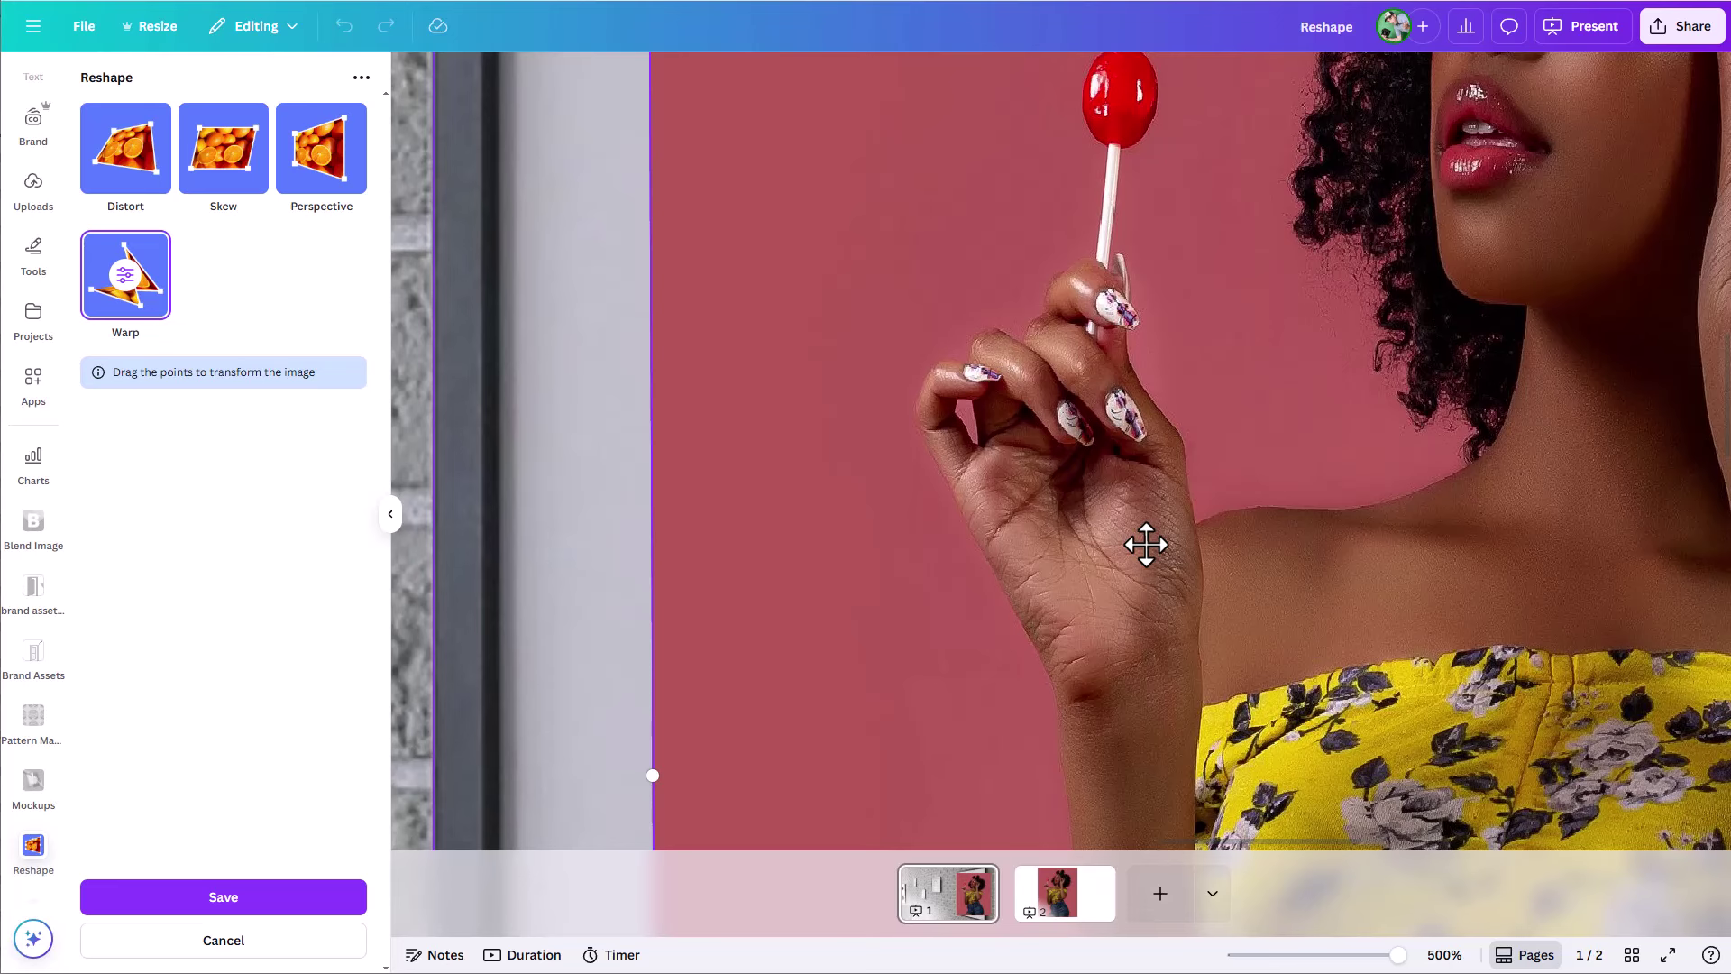
pyautogui.scroll(10, 1147, 545)
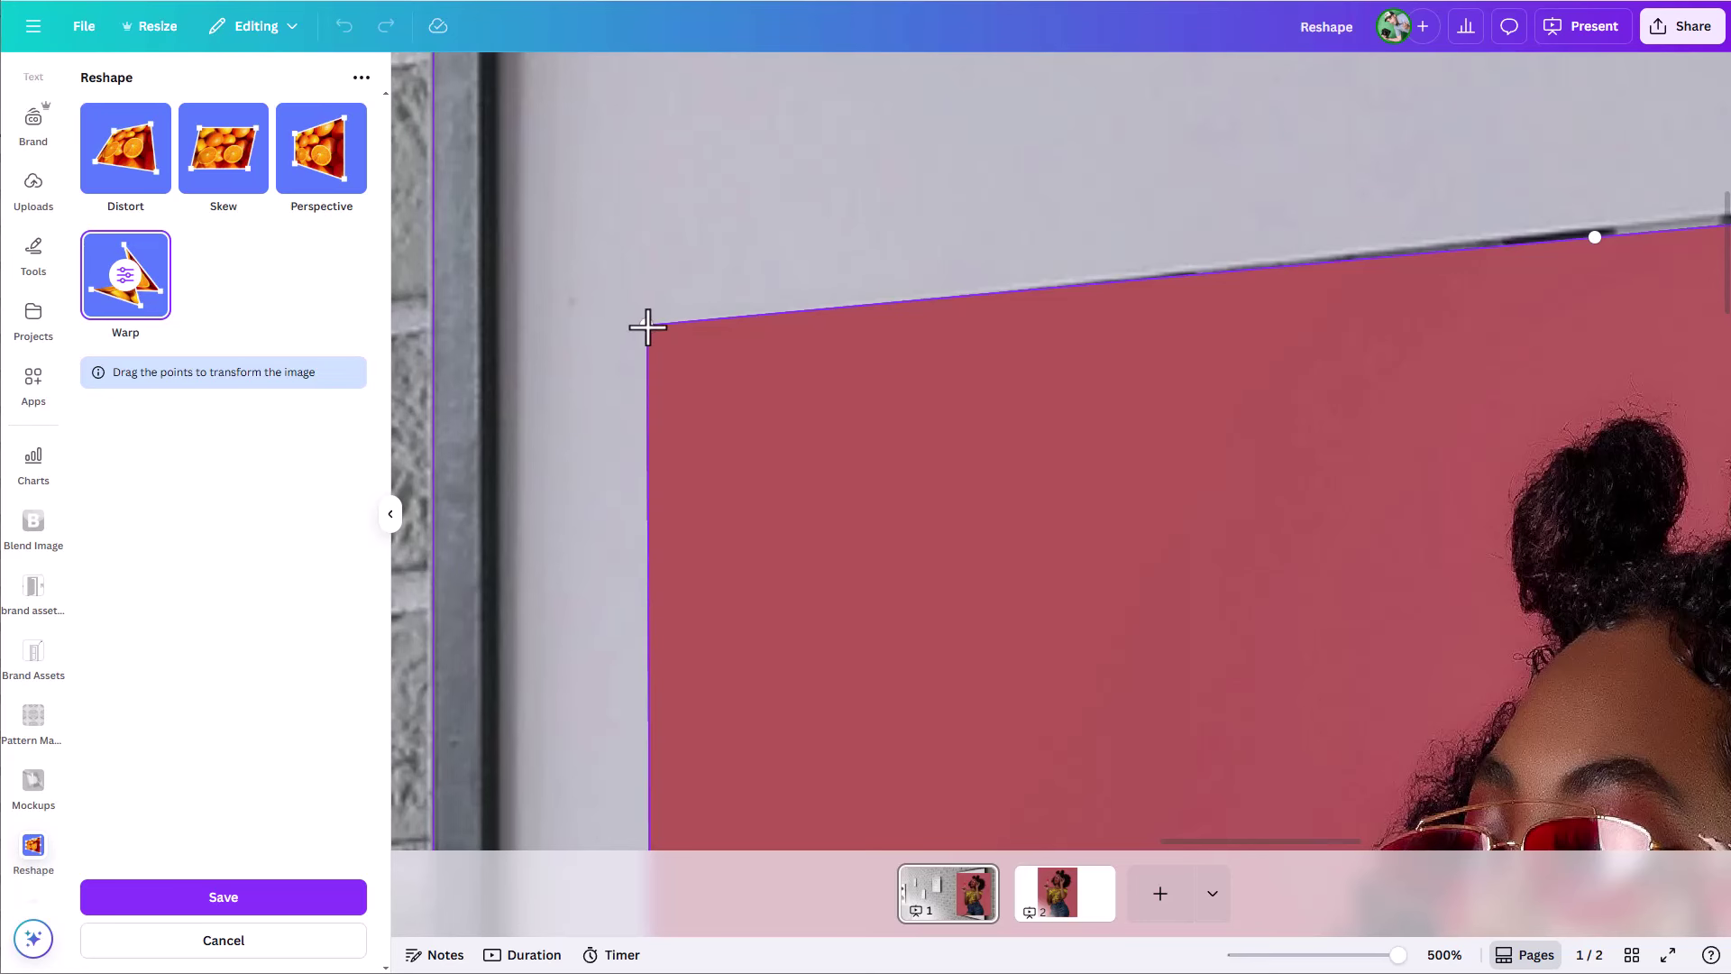
pyautogui.moveTo(648, 326)
pyautogui.mouseDown()
pyautogui.moveTo(680, 348)
pyautogui.moveTo(673, 330)
pyautogui.mouseUp()
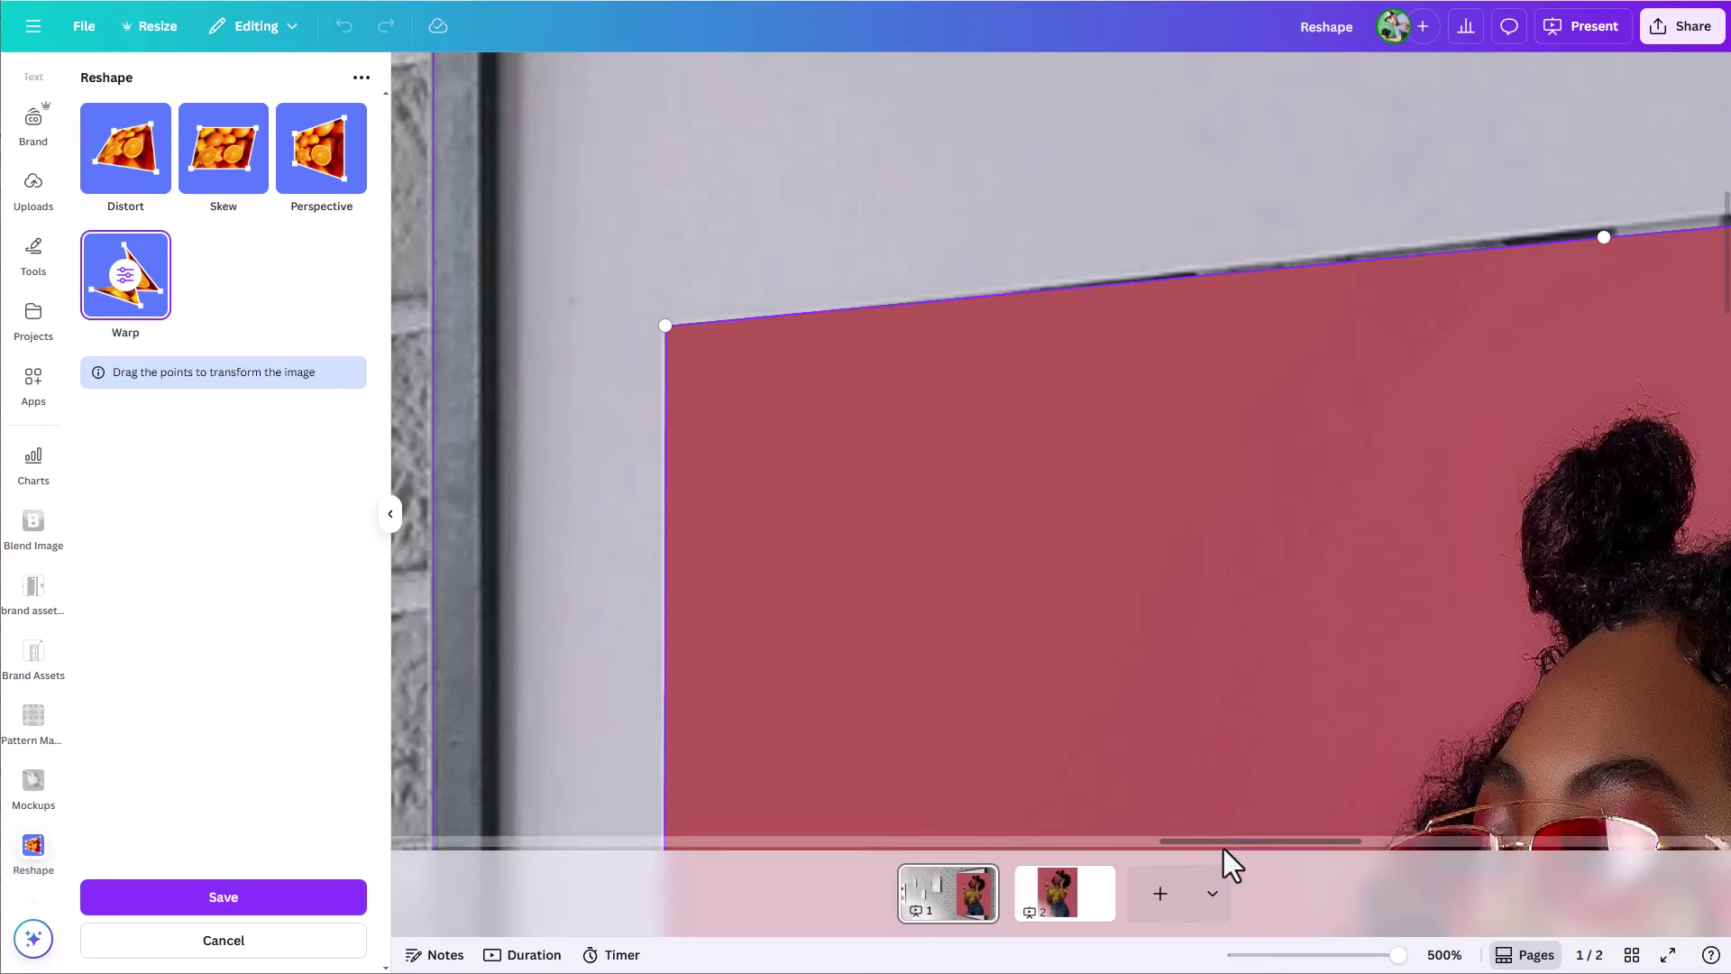
# Refine the warped photo's upper-right and lower-right corners so they align with the corners of the print behind it
pyautogui.moveTo(1236, 840); pyautogui.dragTo(1434, 834)
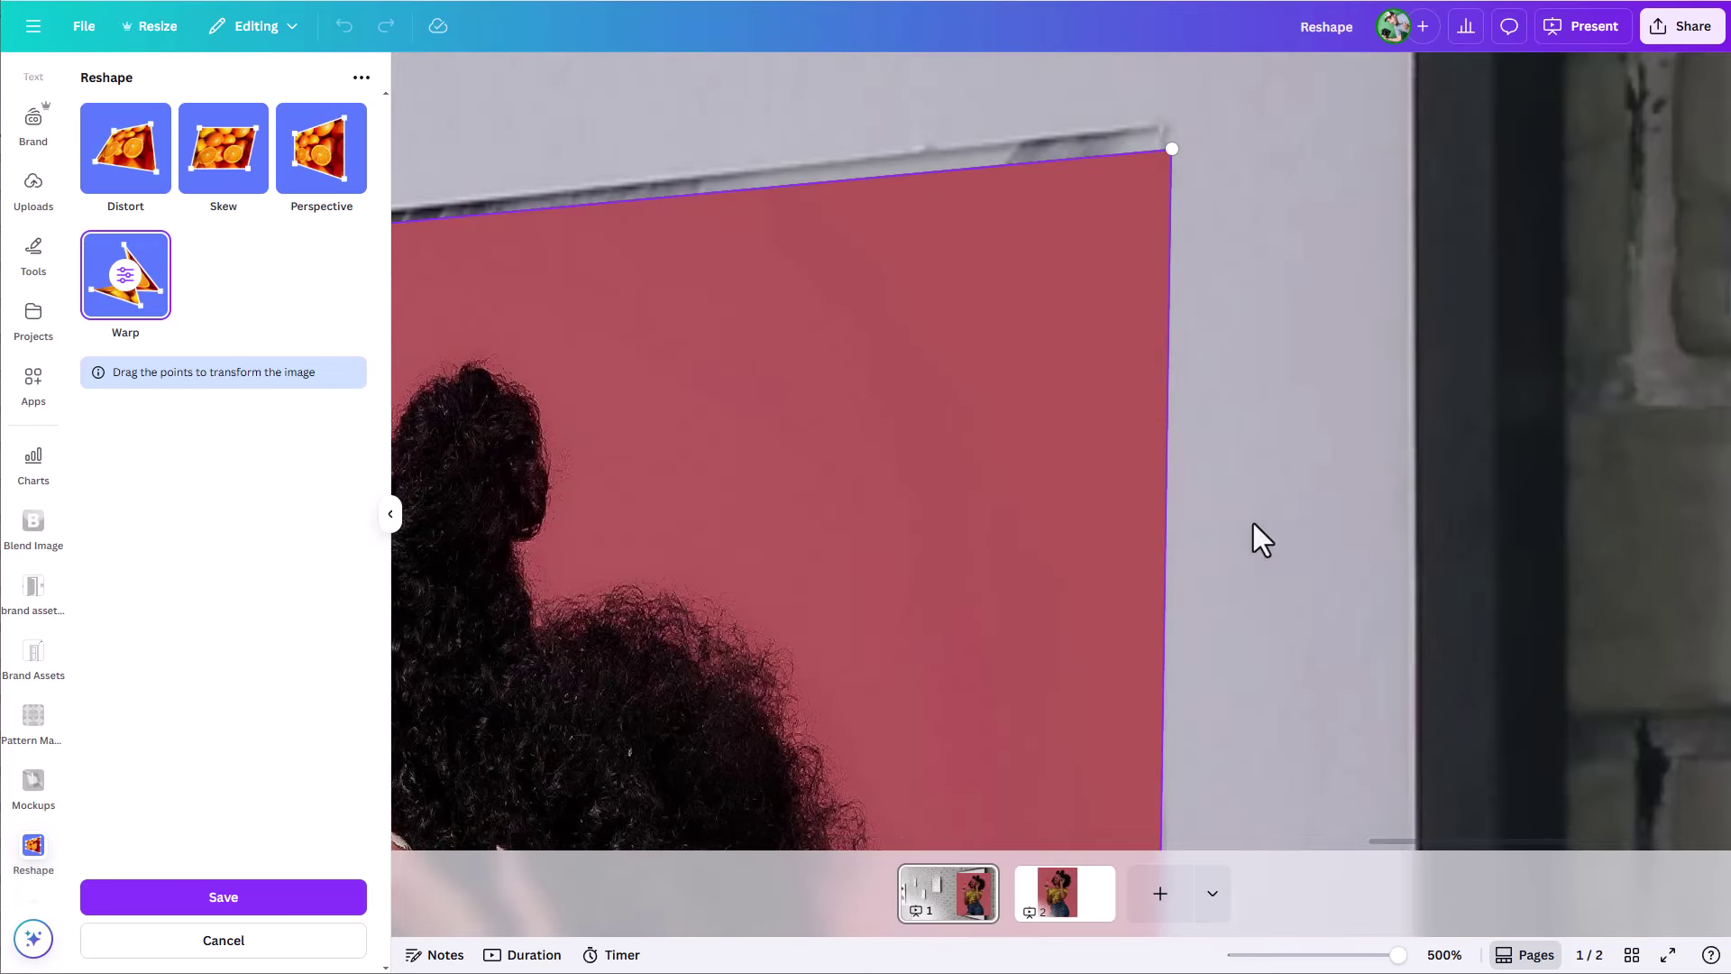
pyautogui.moveTo(1171, 148); pyautogui.dragTo(1161, 124)
pyautogui.scroll(-15, 1328, 398)
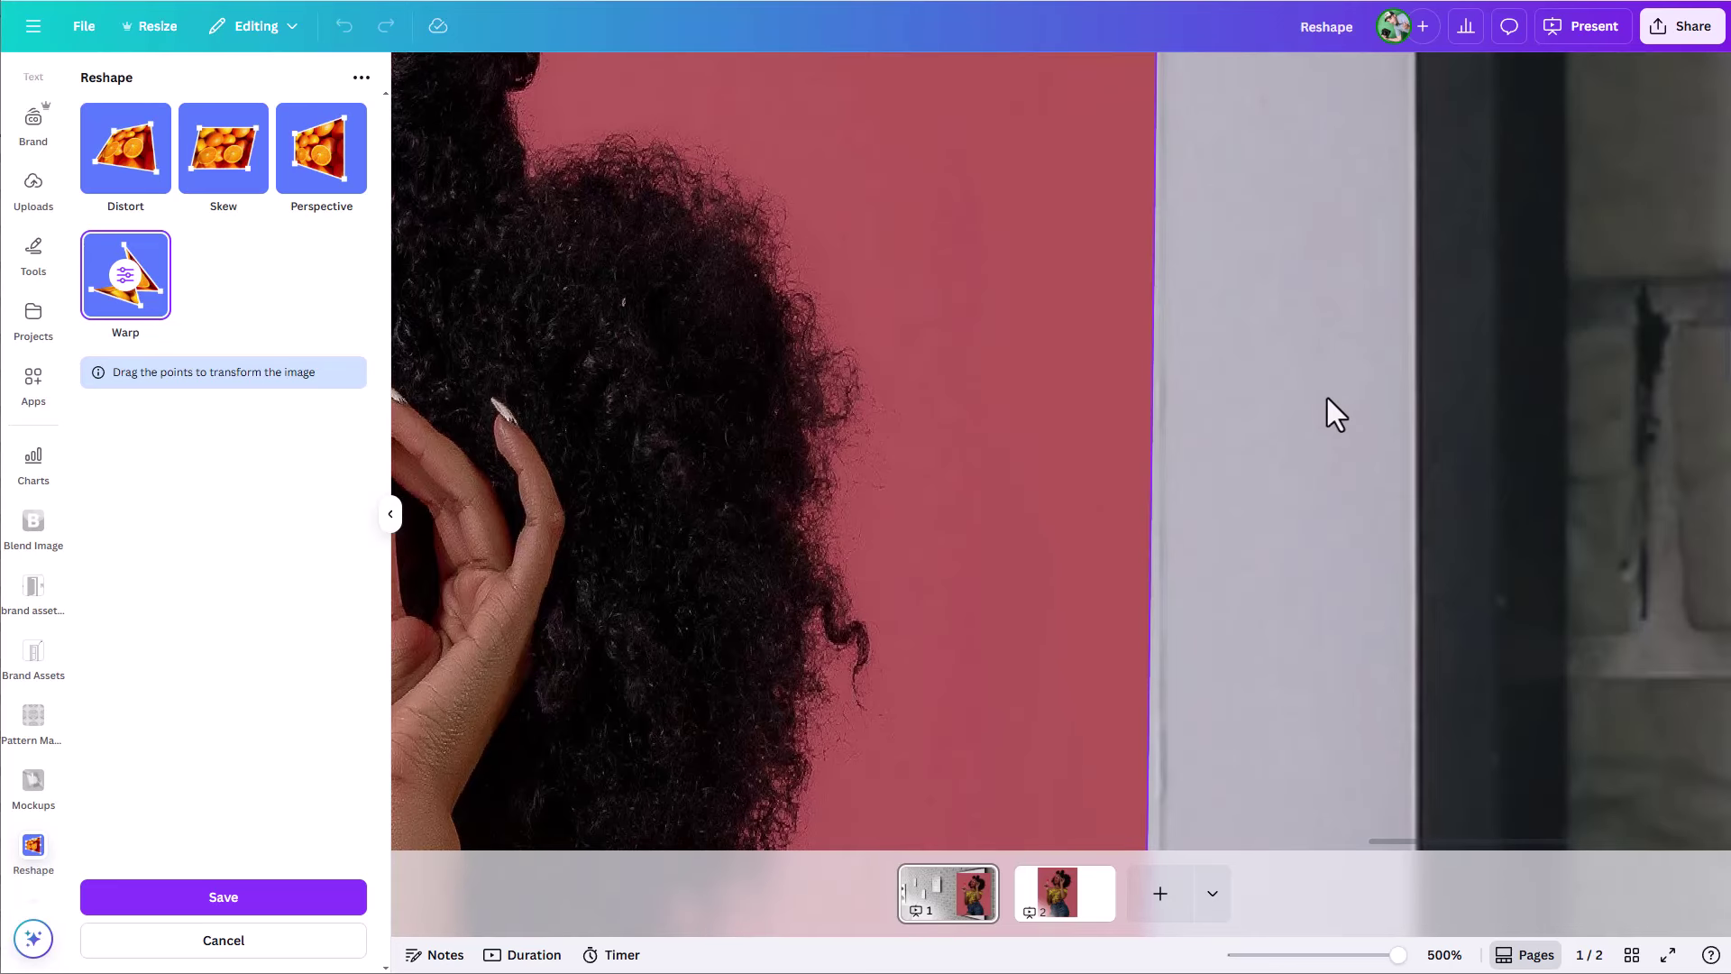
pyautogui.scroll(-5, 1304, 448)
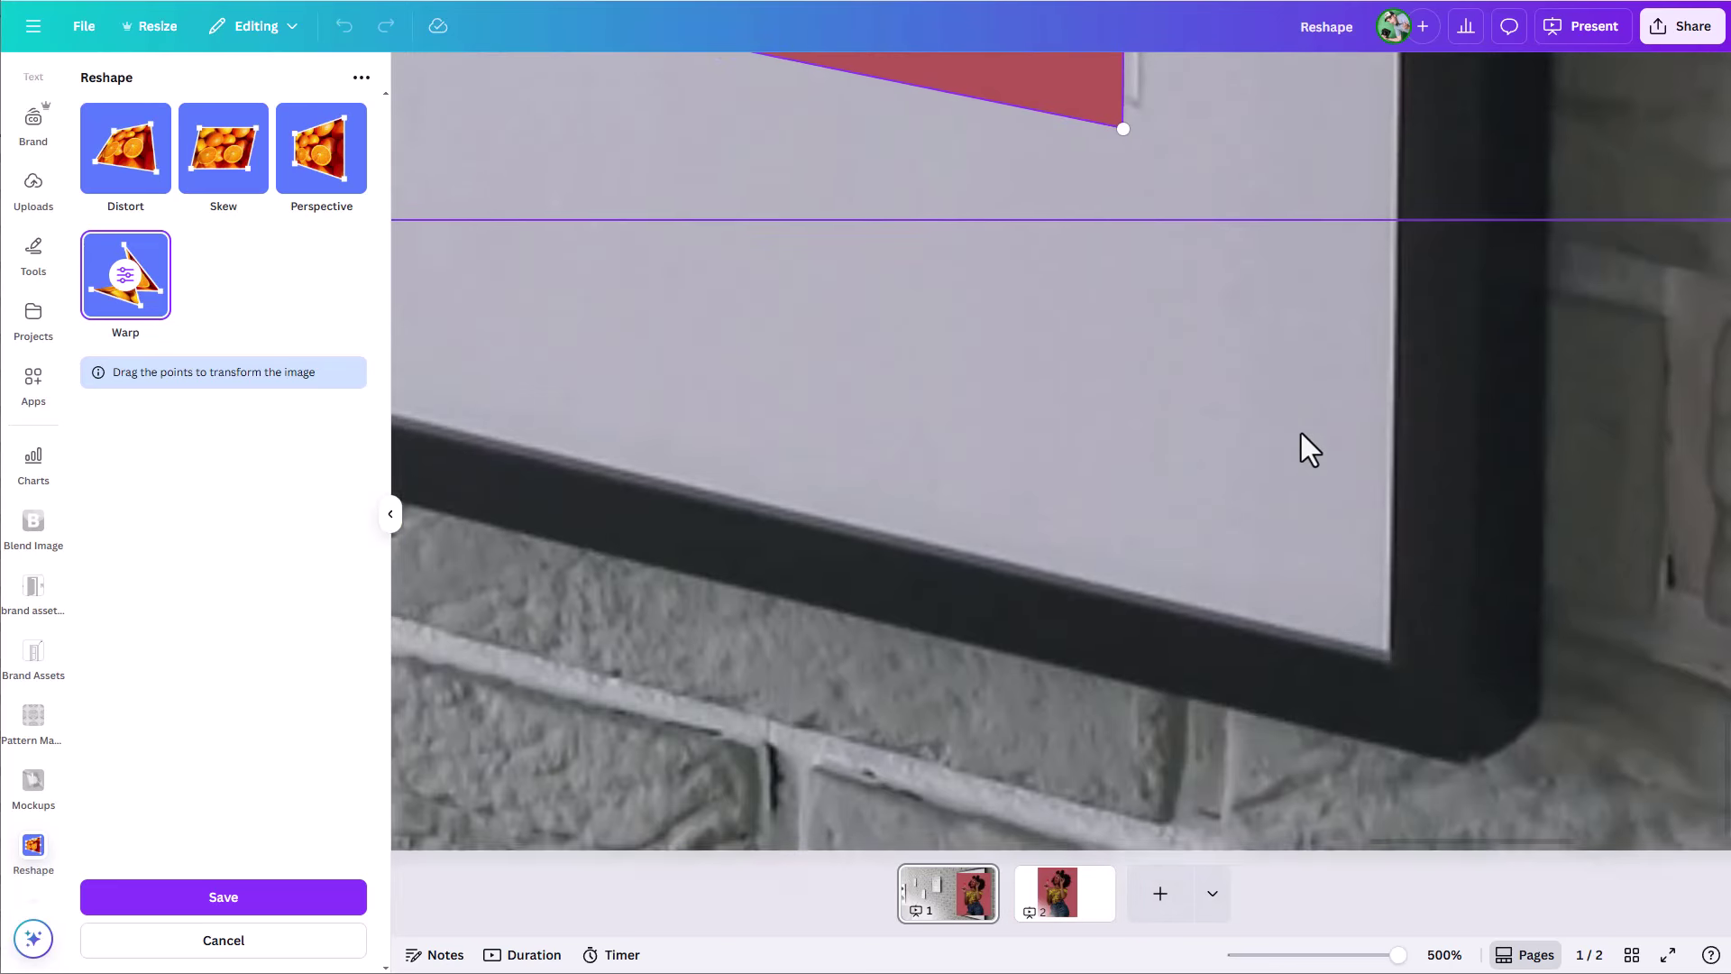
pyautogui.scroll(3, 1623, 271)
pyautogui.scroll(2, 1353, 405)
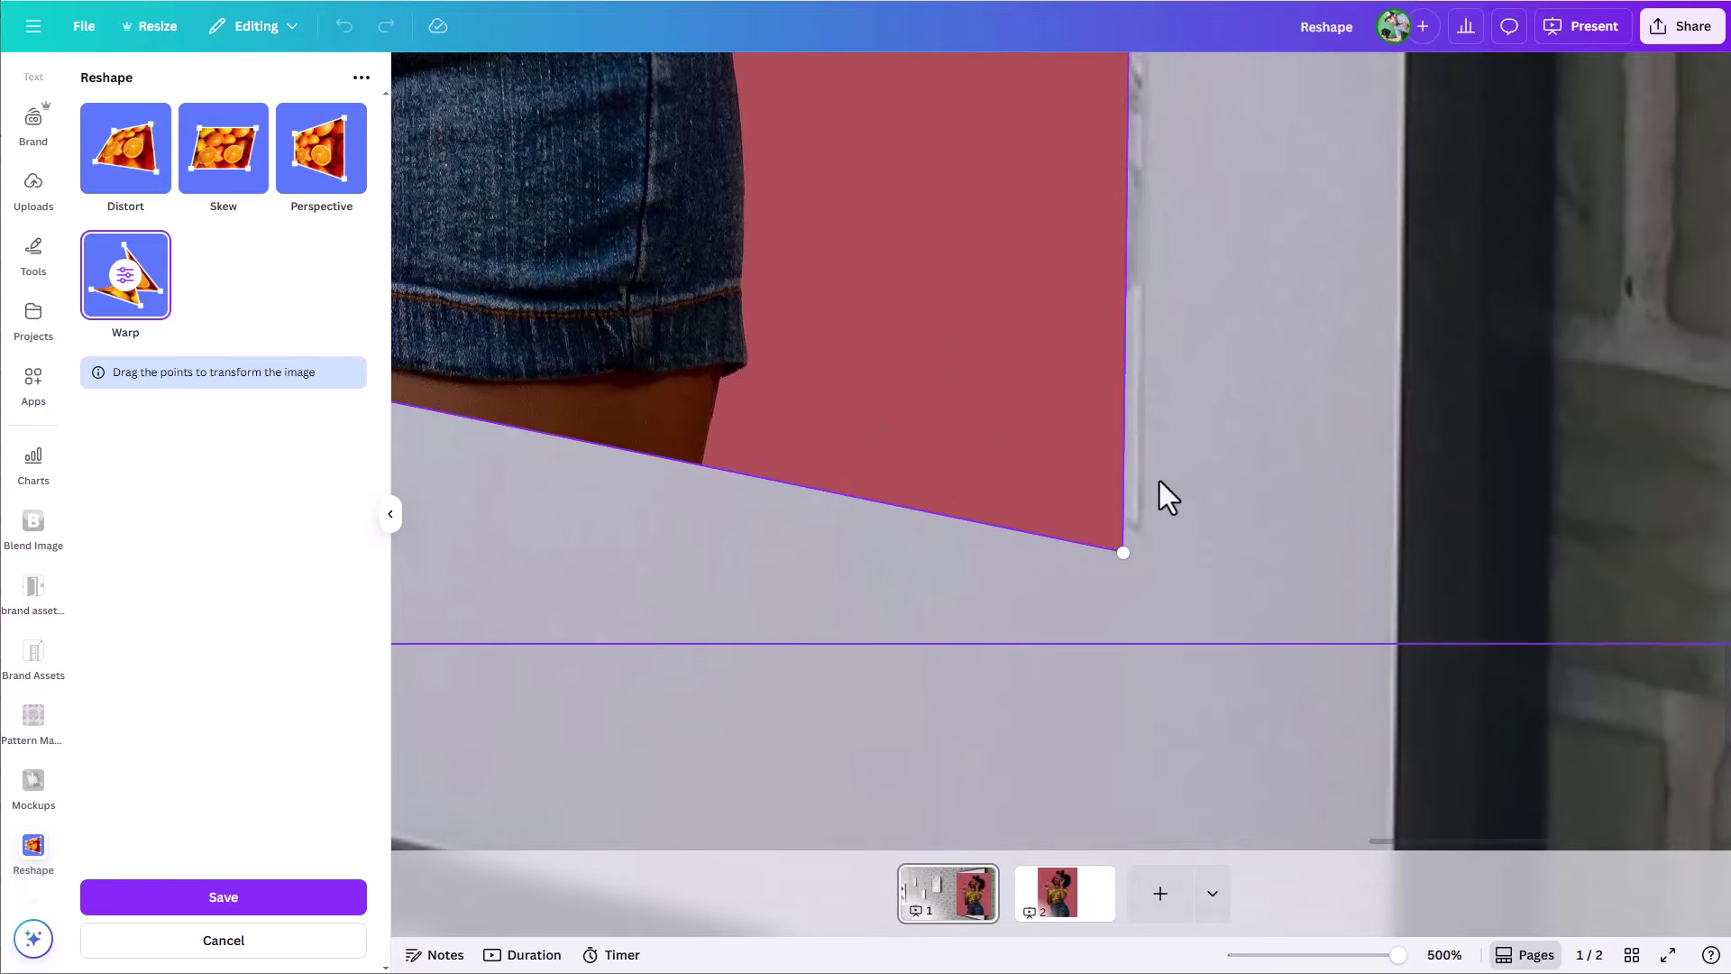
pyautogui.moveTo(1125, 553)
pyautogui.mouseDown()
pyautogui.moveTo(1109, 448)
pyautogui.moveTo(1139, 534)
pyautogui.mouseUp()
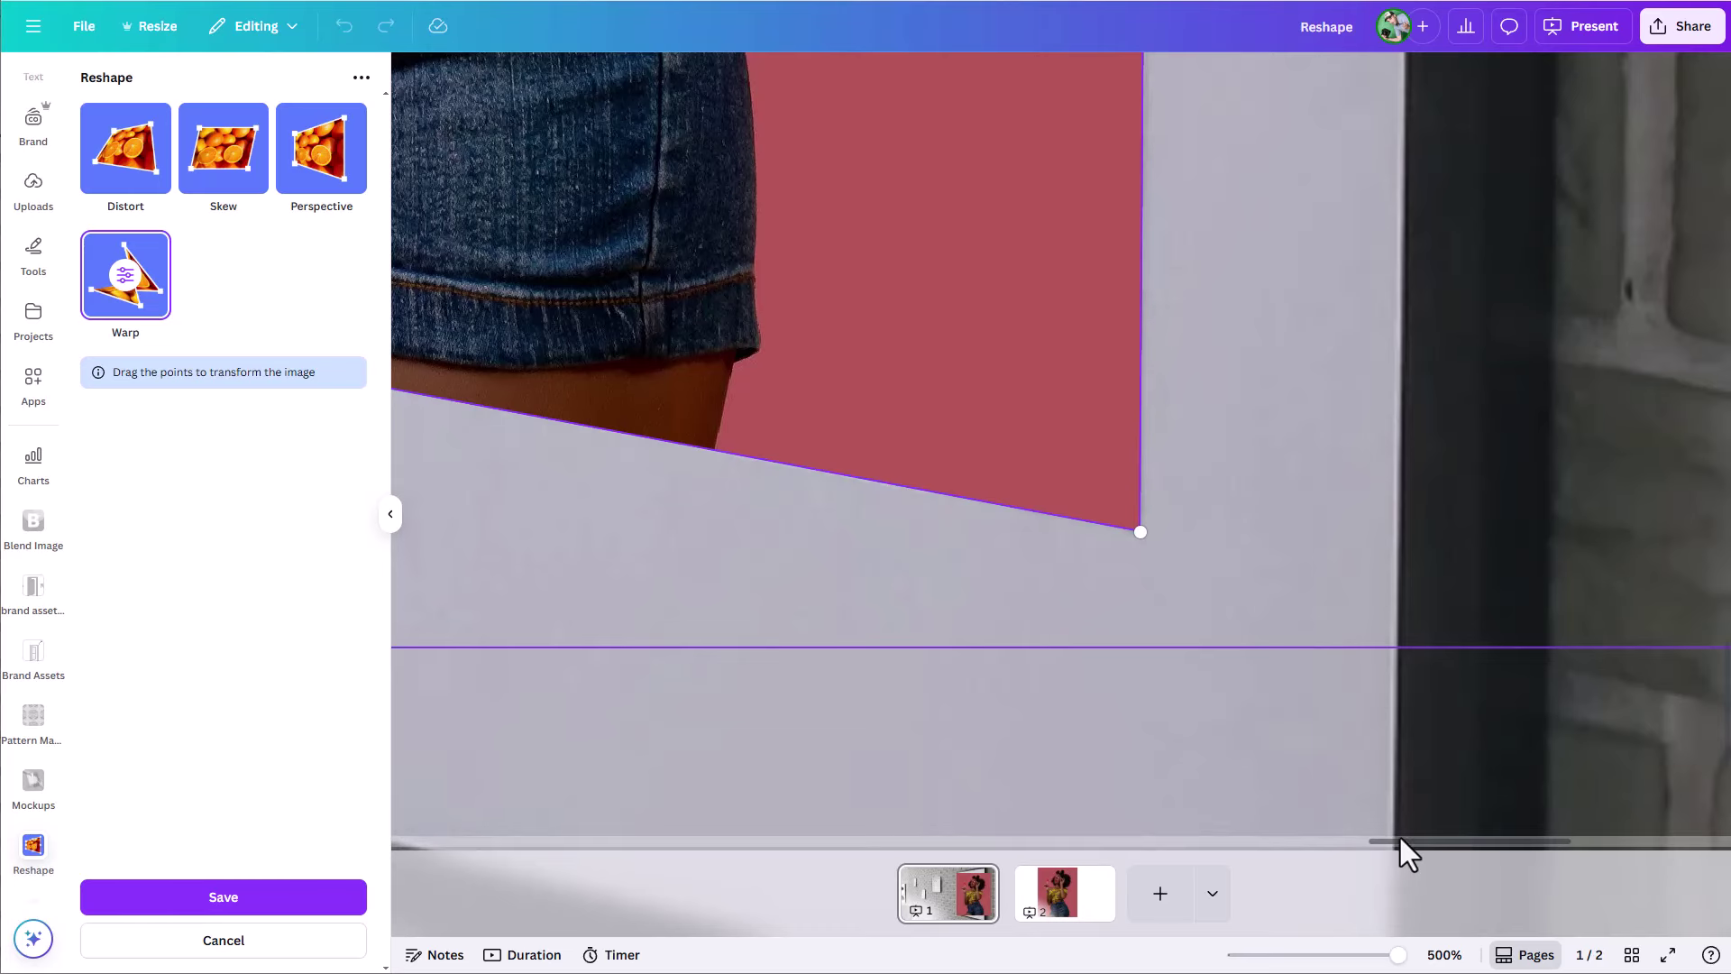
# Align the warped photo's lower-left corner with the print's corner and save the reshaped image
pyautogui.moveTo(1400, 838); pyautogui.dragTo(1109, 843)
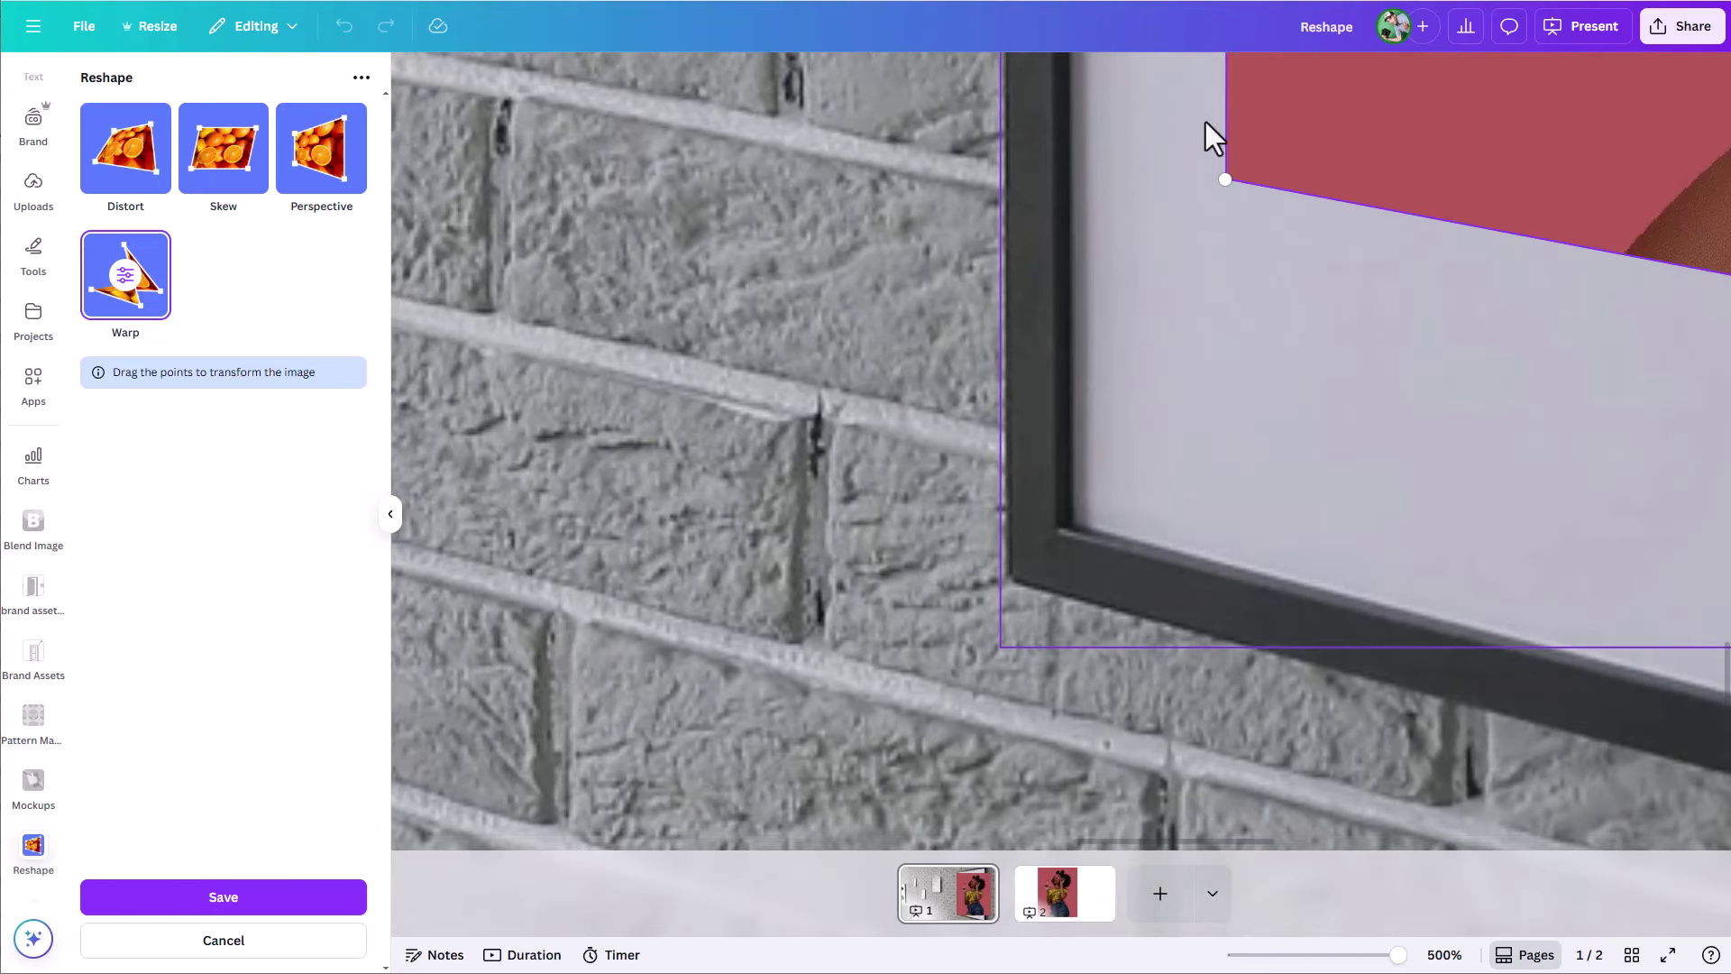
pyautogui.moveTo(1226, 181); pyautogui.dragTo(1235, 169)
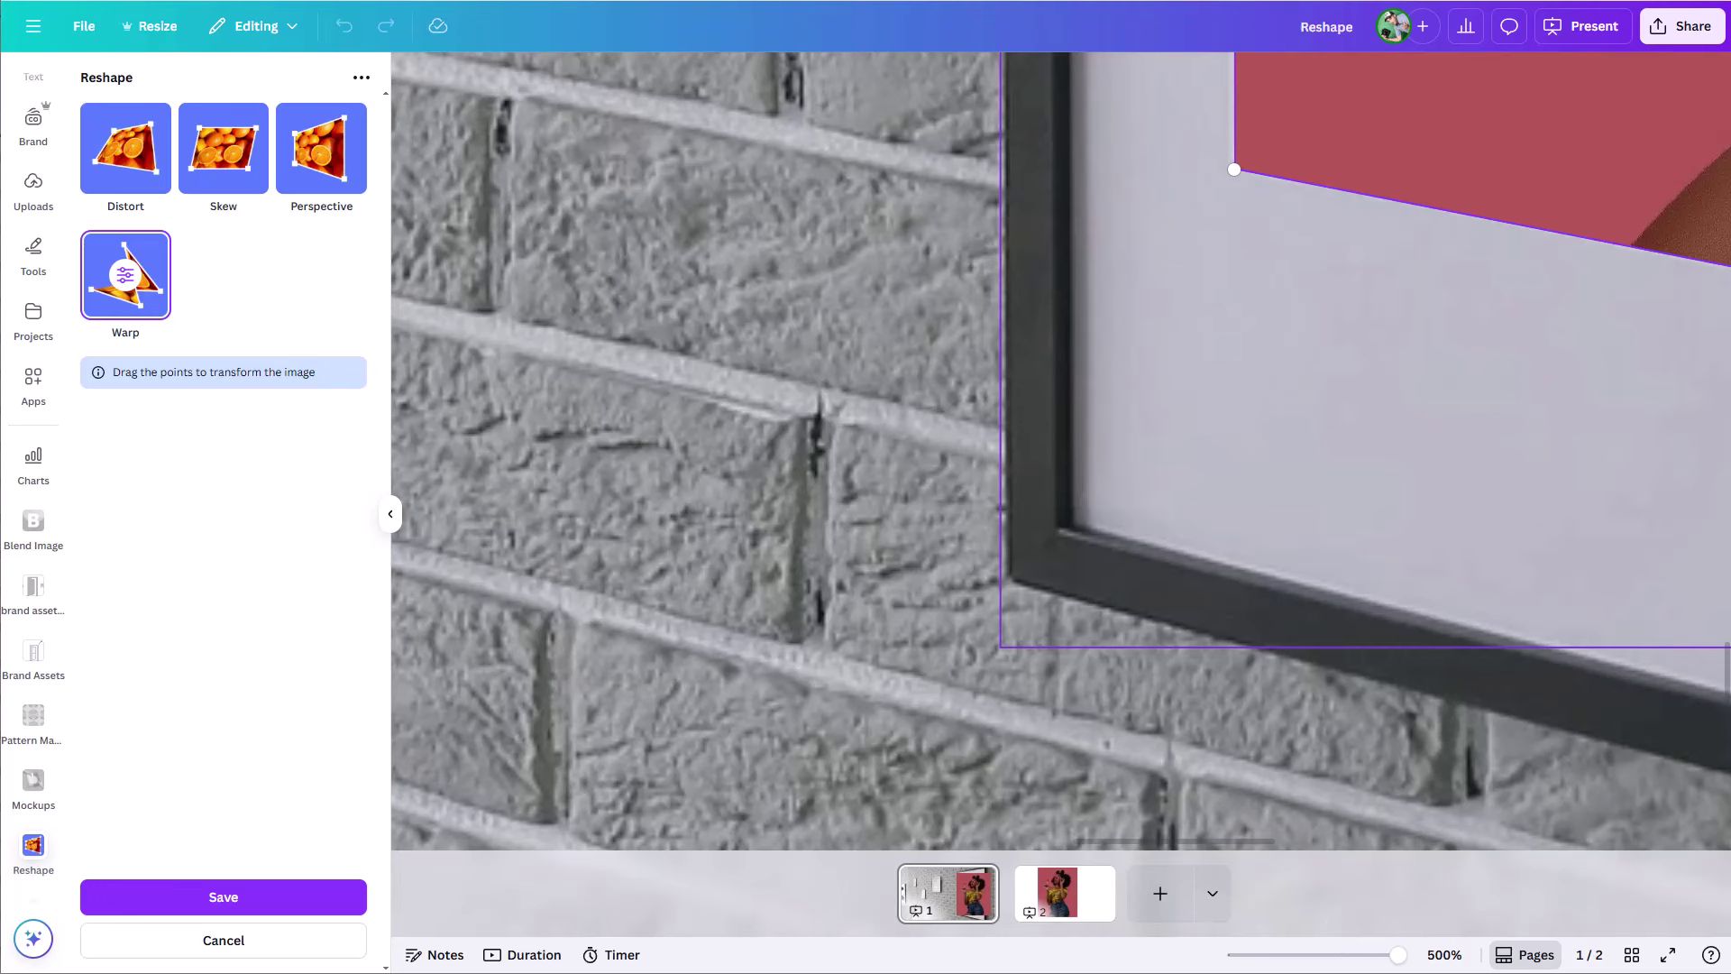
pyautogui.moveTo(1399, 955); pyautogui.dragTo(1313, 955)
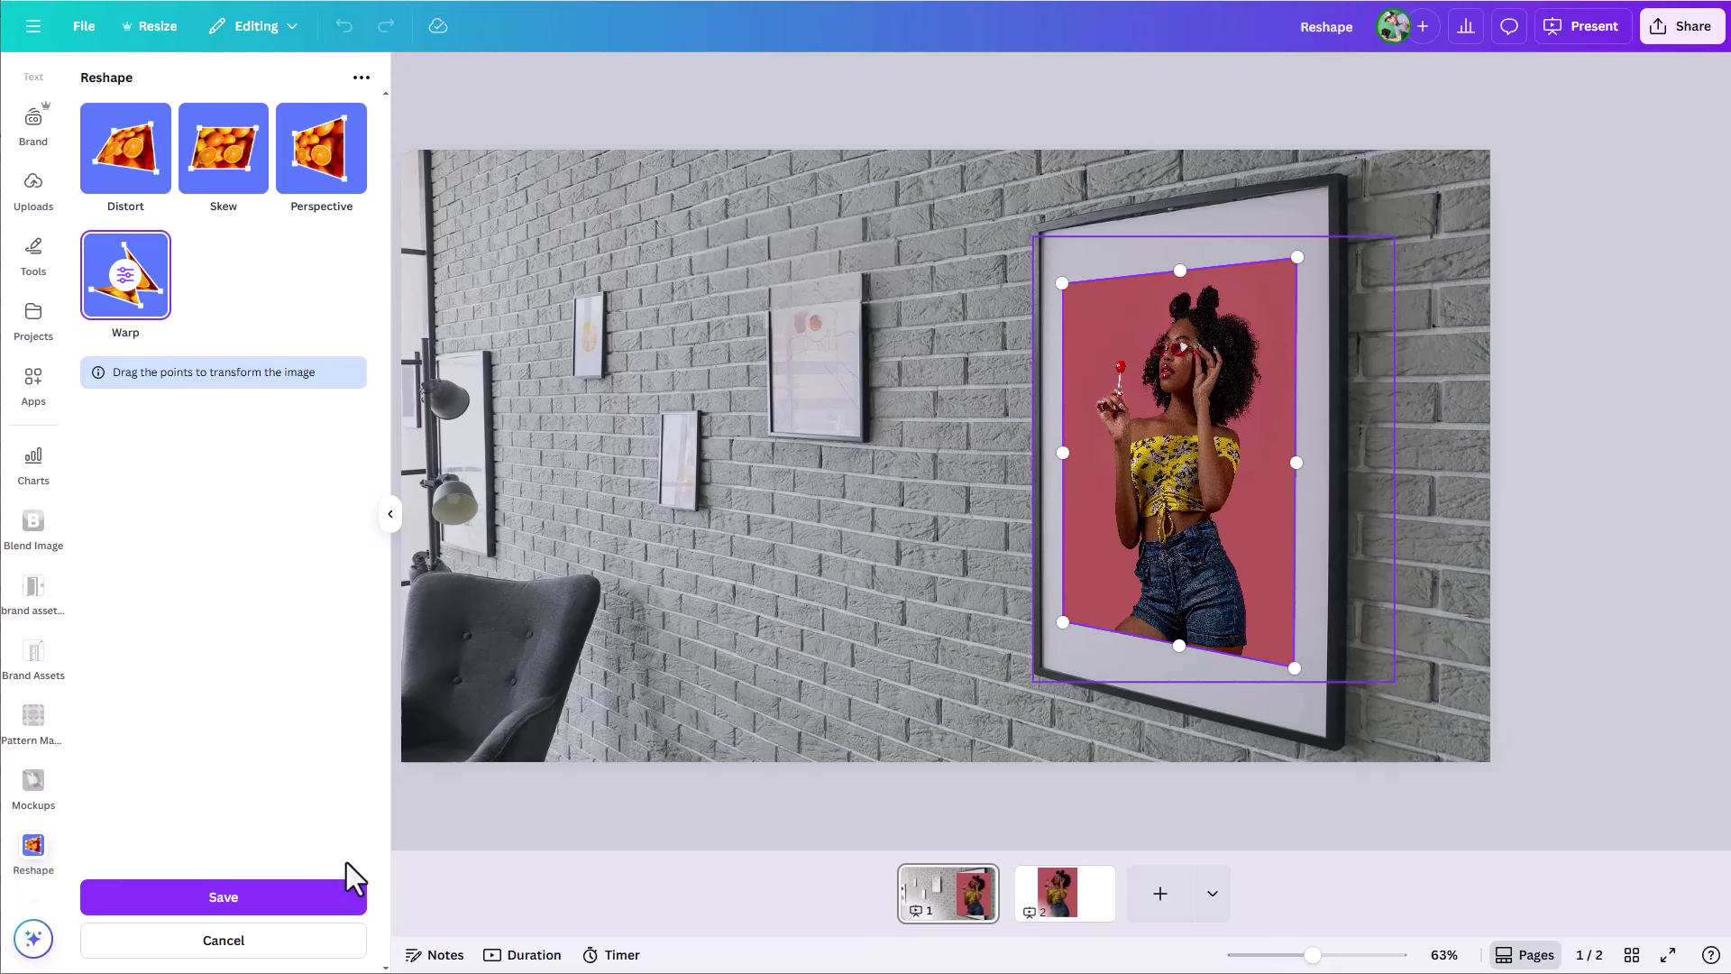
pyautogui.click(259, 906)
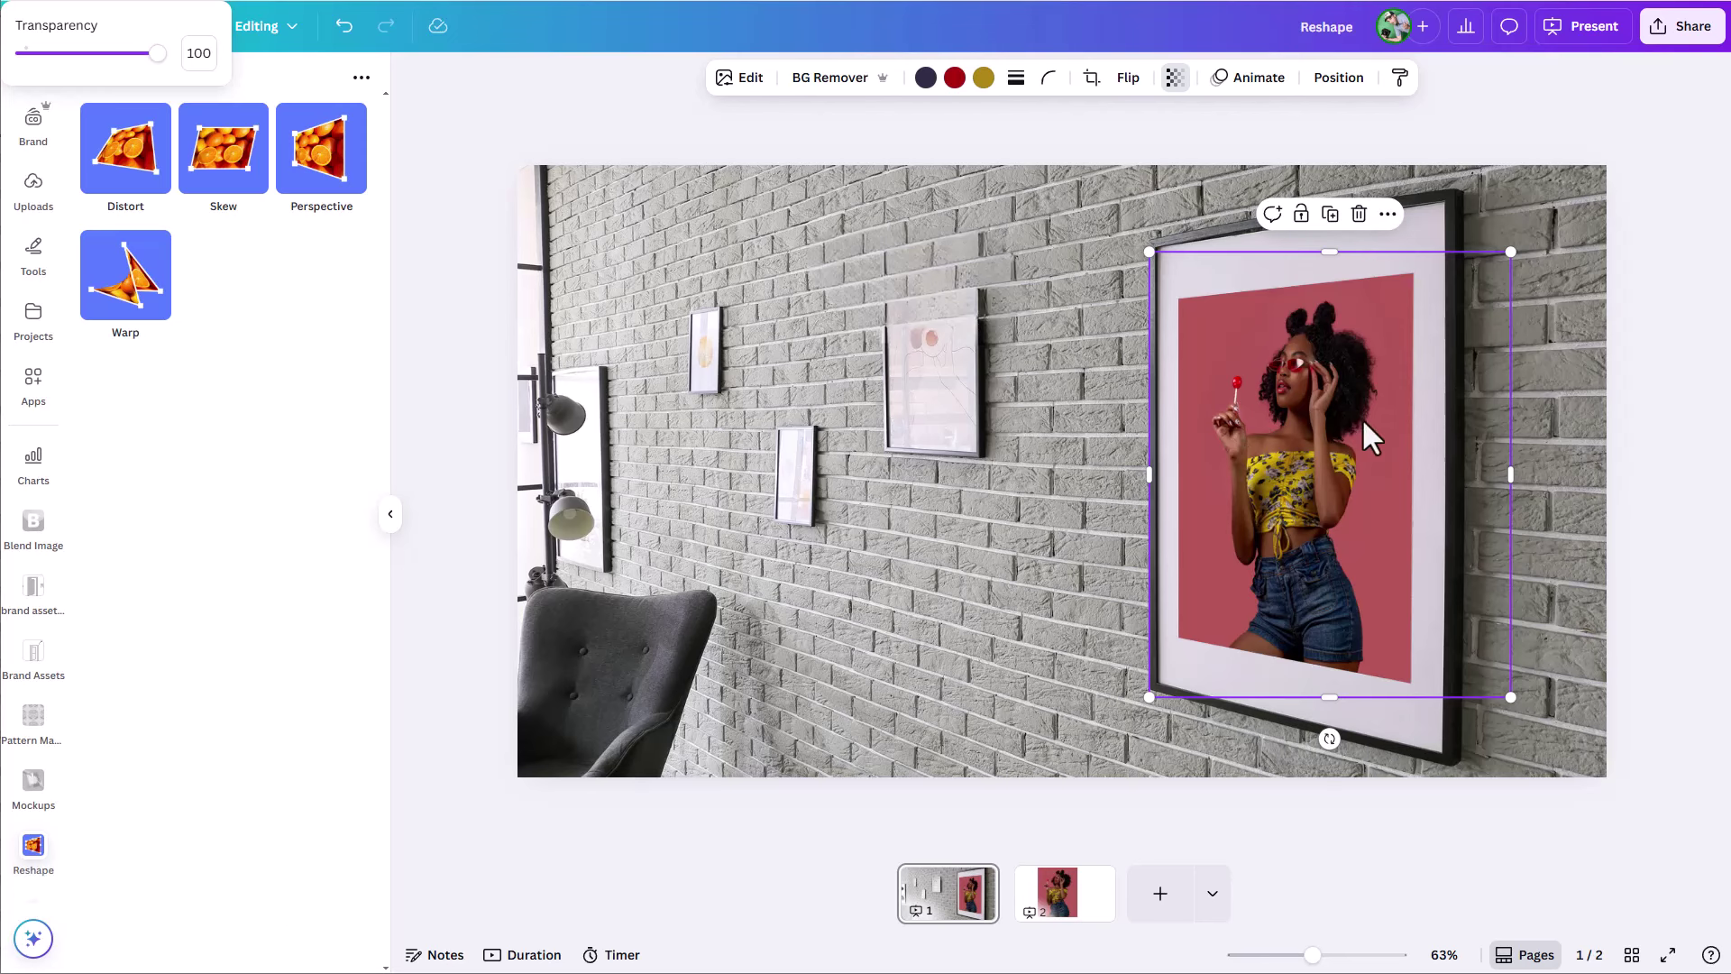
# Place another copy of the reshaped photo from the uploads on the brick wall, and delete it
pyautogui.click(32, 188)
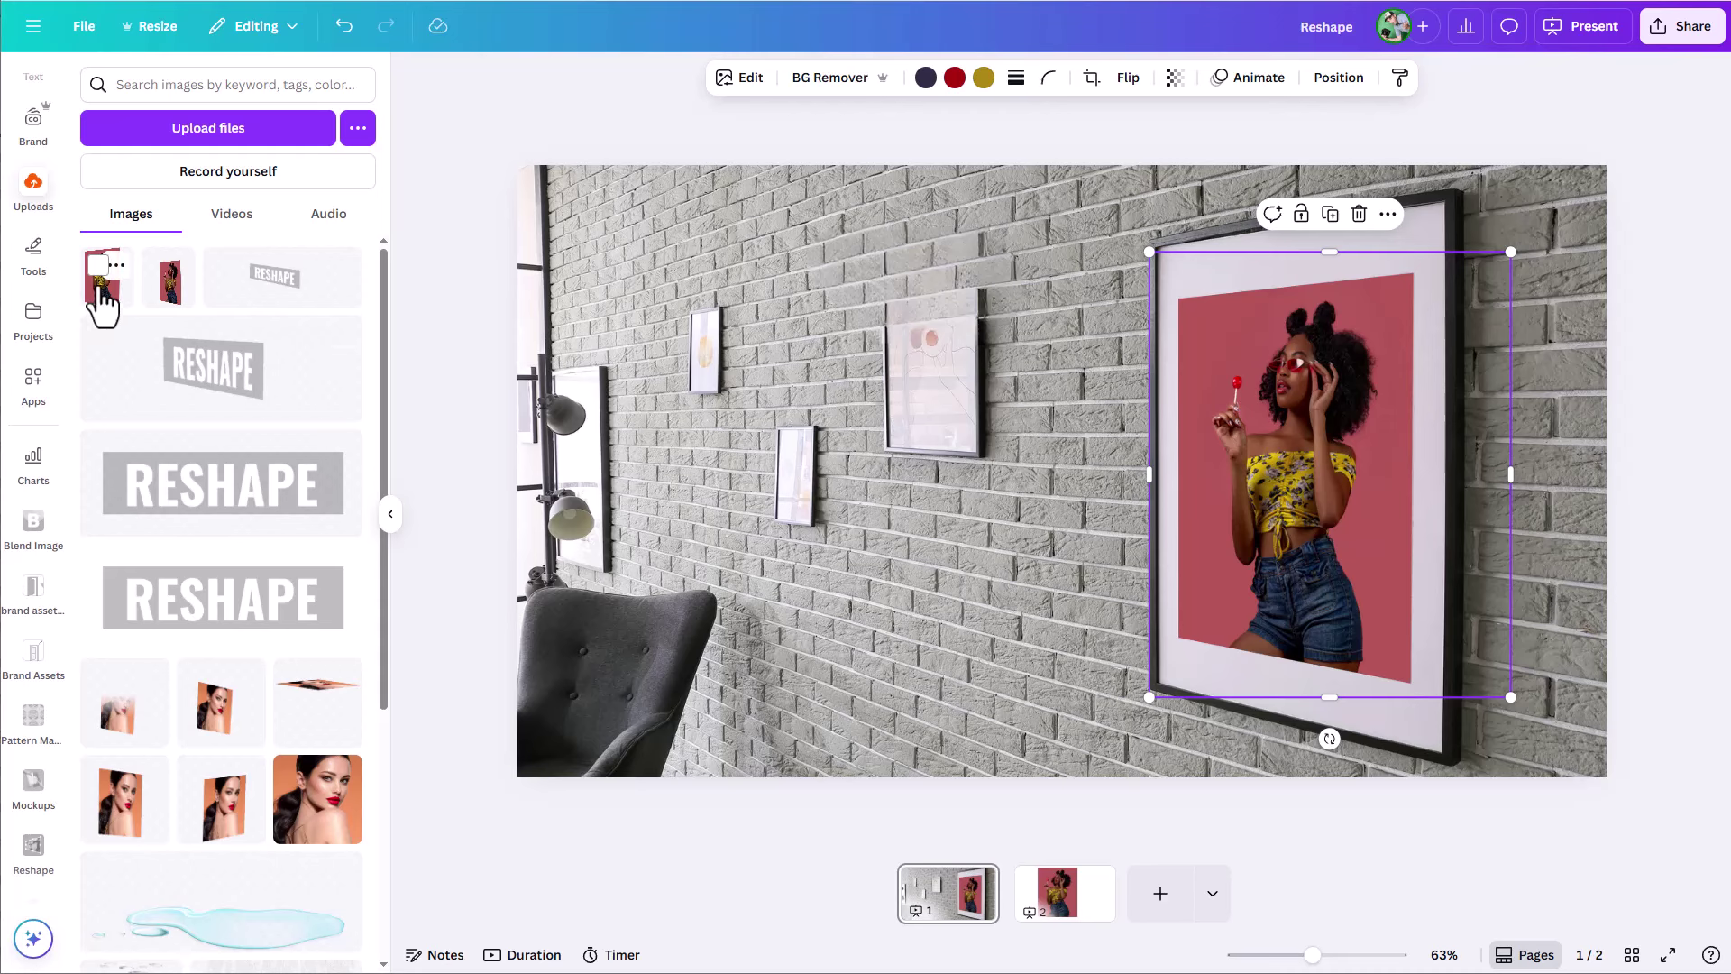
pyautogui.click(103, 290)
pyautogui.moveTo(990, 534); pyautogui.dragTo(754, 537)
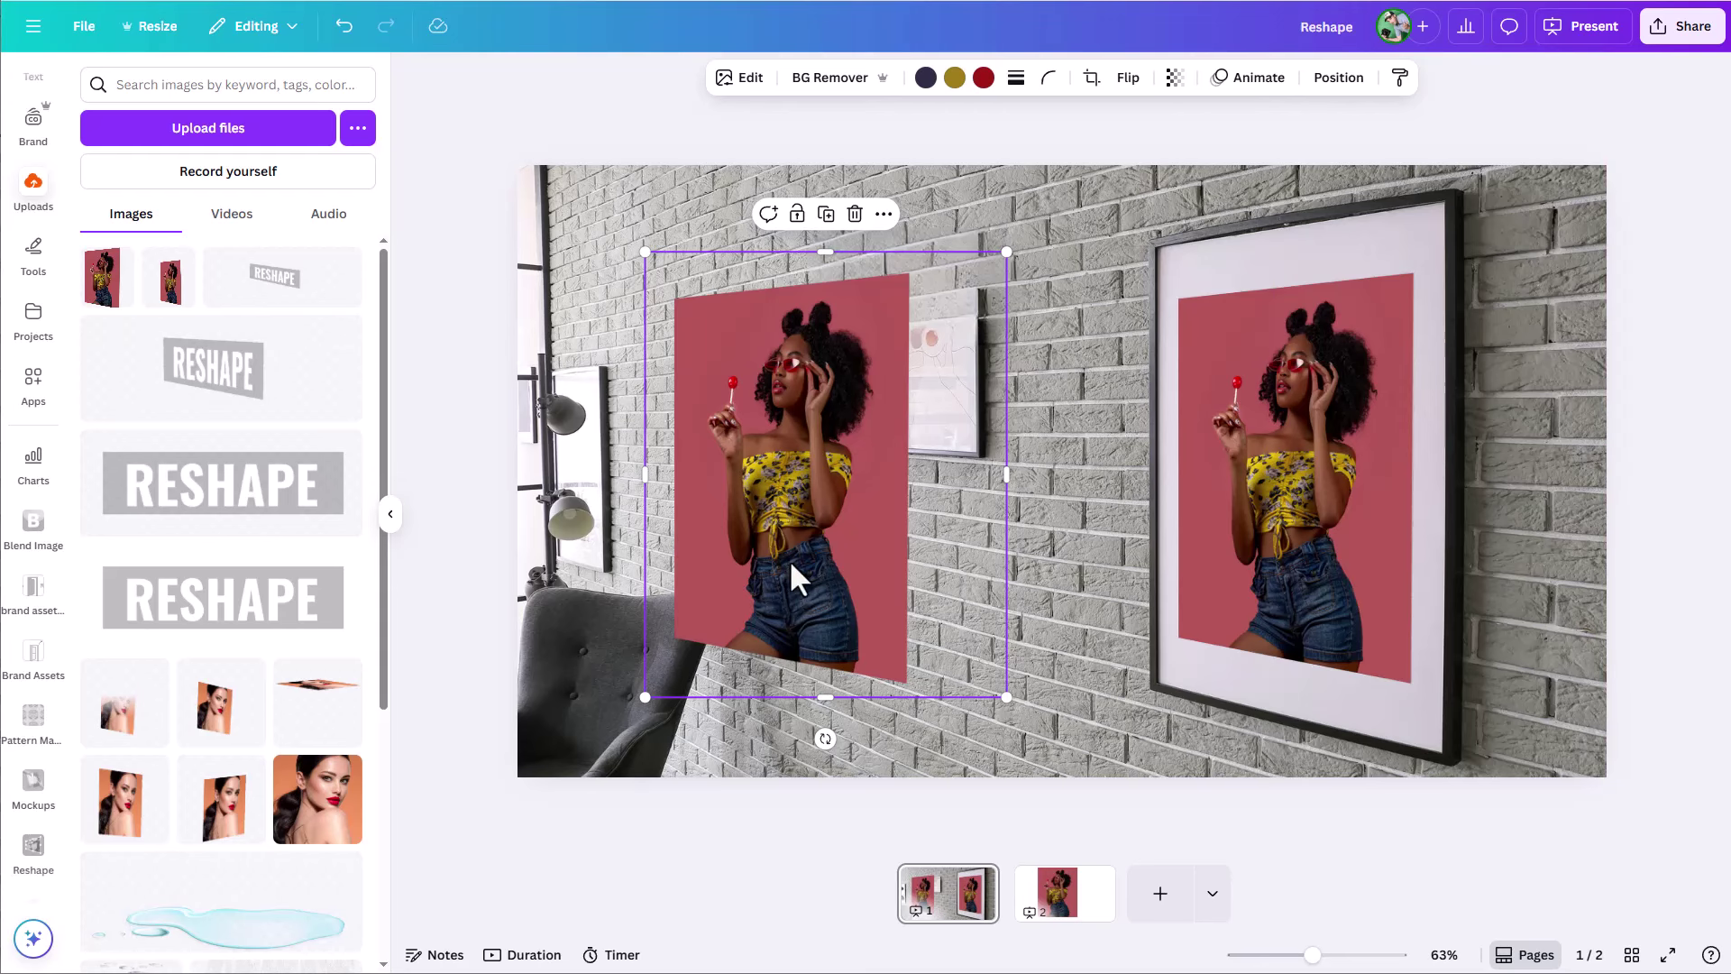
pyautogui.moveTo(791, 564); pyautogui.dragTo(736, 493)
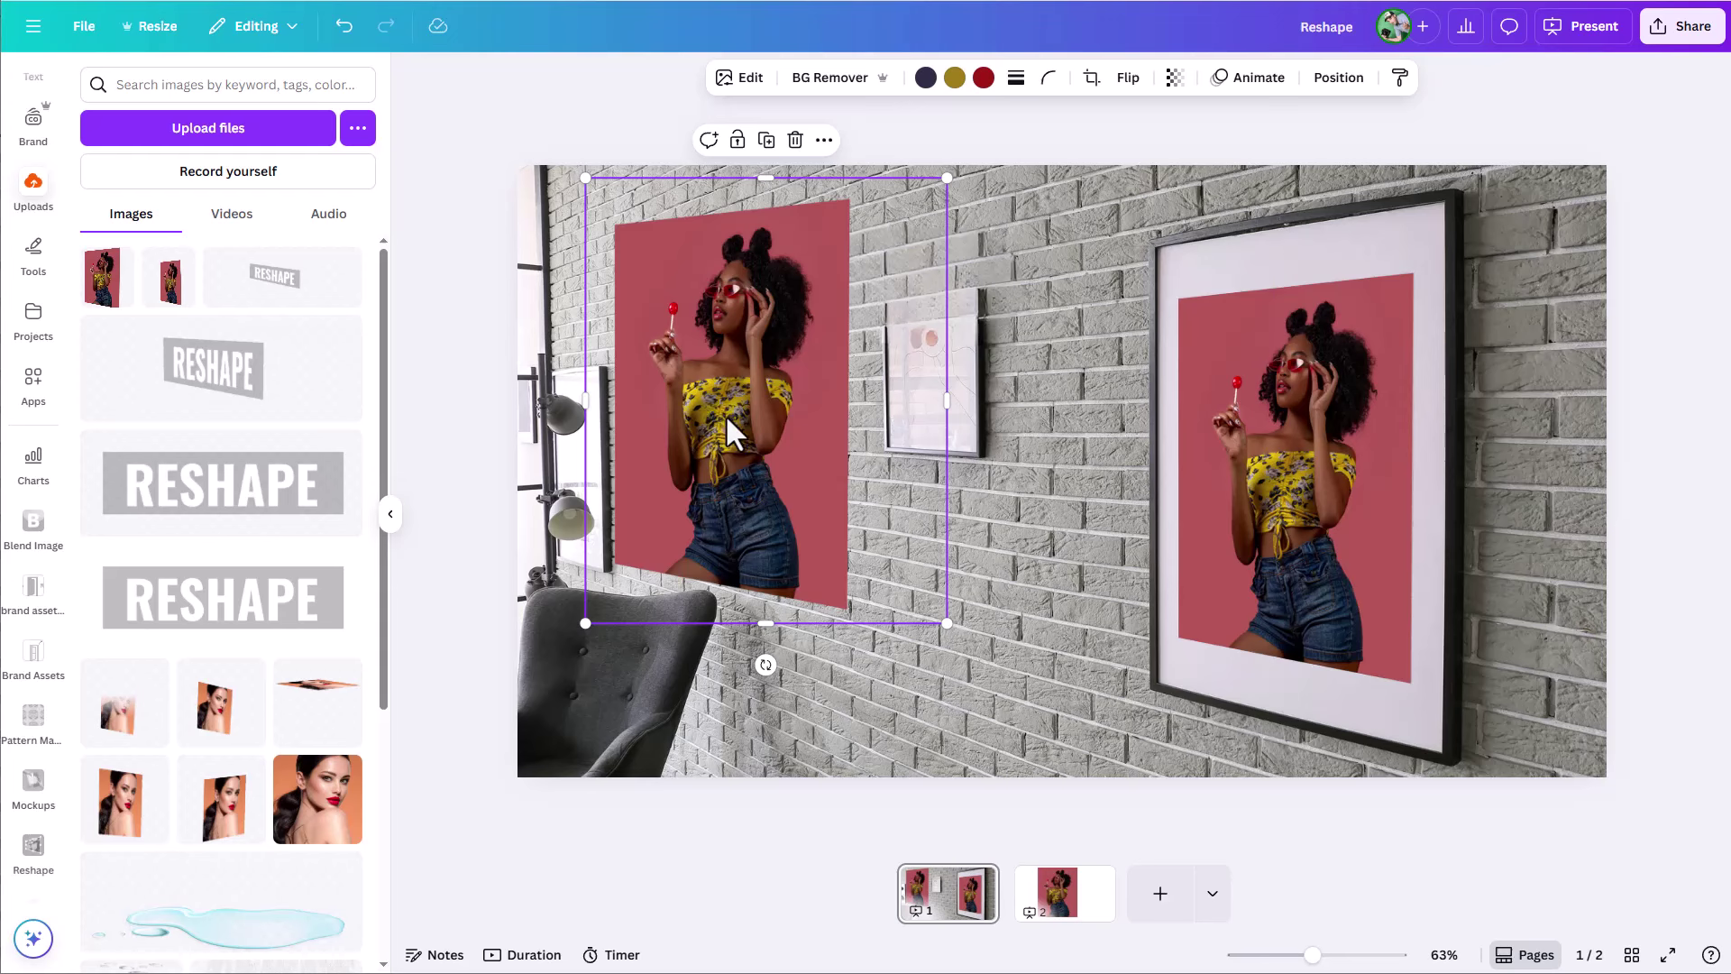
pyautogui.press('Delete')
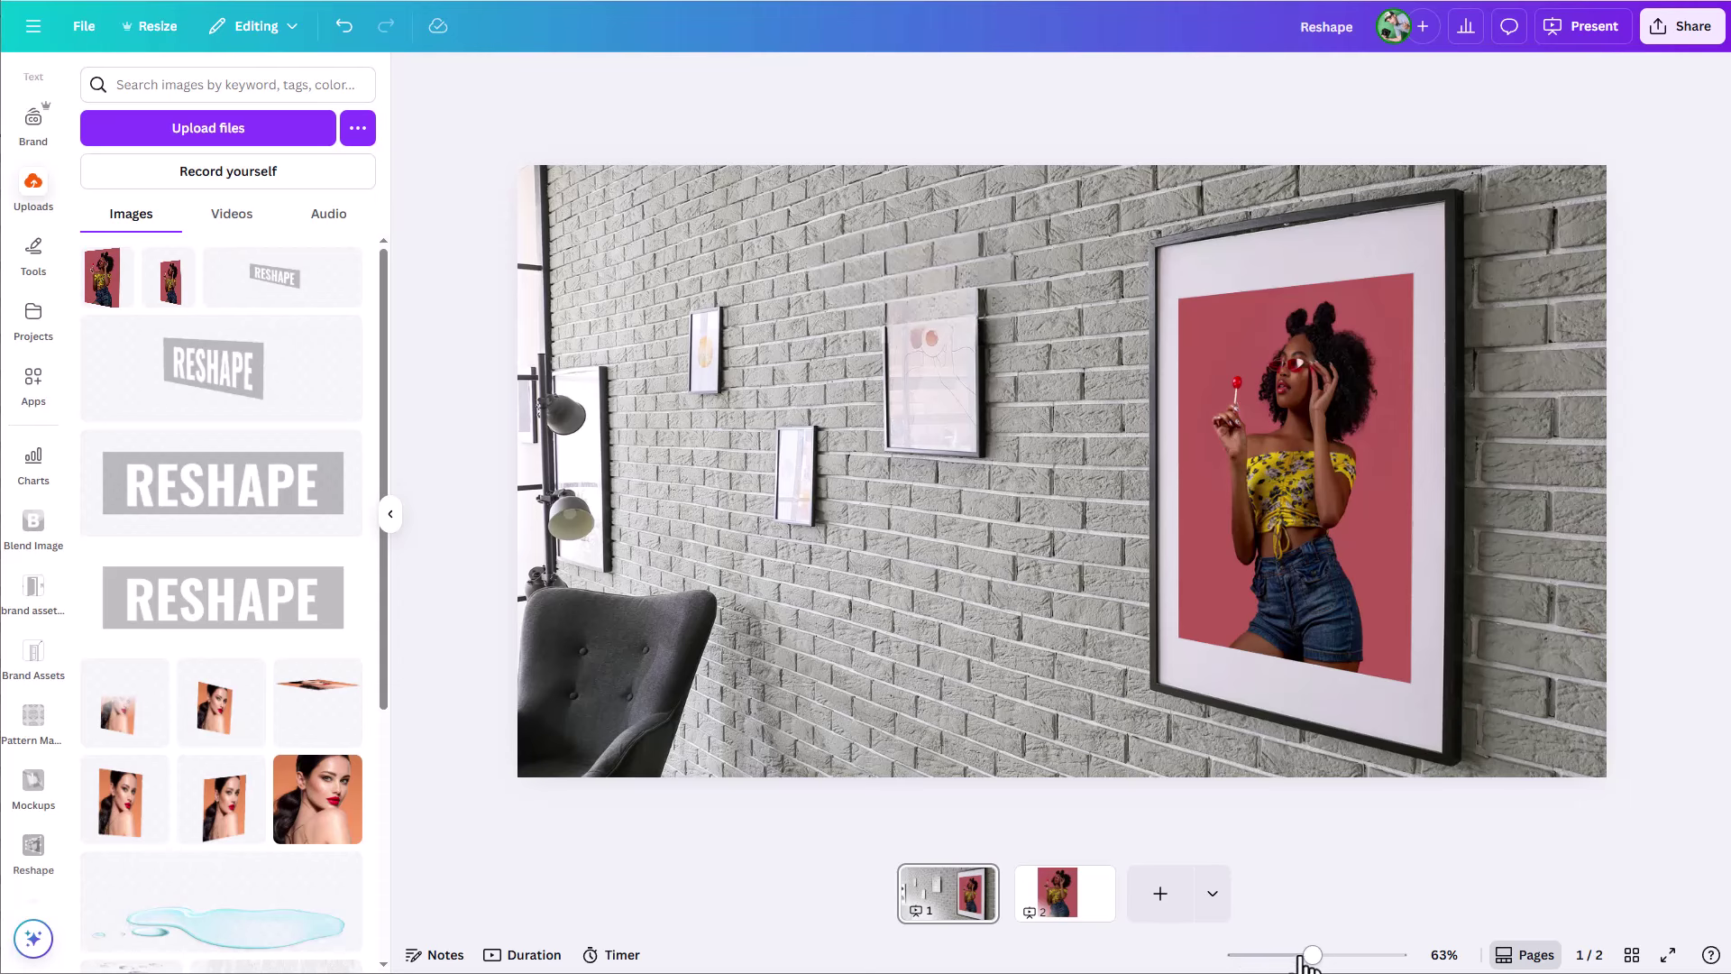
# Add the recently used original photo of the woman in the yellow top, shrink it and move it beside the large frame
pyautogui.moveTo(1308, 956); pyautogui.dragTo(1324, 957)
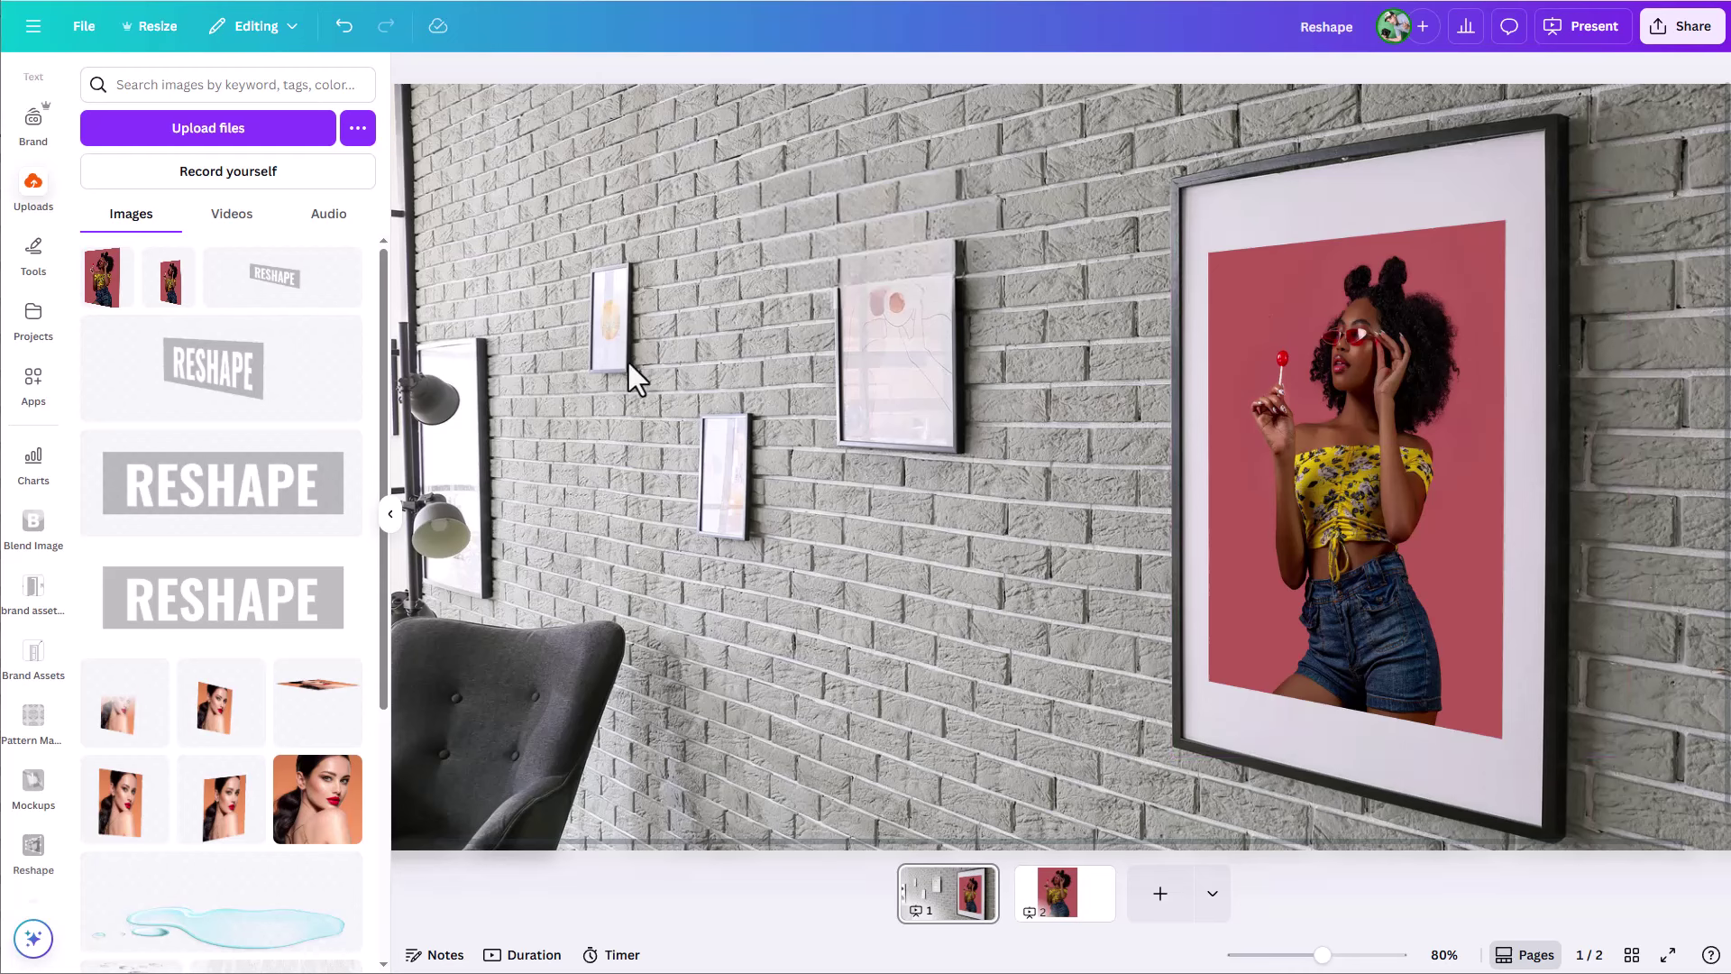
pyautogui.moveTo(335, 348)
pyautogui.scroll(3, 36, 360)
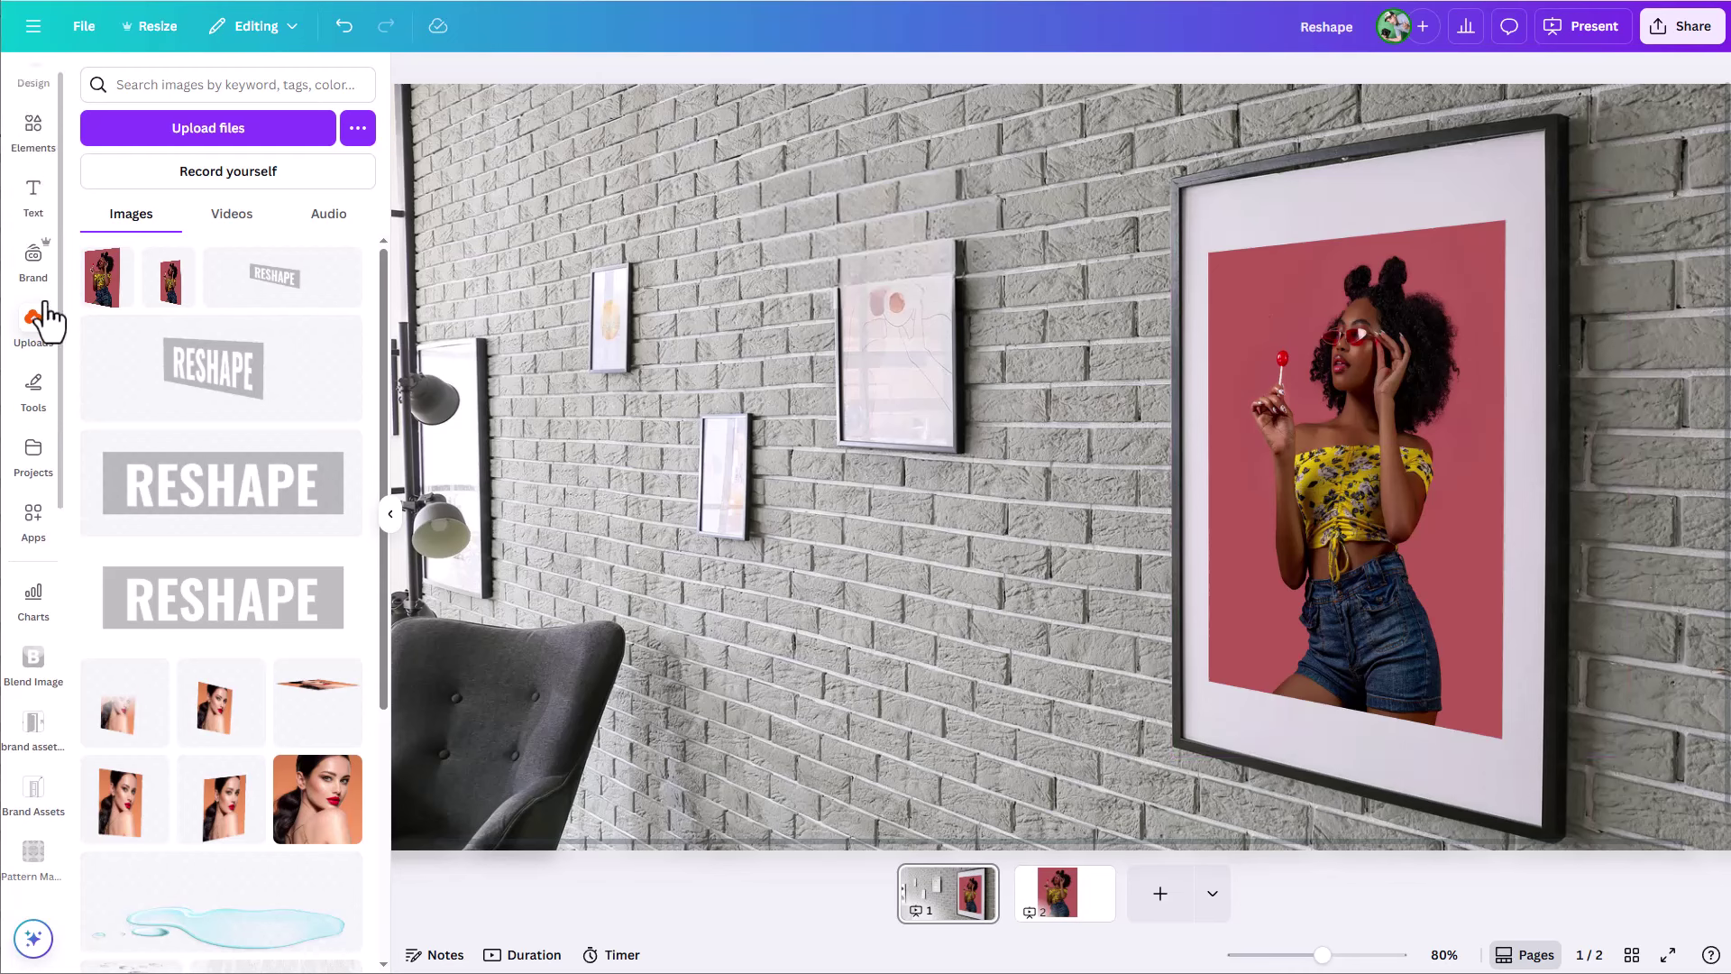
pyautogui.click(30, 176)
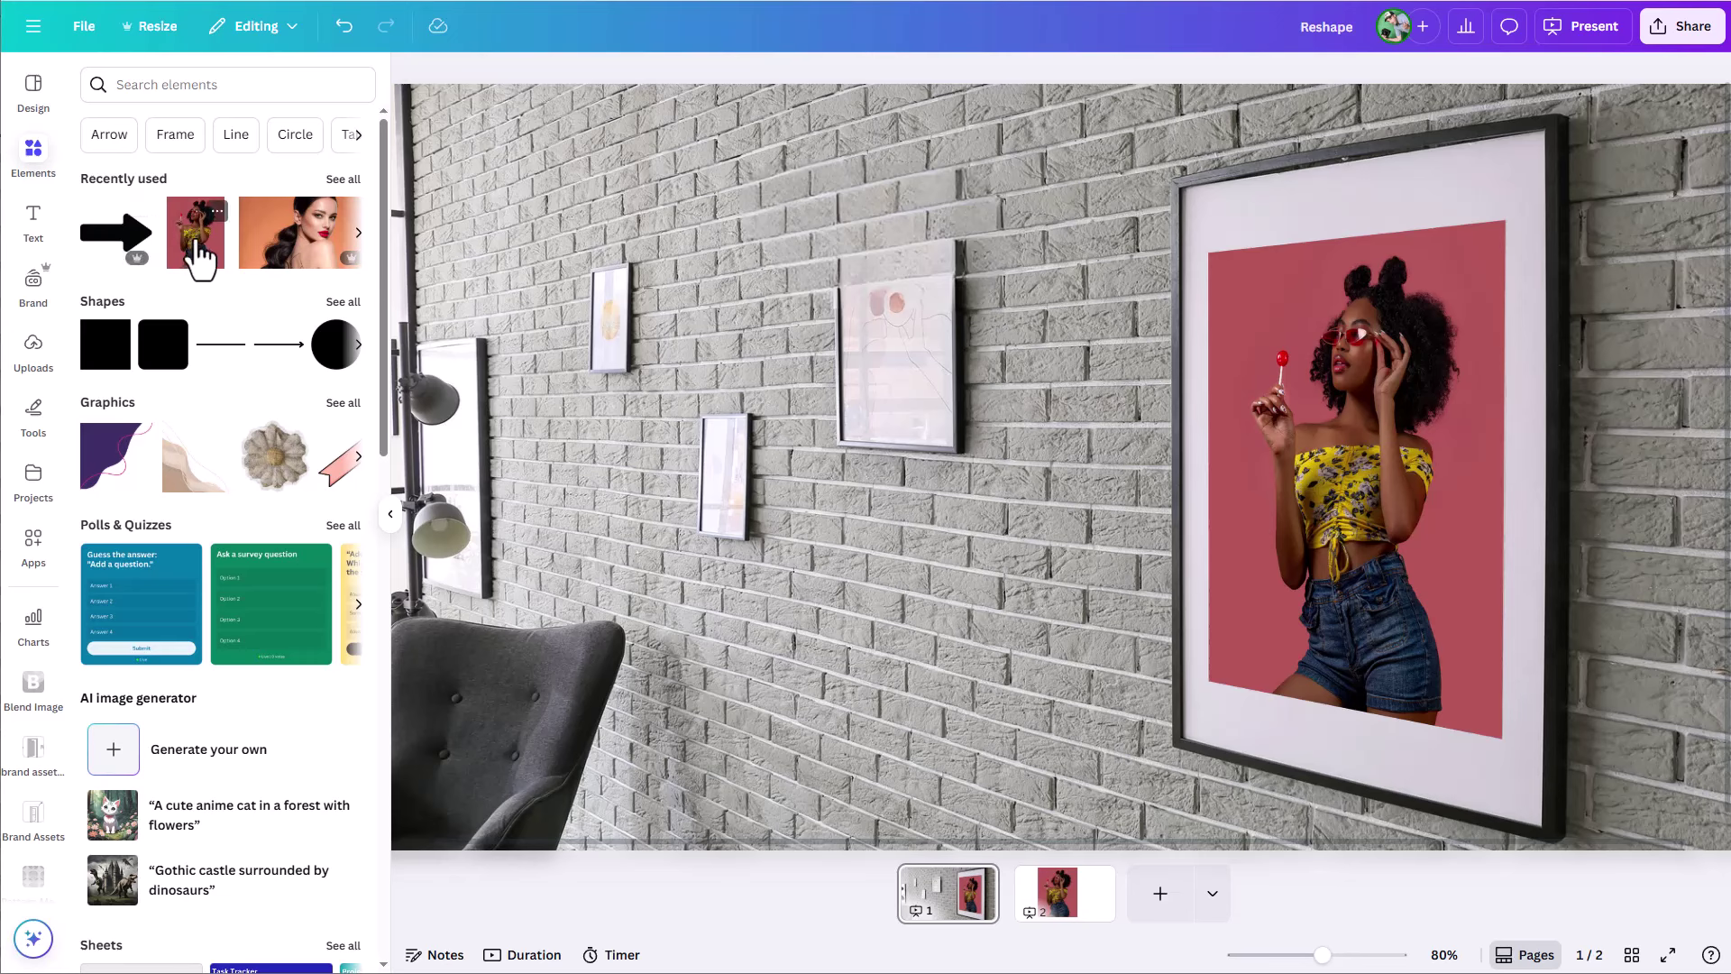
pyautogui.click(201, 255)
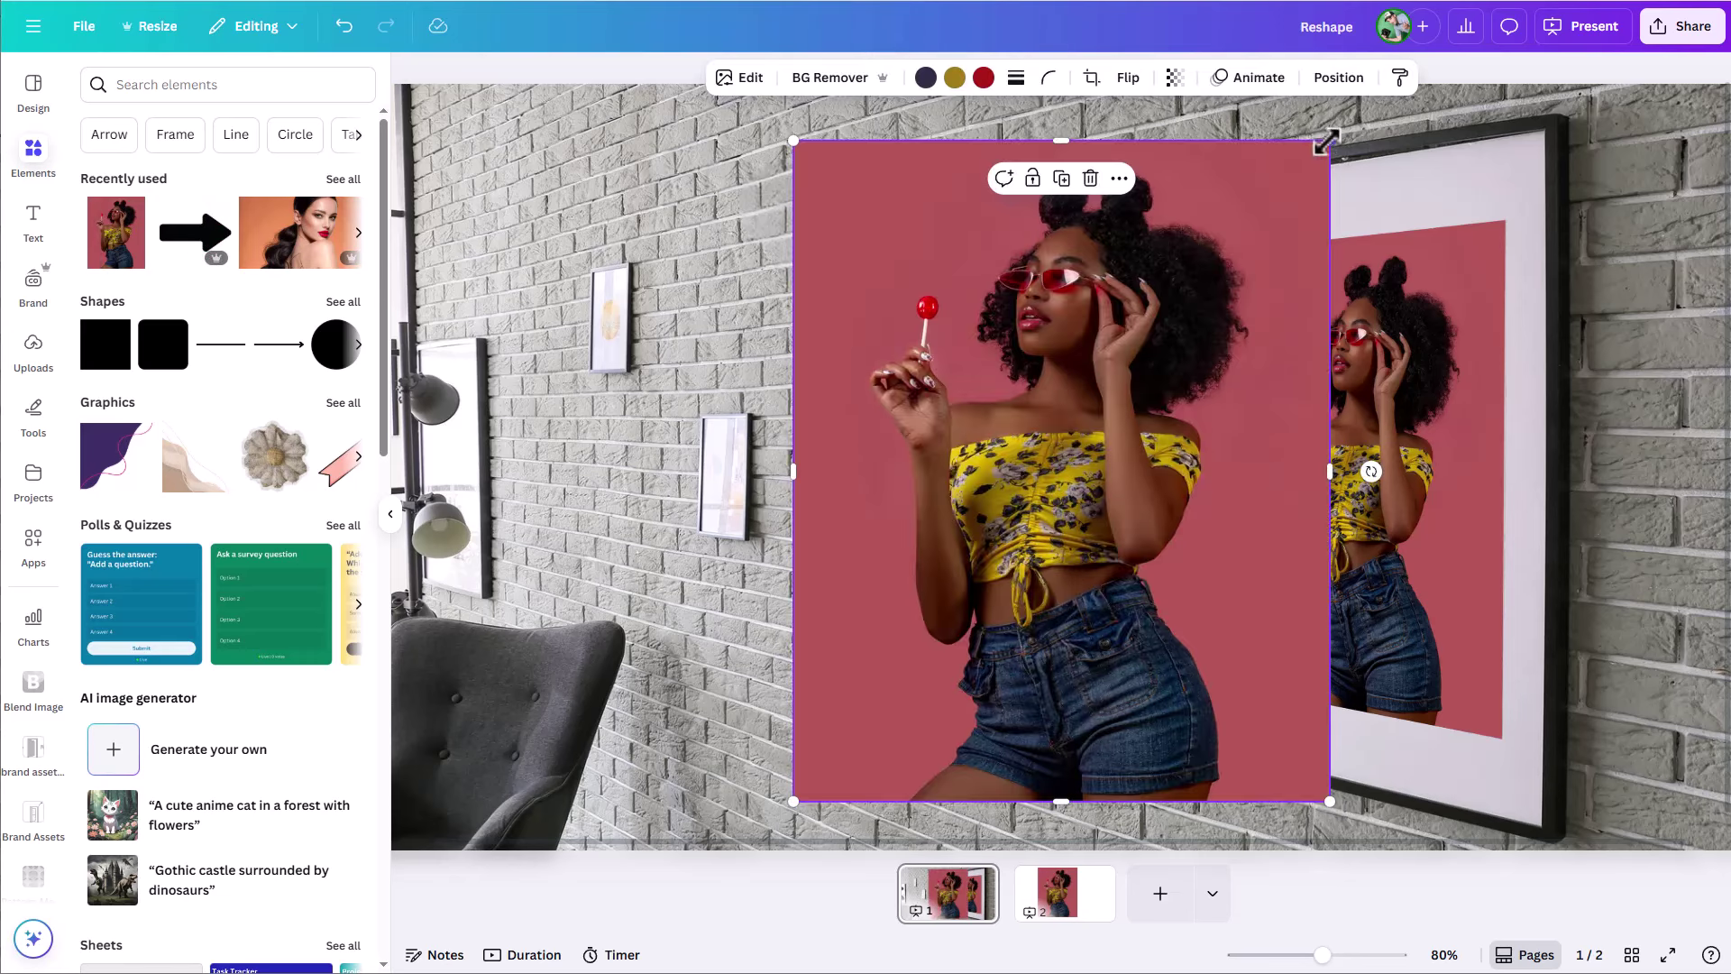
pyautogui.moveTo(1329, 141); pyautogui.dragTo(1206, 294)
pyautogui.moveTo(1067, 452); pyautogui.dragTo(885, 371)
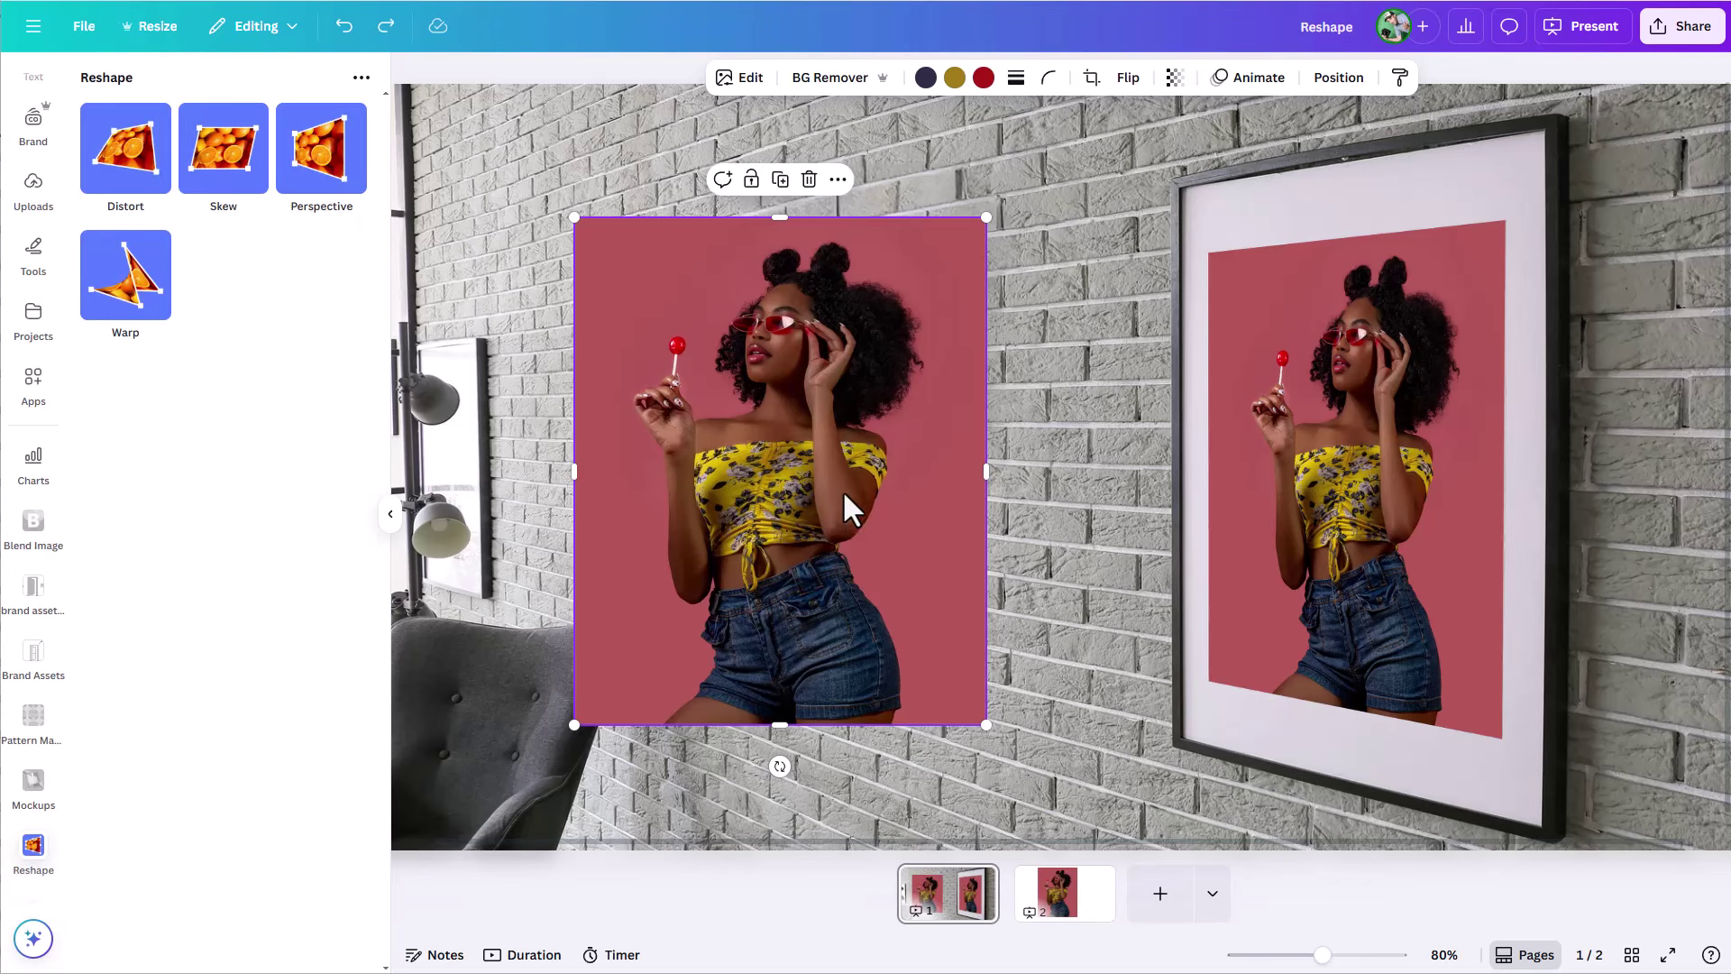
# Try a Warp on the added photo's upper-right corner, and delete the photo without keeping the warp
pyautogui.click(158, 312)
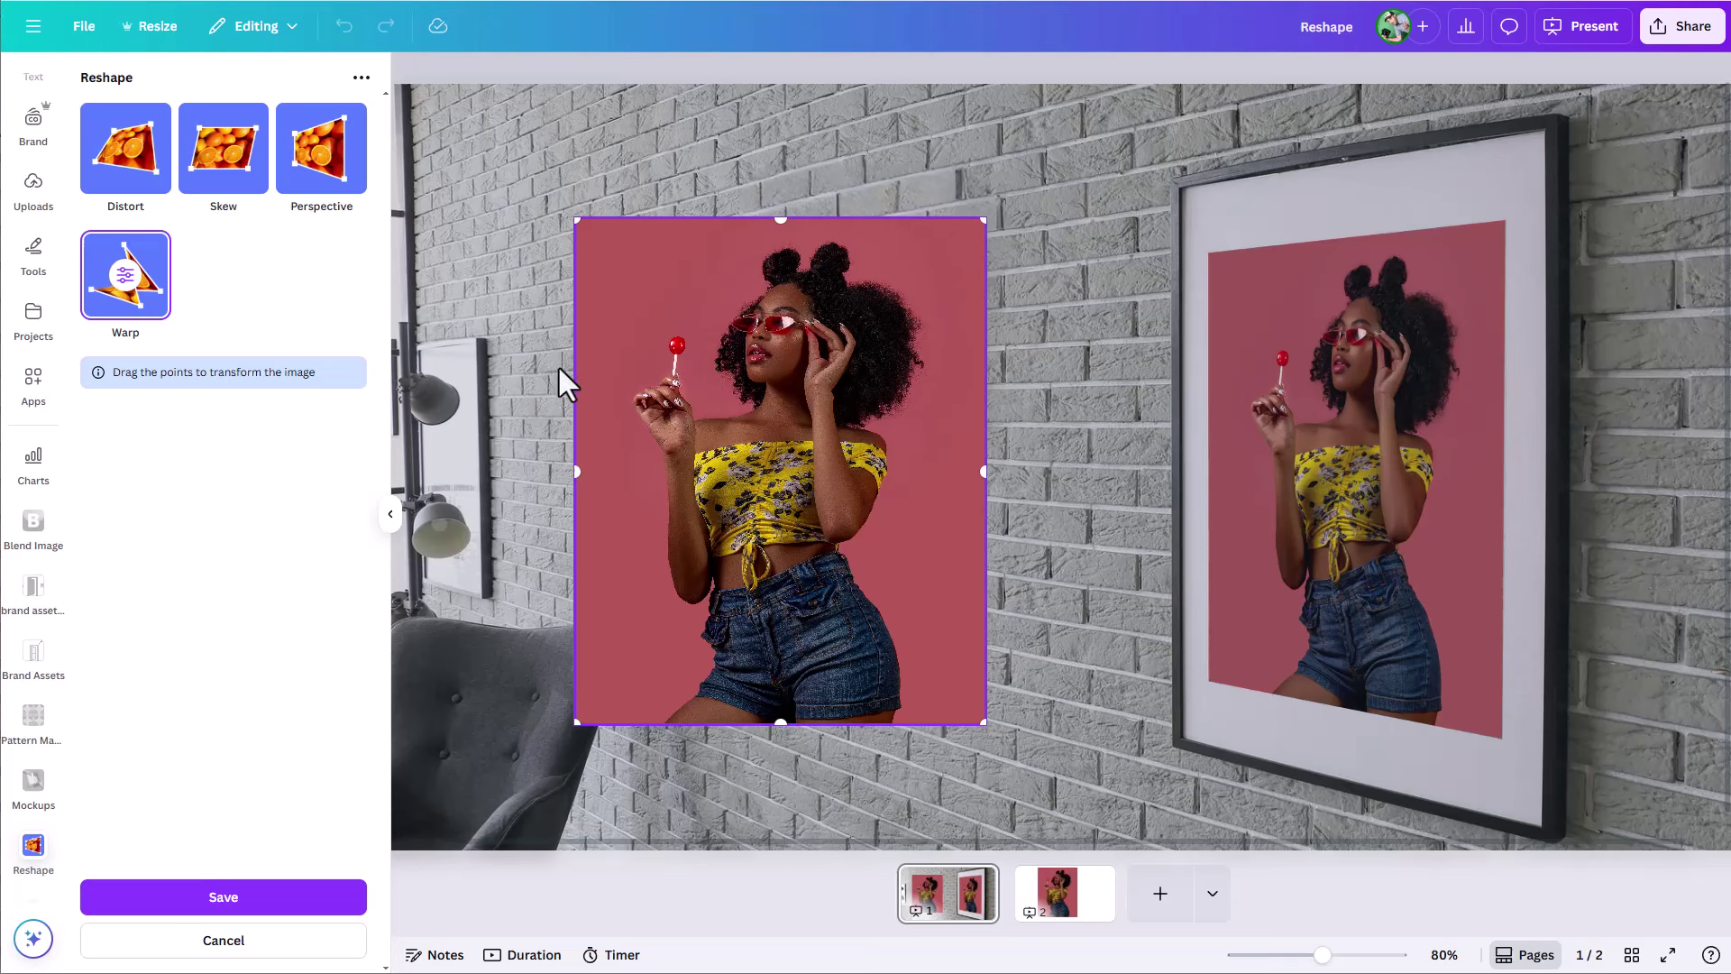
pyautogui.moveTo(986, 222)
pyautogui.mouseDown()
pyautogui.moveTo(851, 339)
pyautogui.moveTo(985, 232)
pyautogui.moveTo(987, 204)
pyautogui.mouseUp()
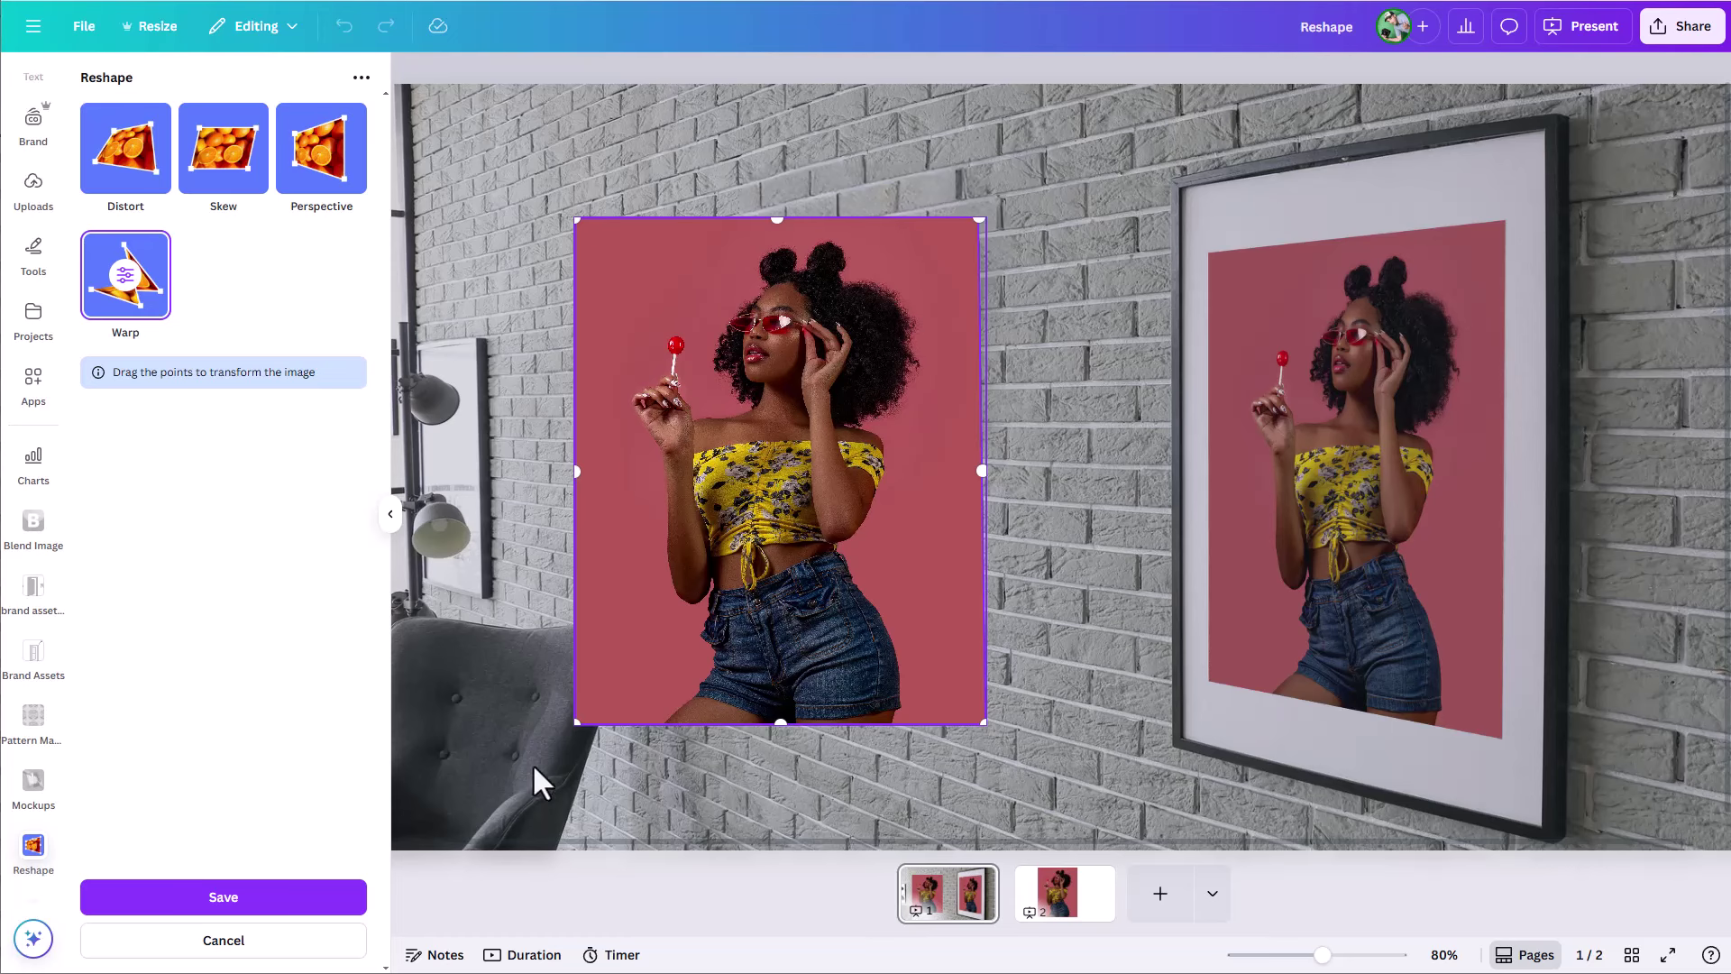
pyautogui.click(275, 940)
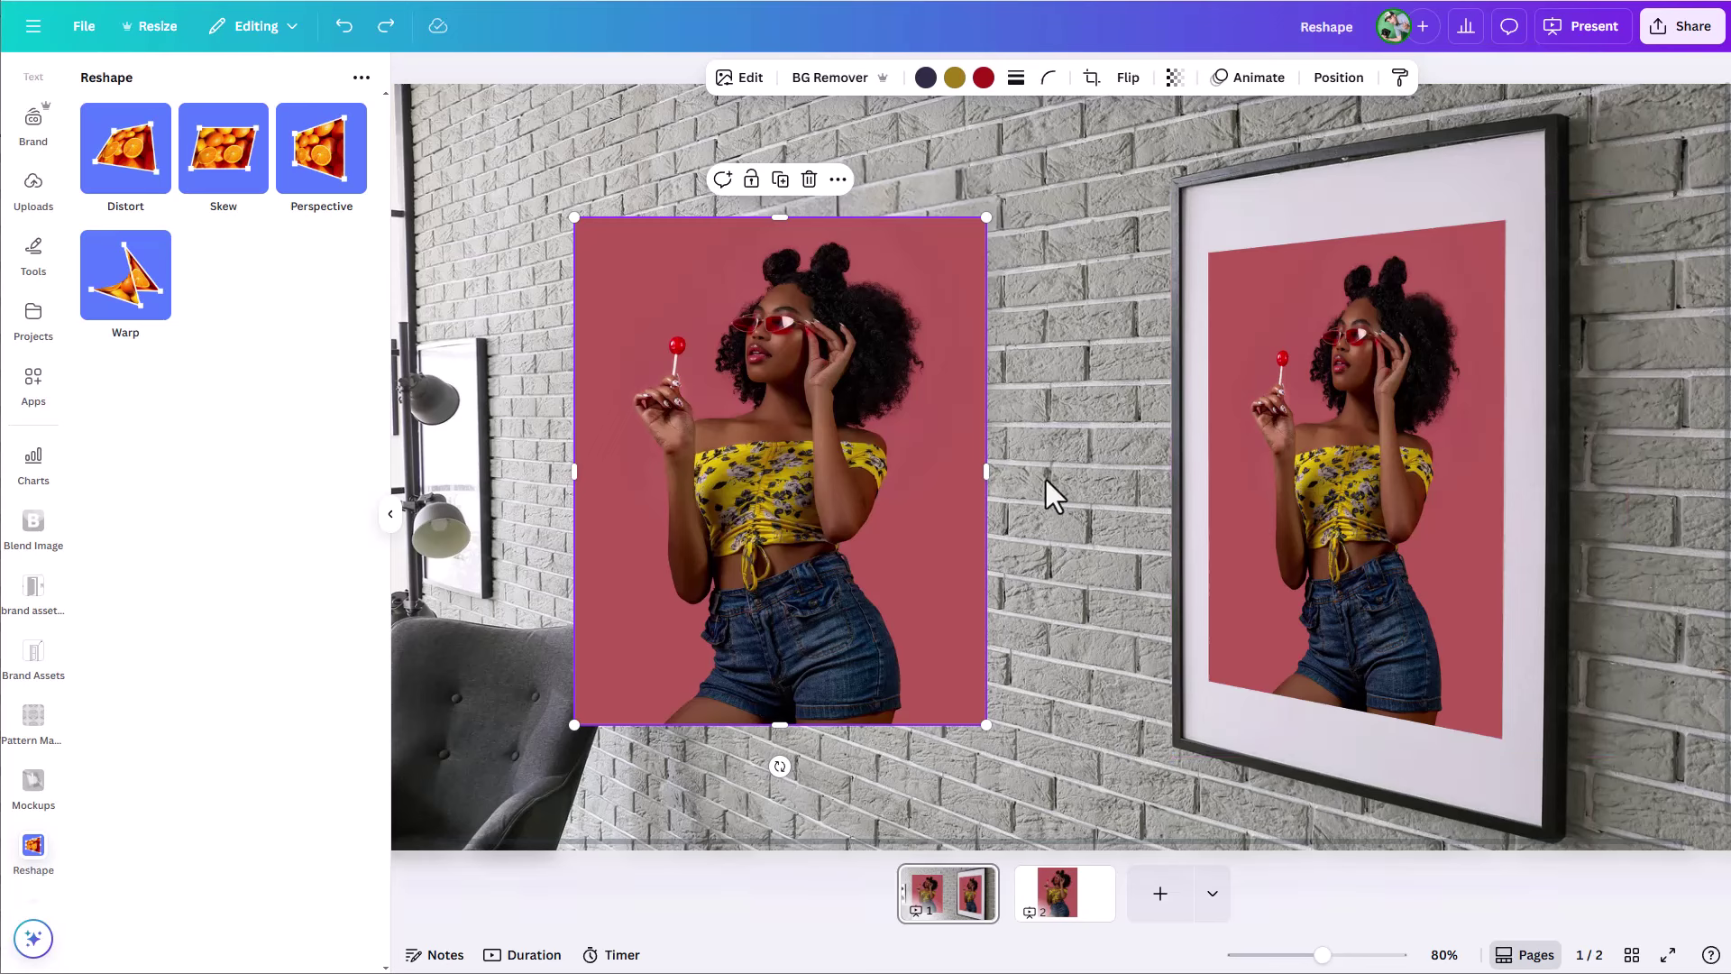
pyautogui.moveTo(813, 452)
pyautogui.mouseDown()
pyautogui.moveTo(761, 490)
pyautogui.moveTo(799, 475)
pyautogui.mouseUp()
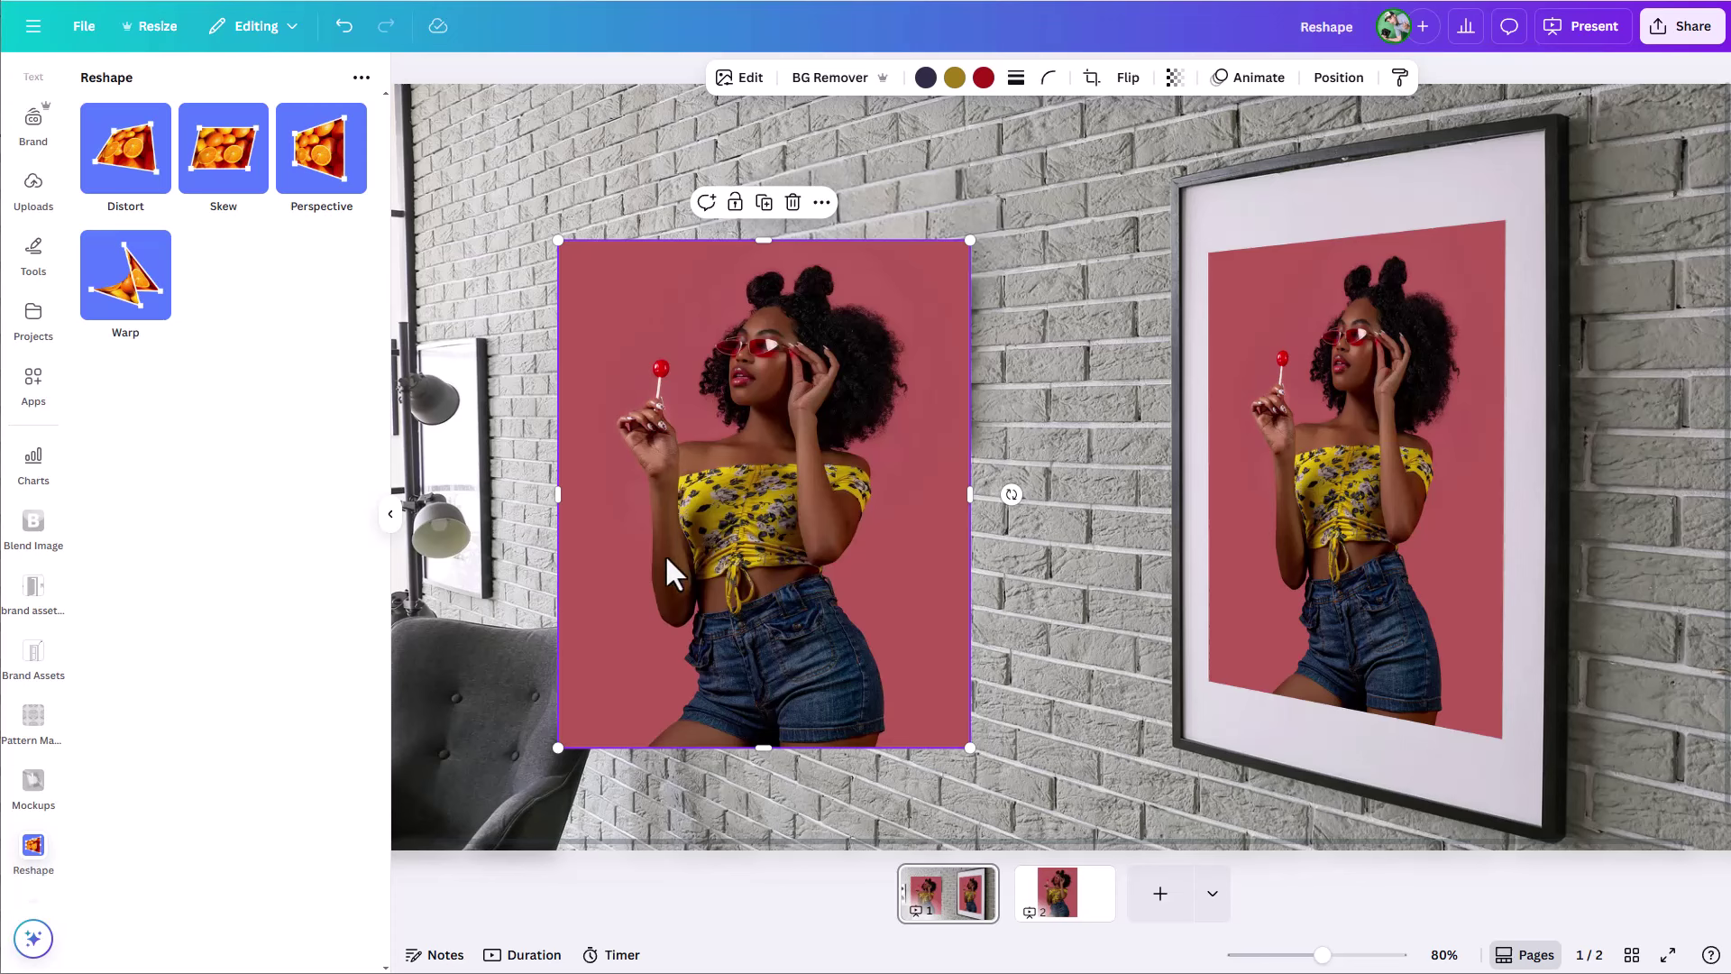
pyautogui.press('Delete')
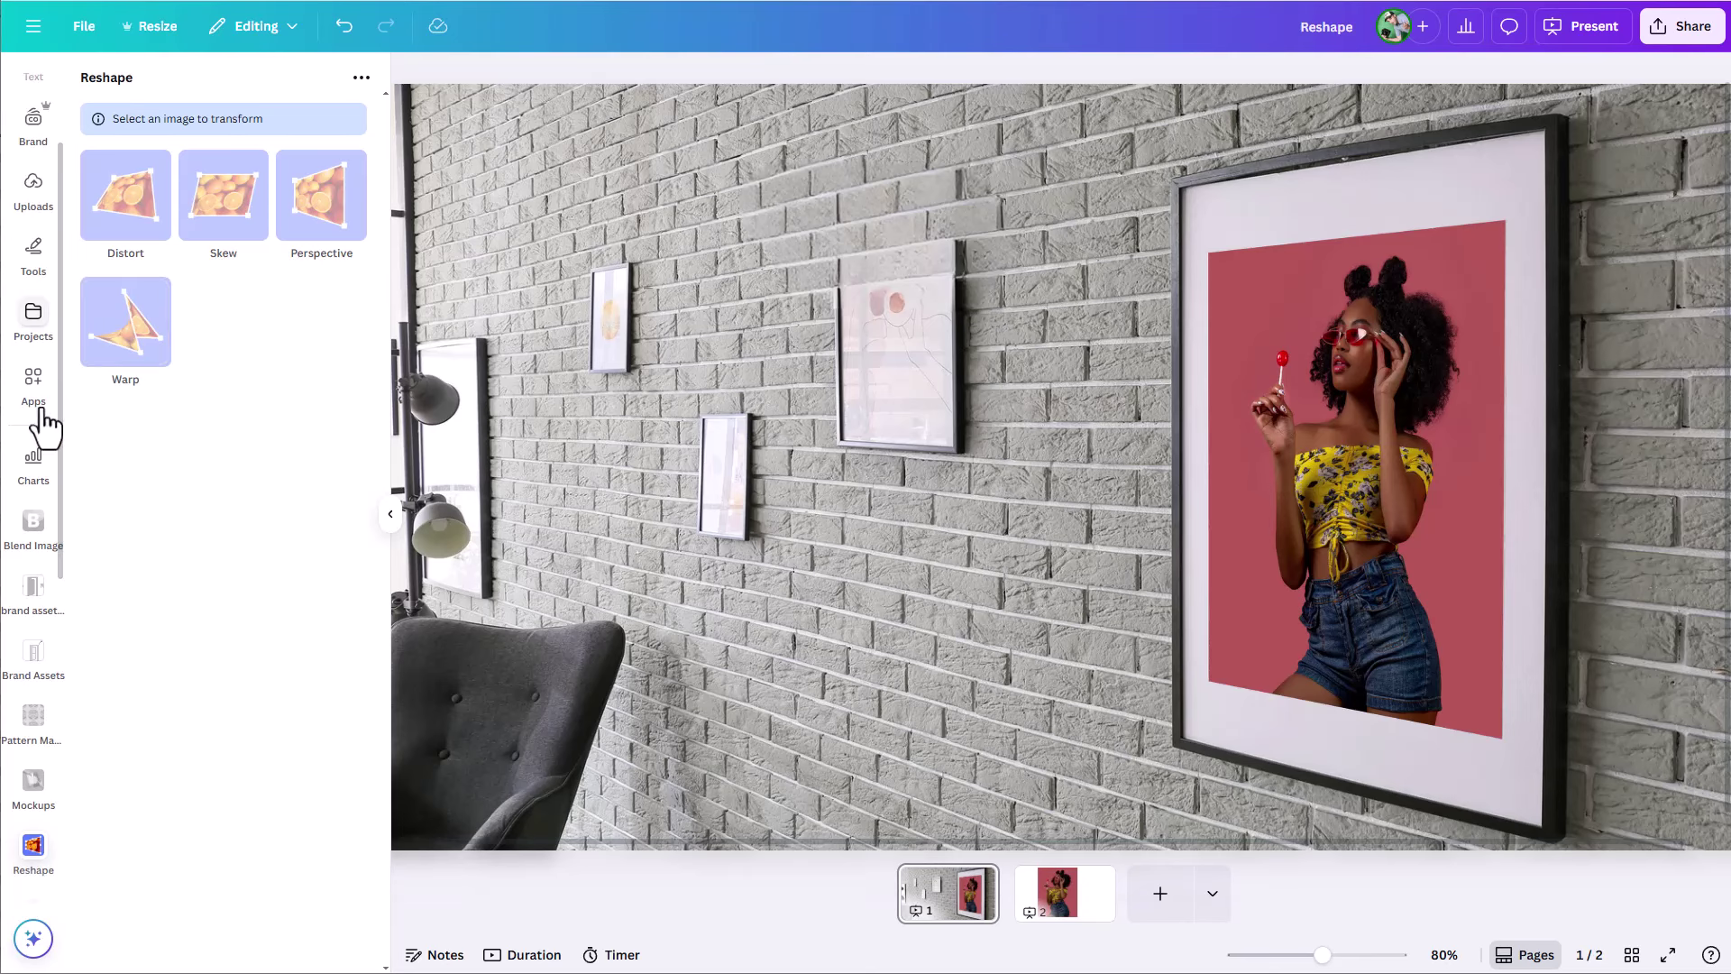
# Add the recently used portrait with the orange background and resize it to cover most of the wall picture
pyautogui.scroll(3, 36, 361)
pyautogui.click(43, 173)
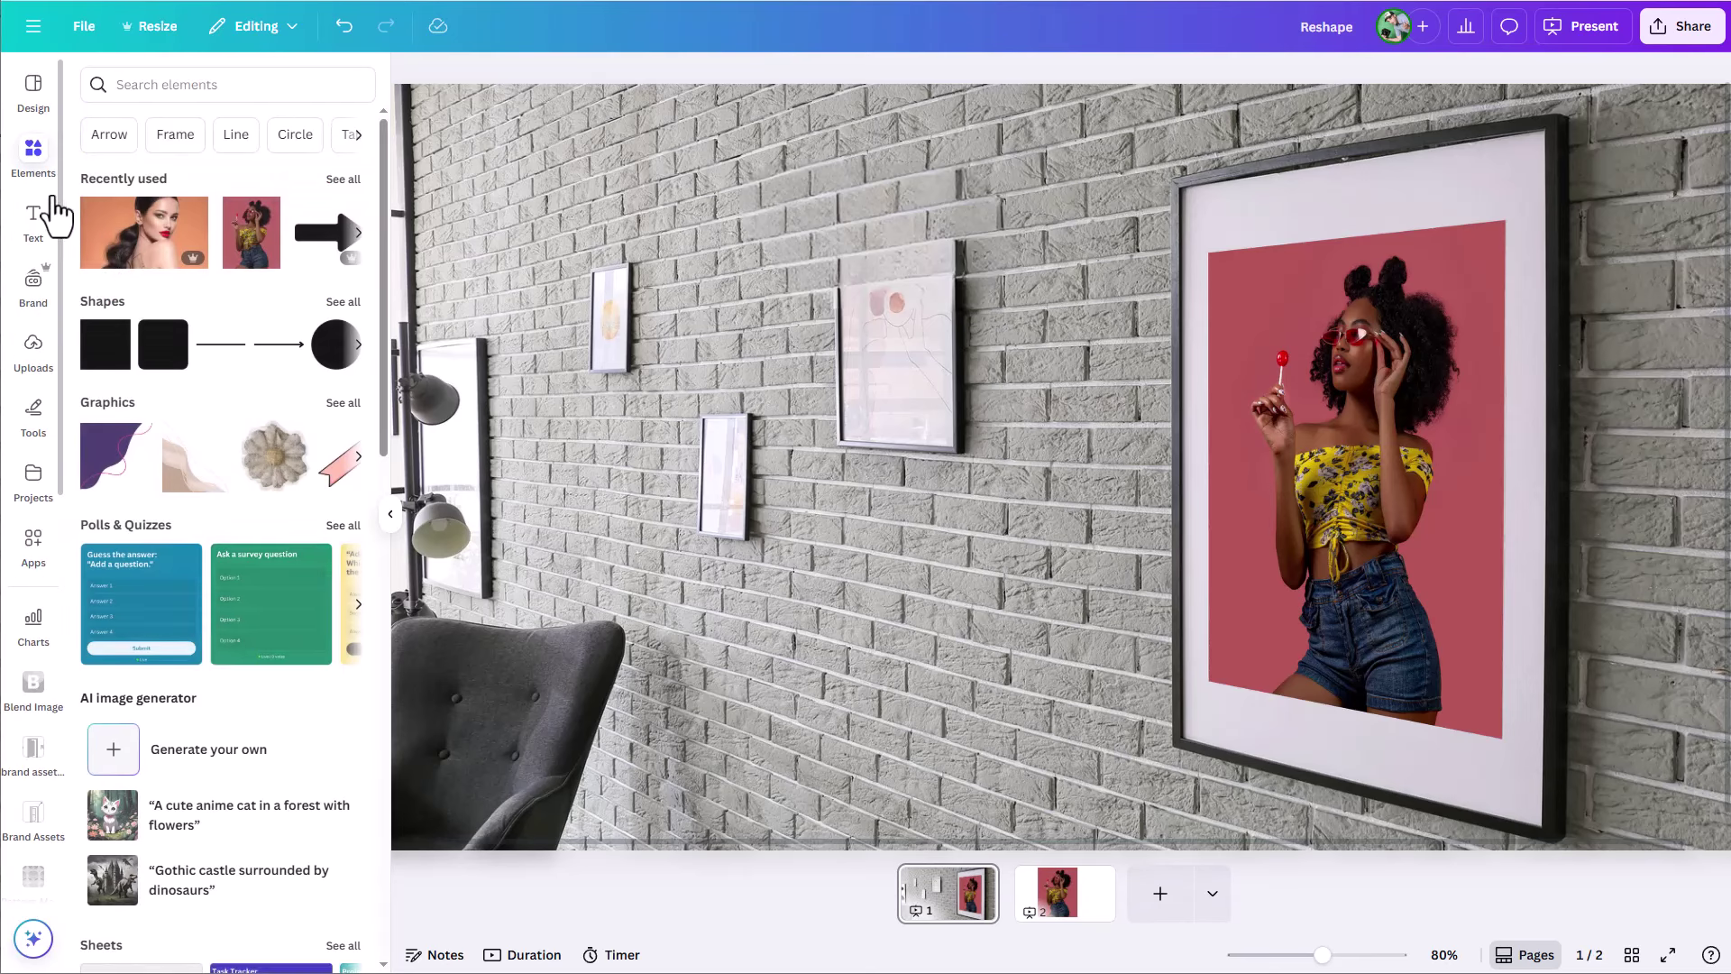
pyautogui.click(126, 233)
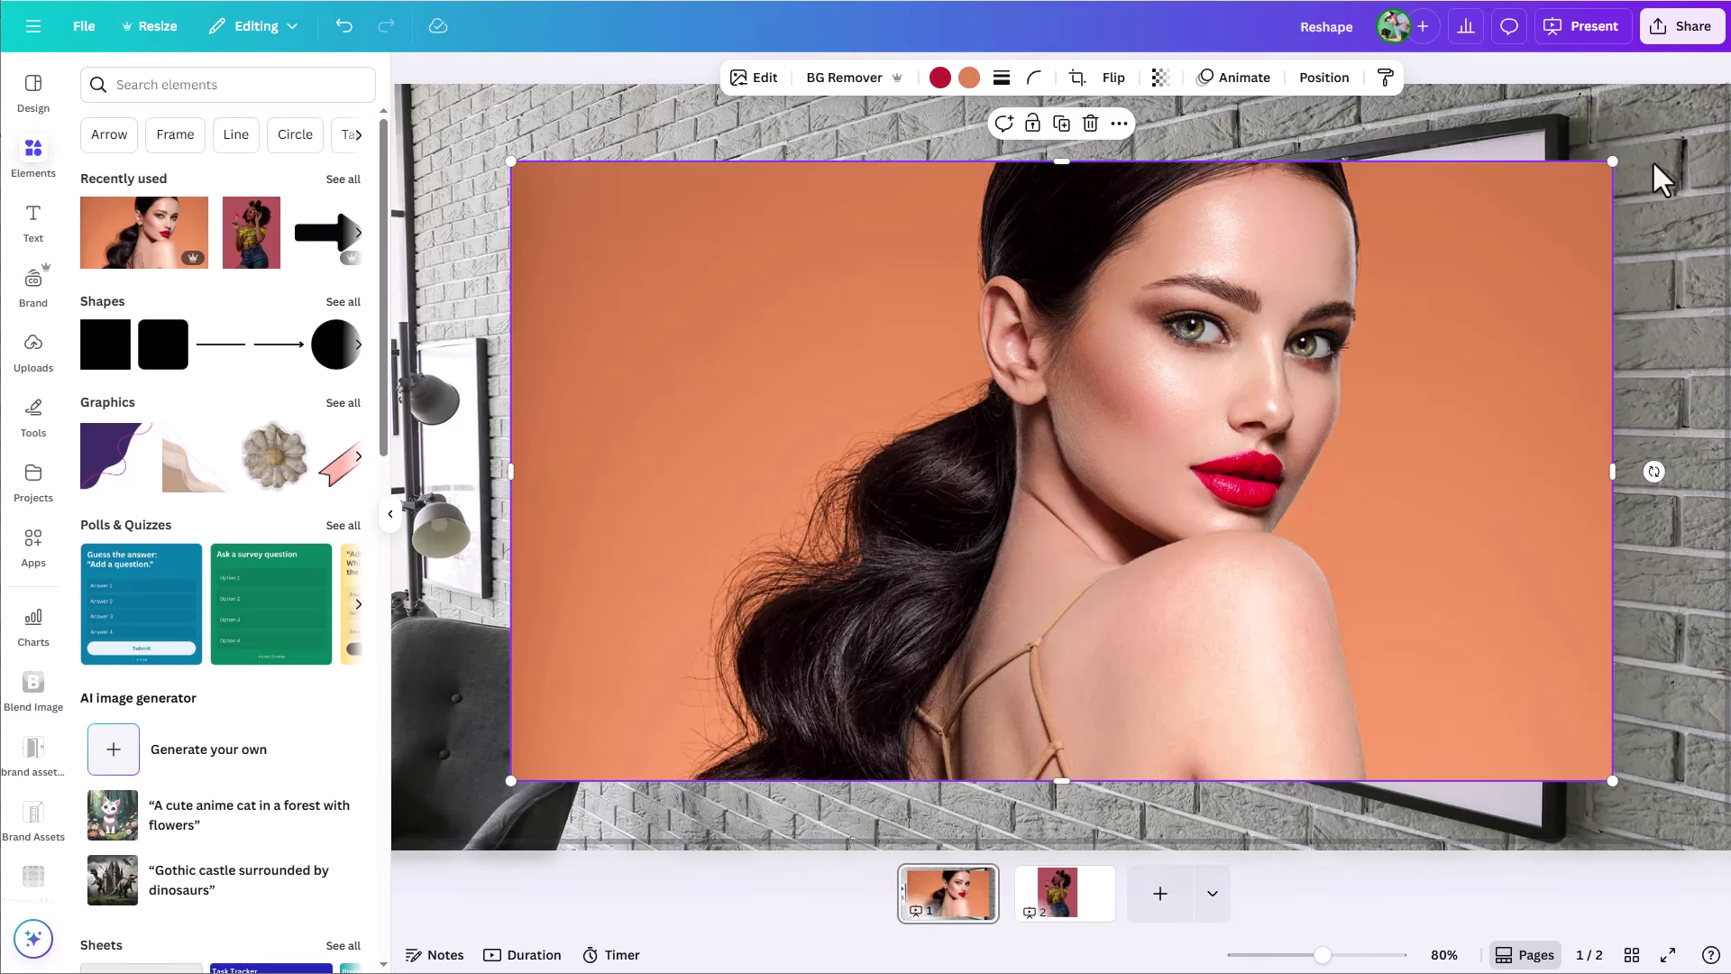
pyautogui.moveTo(1614, 162); pyautogui.dragTo(992, 363)
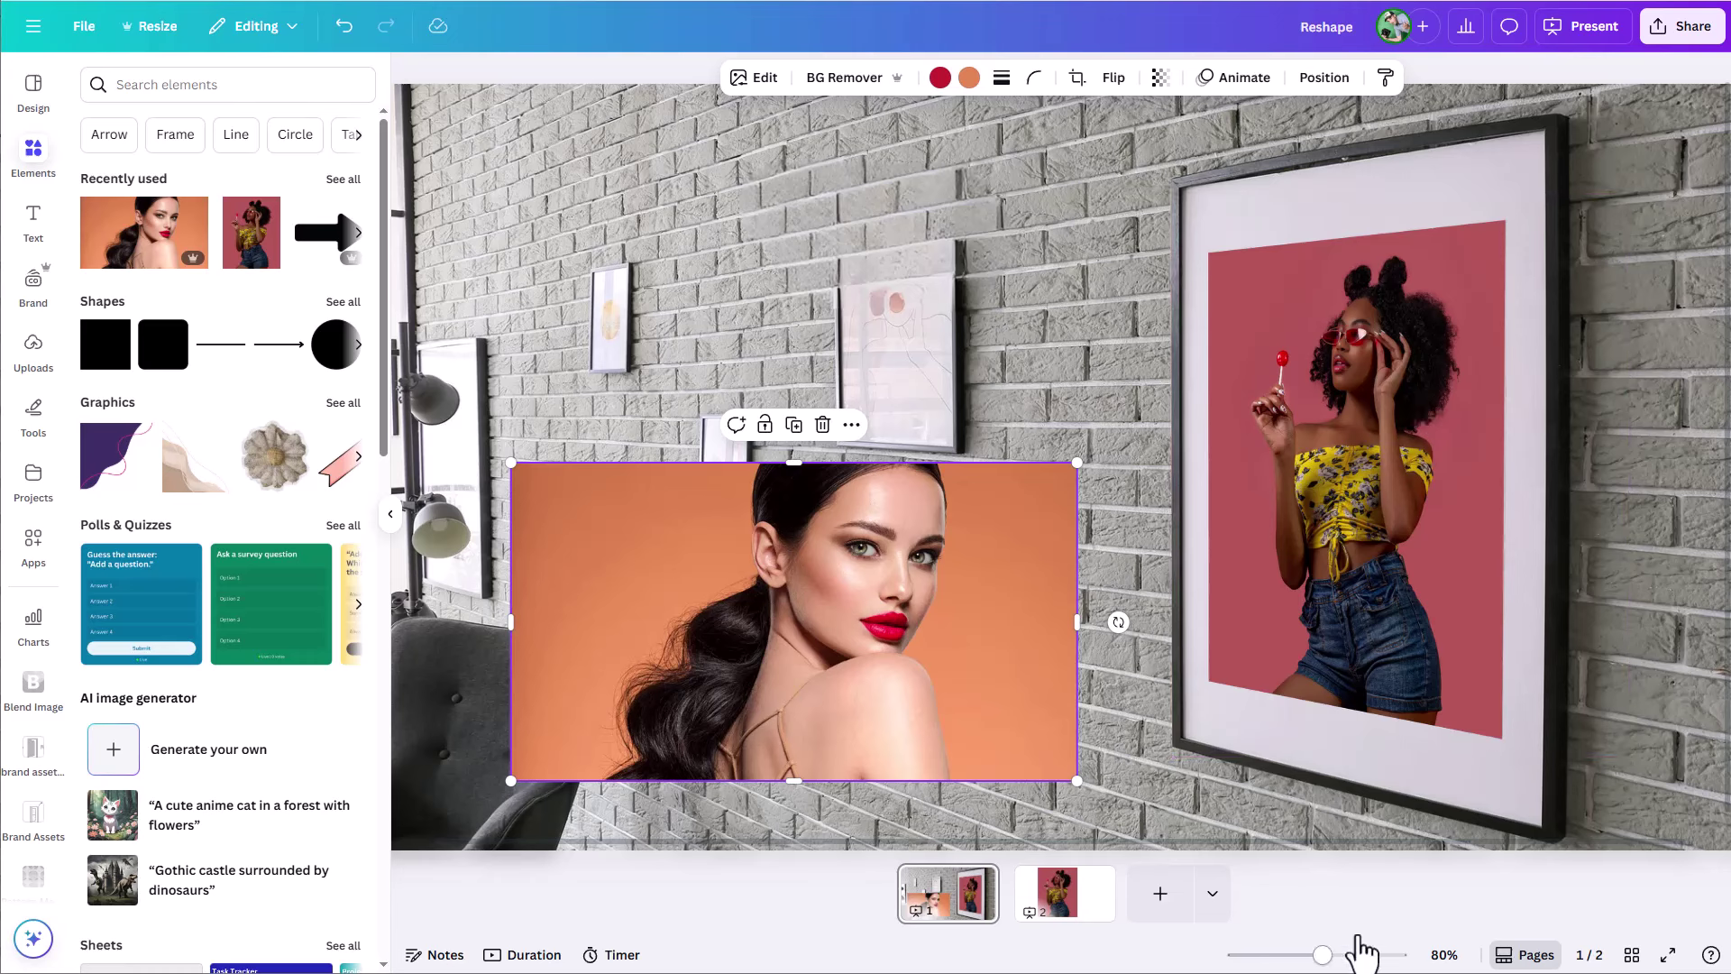
pyautogui.moveTo(1073, 460); pyautogui.dragTo(1627, 231)
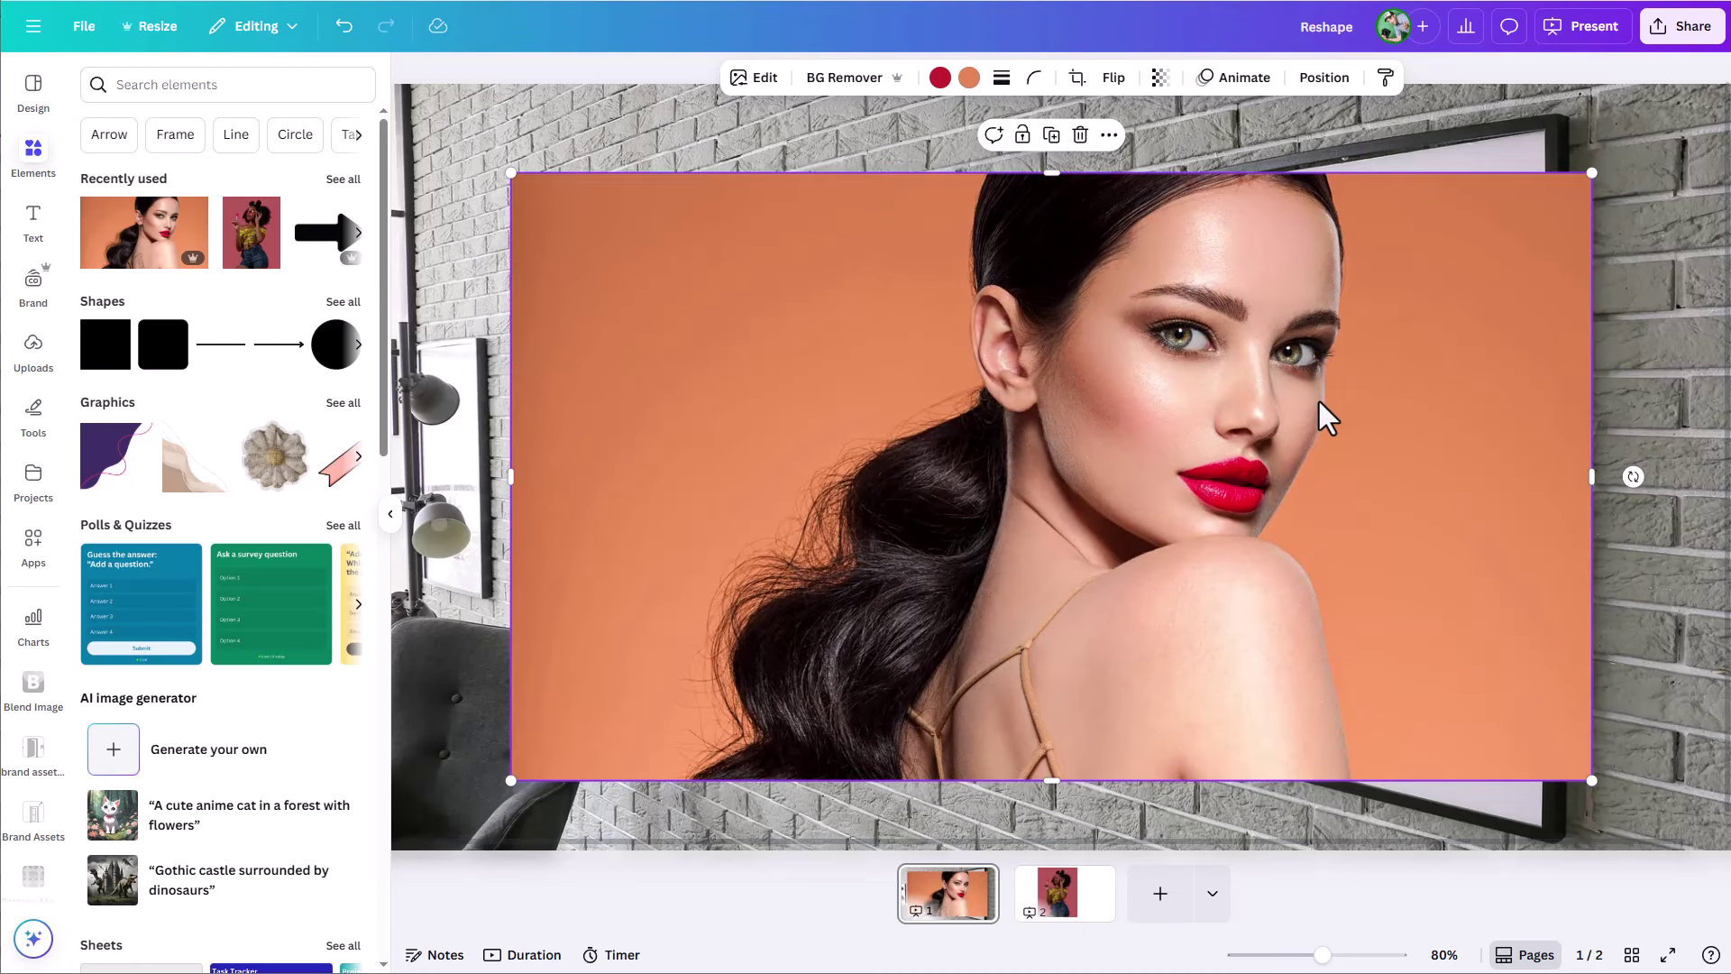
# Warp the orange portrait by placing its four corners on the corners of the photo in the large frame, and save it
pyautogui.click(47, 566)
pyautogui.click(123, 173)
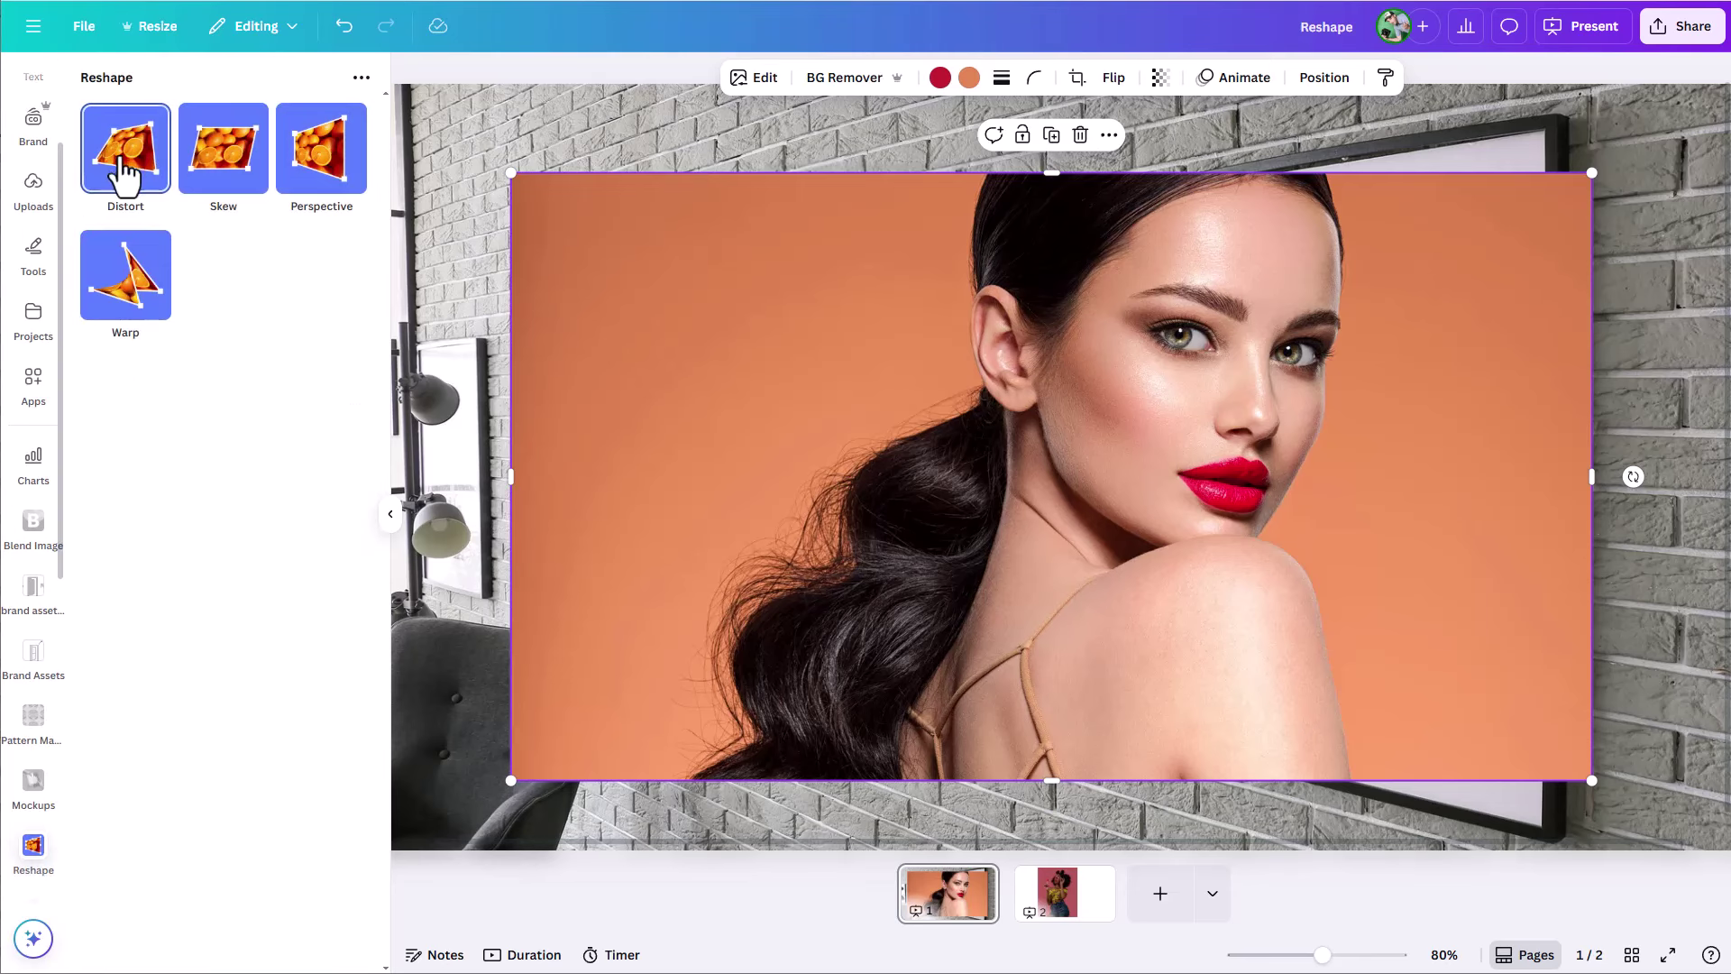
pyautogui.click(125, 277)
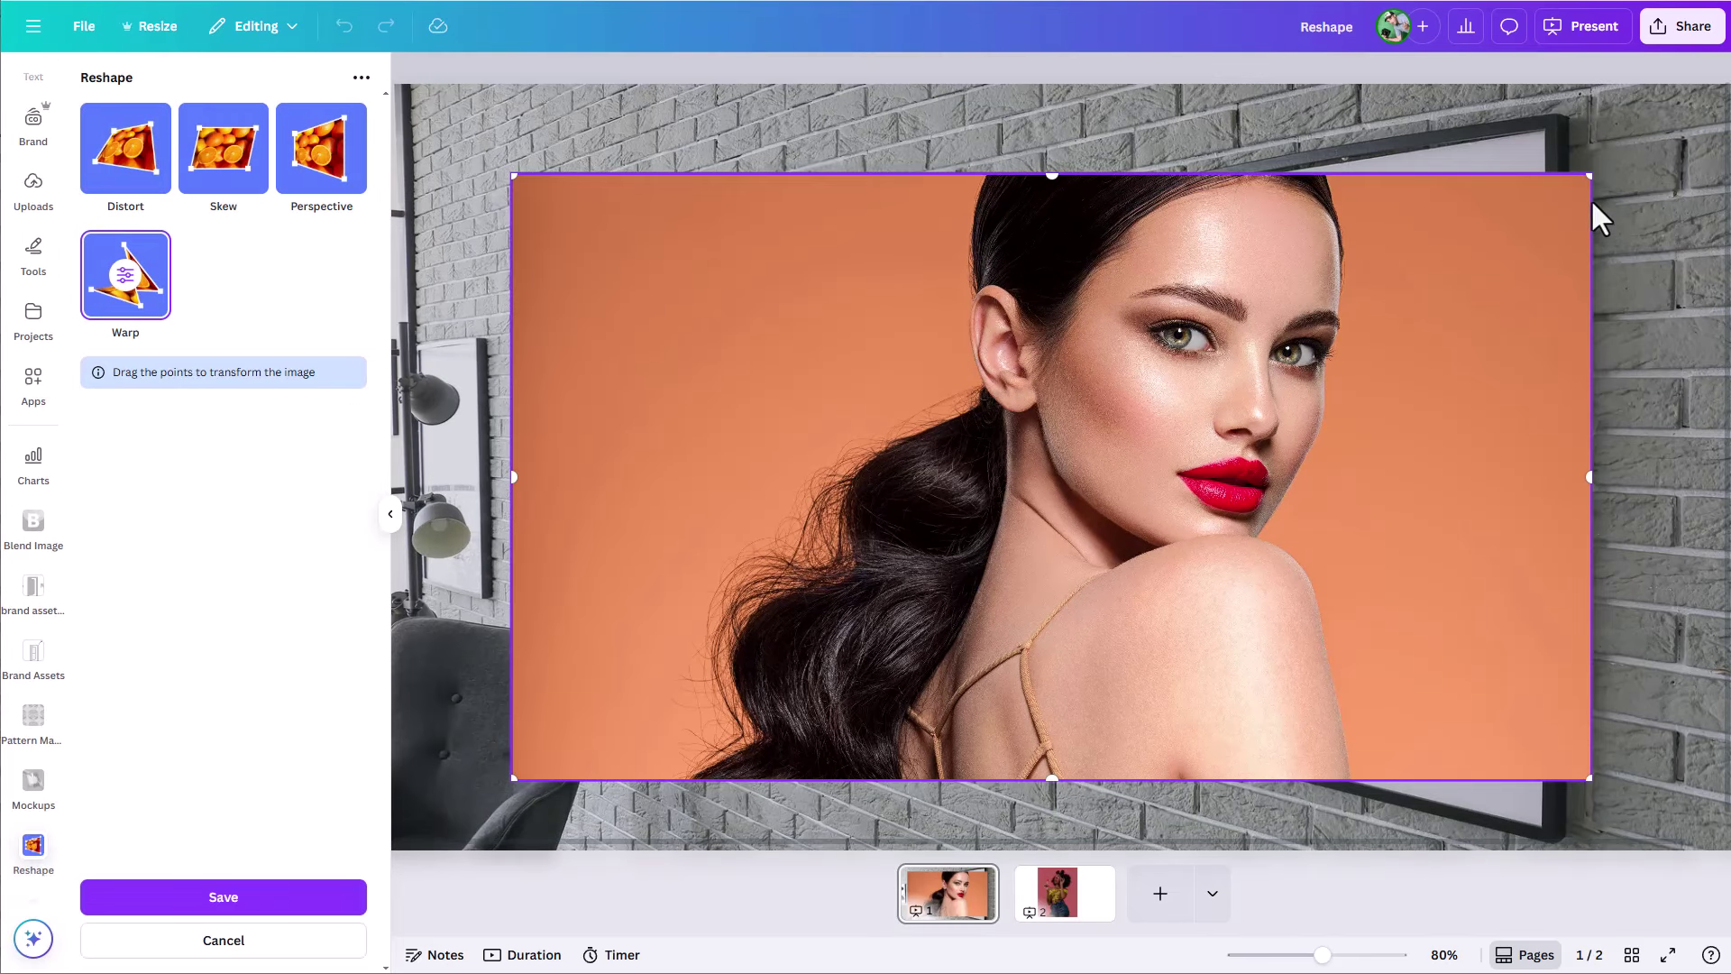
pyautogui.moveTo(1590, 175); pyautogui.dragTo(1506, 220)
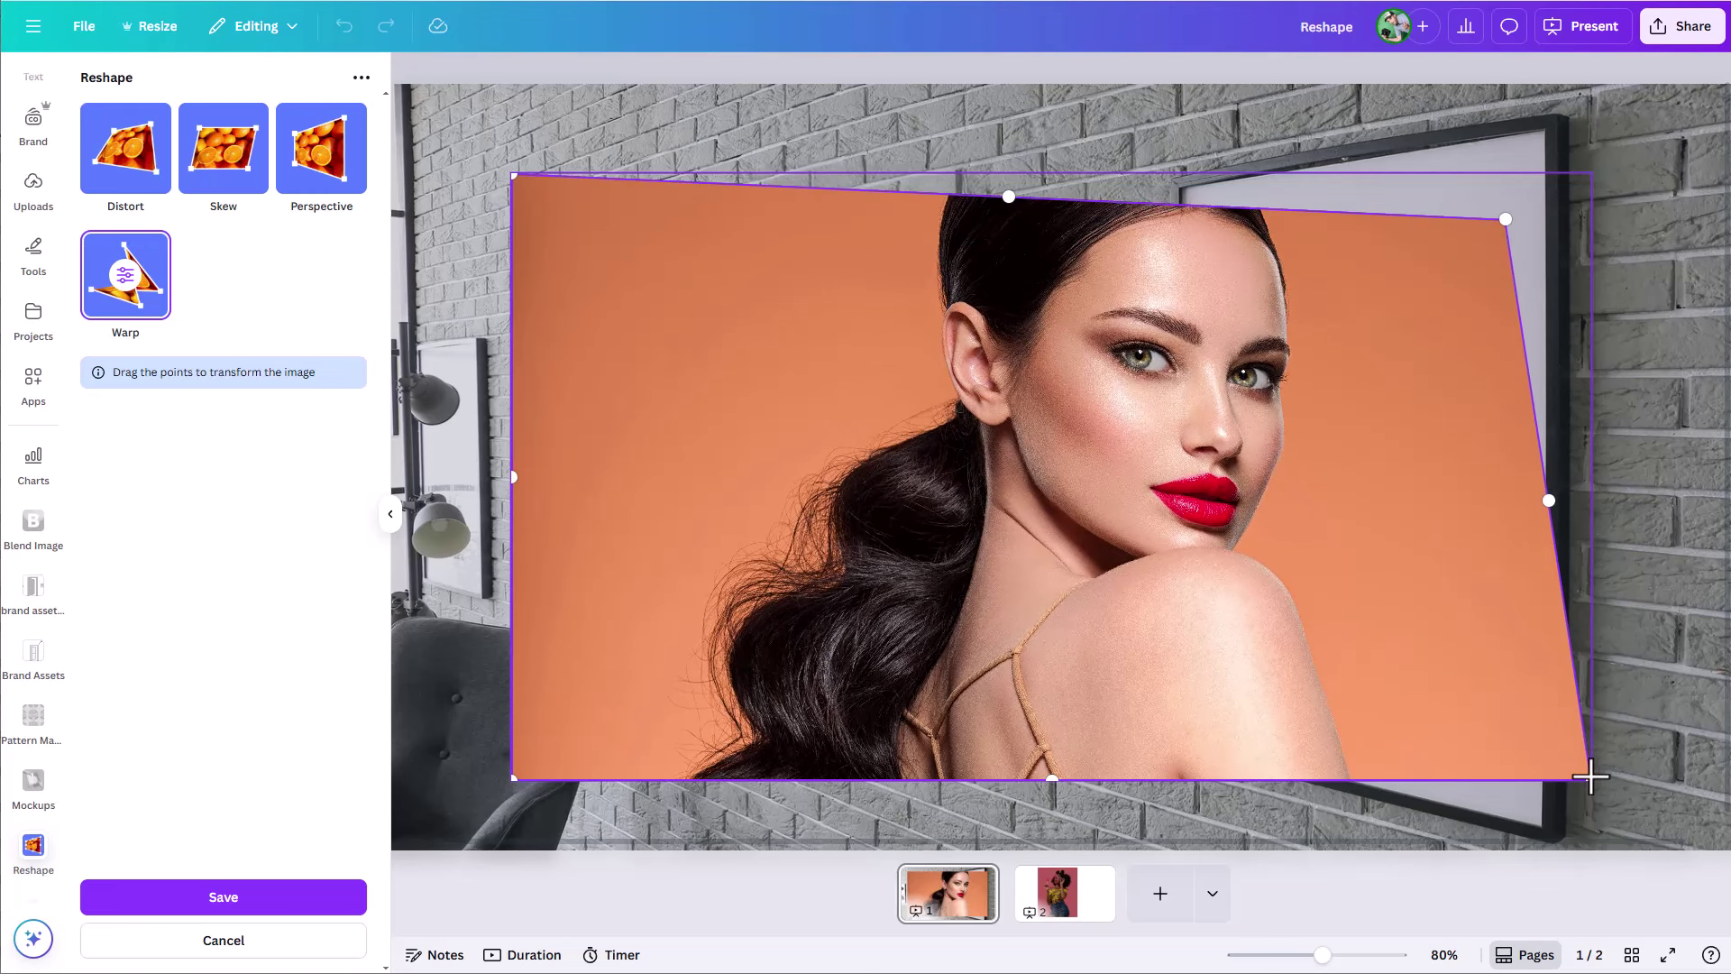
pyautogui.moveTo(1590, 777); pyautogui.dragTo(1503, 739)
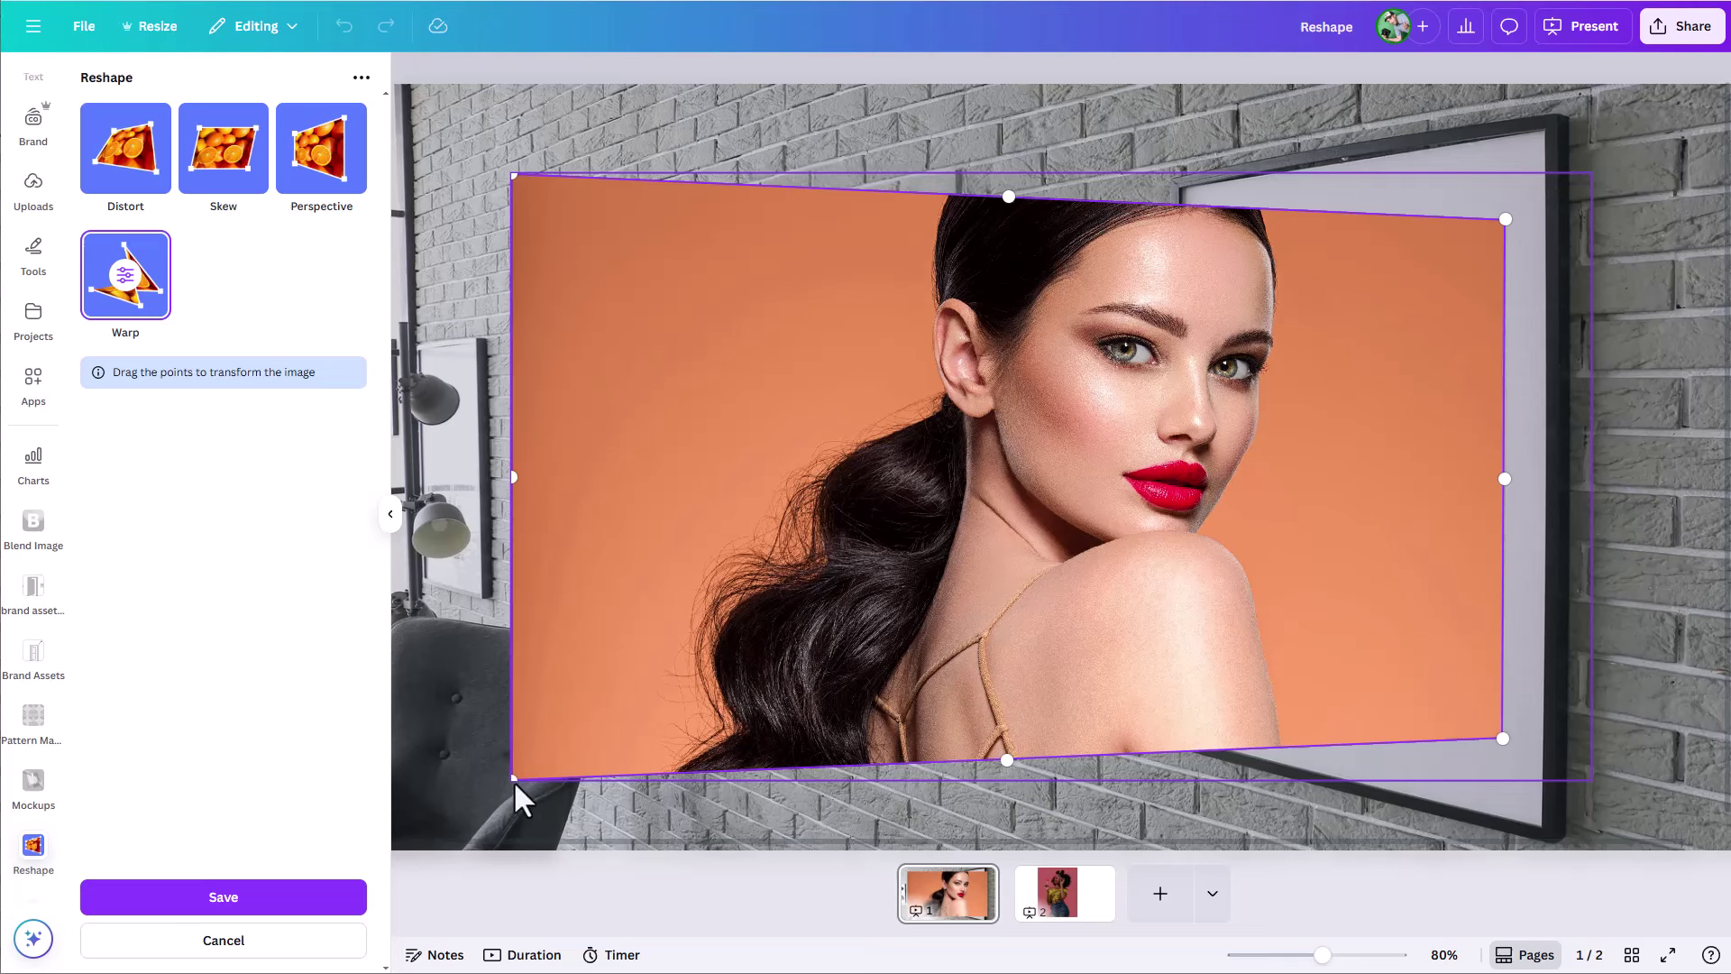
pyautogui.moveTo(513, 778); pyautogui.dragTo(1213, 686)
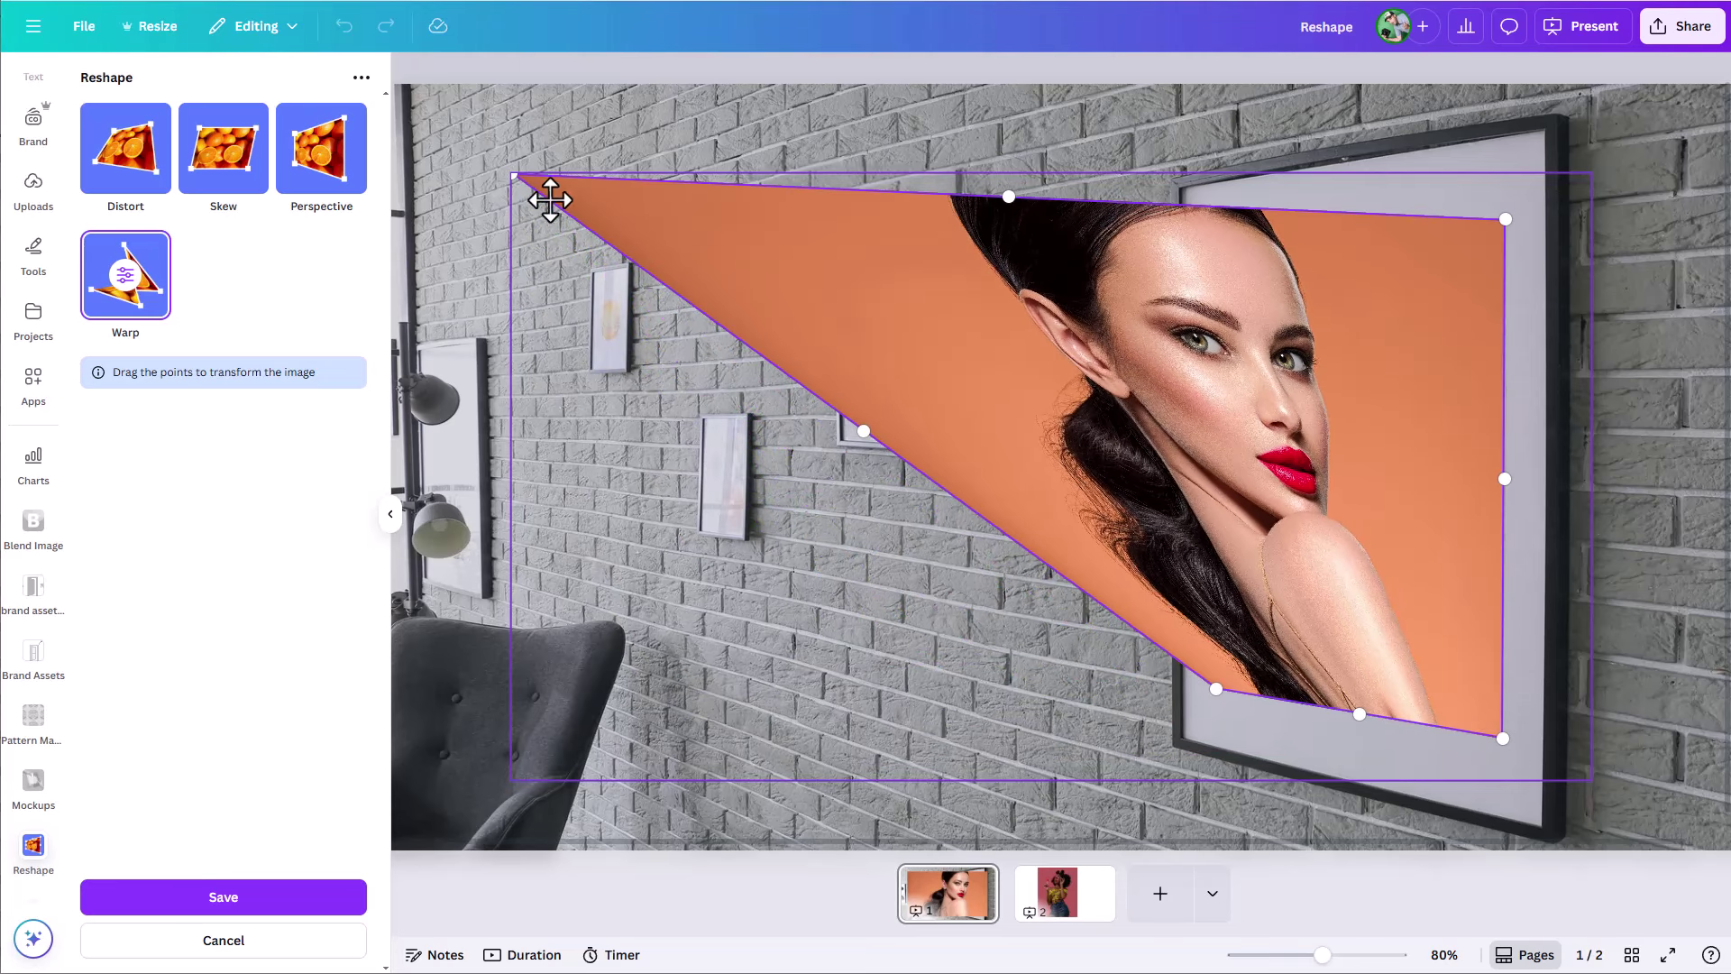
pyautogui.moveTo(514, 174); pyautogui.dragTo(1209, 251)
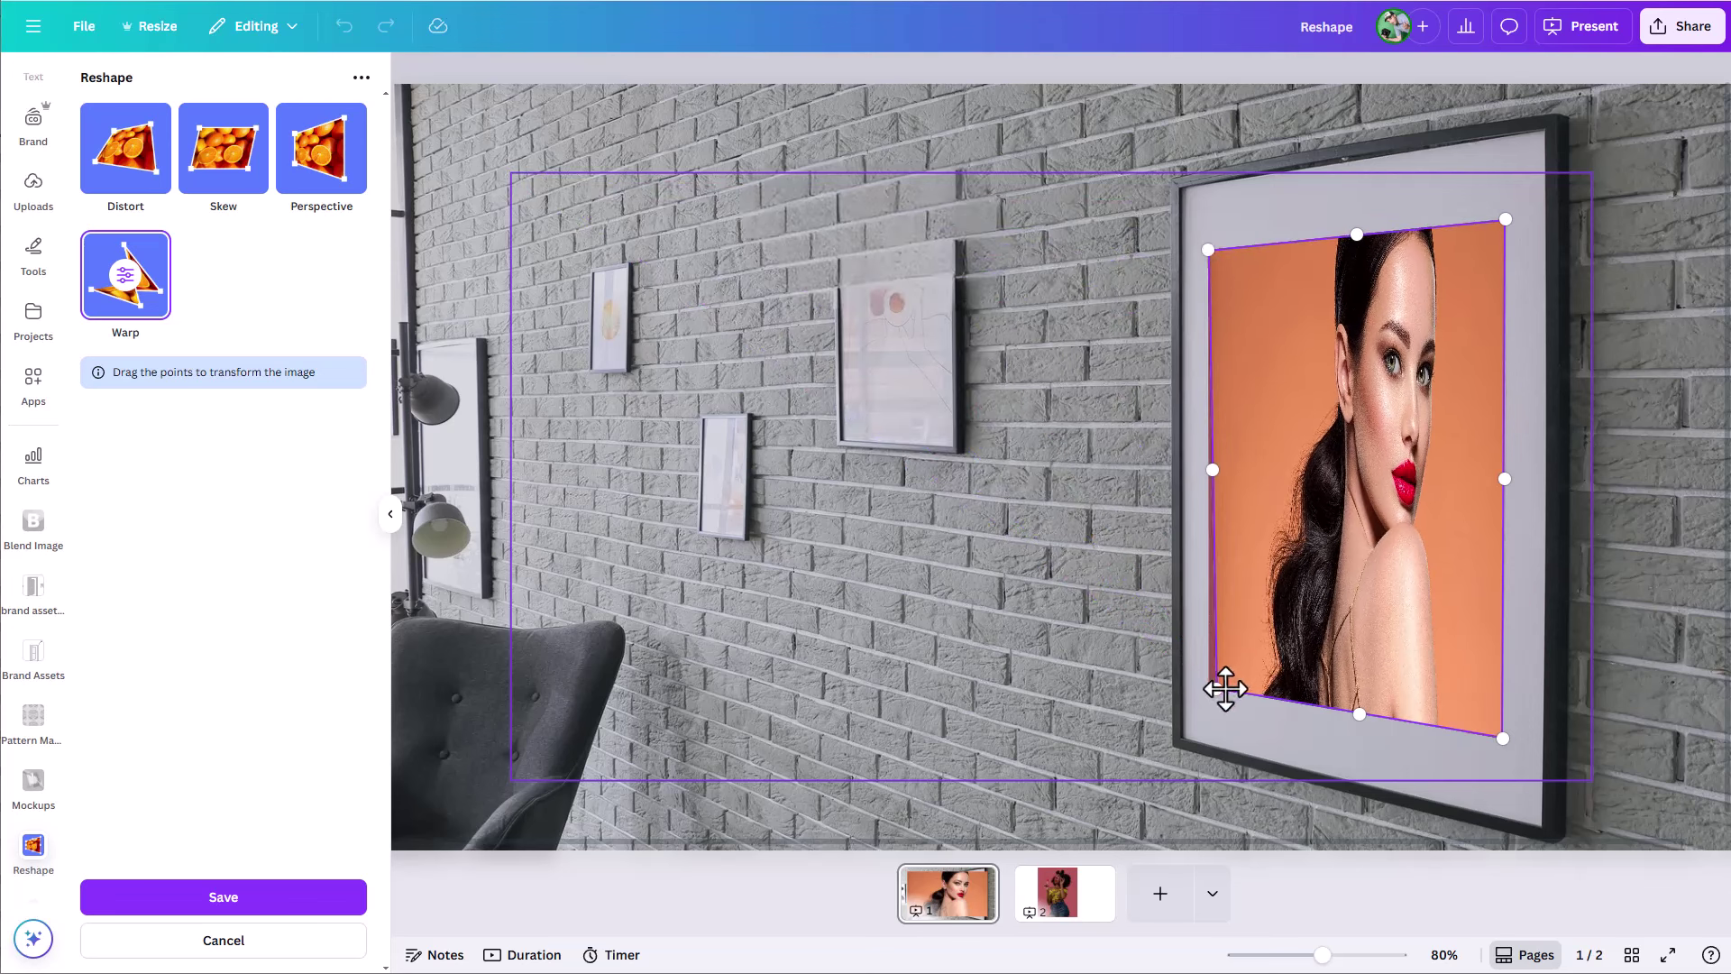
pyautogui.moveTo(1213, 691); pyautogui.dragTo(1210, 683)
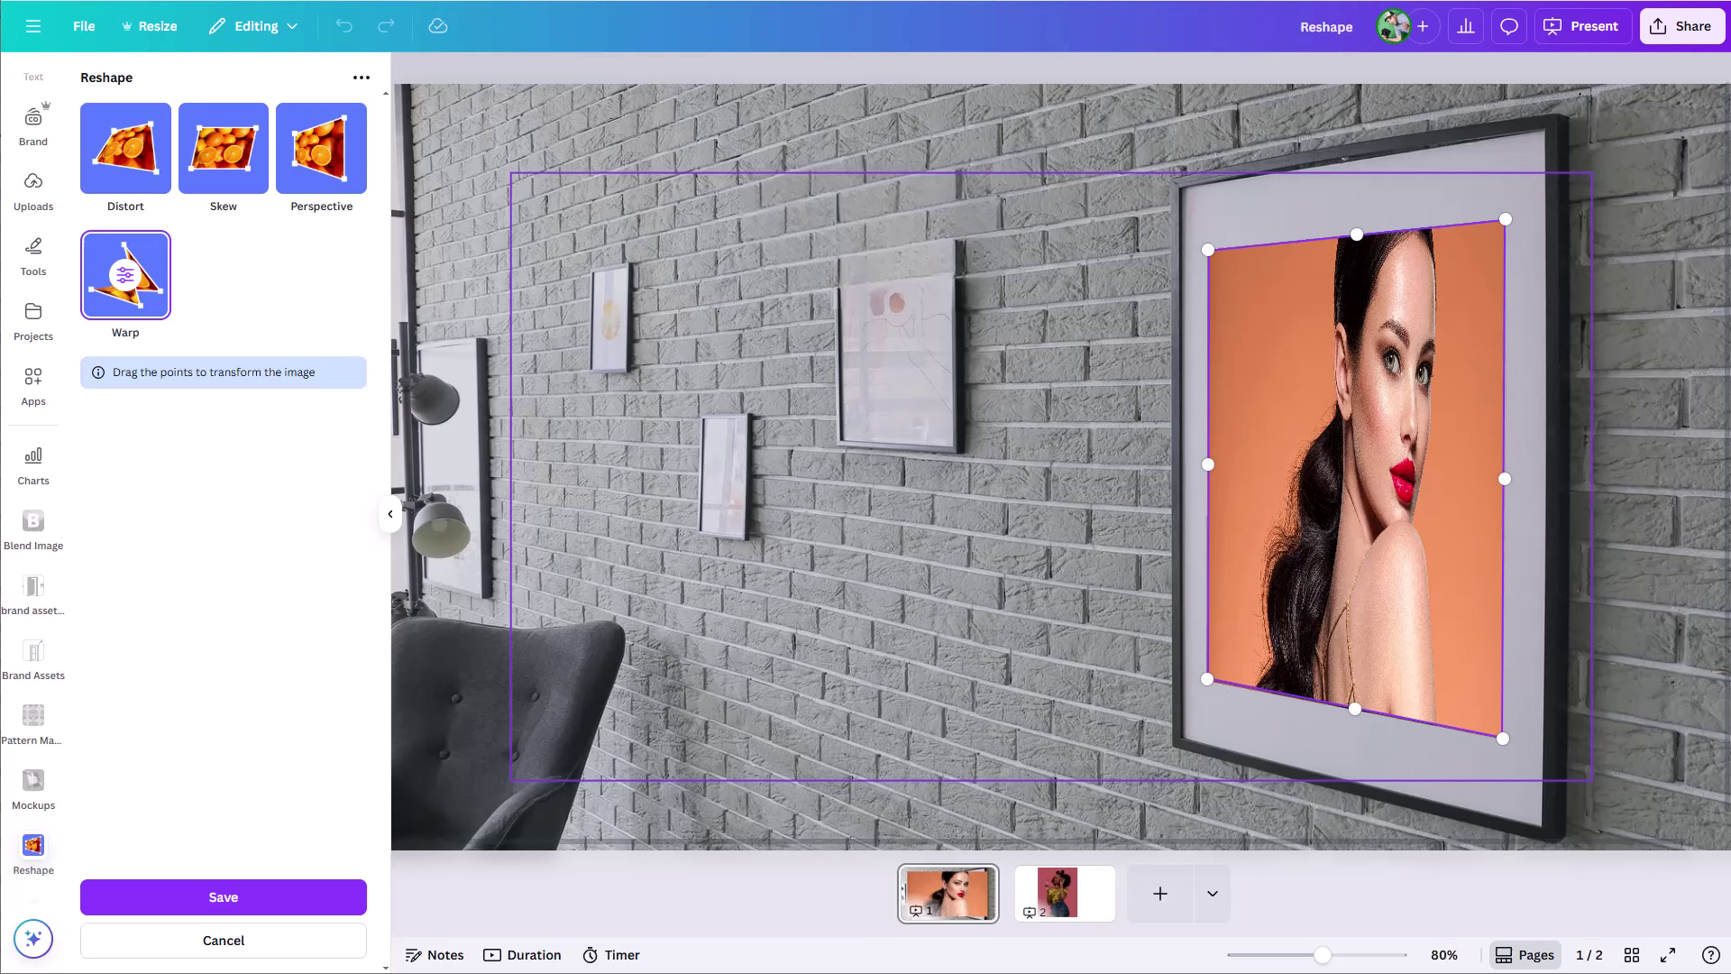
pyautogui.click(275, 896)
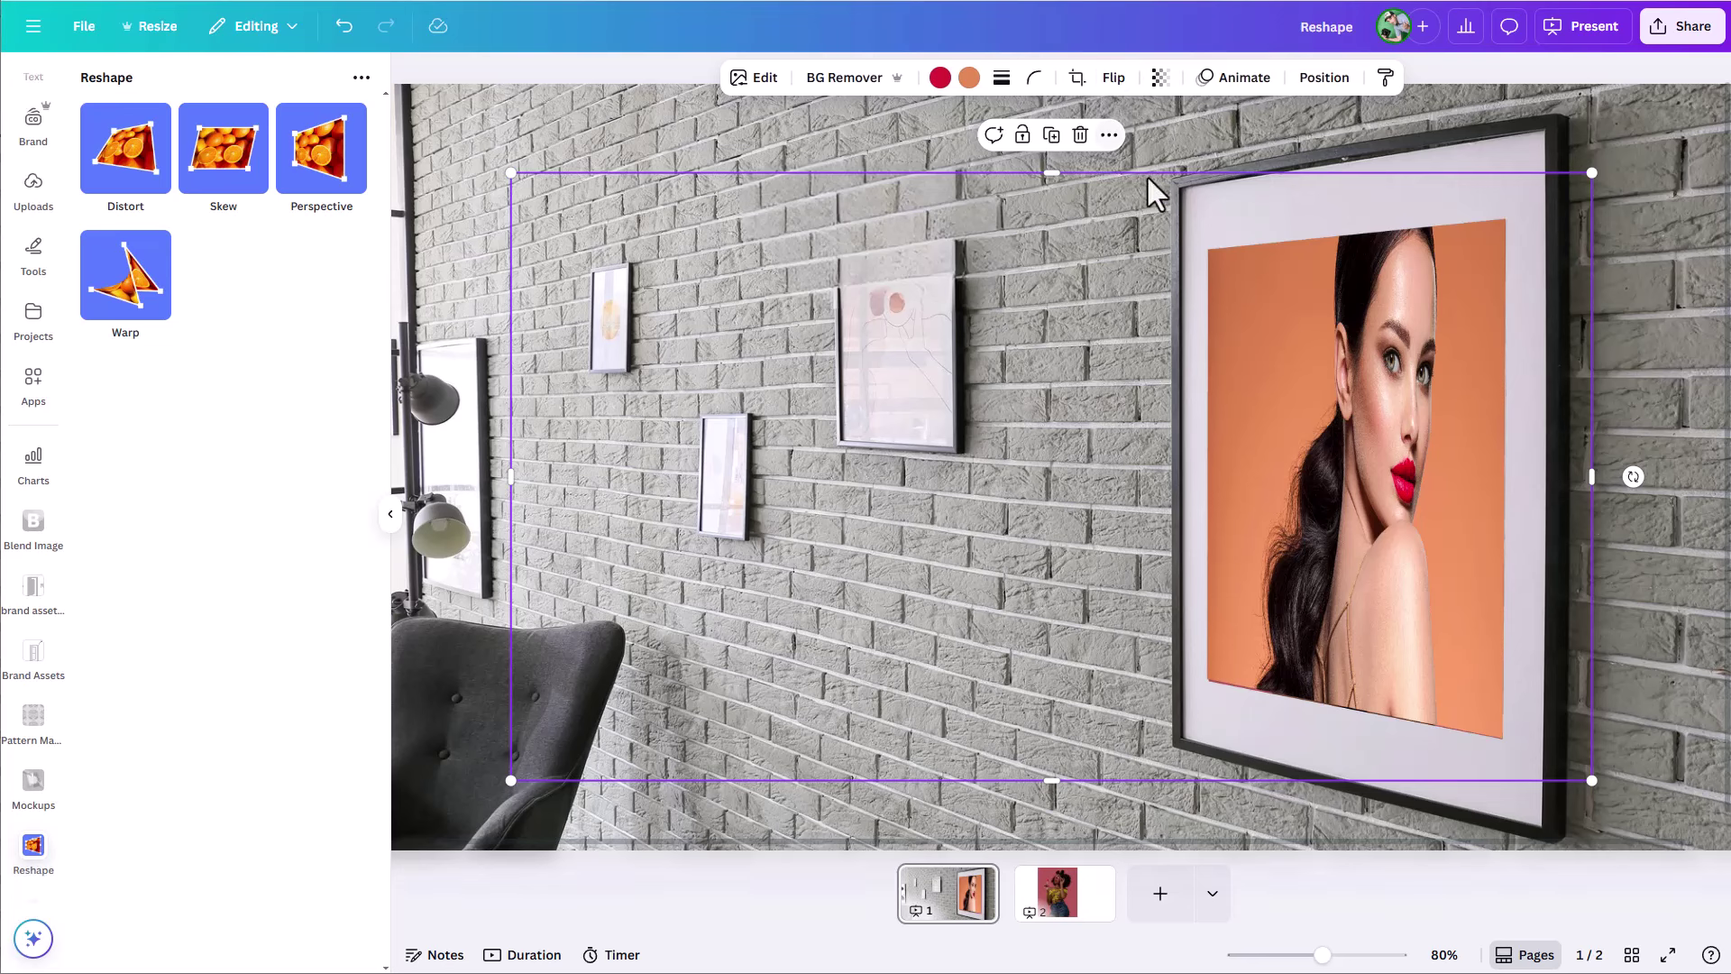
# Undo the portrait's last warp, crop both of its sides to an upright format and move it beside the large frame
pyautogui.hotkey('ctrl', 'z')
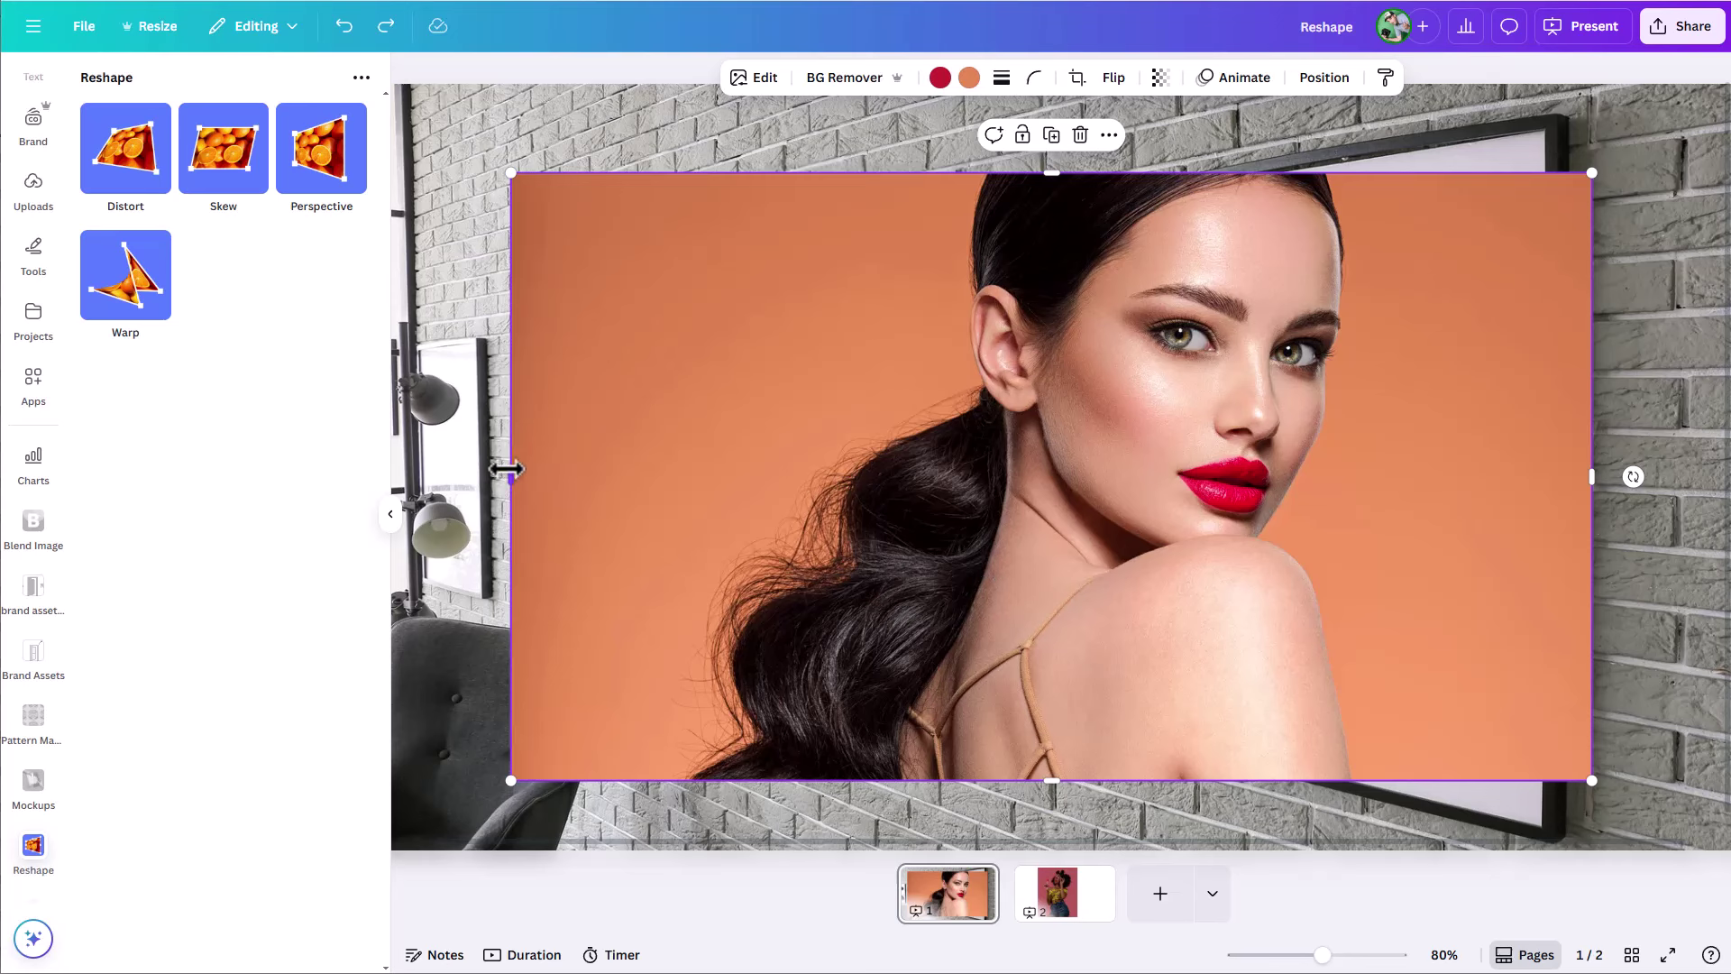
pyautogui.moveTo(510, 477); pyautogui.dragTo(845, 484)
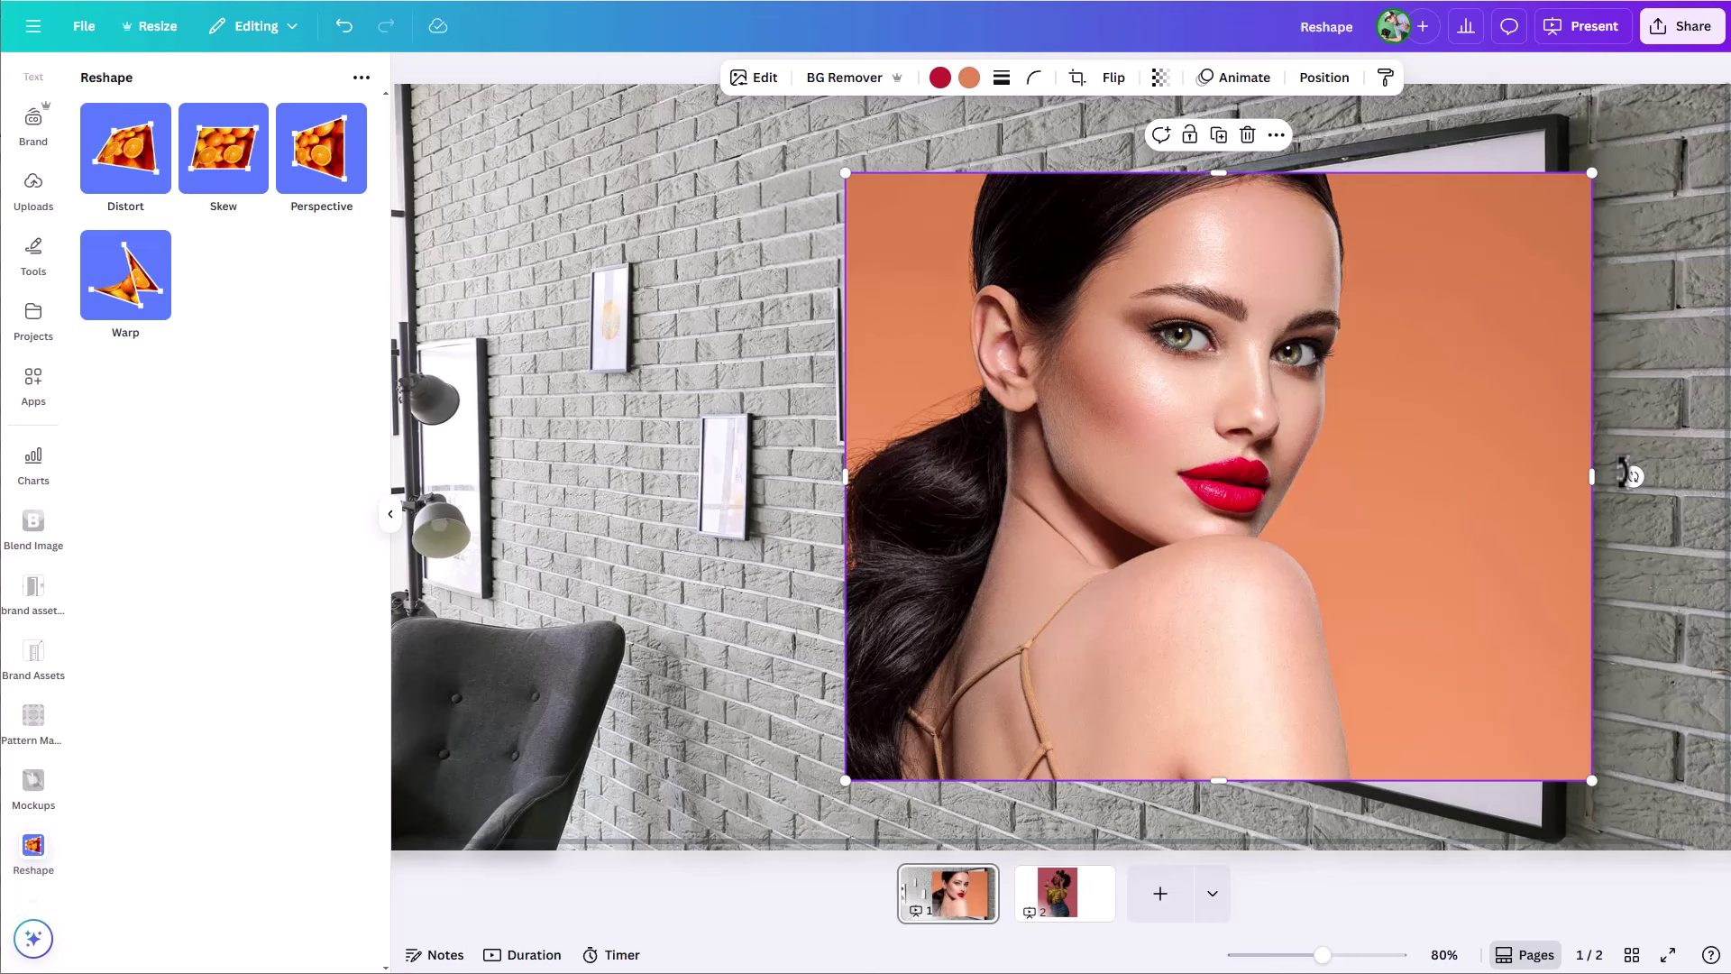
pyautogui.moveTo(1583, 478); pyautogui.dragTo(1371, 492)
pyautogui.moveTo(848, 474); pyautogui.dragTo(921, 478)
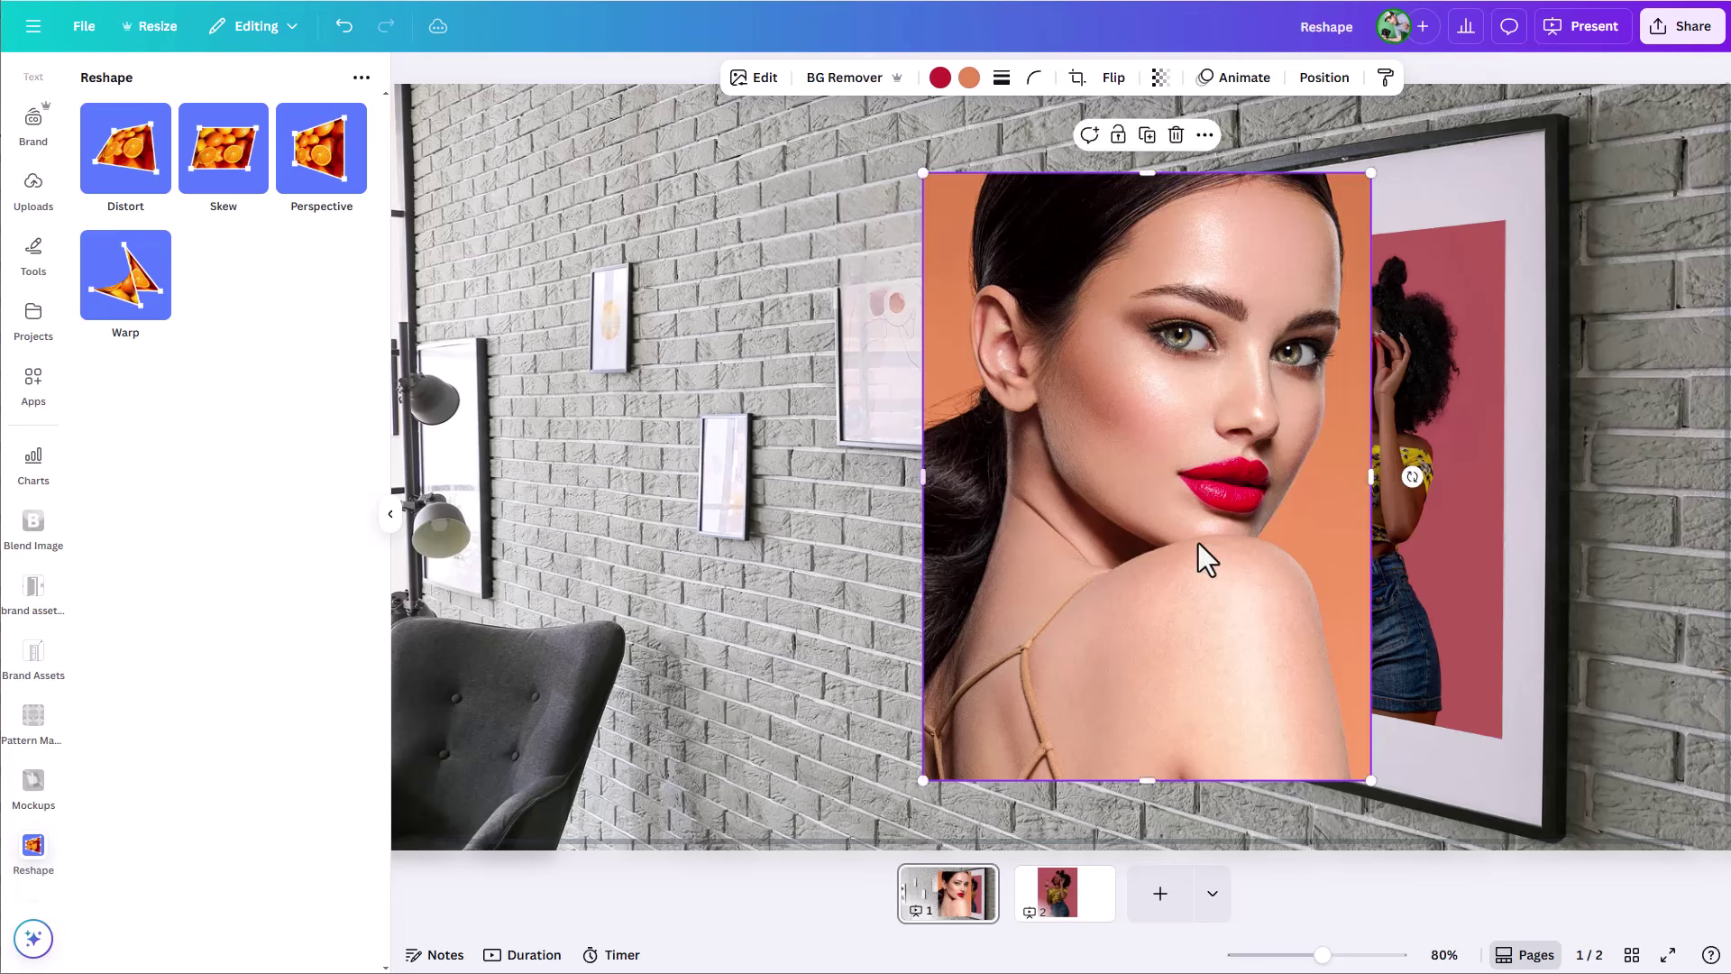
pyautogui.moveTo(1202, 552); pyautogui.dragTo(931, 519)
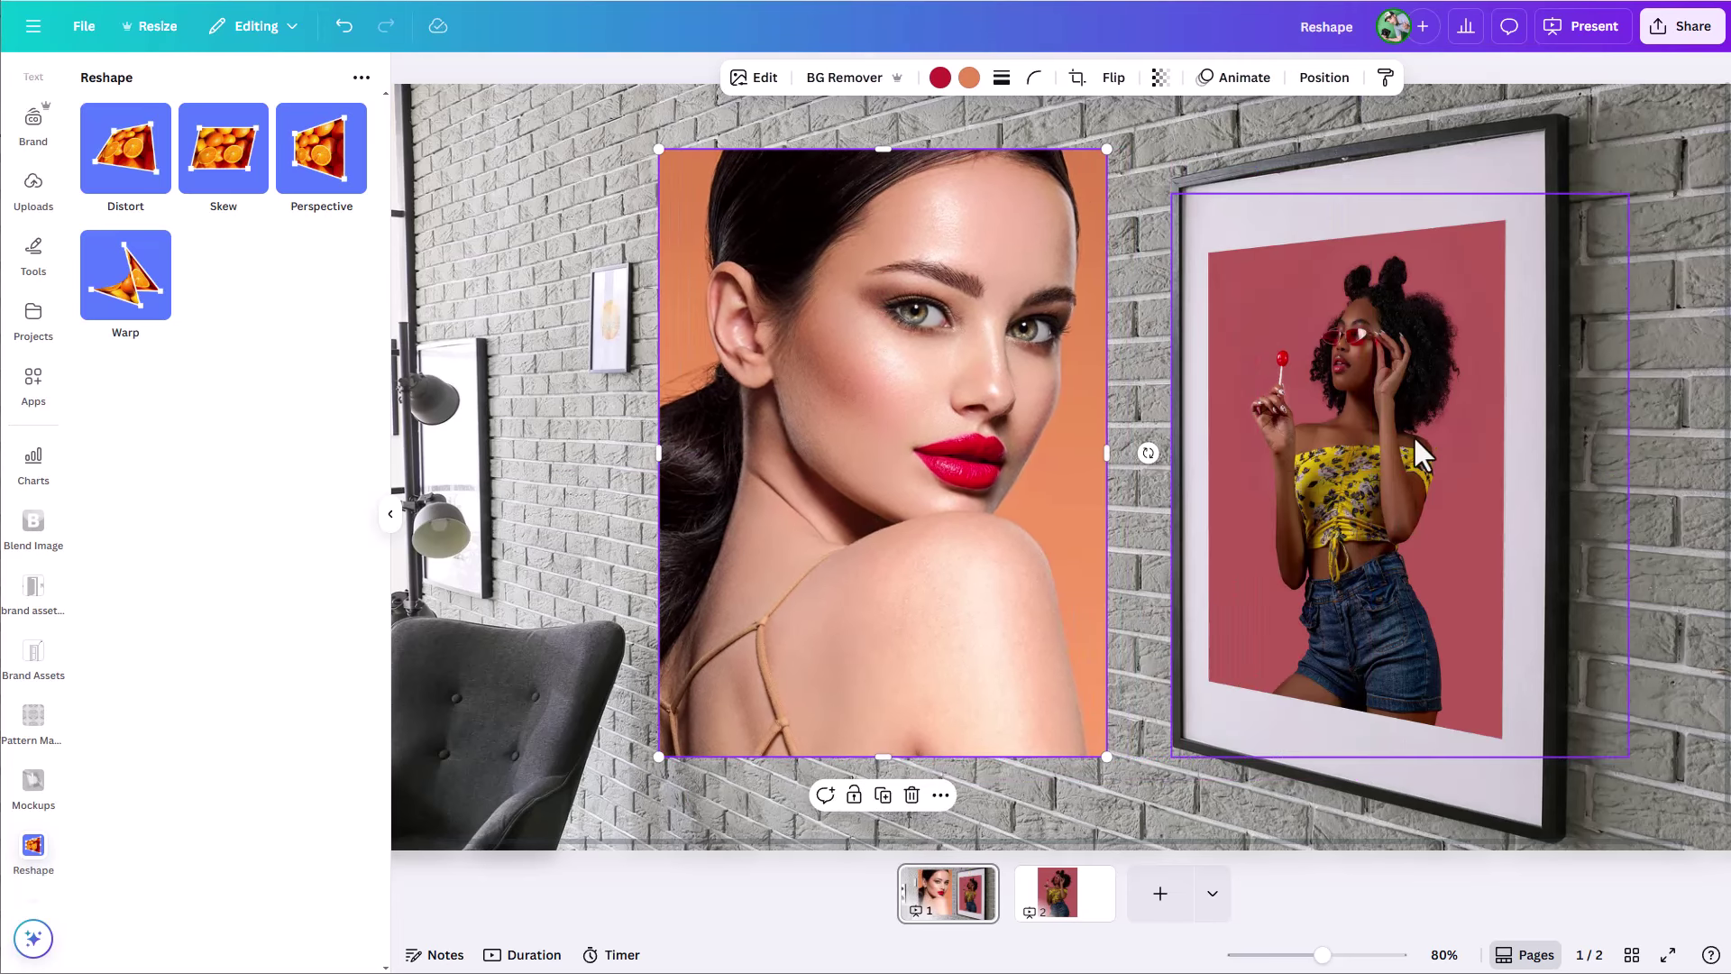
# Shift the orange portrait slightly sideways within its crop and fine-tune the left and right crop edges around the face
pyautogui.doubleClick(810, 489)
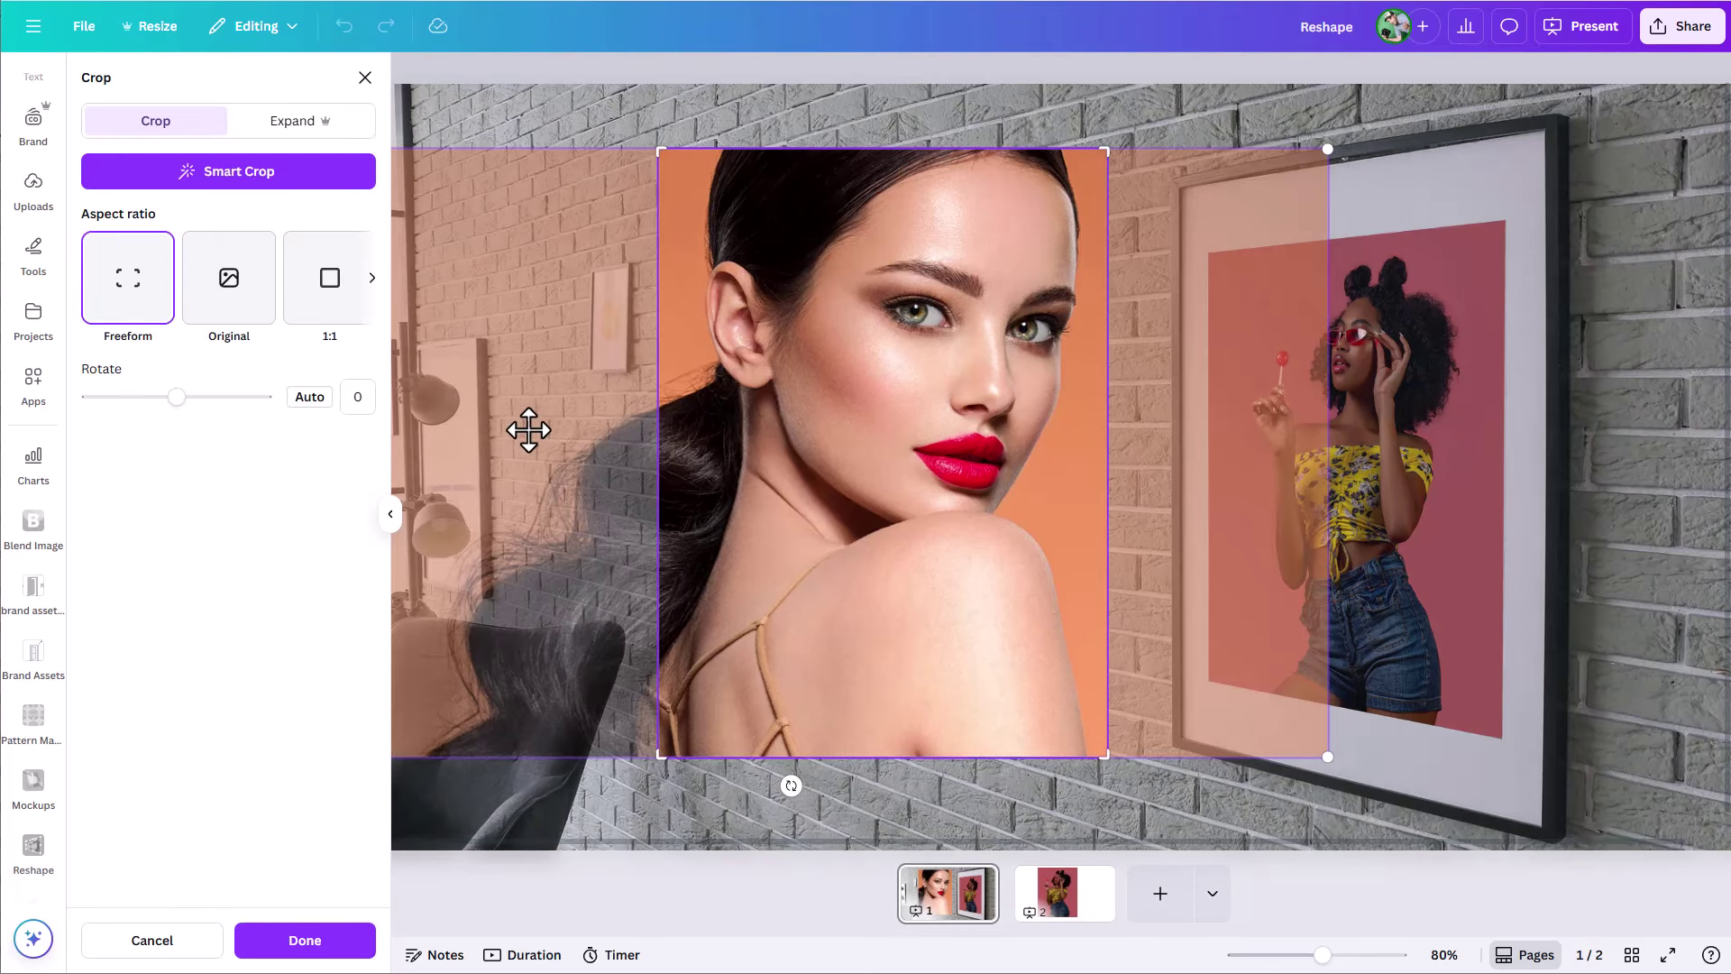
pyautogui.moveTo(529, 424)
pyautogui.mouseDown()
pyautogui.moveTo(592, 425)
pyautogui.moveTo(499, 429)
pyautogui.mouseUp()
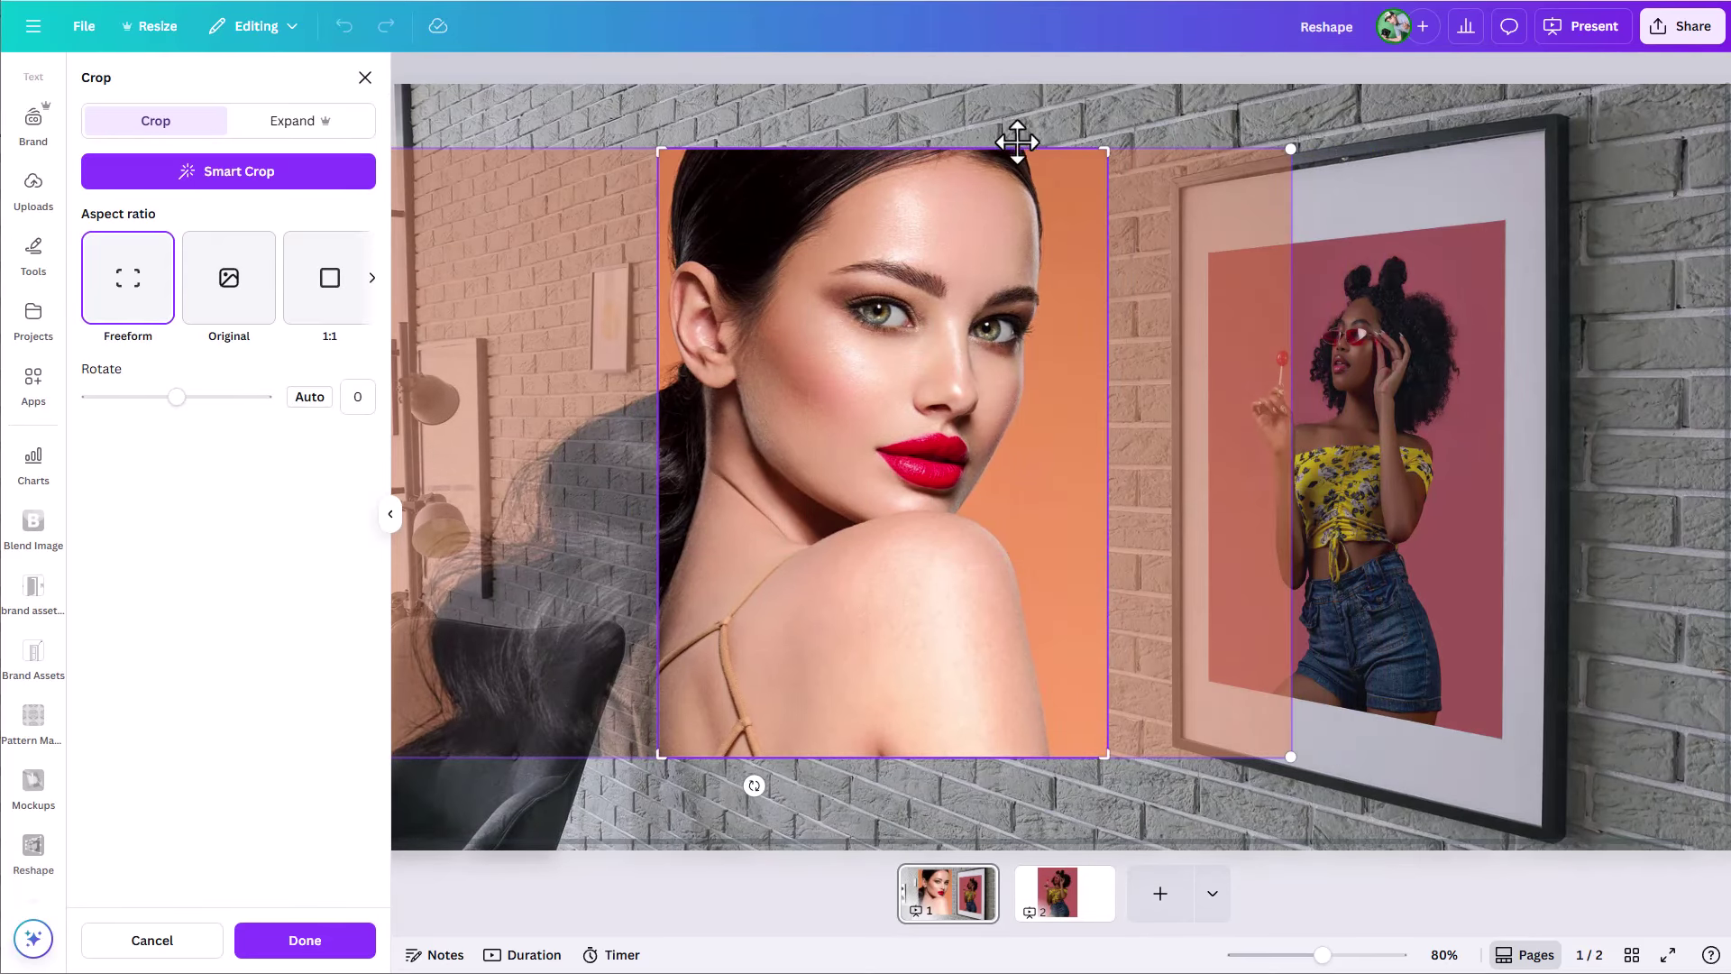
pyautogui.moveTo(1102, 154)
pyautogui.mouseDown()
pyautogui.moveTo(1078, 174)
pyautogui.moveTo(1086, 148)
pyautogui.mouseUp()
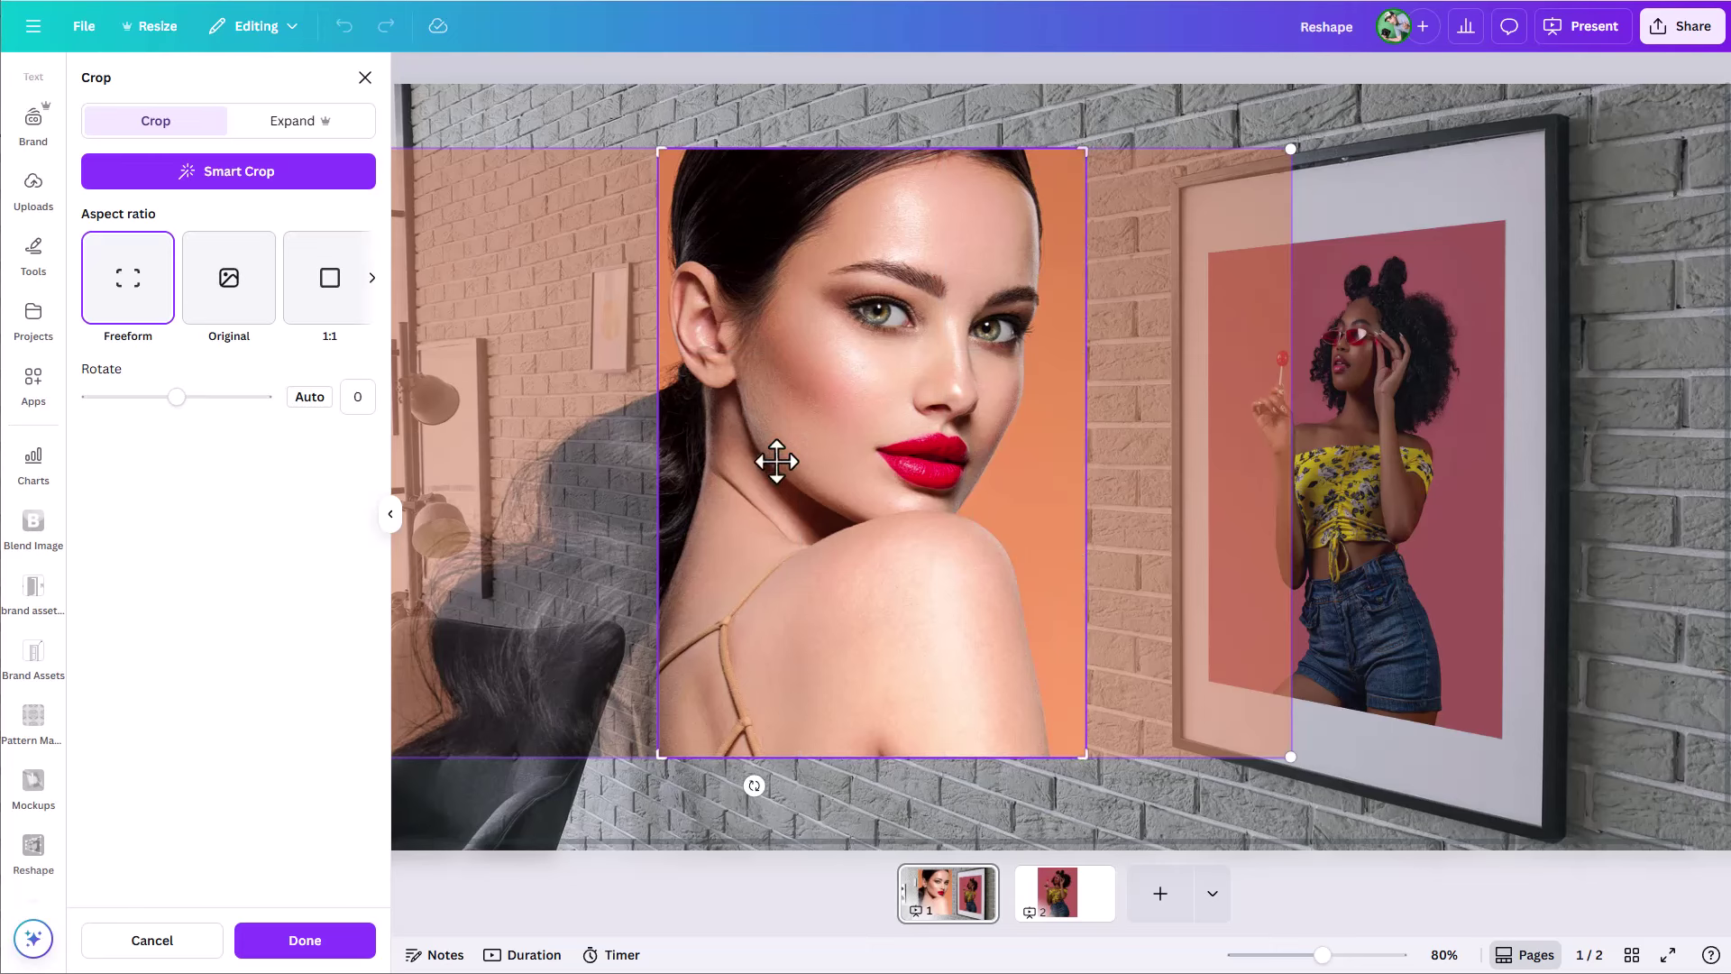
pyautogui.click(289, 943)
pyautogui.doubleClick(911, 478)
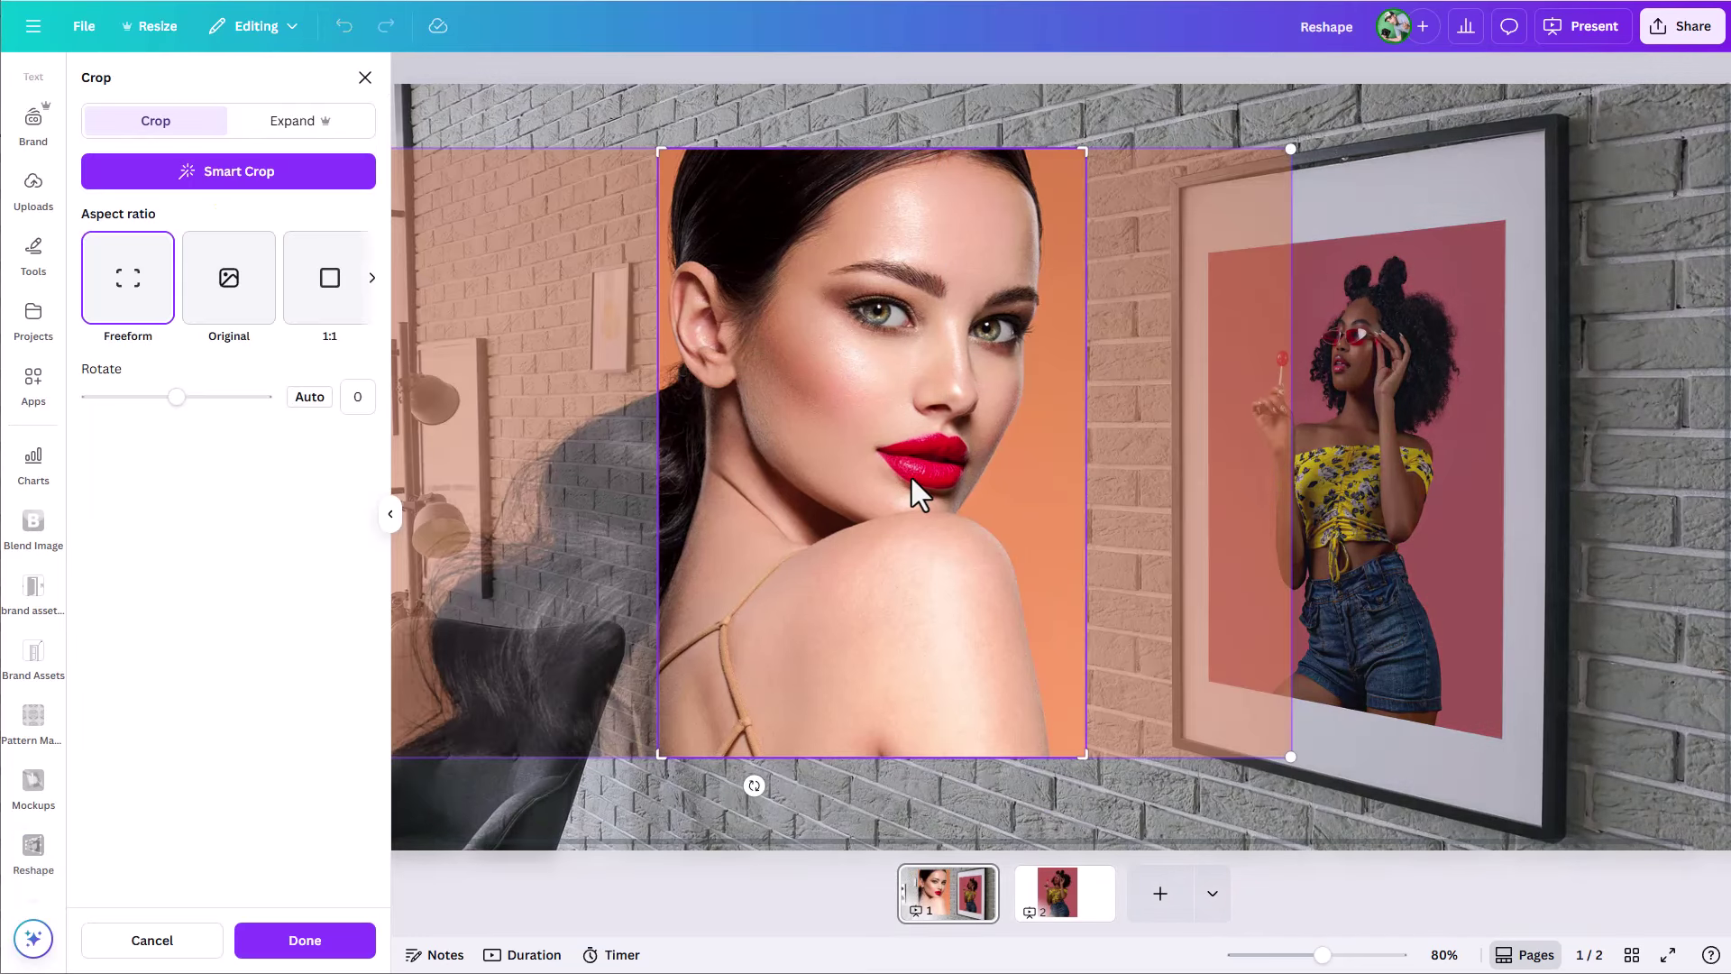
pyautogui.press('Escape')
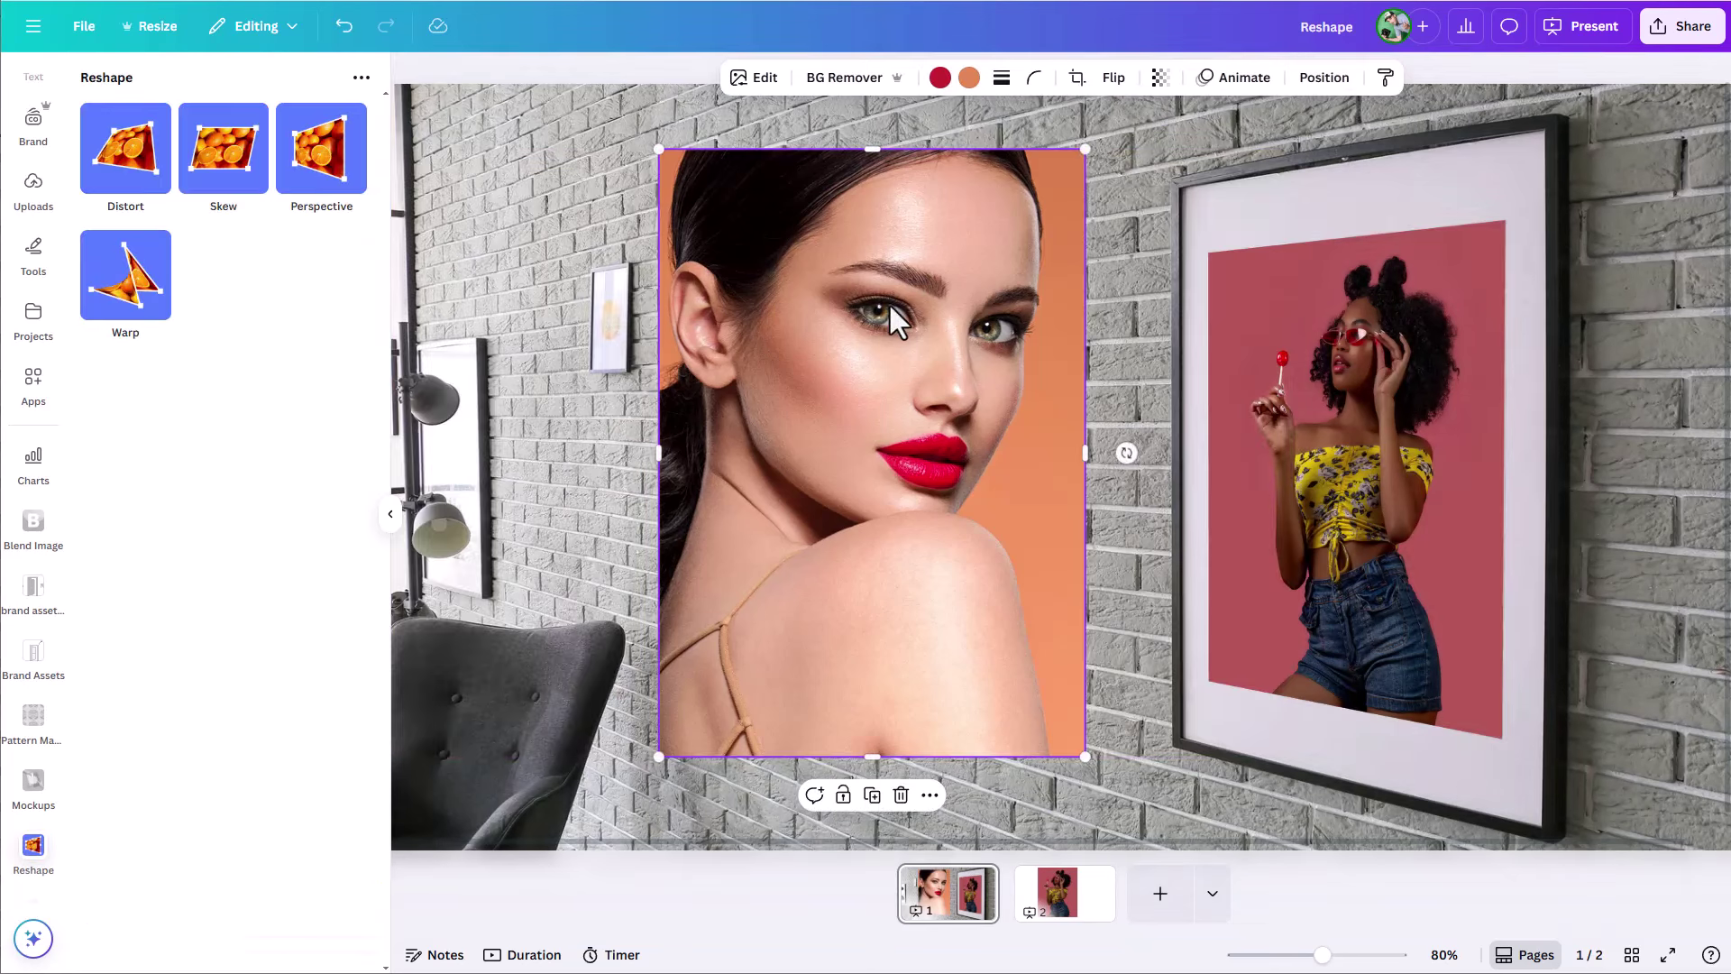
pyautogui.moveTo(661, 452); pyautogui.dragTo(651, 455)
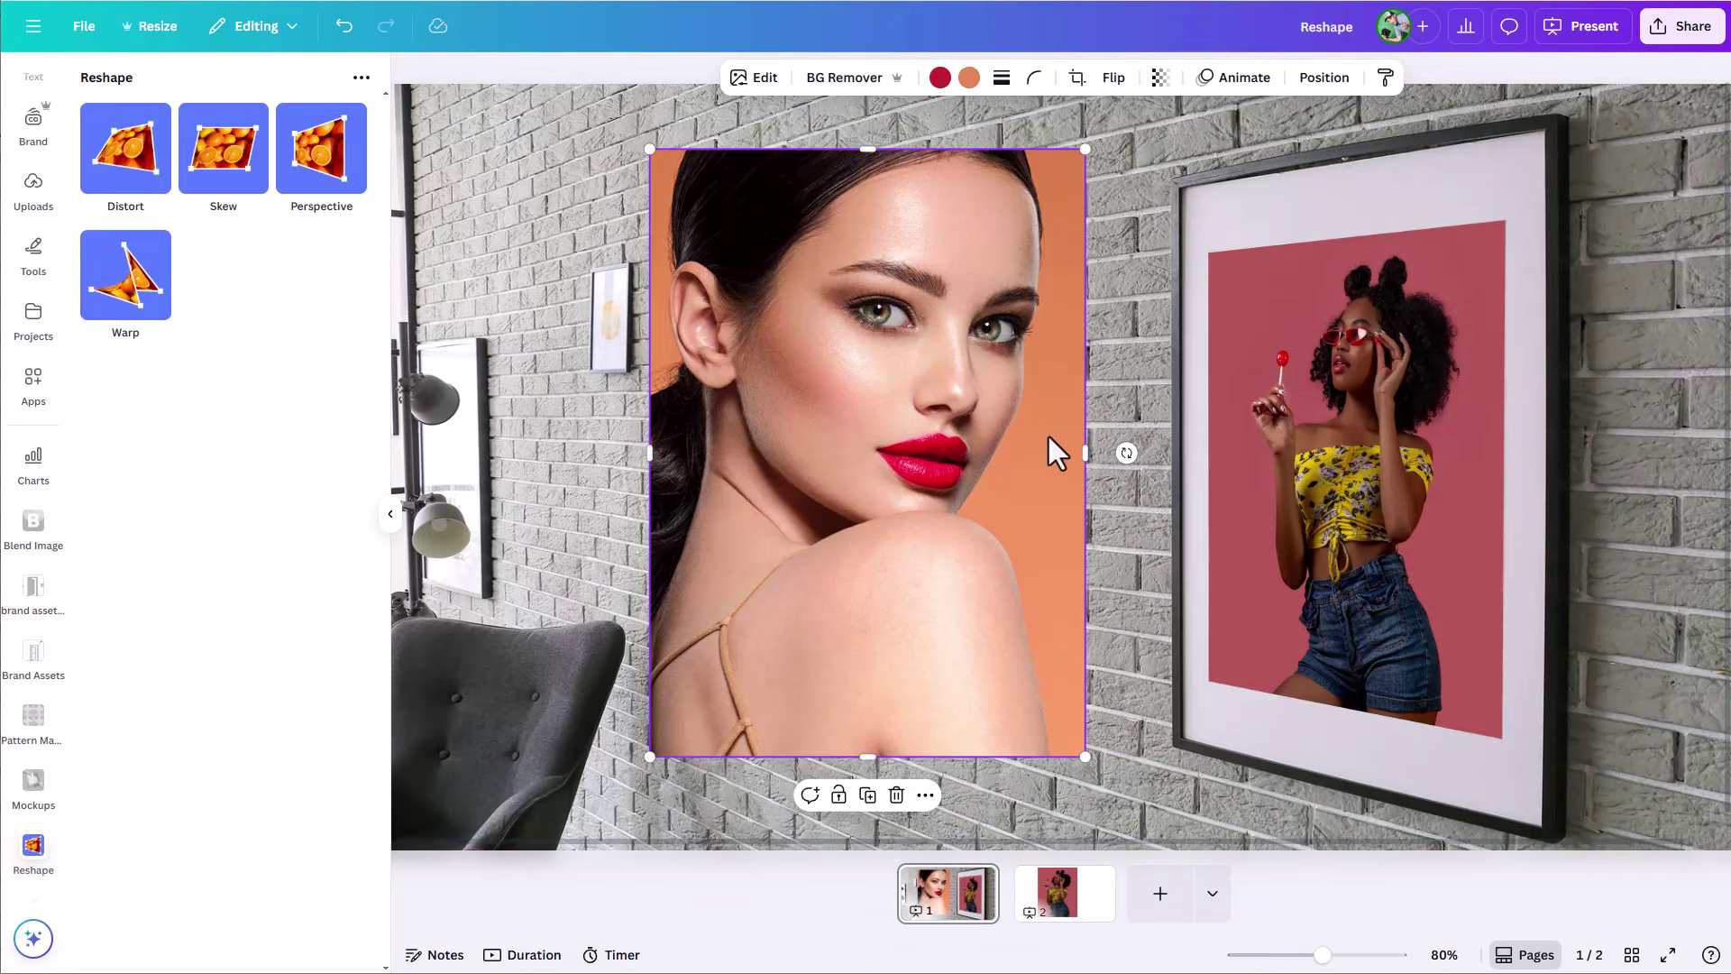
pyautogui.moveTo(1085, 453); pyautogui.dragTo(1078, 454)
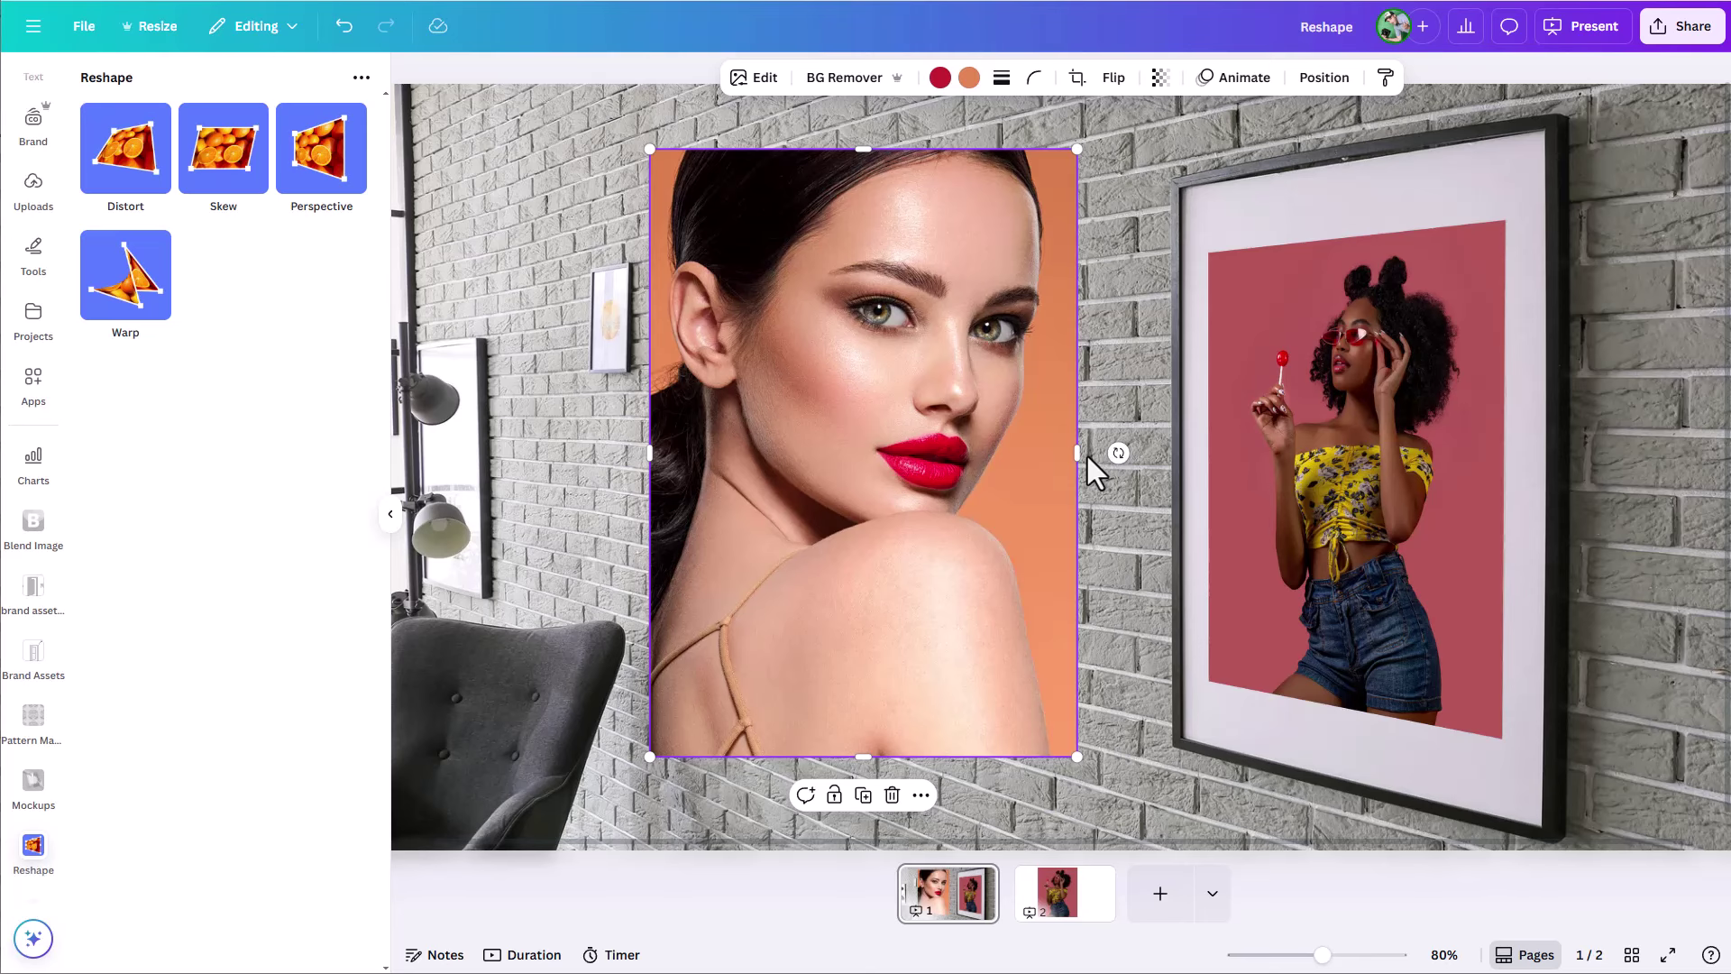
# Try to Warp the cropped orange portrait by moving the image and its corner points
pyautogui.click(136, 297)
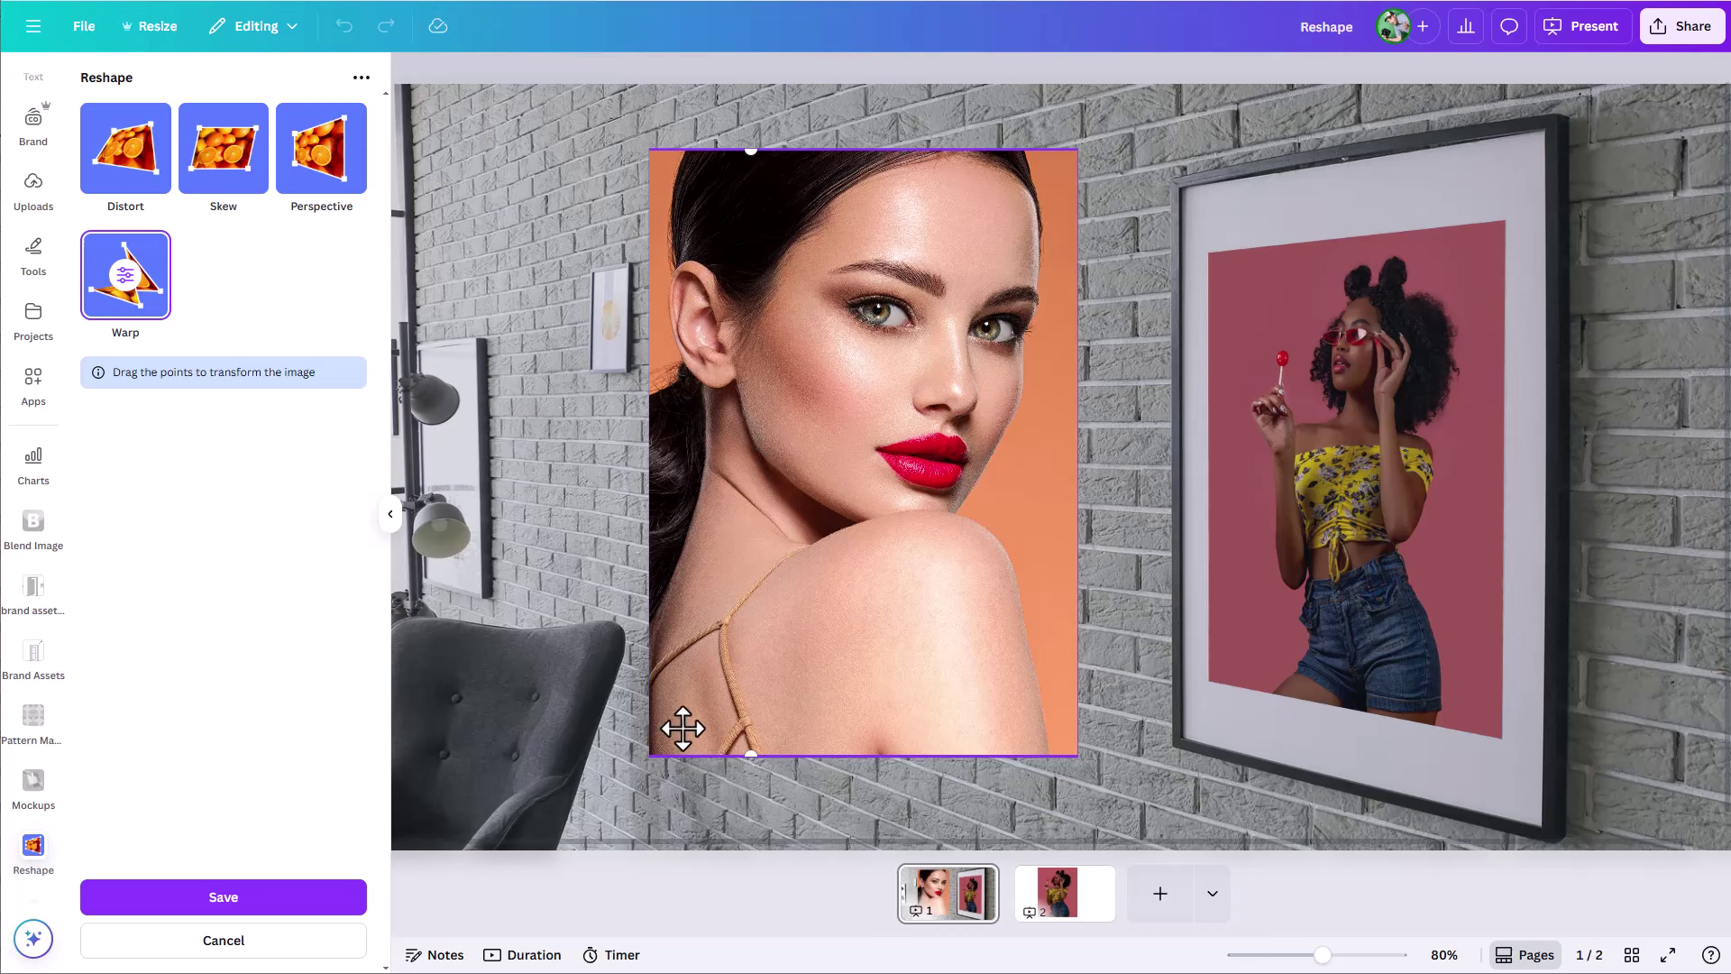
pyautogui.moveTo(769, 603); pyautogui.dragTo(1163, 573)
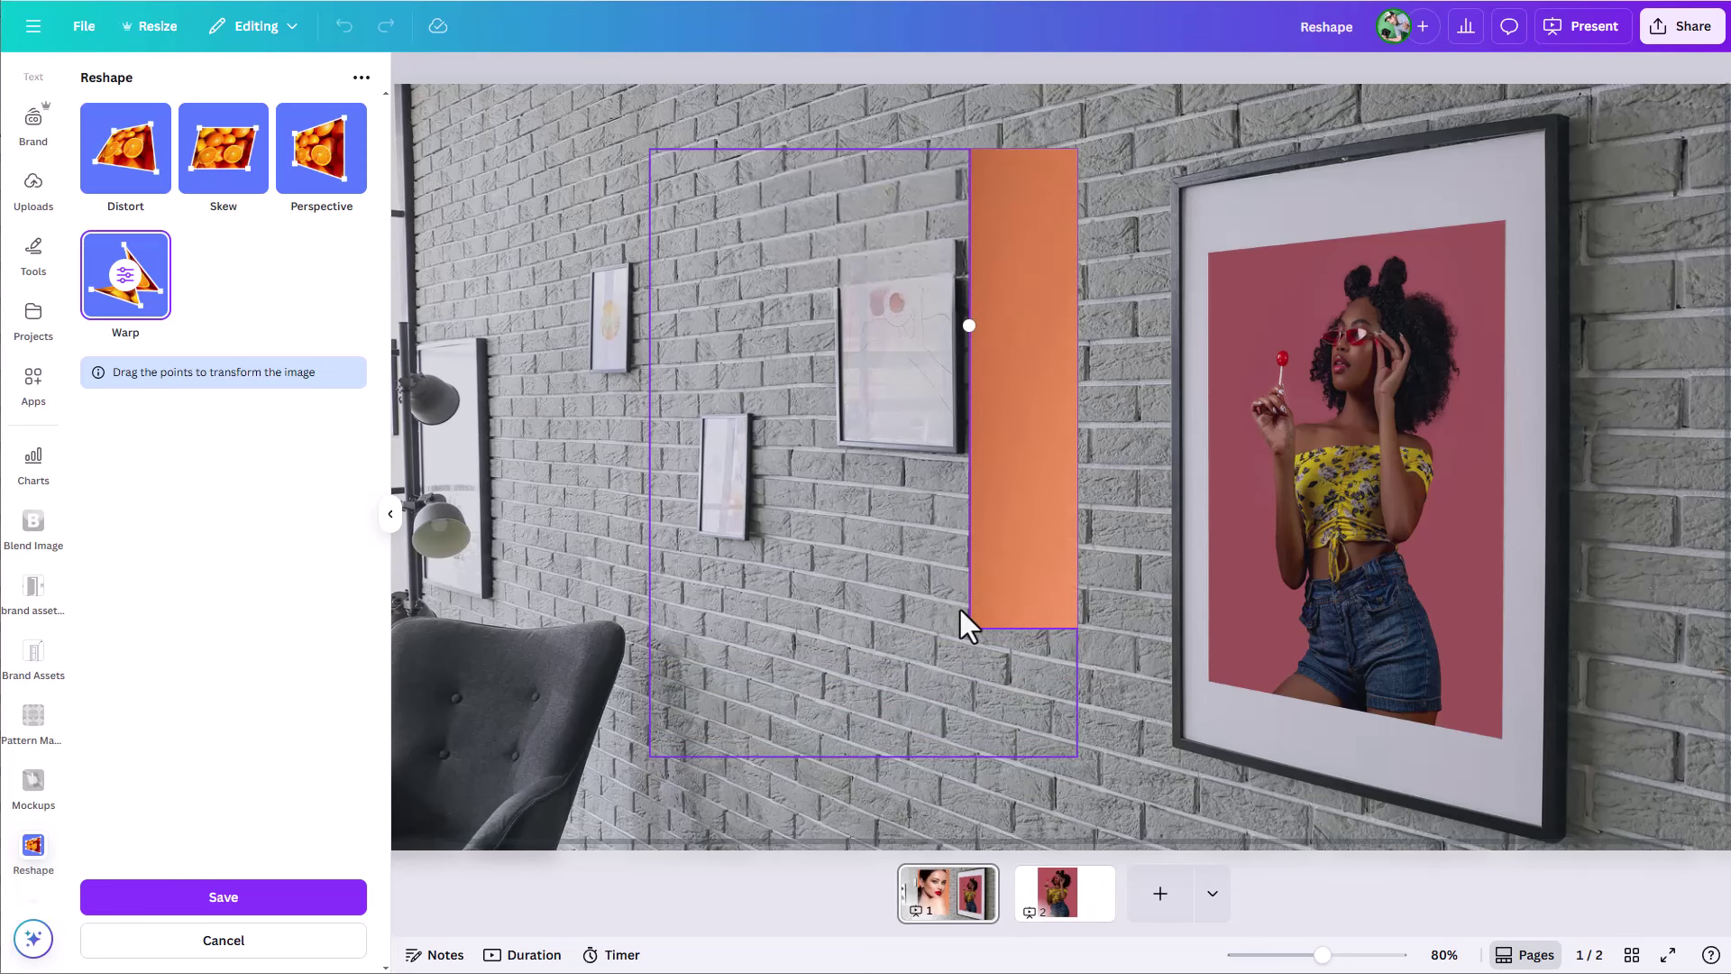
pyautogui.moveTo(1004, 584); pyautogui.dragTo(503, 712)
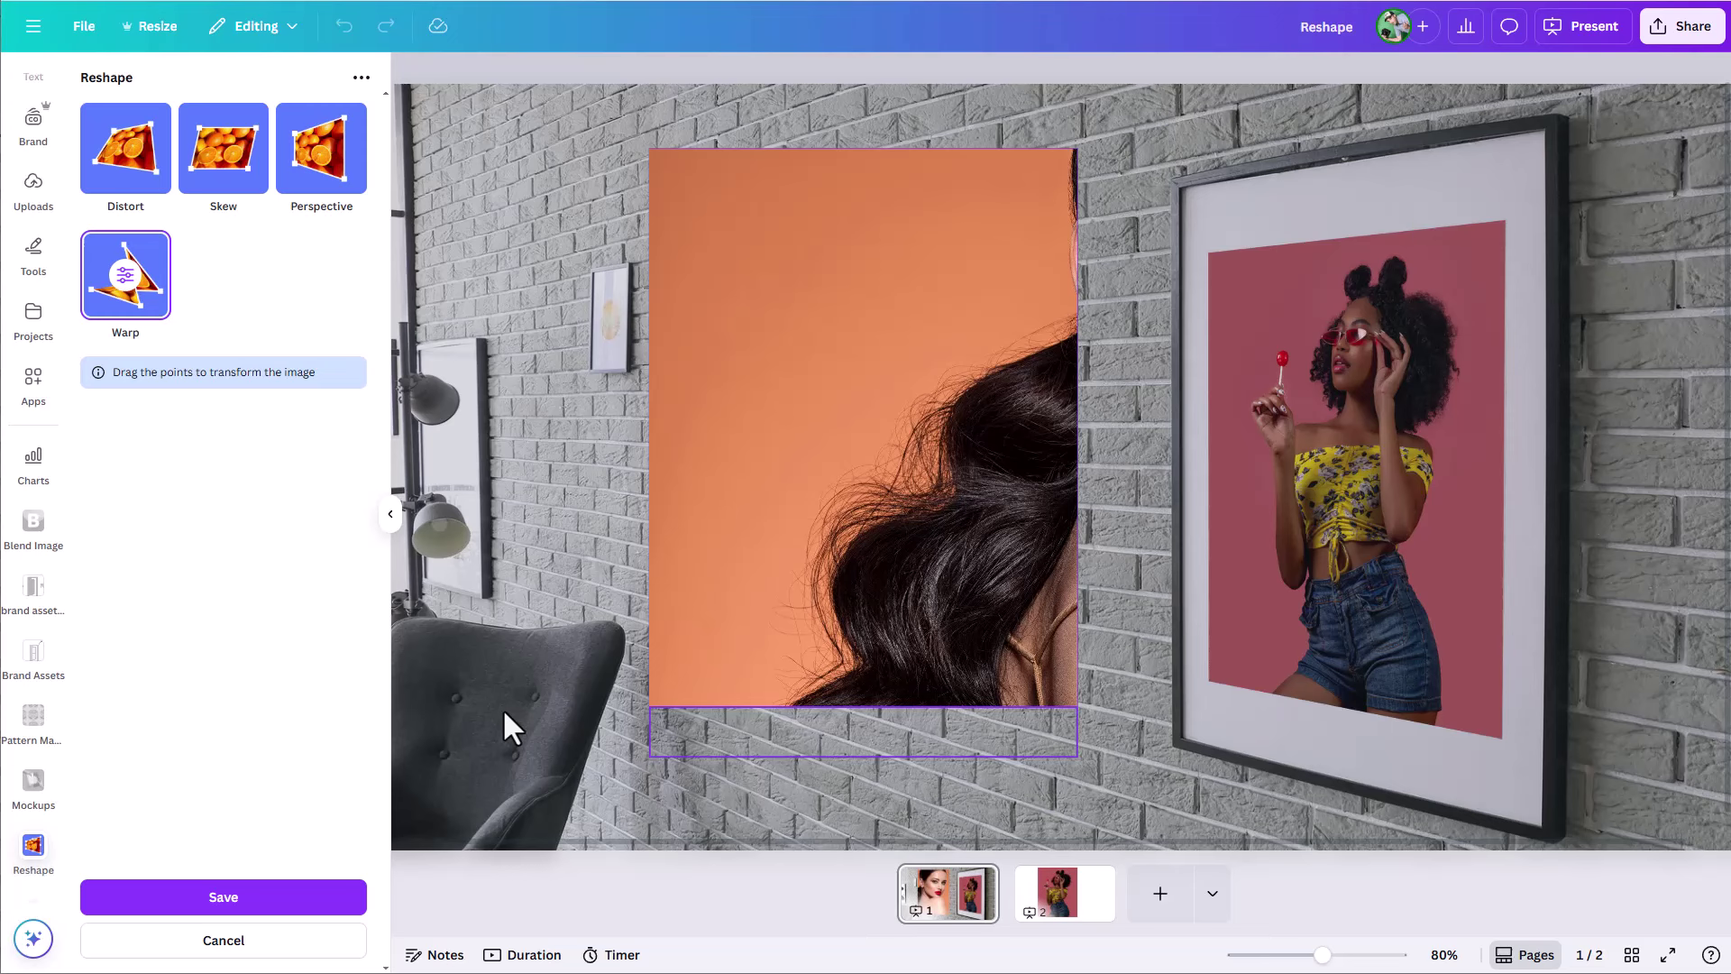
pyautogui.moveTo(916, 560); pyautogui.dragTo(480, 599)
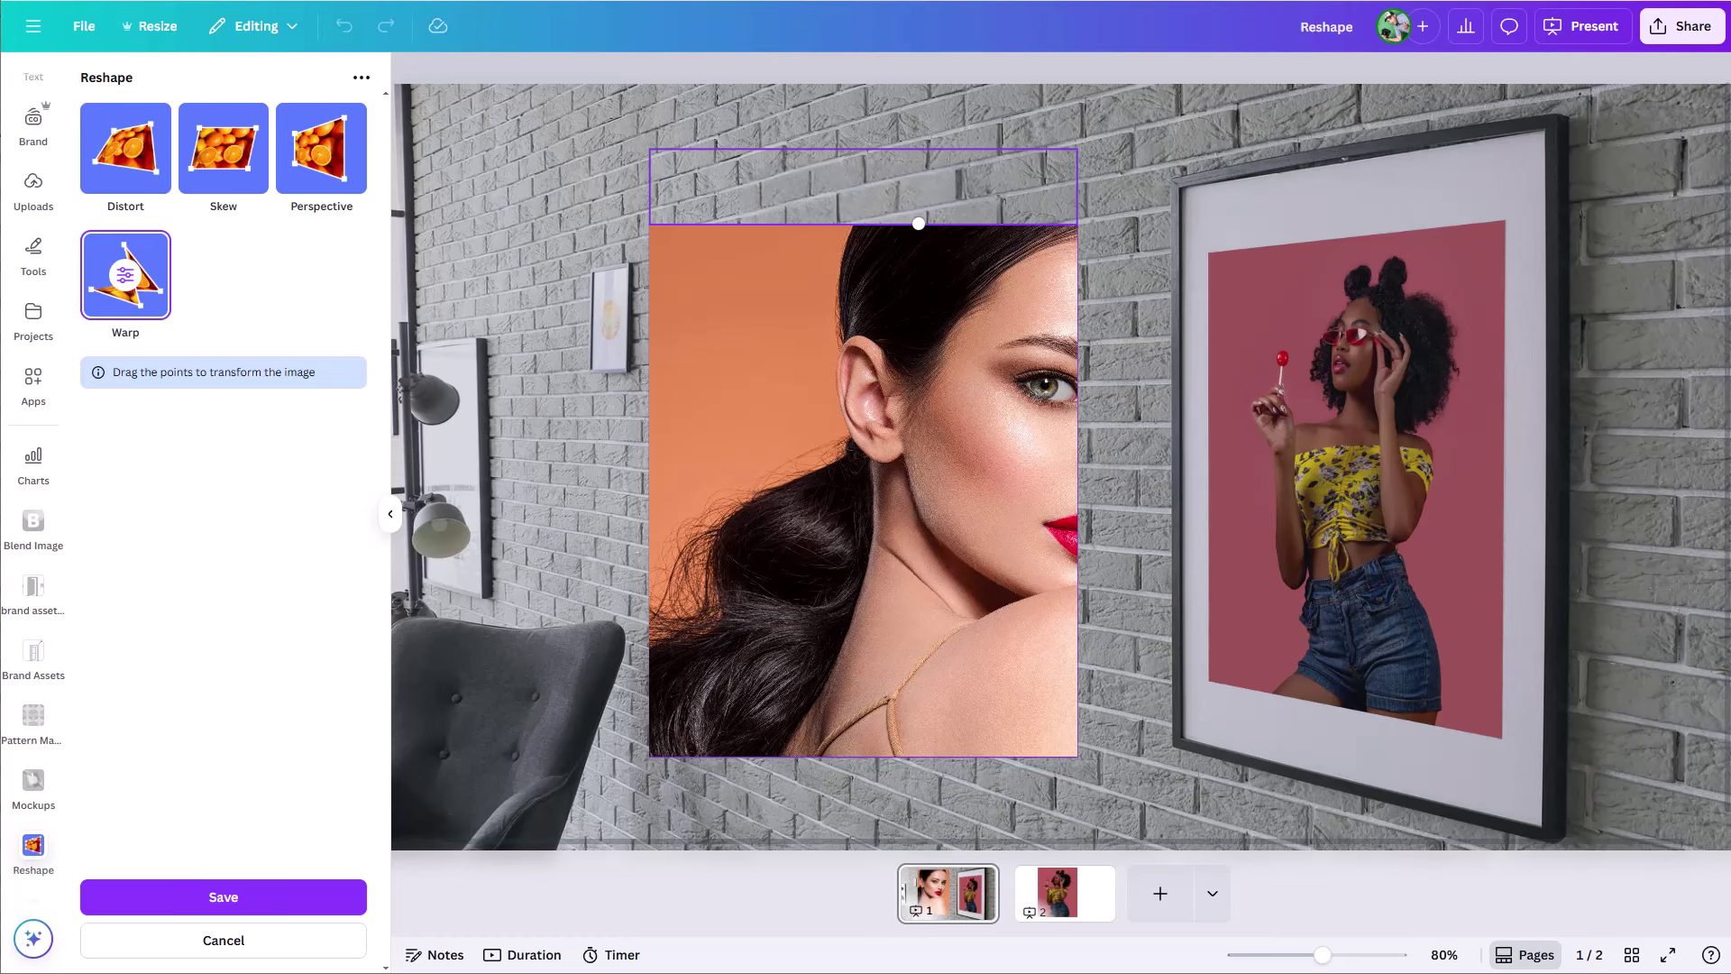
pyautogui.click(532, 384)
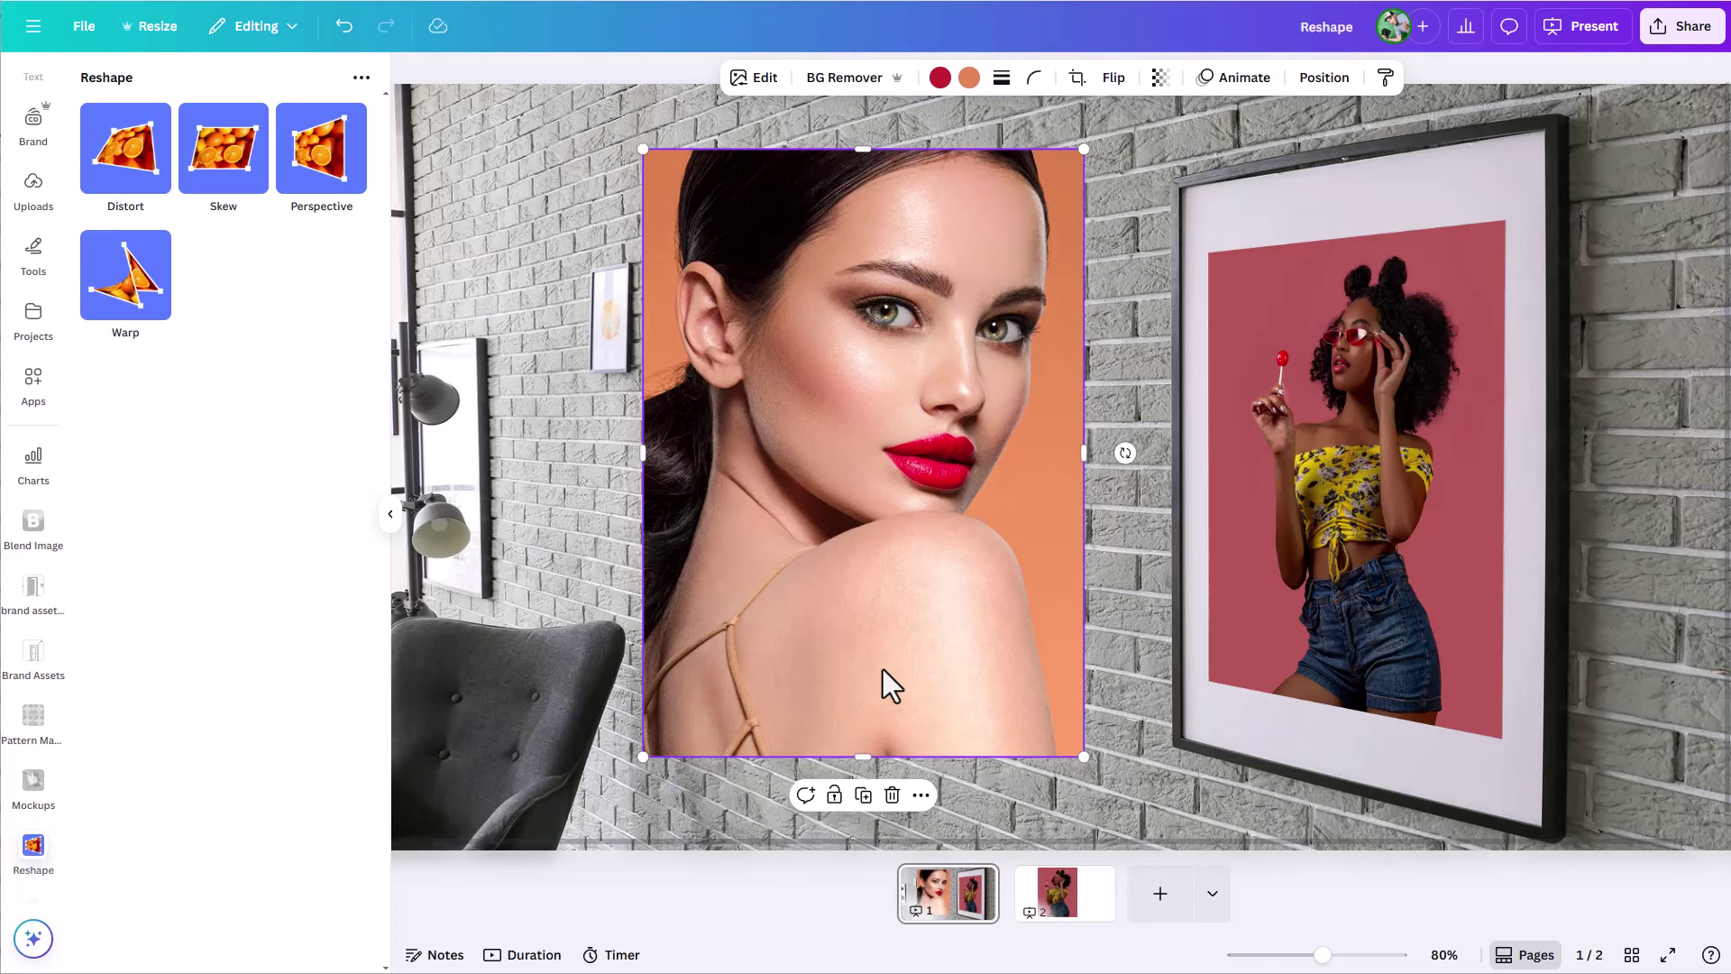
# Add a red square, move it over the portrait and place its layer directly beneath the portrait's layer
pyautogui.press('r')
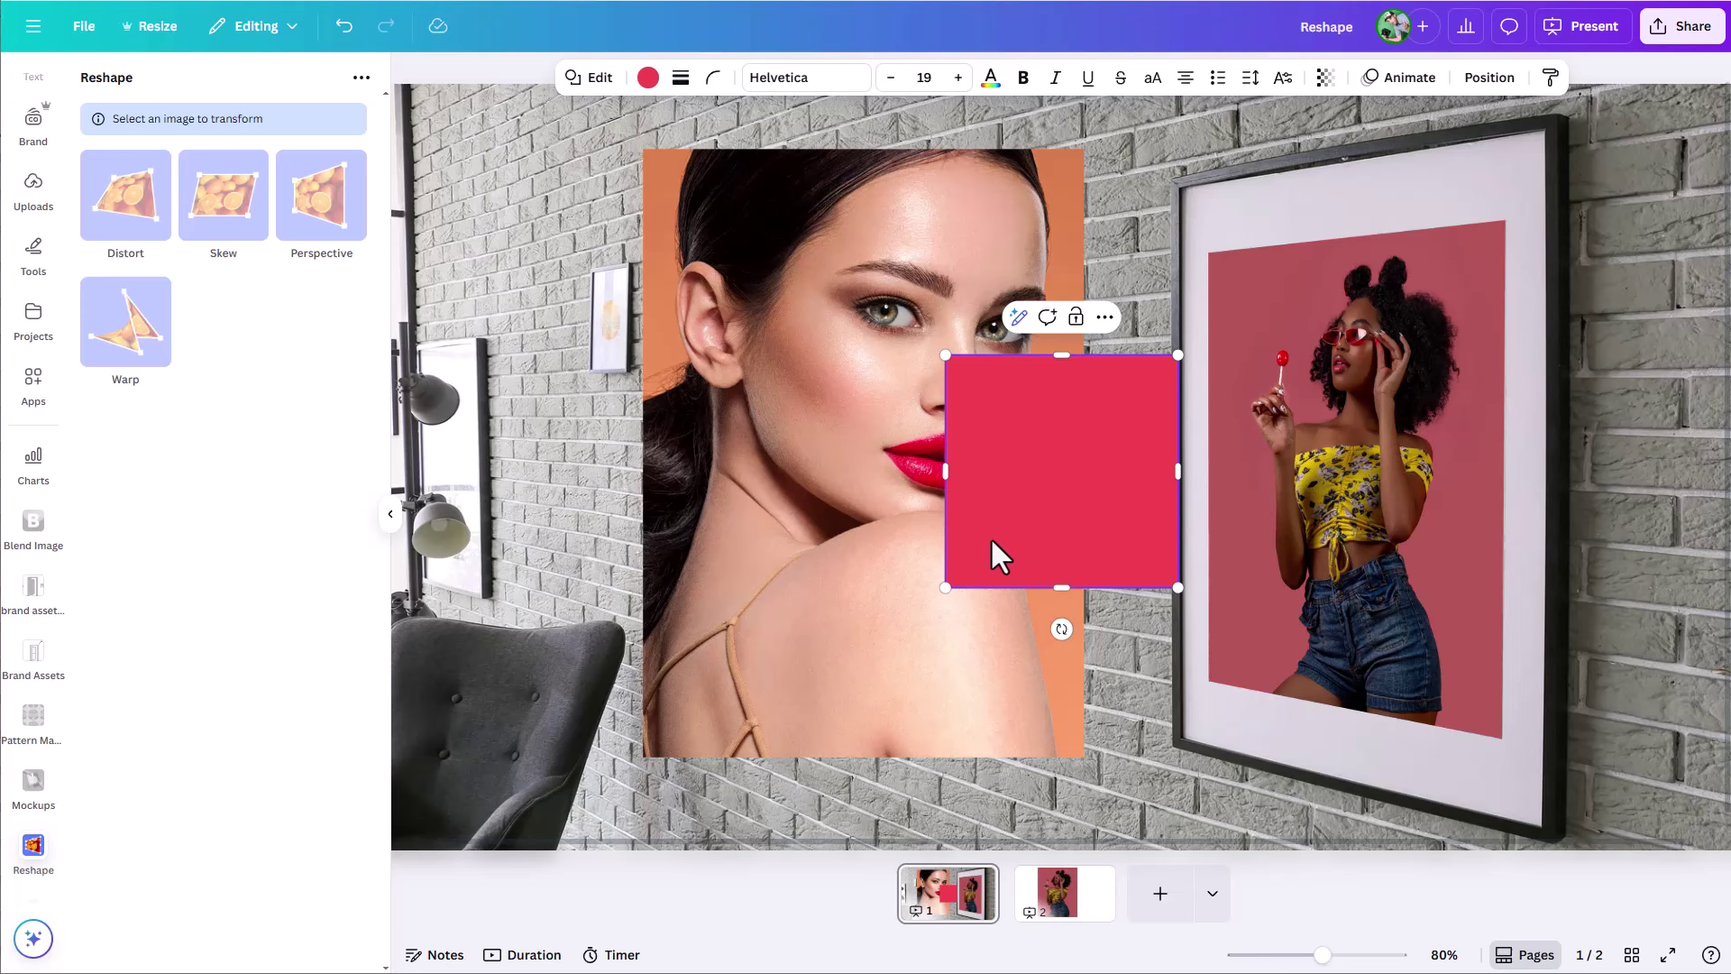
pyautogui.moveTo(1032, 577); pyautogui.dragTo(836, 598)
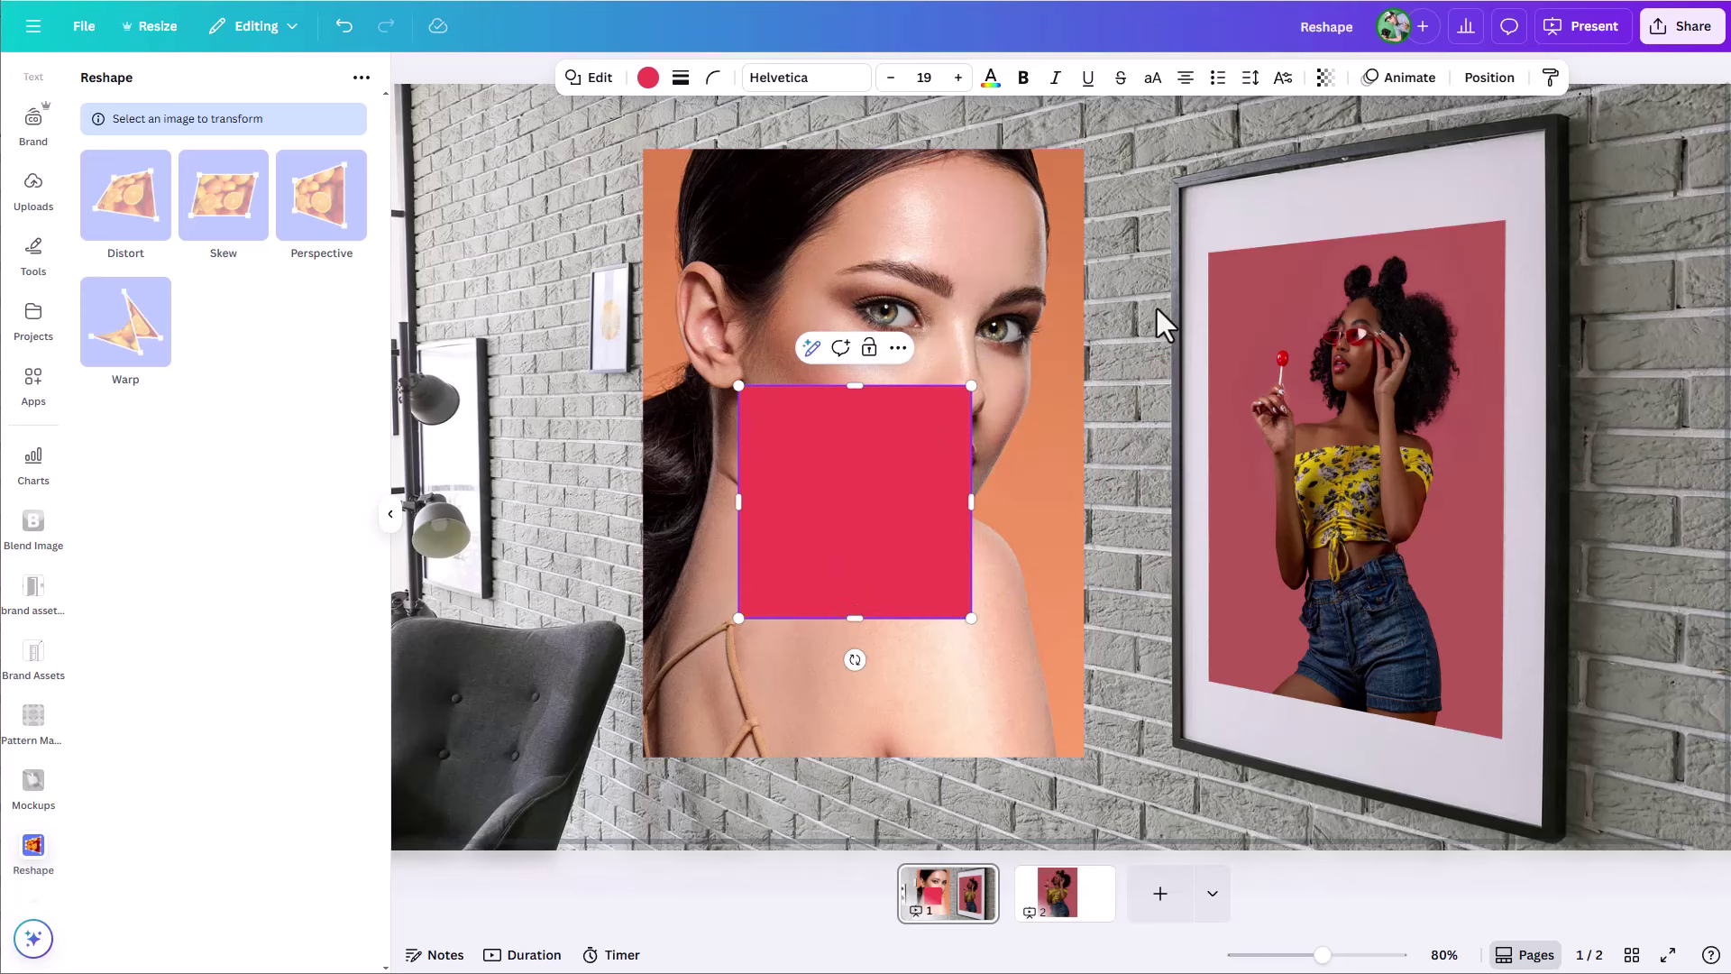
pyautogui.click(1486, 81)
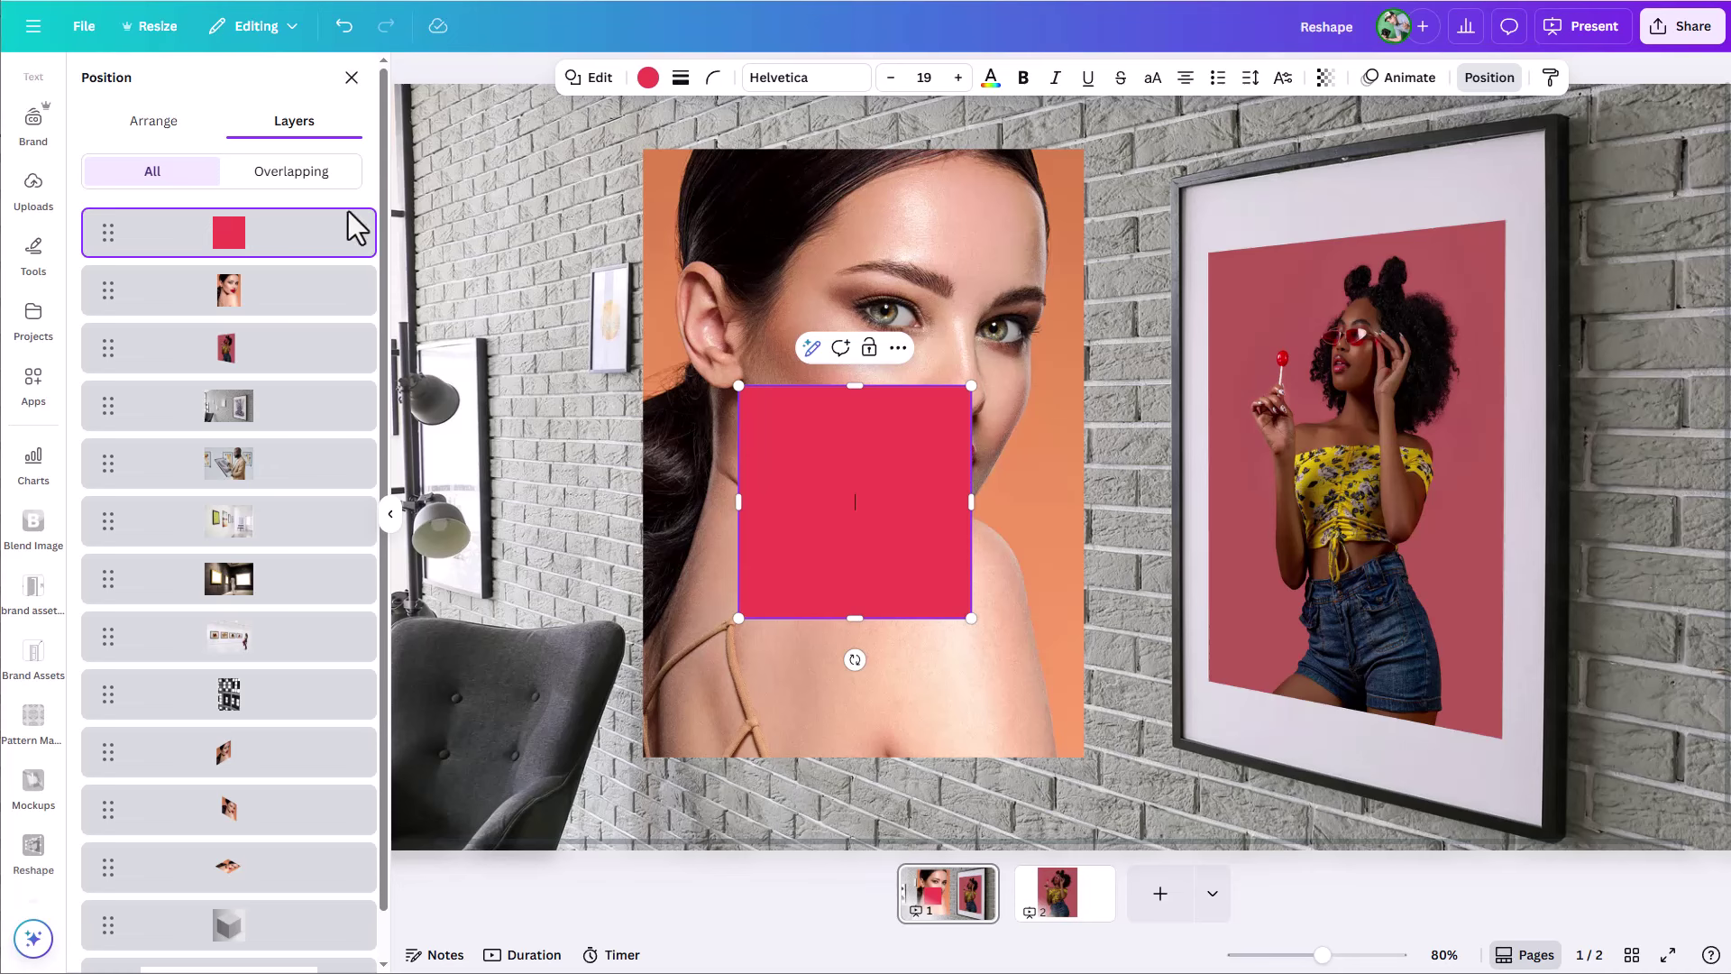
pyautogui.moveTo(177, 236); pyautogui.dragTo(176, 323)
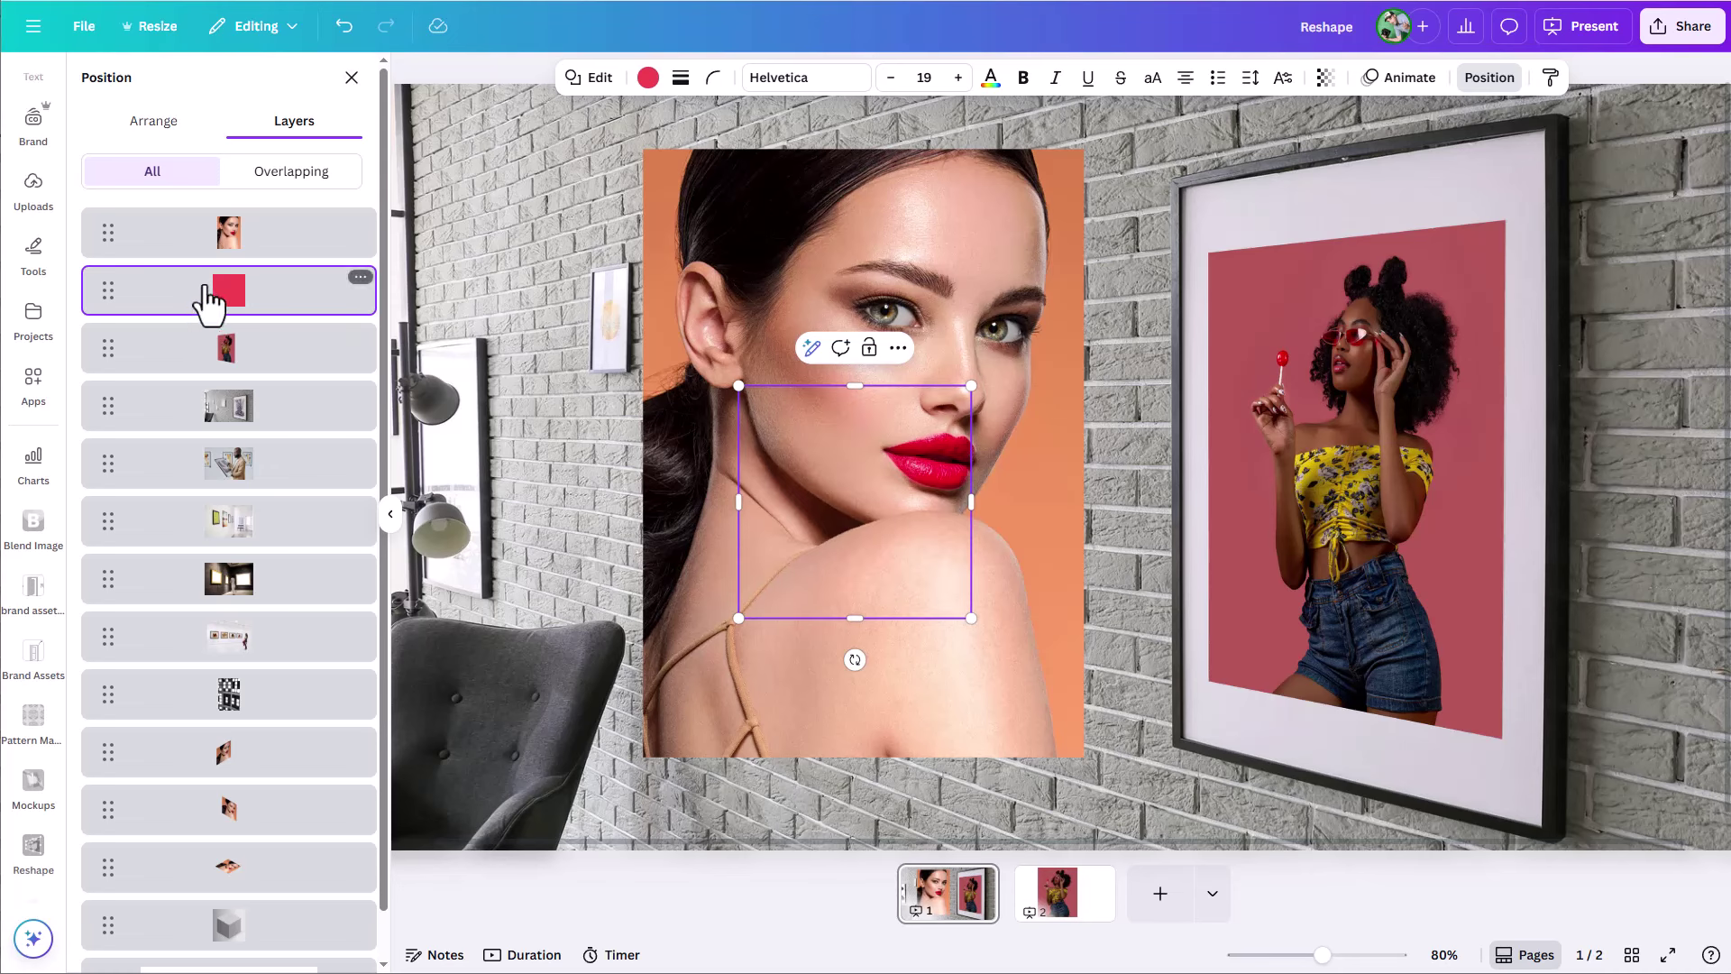
# Select the portrait and red square layers together and download the selection as a PNG named Reshape
pyautogui.click(209, 239)
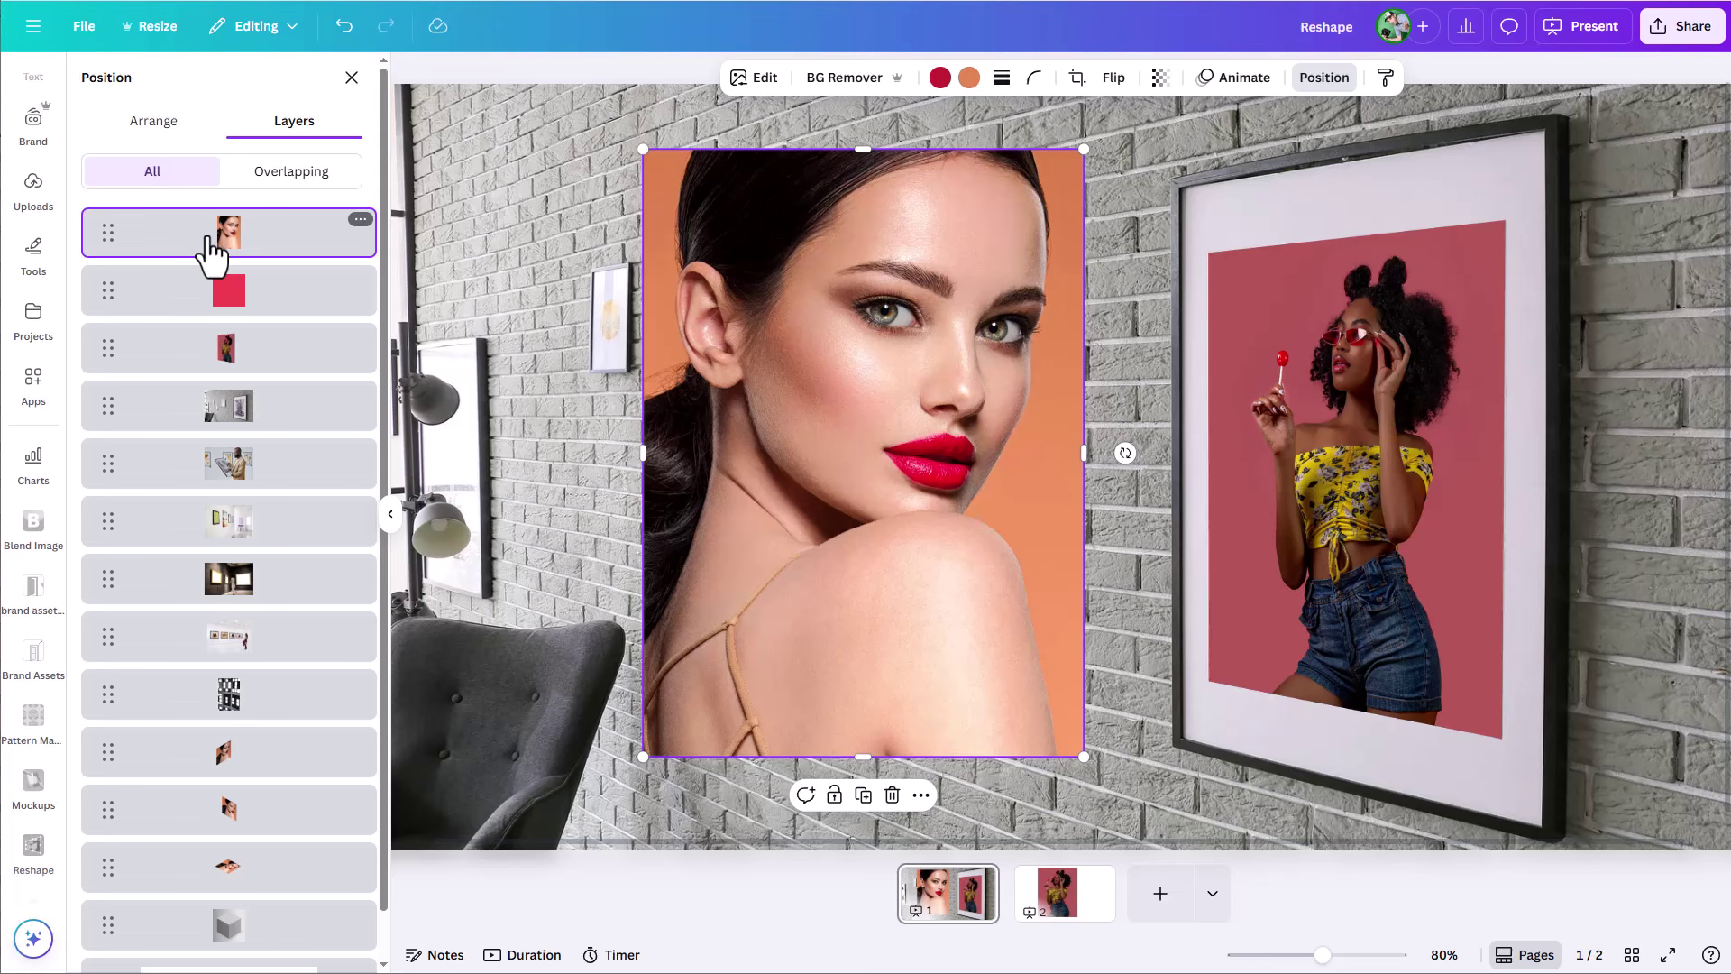
pyautogui.keyDown('shift'); pyautogui.click(186, 305); pyautogui.keyUp('shift')
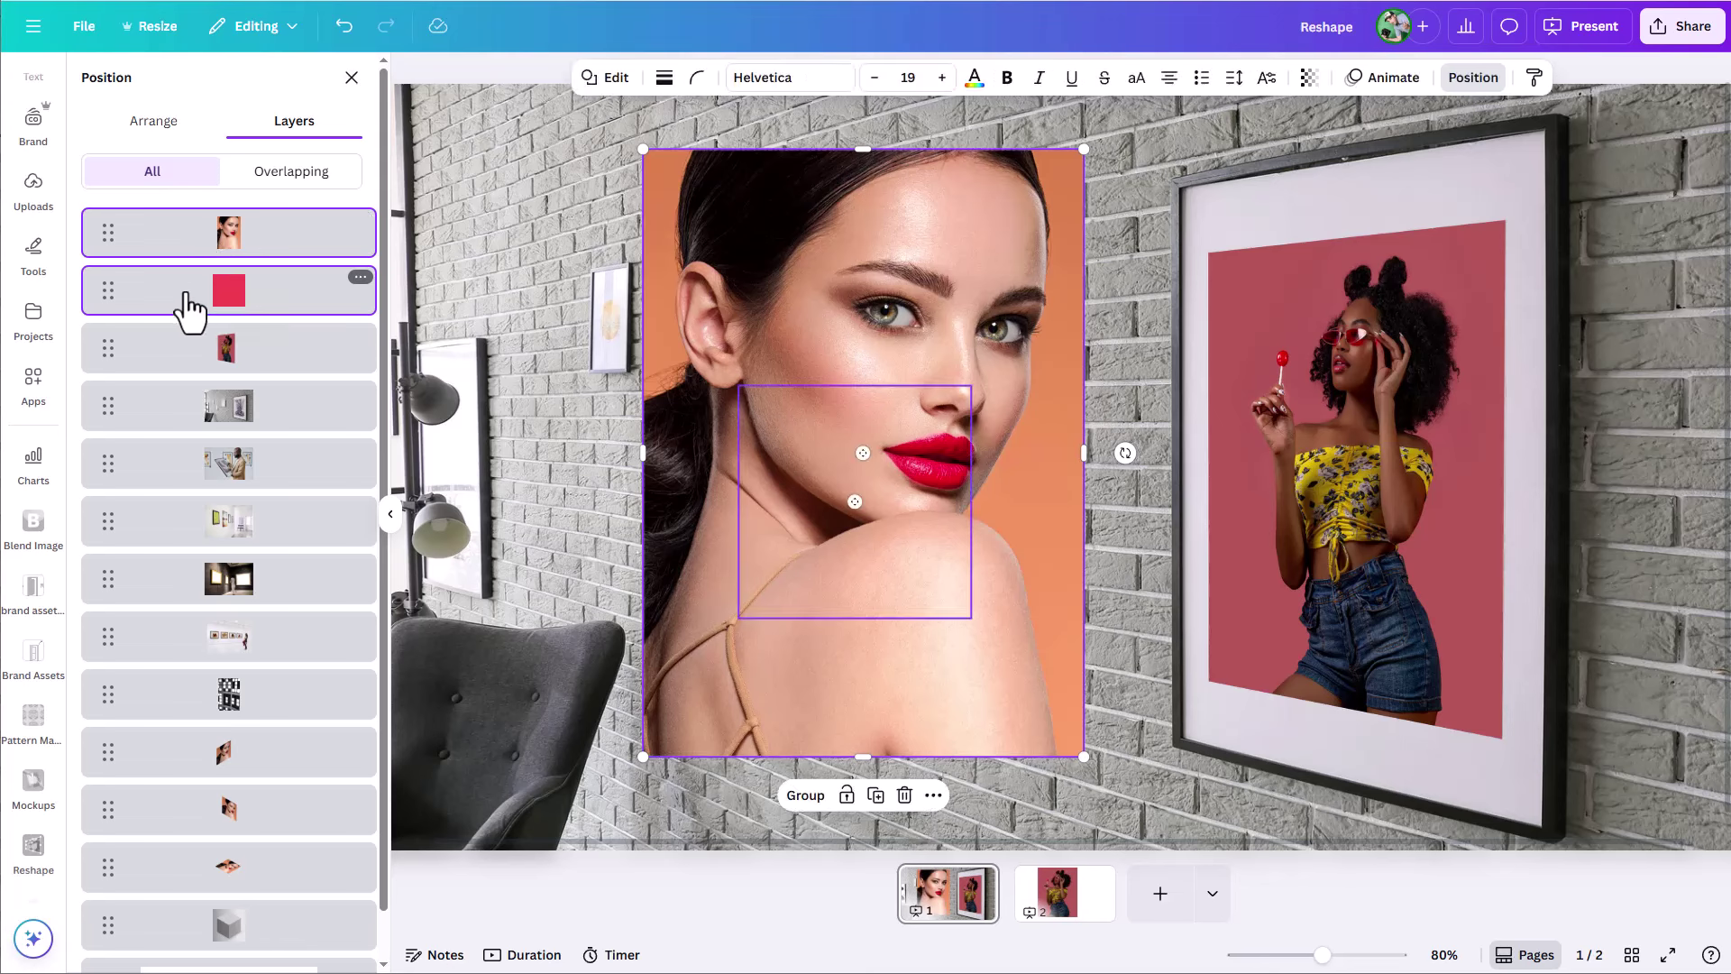
pyautogui.rightClick(187, 294)
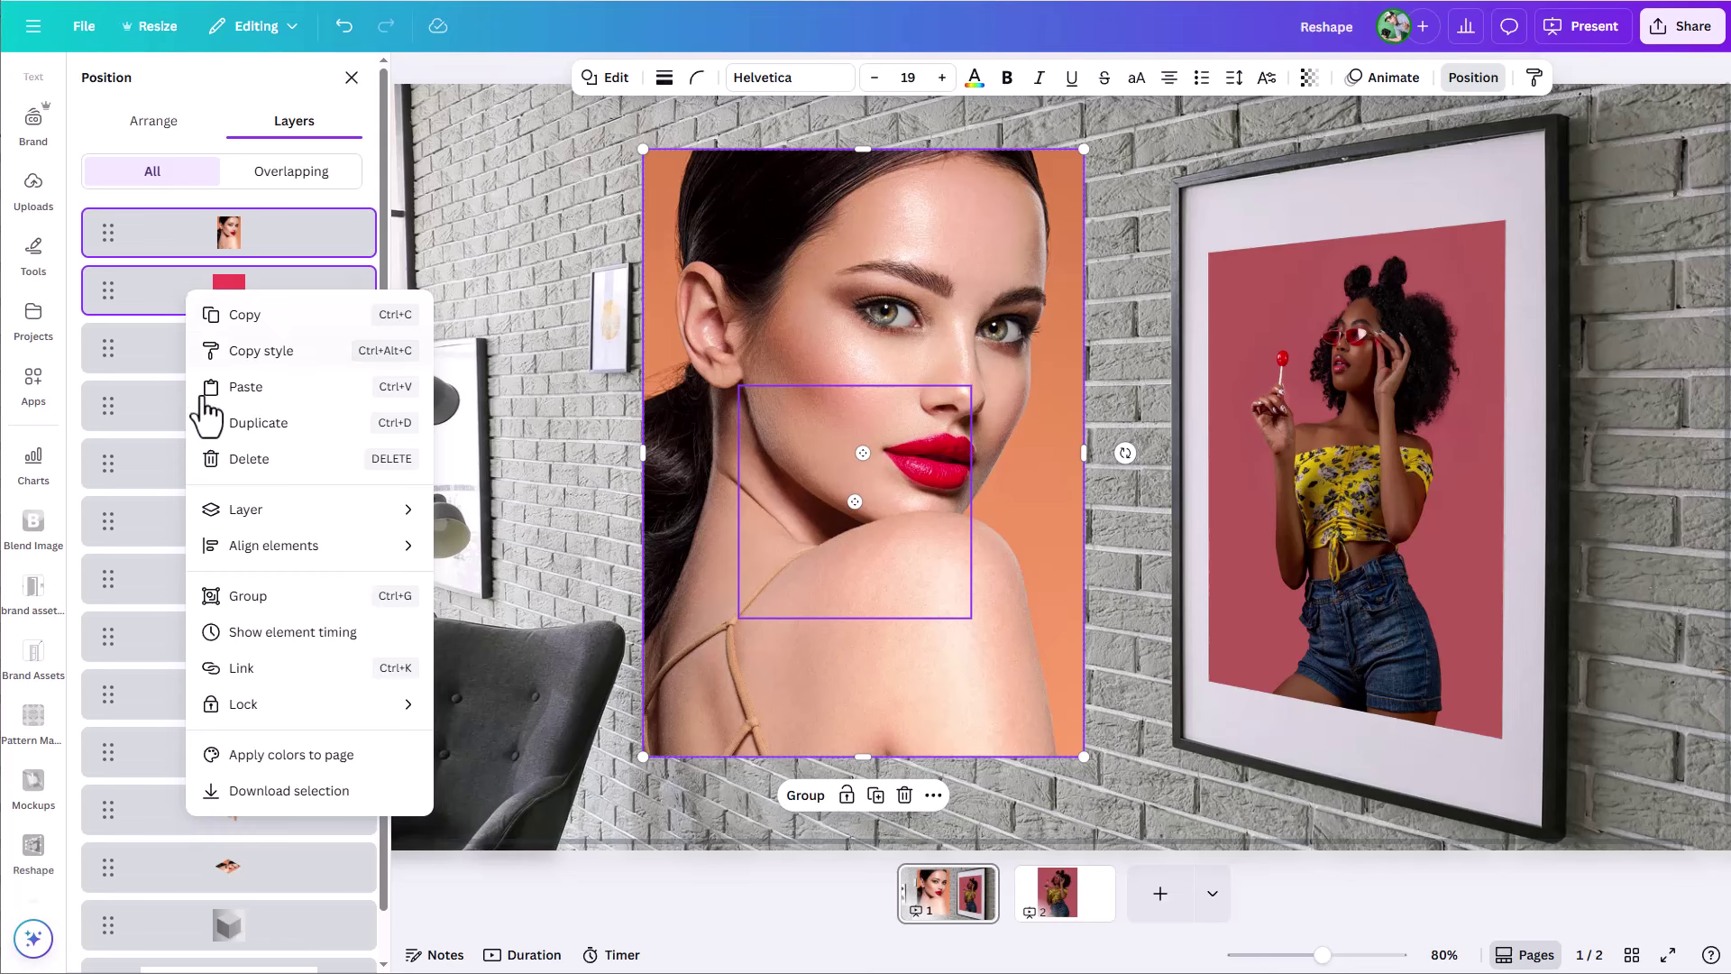
pyautogui.click(266, 794)
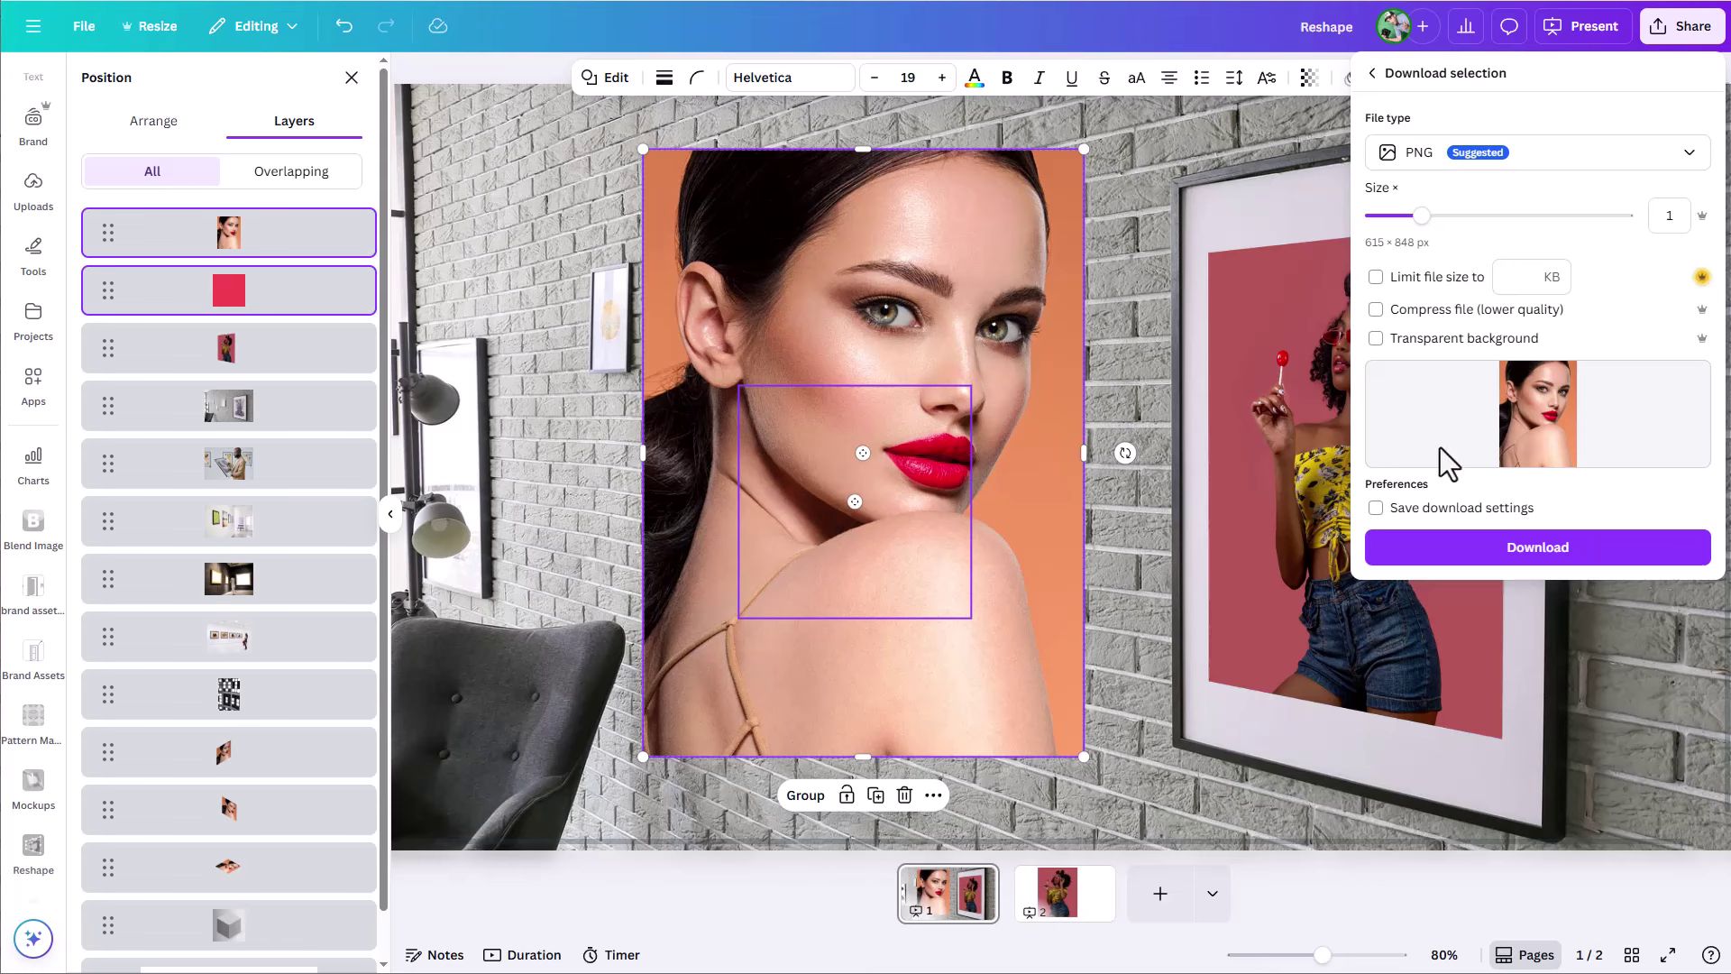
pyautogui.click(1523, 550)
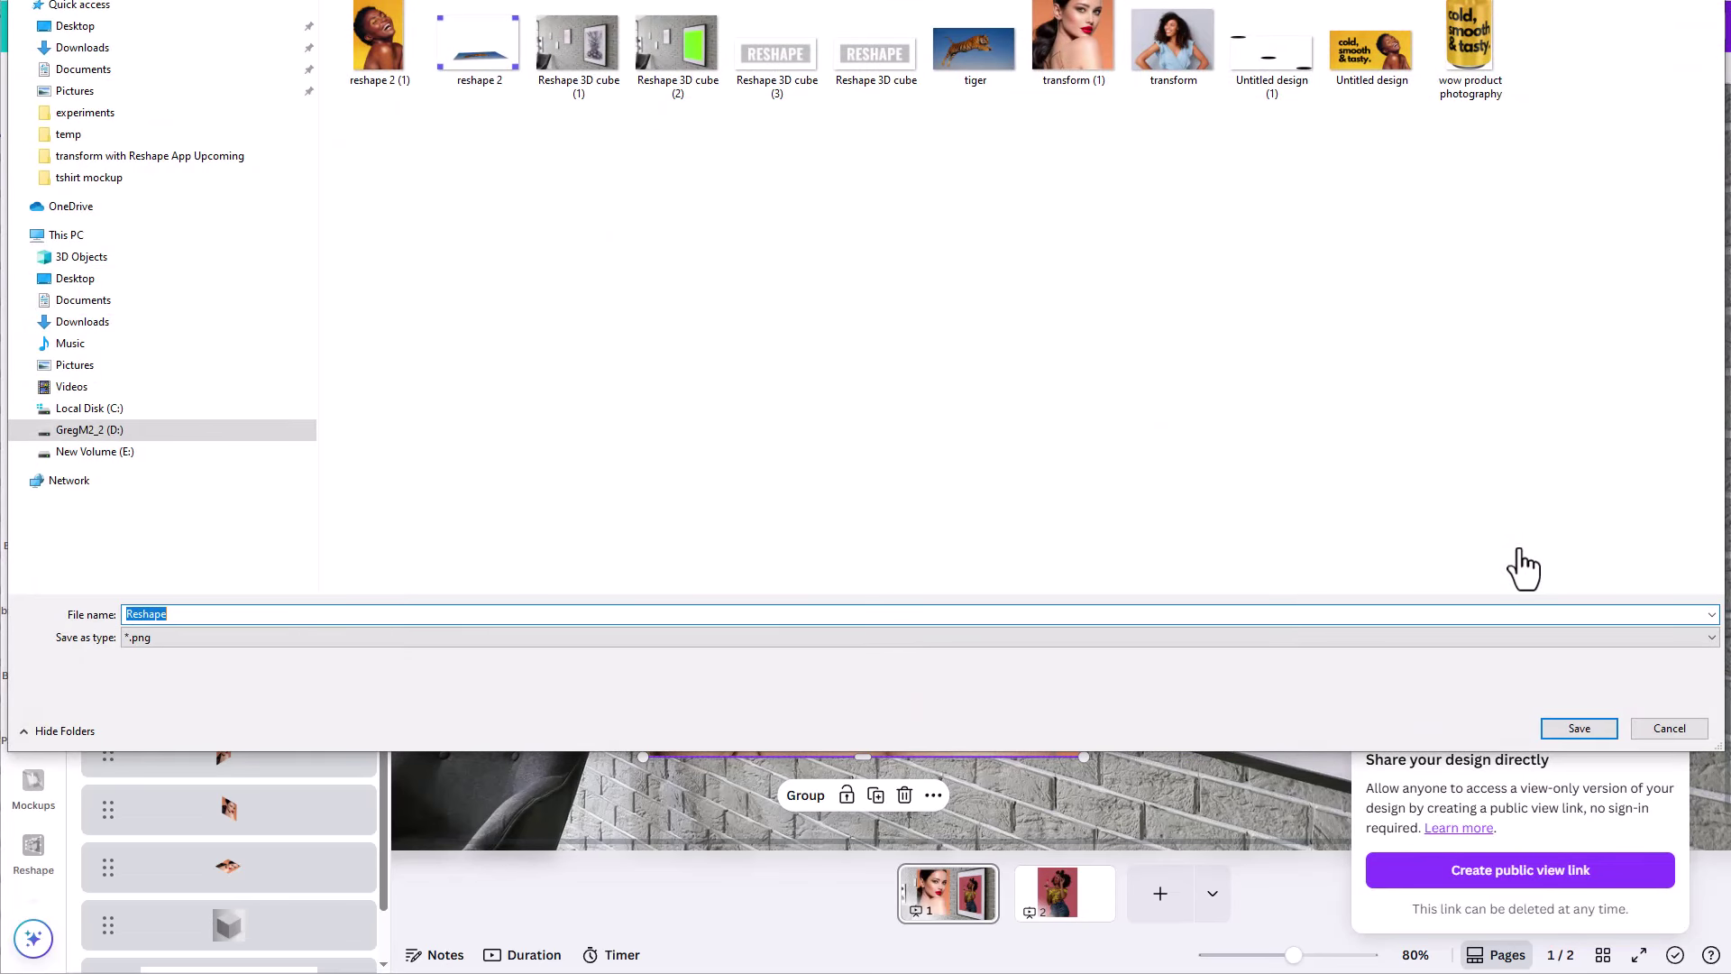
pyautogui.click(1587, 725)
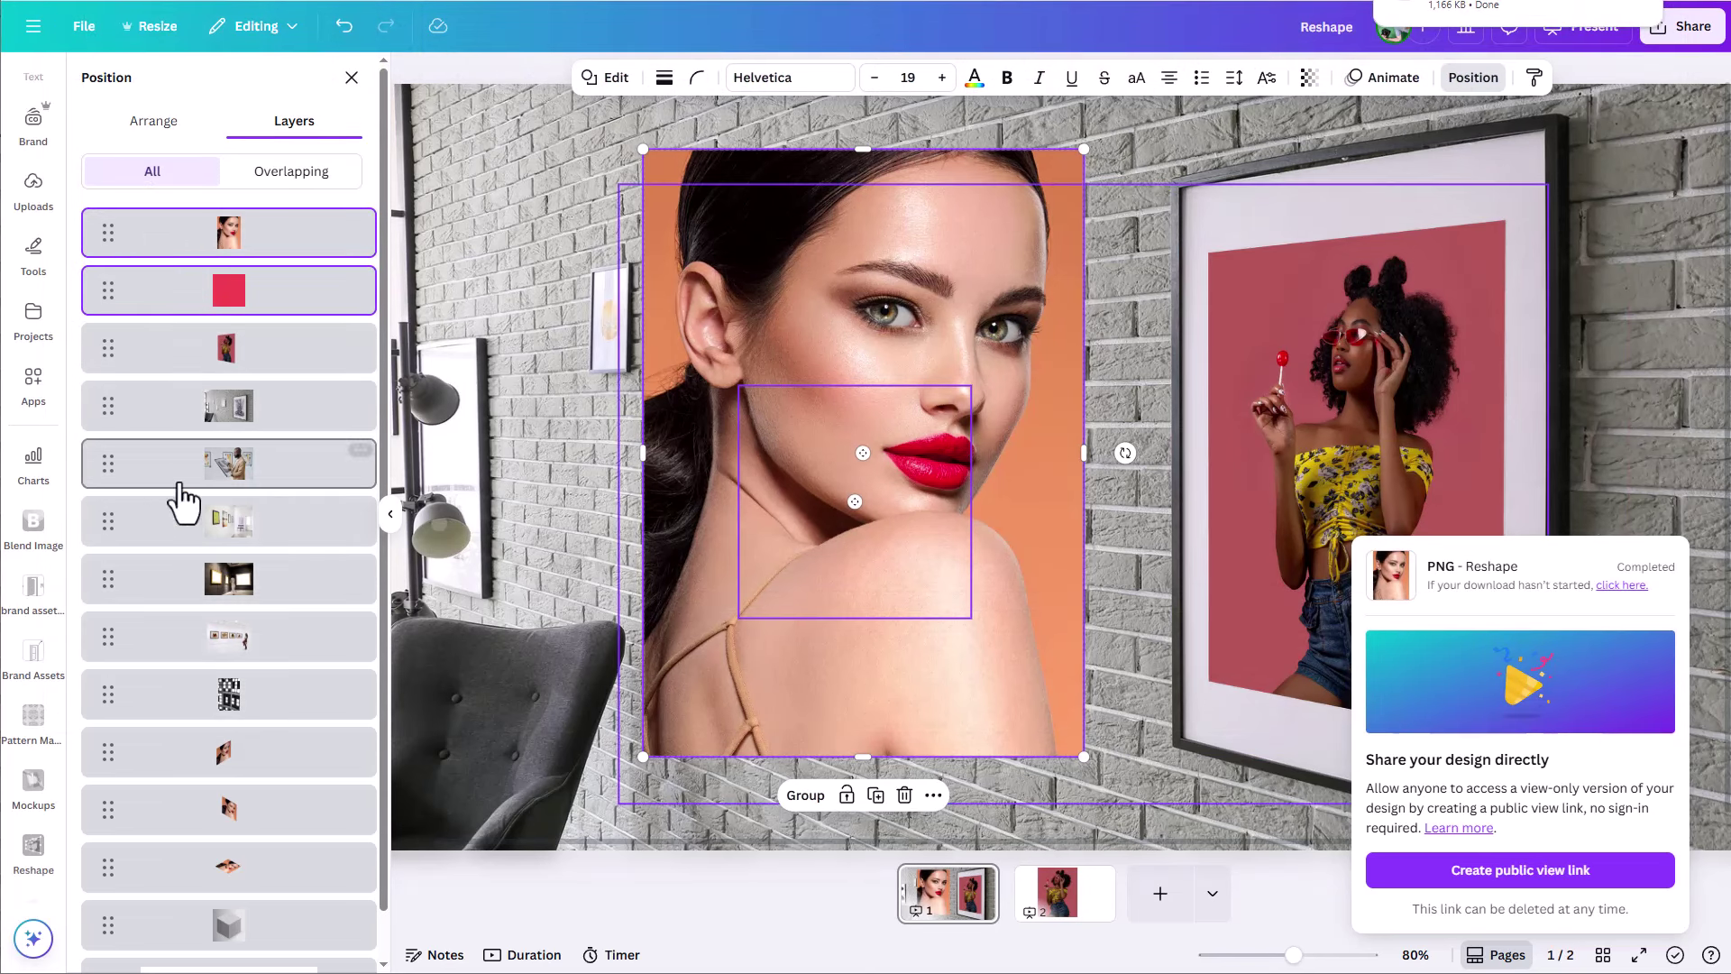
# Upload the downloaded Reshape.png, add it to the page and move it toward the large frame
pyautogui.click(36, 207)
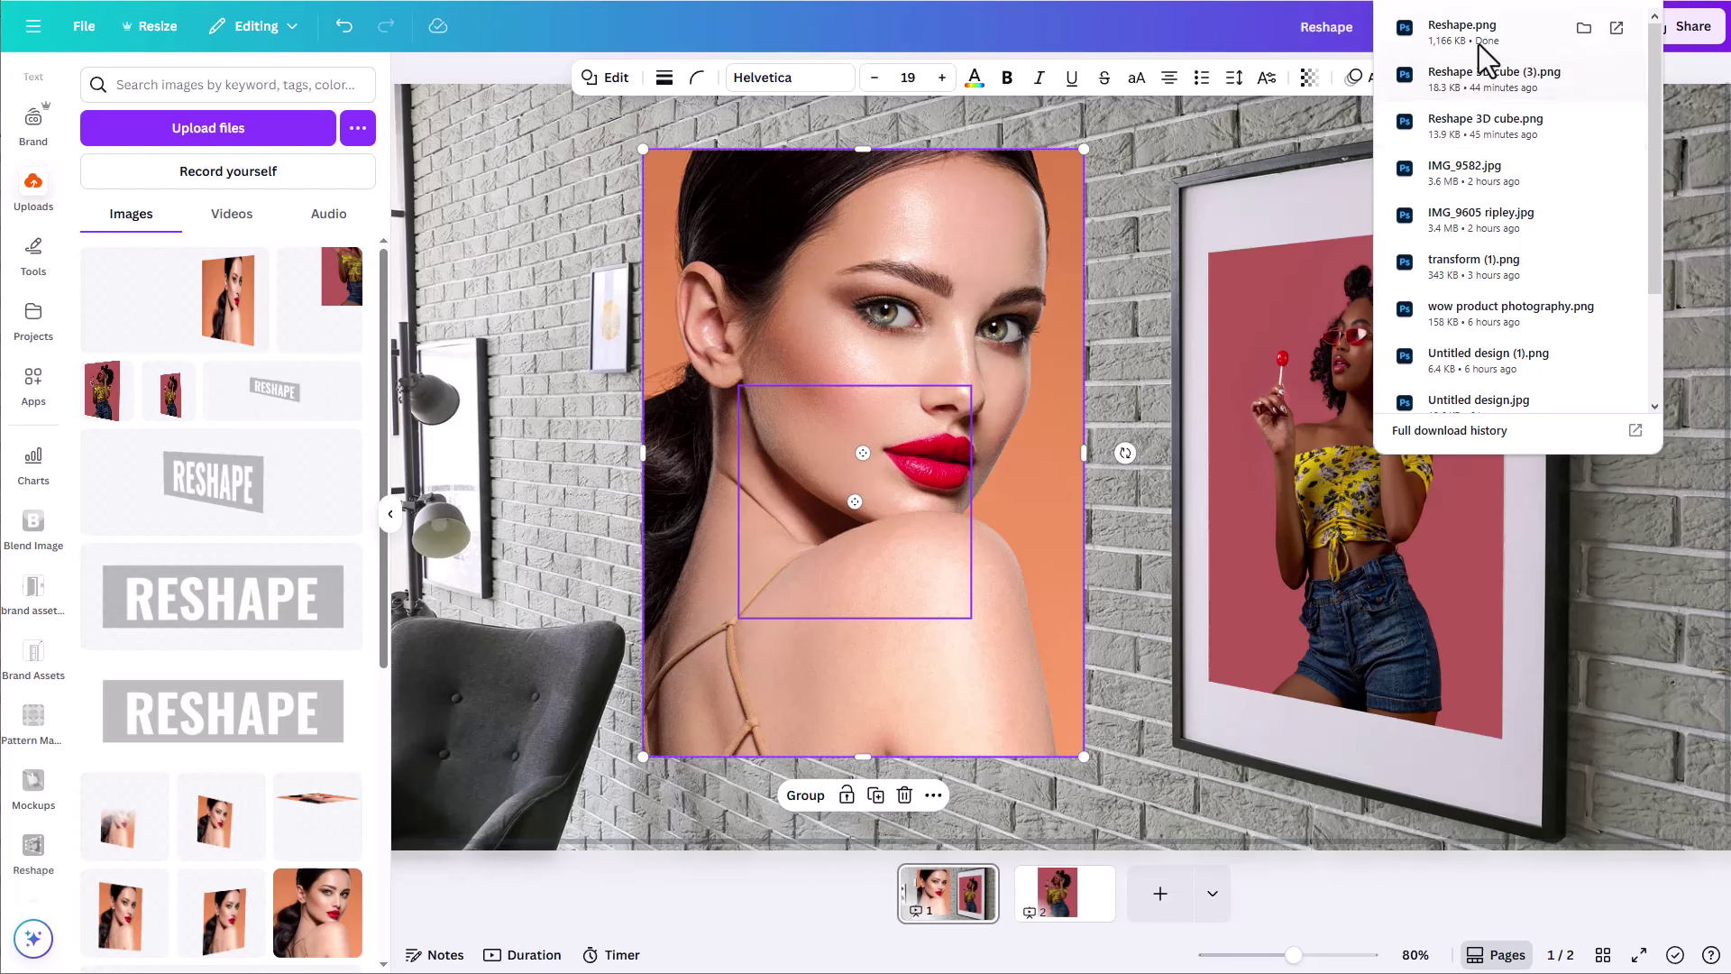
pyautogui.moveTo(1483, 41); pyautogui.dragTo(283, 453)
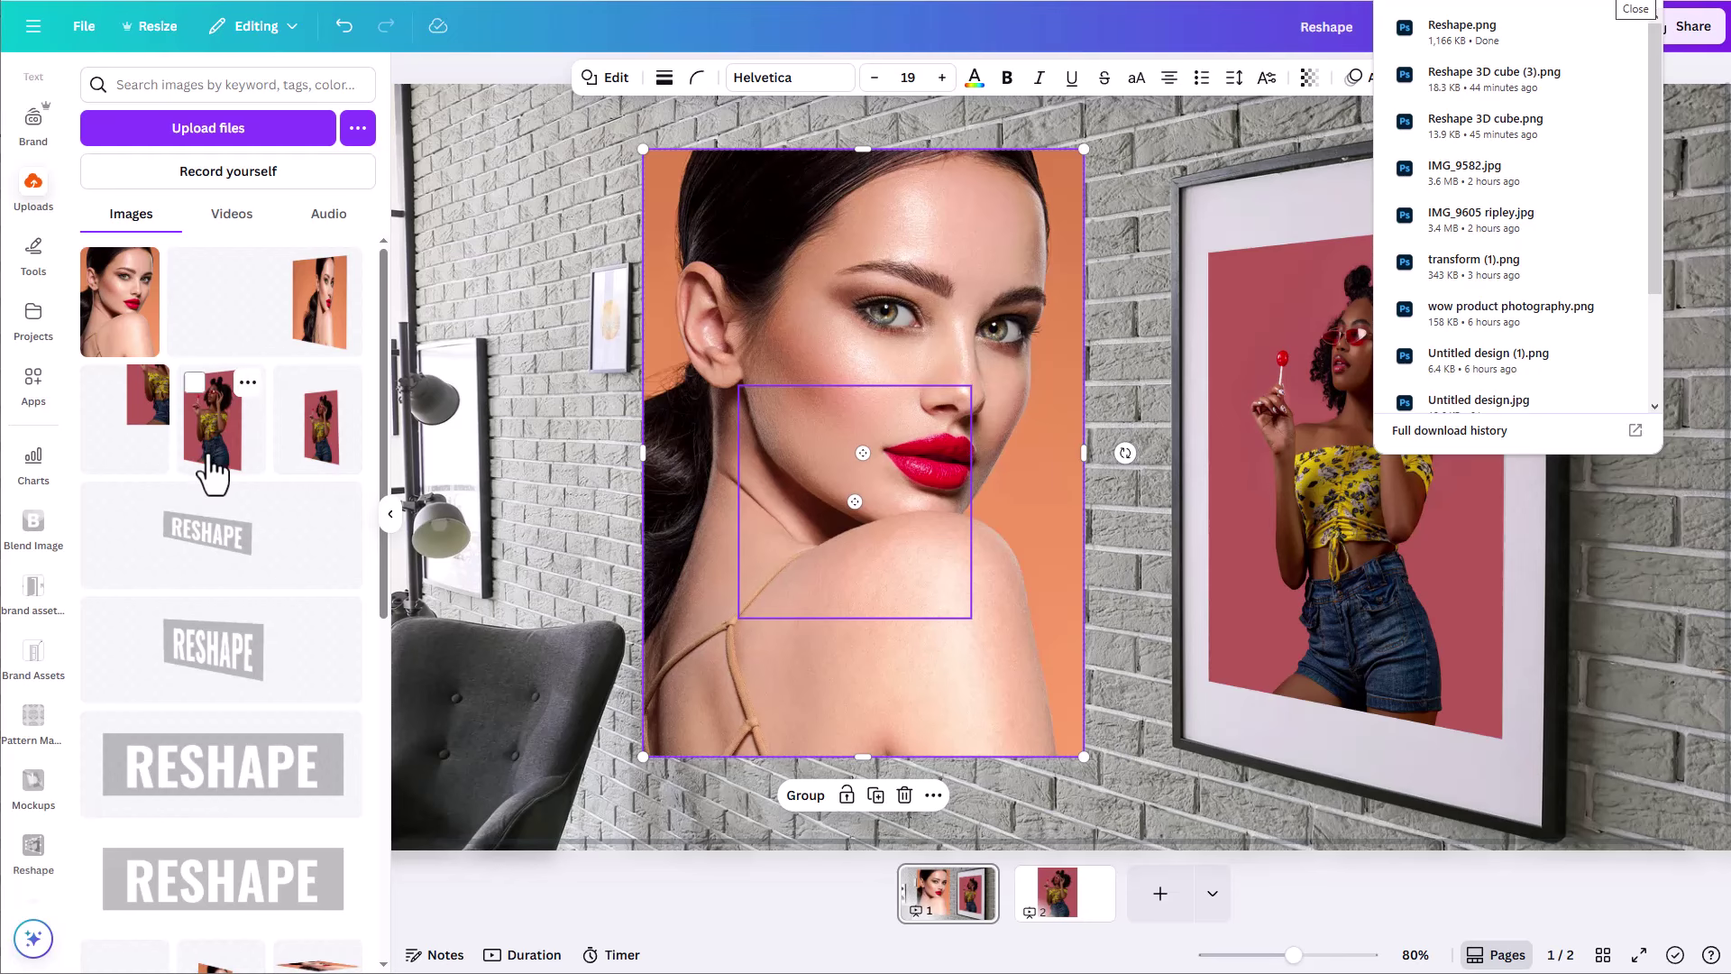
pyautogui.click(137, 347)
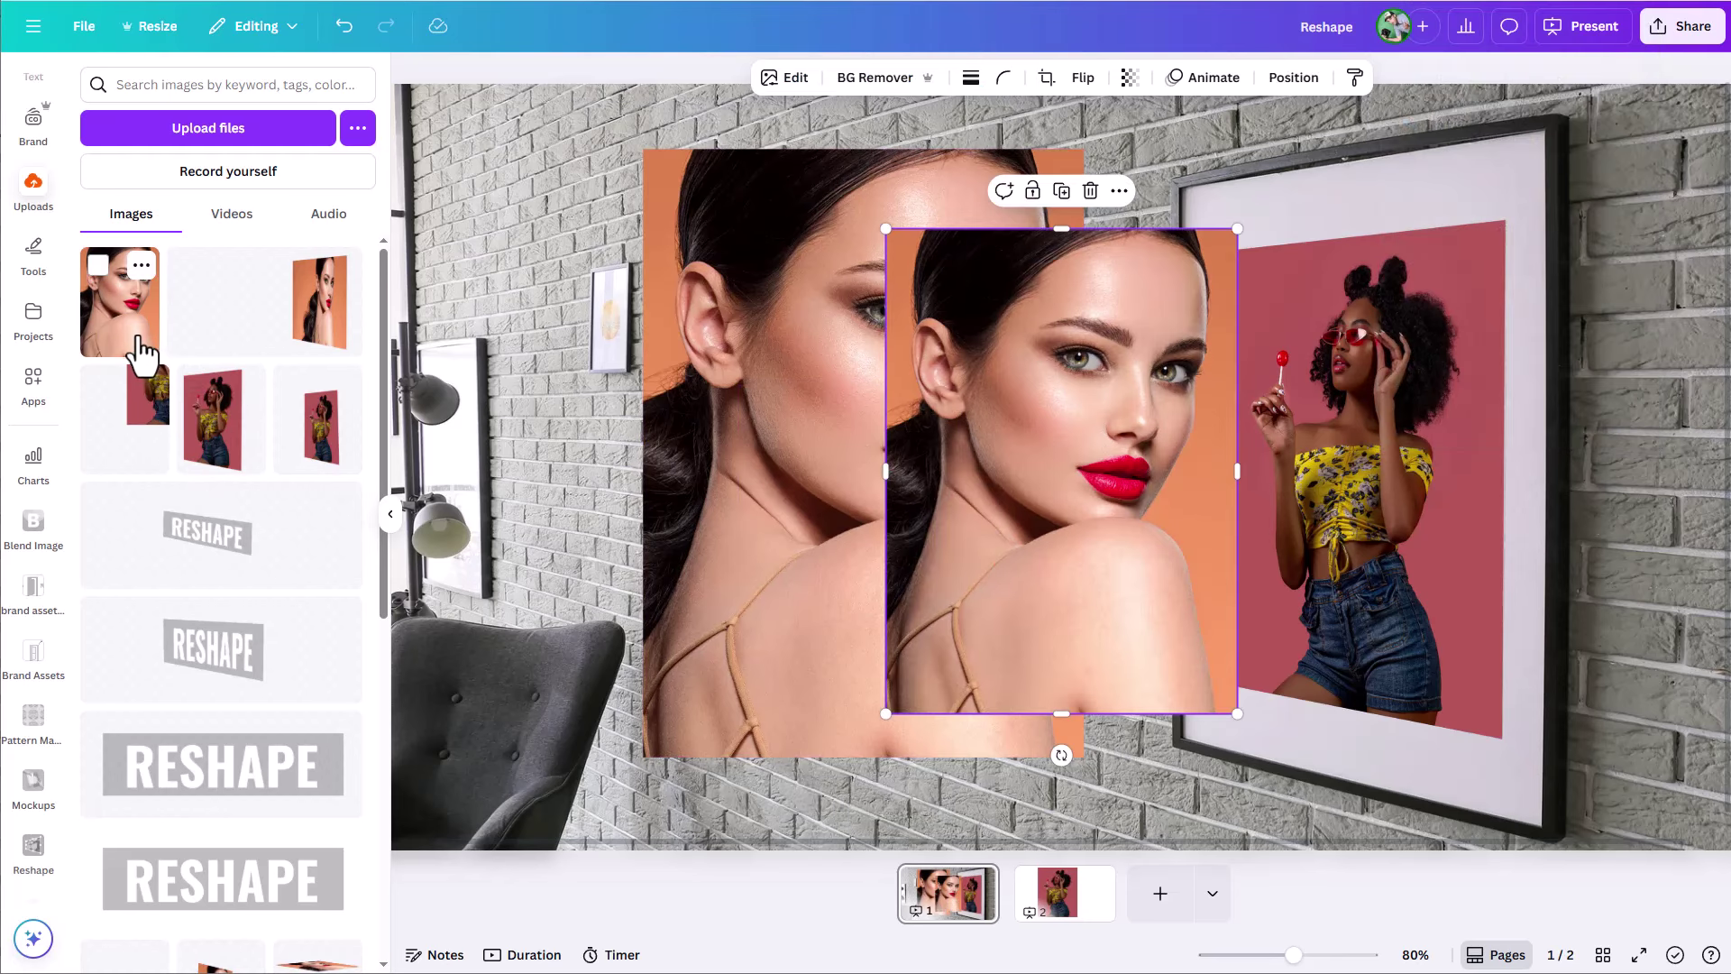
pyautogui.moveTo(1064, 539); pyautogui.dragTo(1187, 613)
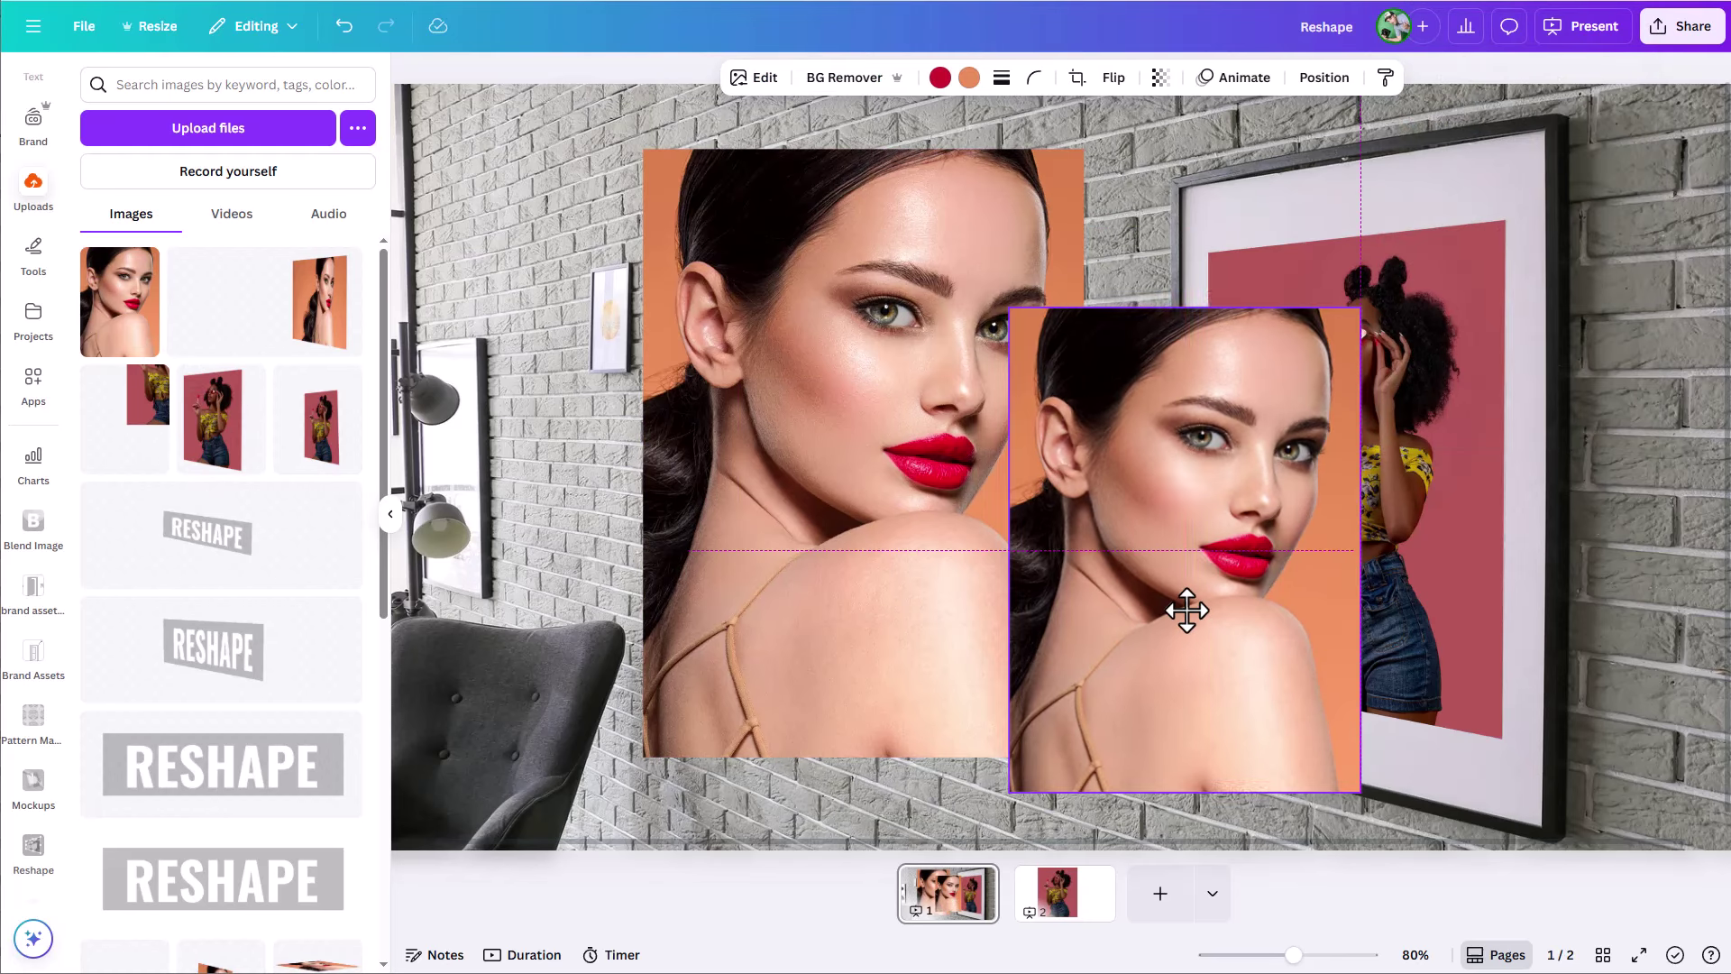
# Delete the original cropped portrait and the red square beneath it
pyautogui.click(836, 517)
pyautogui.press('Delete')
pyautogui.click(834, 501)
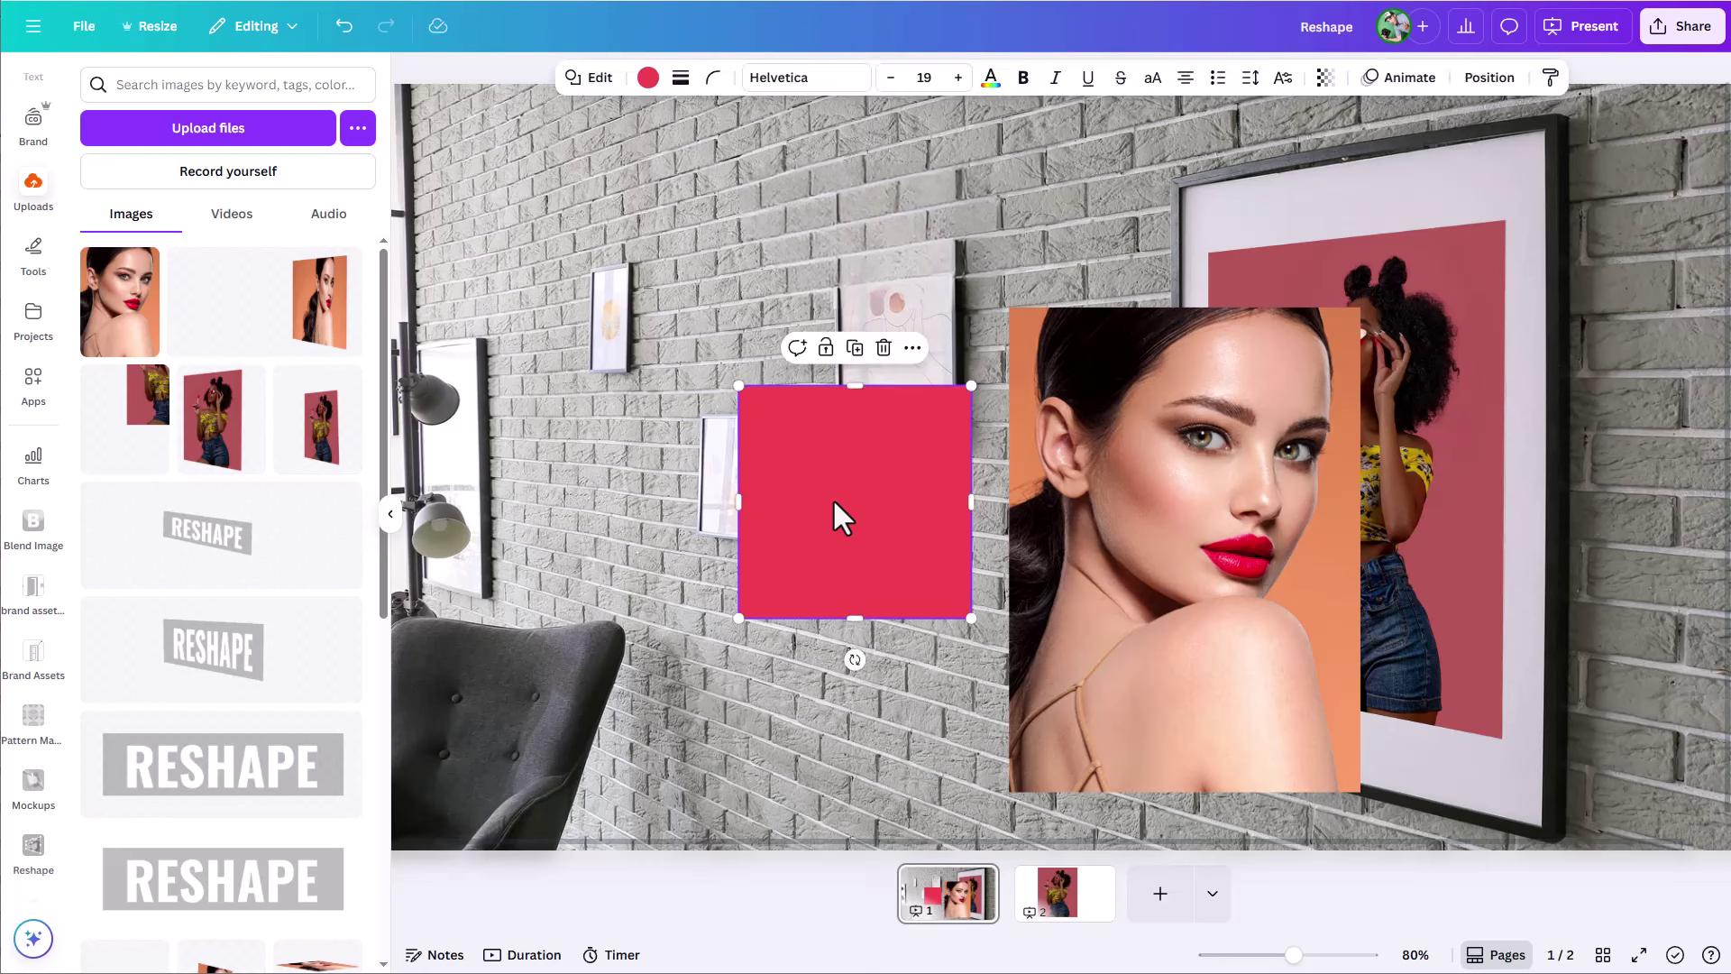
pyautogui.press('Delete')
# Check the uploaded portrait's crop area, cancel the crop, and move the portrait over the photo in the large frame
pyautogui.moveTo(1017, 553); pyautogui.dragTo(832, 486)
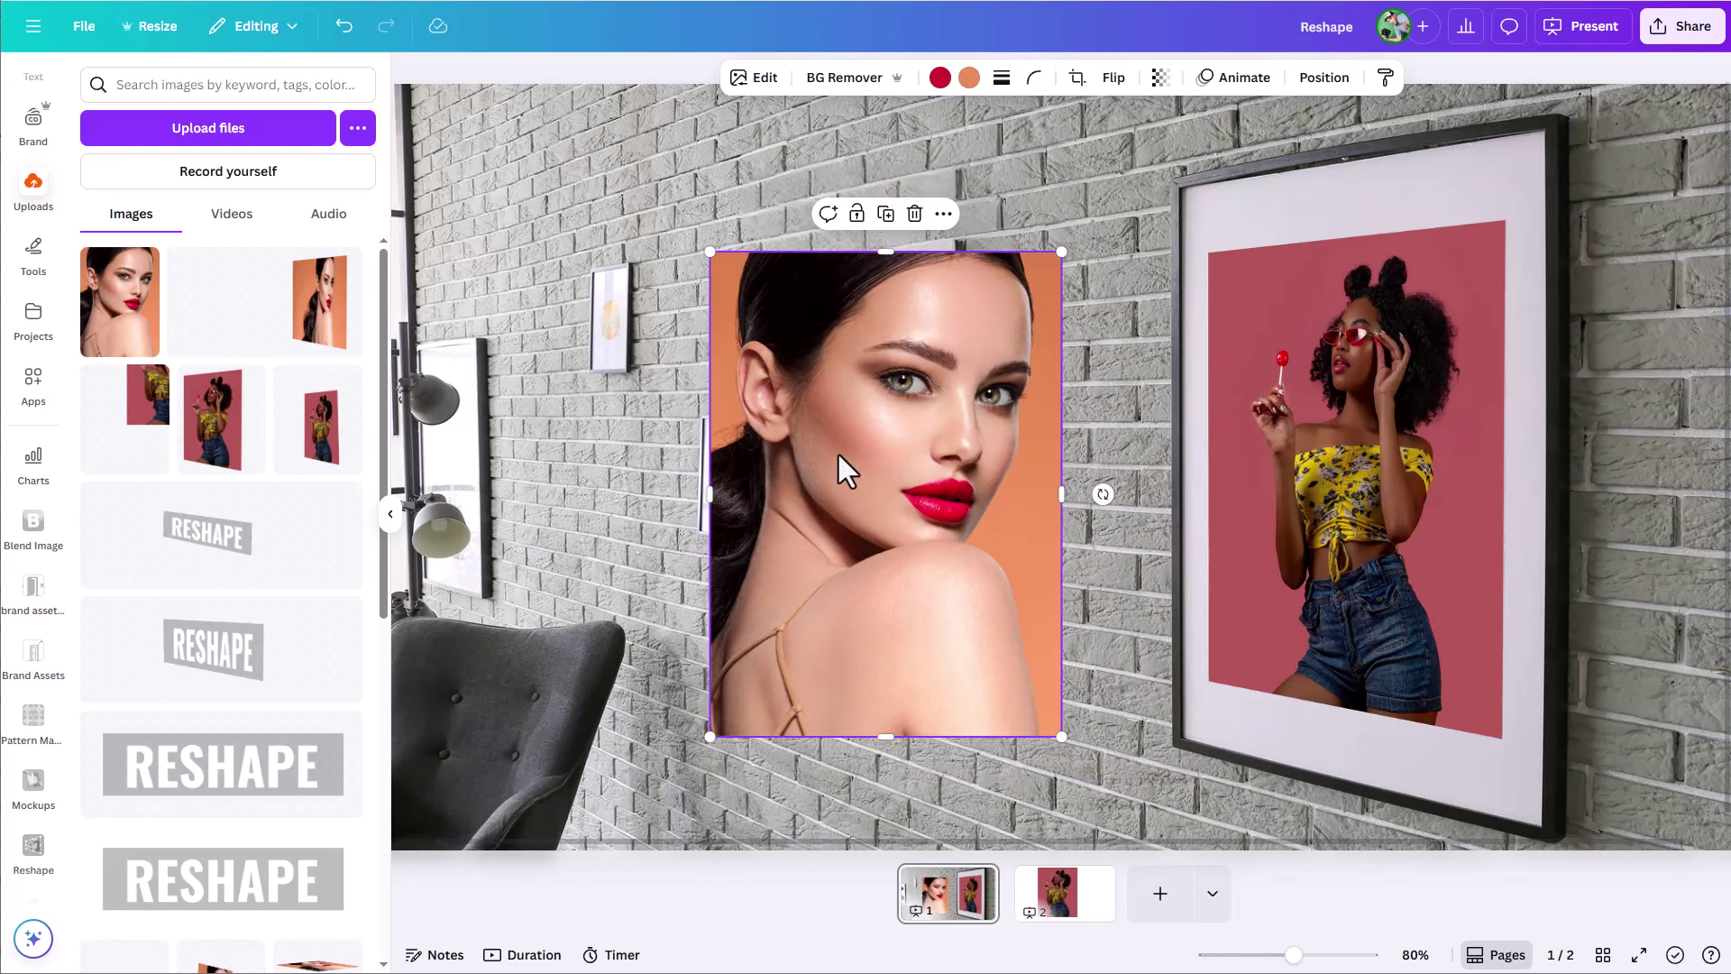
pyautogui.doubleClick(868, 430)
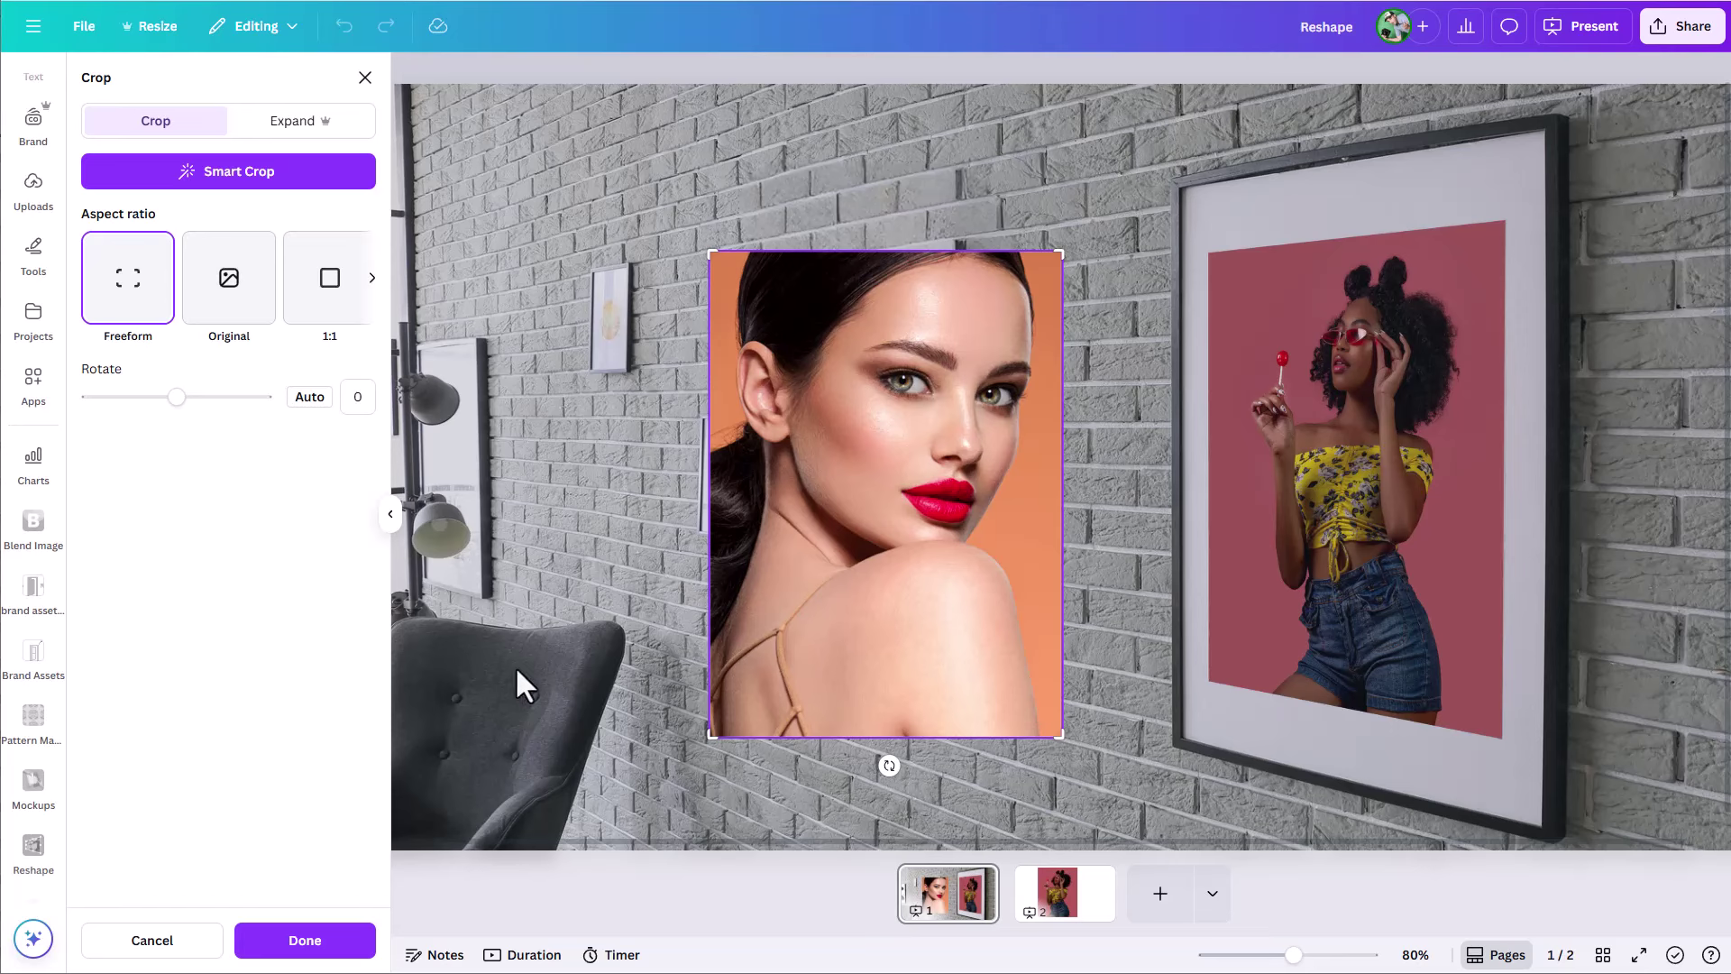
pyautogui.click(152, 941)
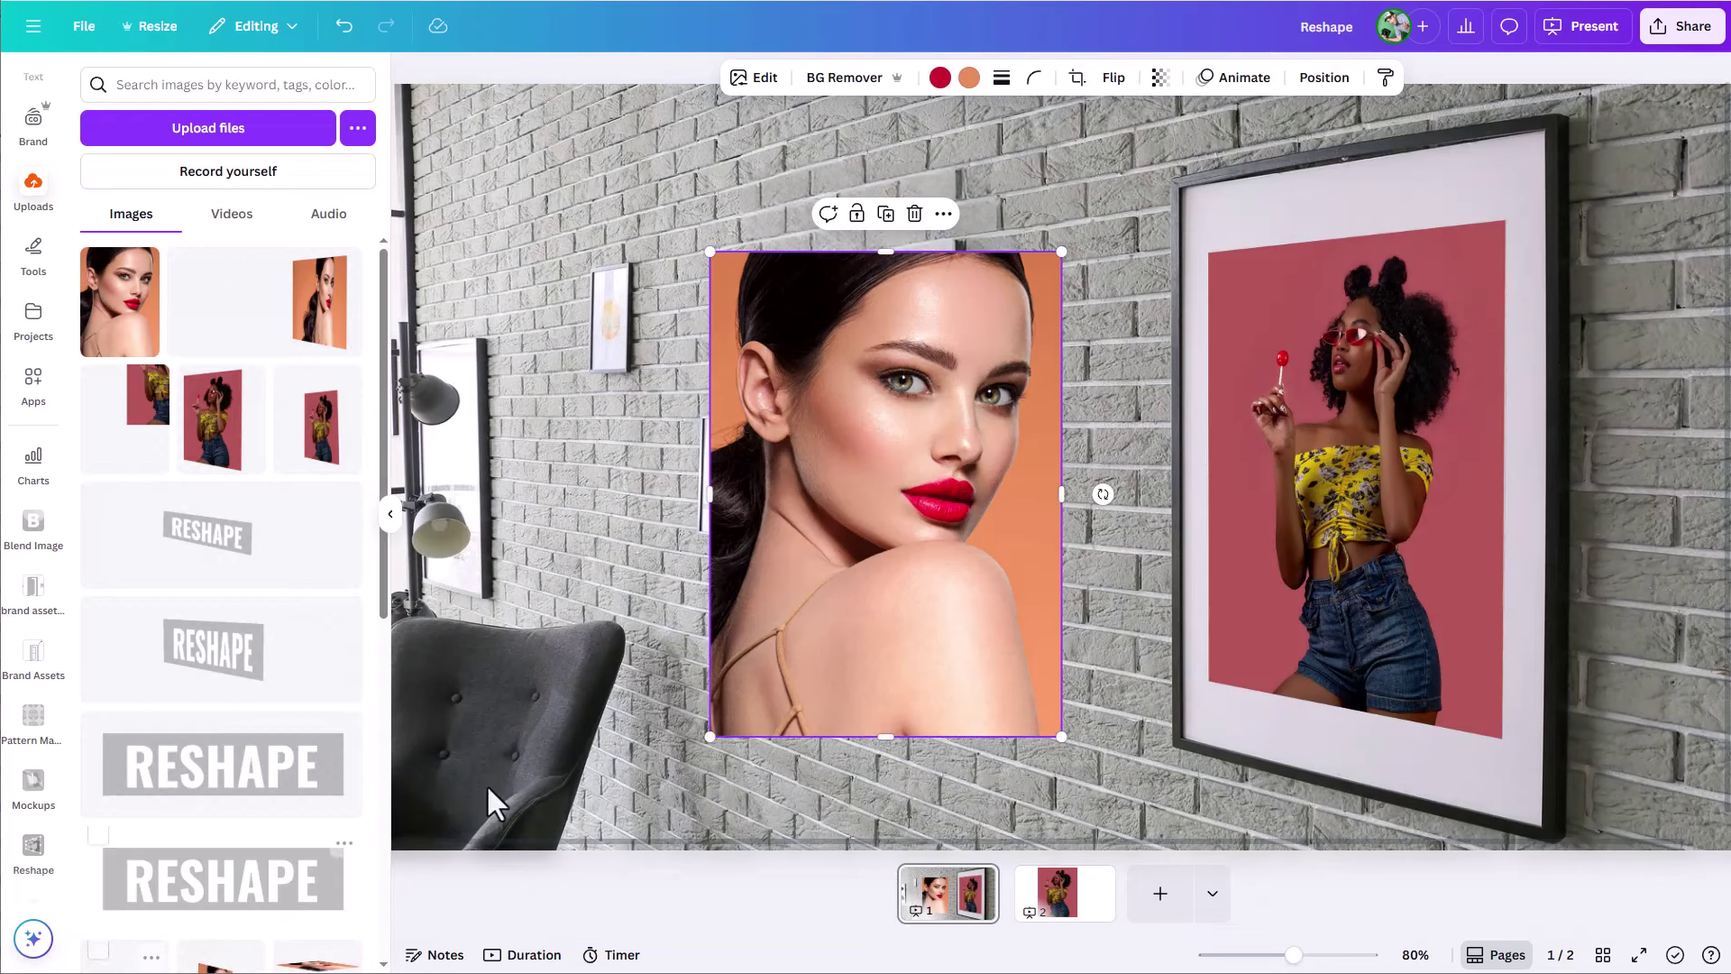
pyautogui.moveTo(823, 607); pyautogui.dragTo(1223, 572)
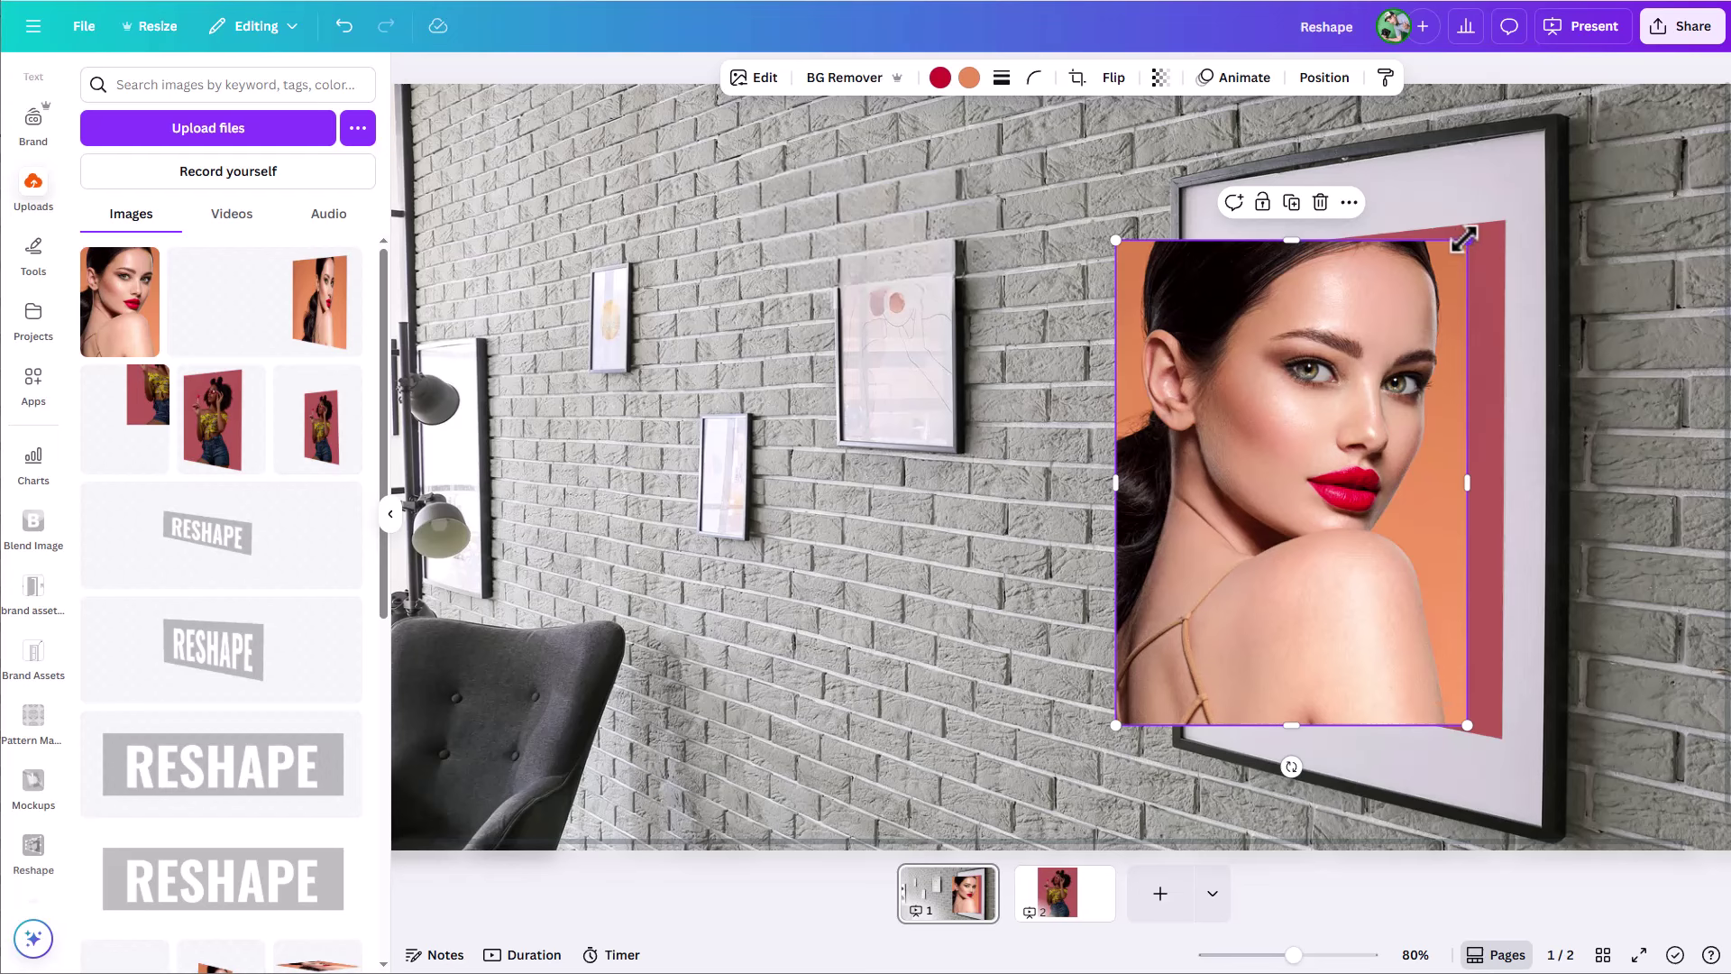
# Enlarge the portrait from its corners until it fully covers the photo in the large frame
pyautogui.moveTo(1461, 241); pyautogui.dragTo(1623, 221)
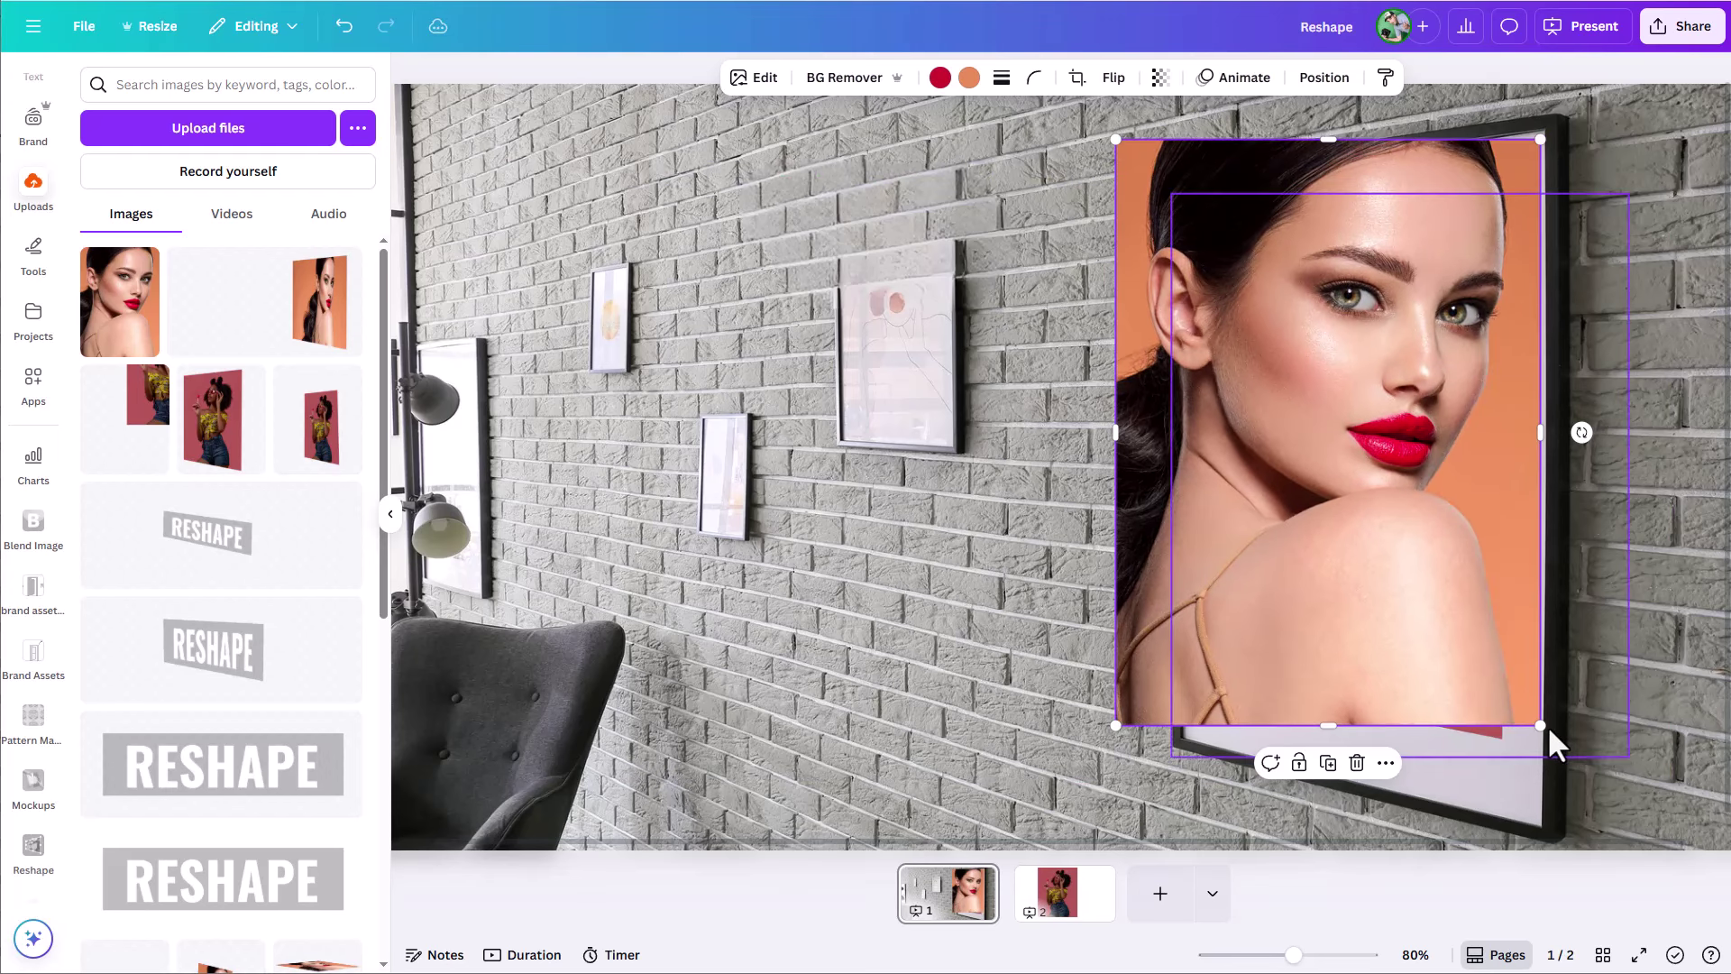
pyautogui.moveTo(1540, 725); pyautogui.dragTo(1577, 790)
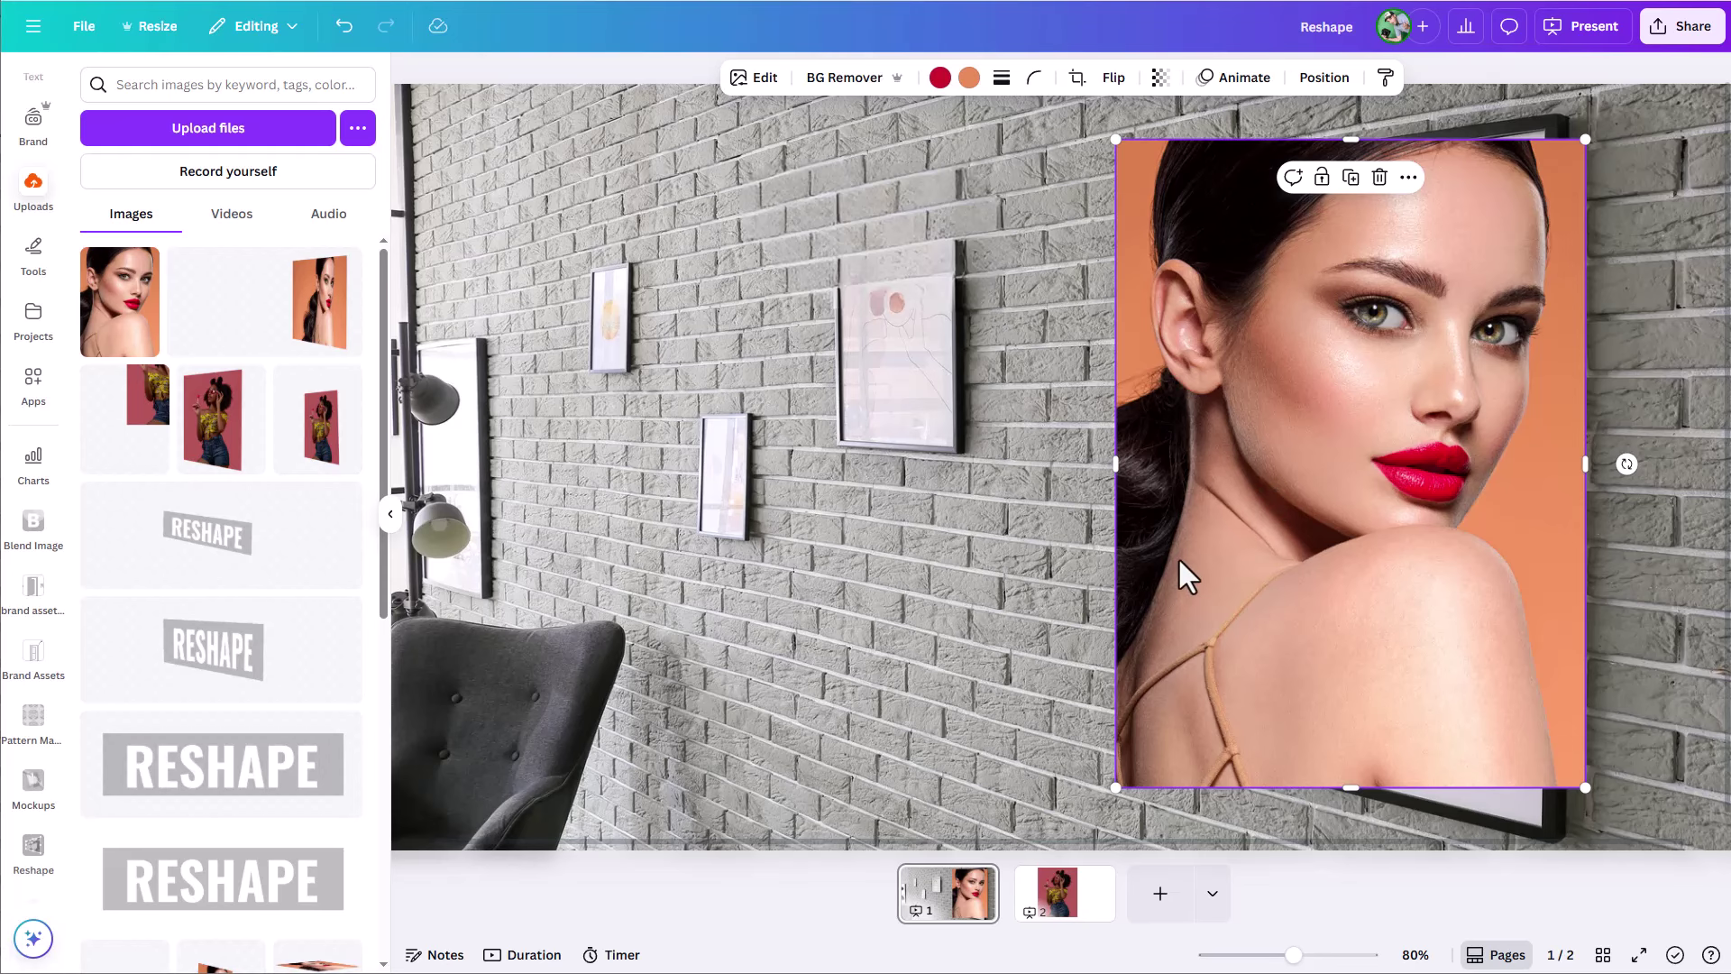
pyautogui.scroll(-1, 1307, 476)
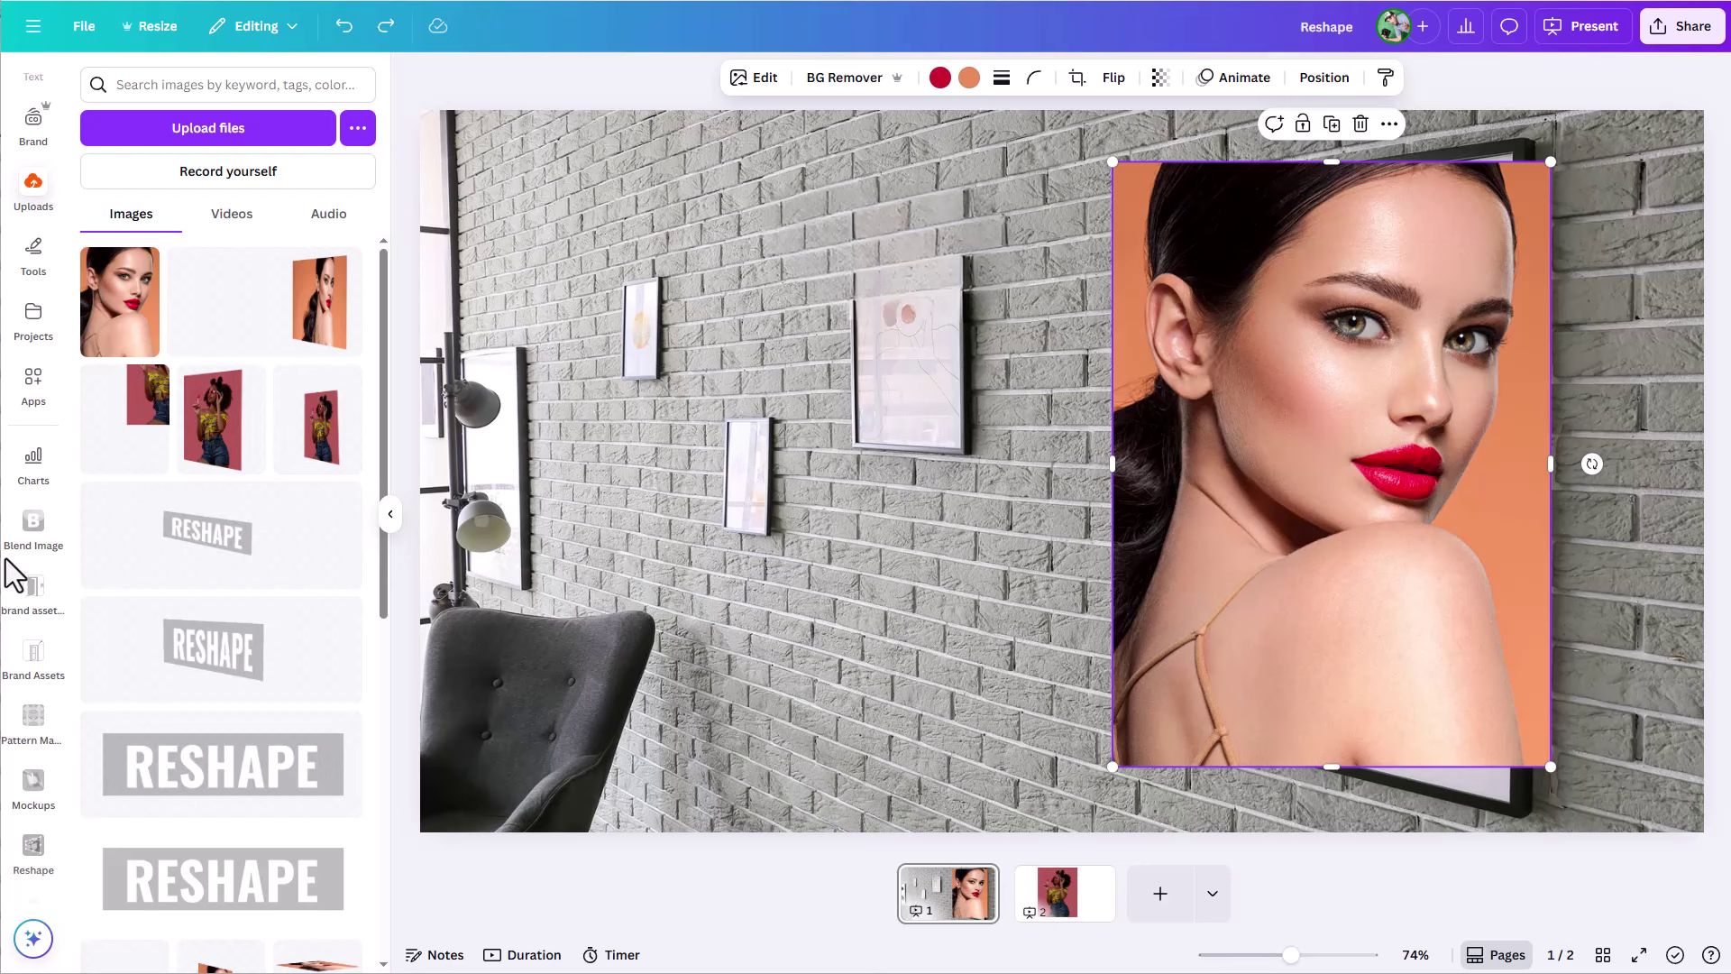
# Apply Reshape's Warp mode to the portrait and pull its four corners onto the corners of the photo beneath
pyautogui.click(27, 400)
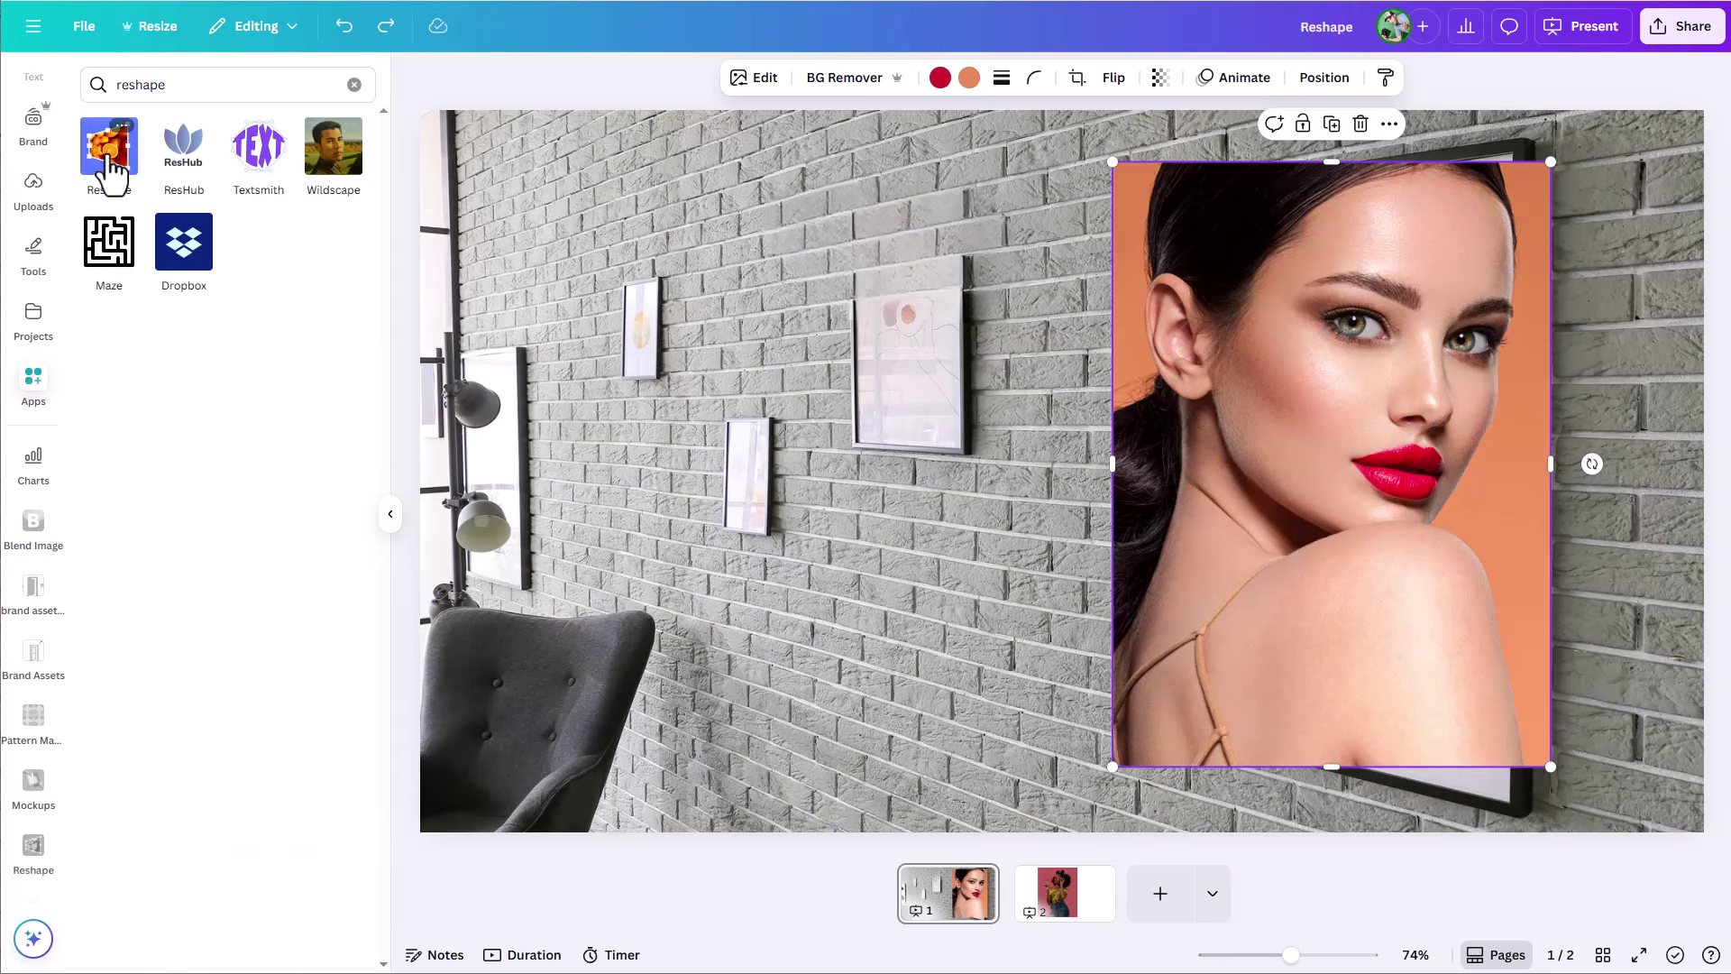
pyautogui.click(106, 163)
pyautogui.click(128, 239)
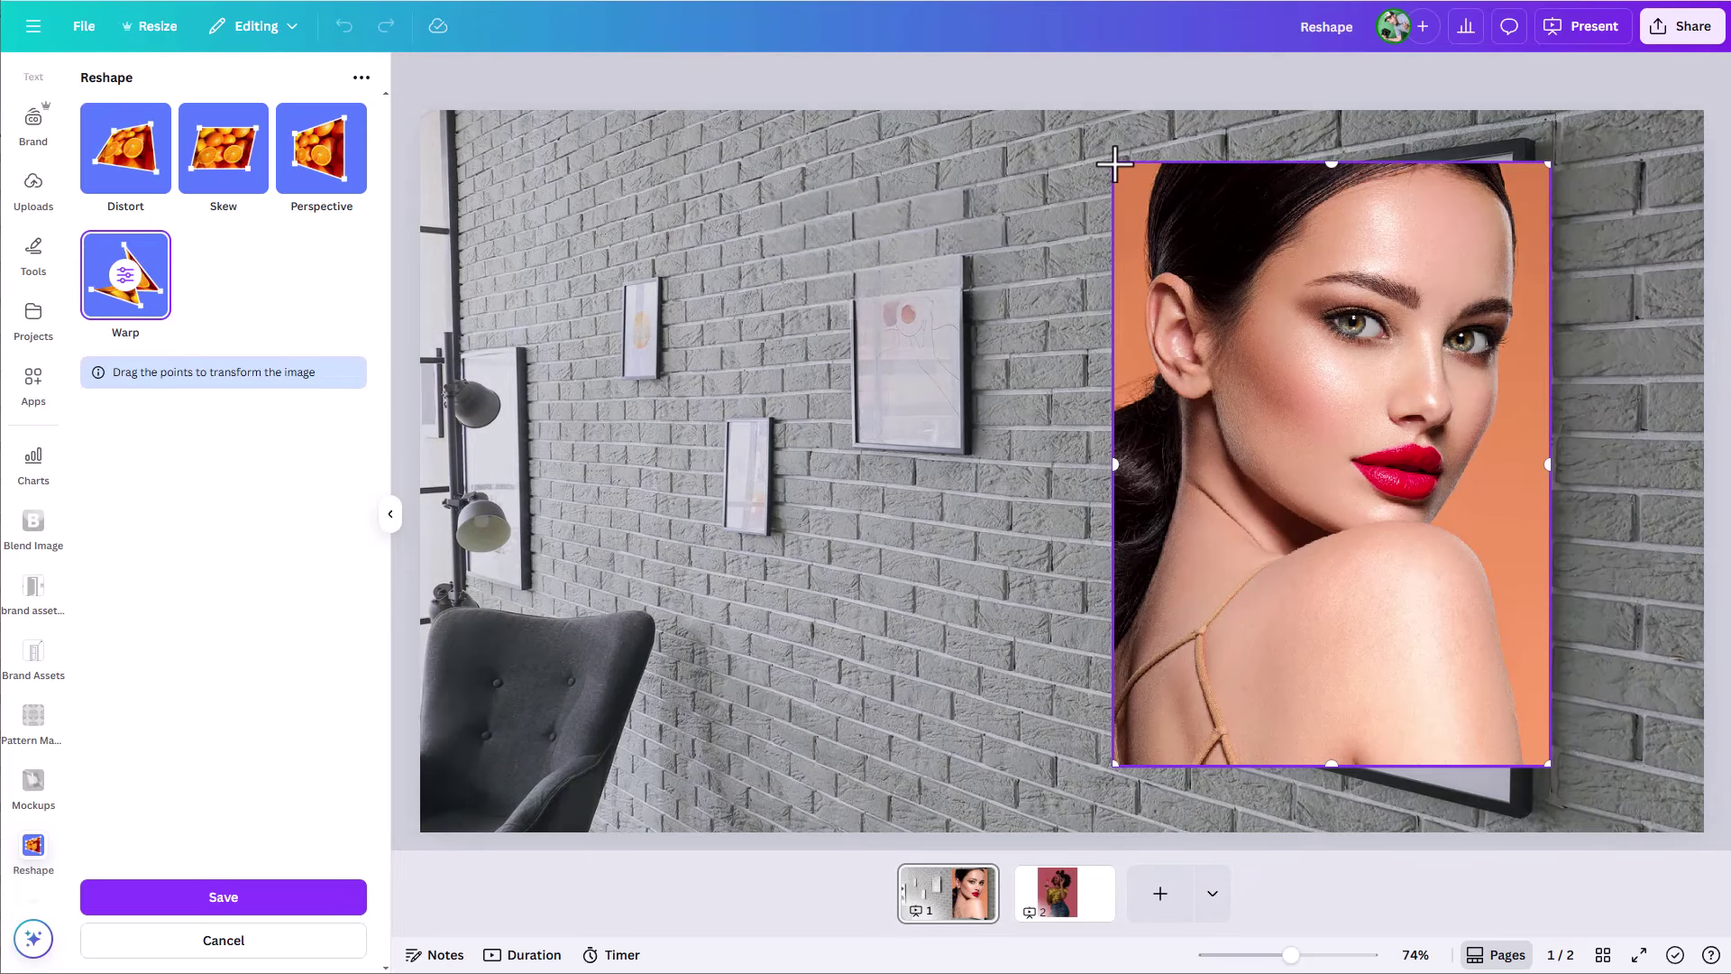
pyautogui.moveTo(1121, 170); pyautogui.dragTo(1198, 268)
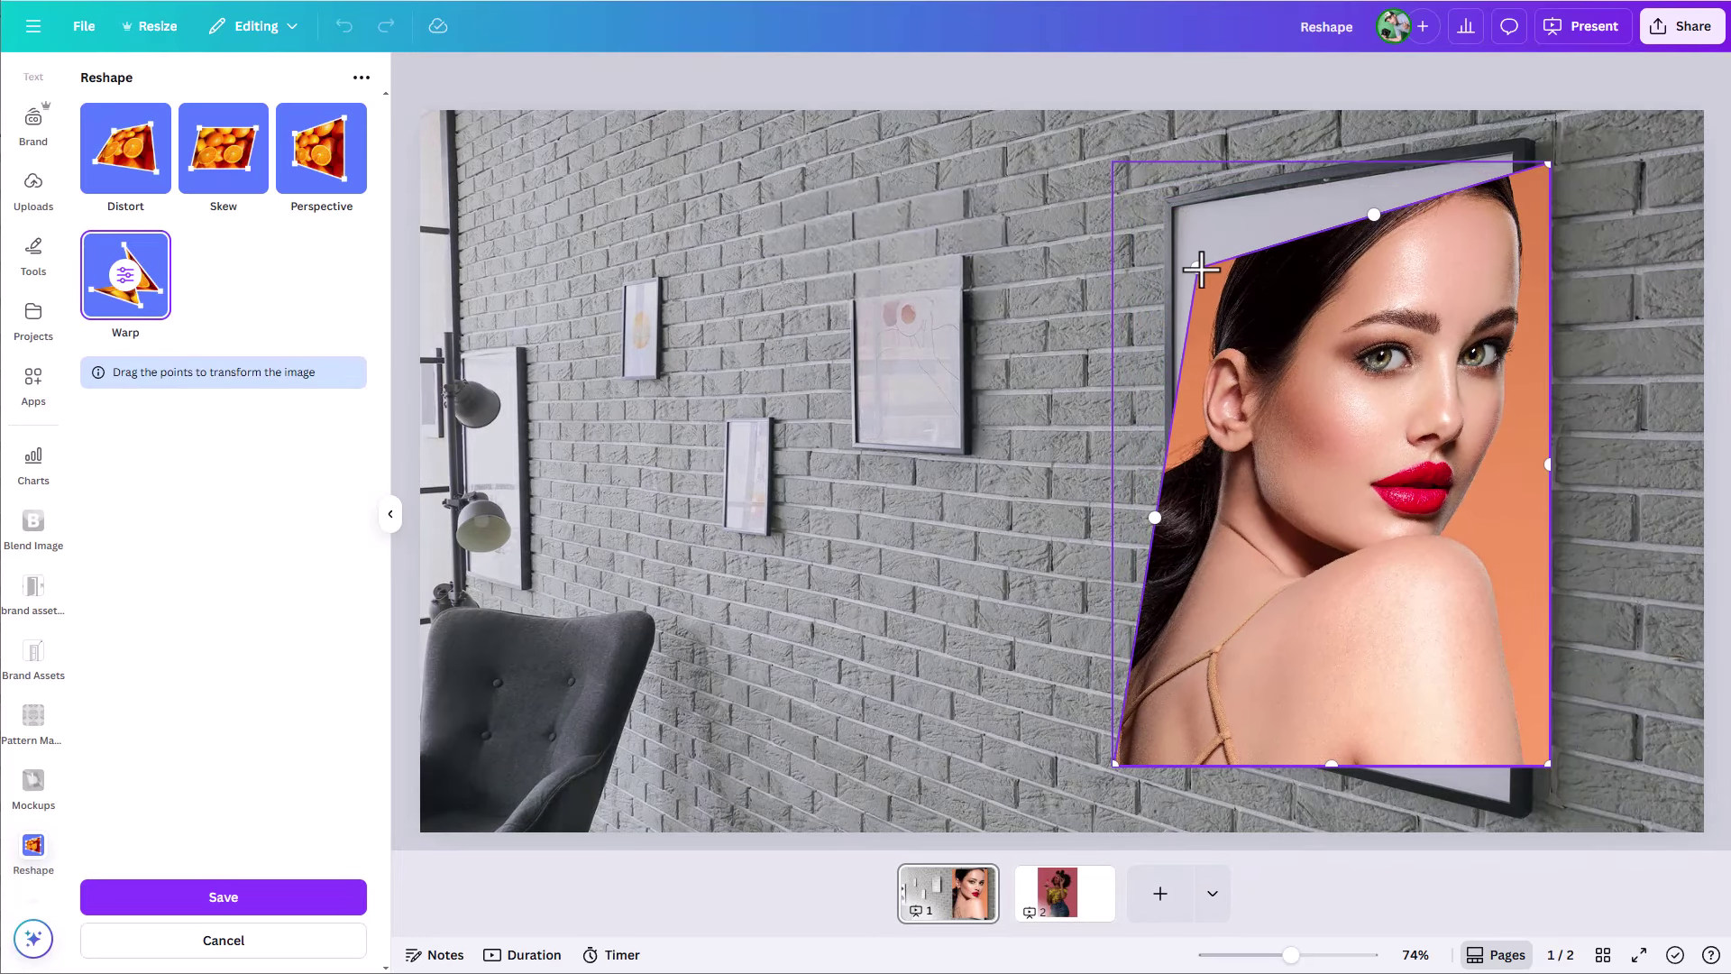
pyautogui.moveTo(1549, 164); pyautogui.dragTo(1475, 239)
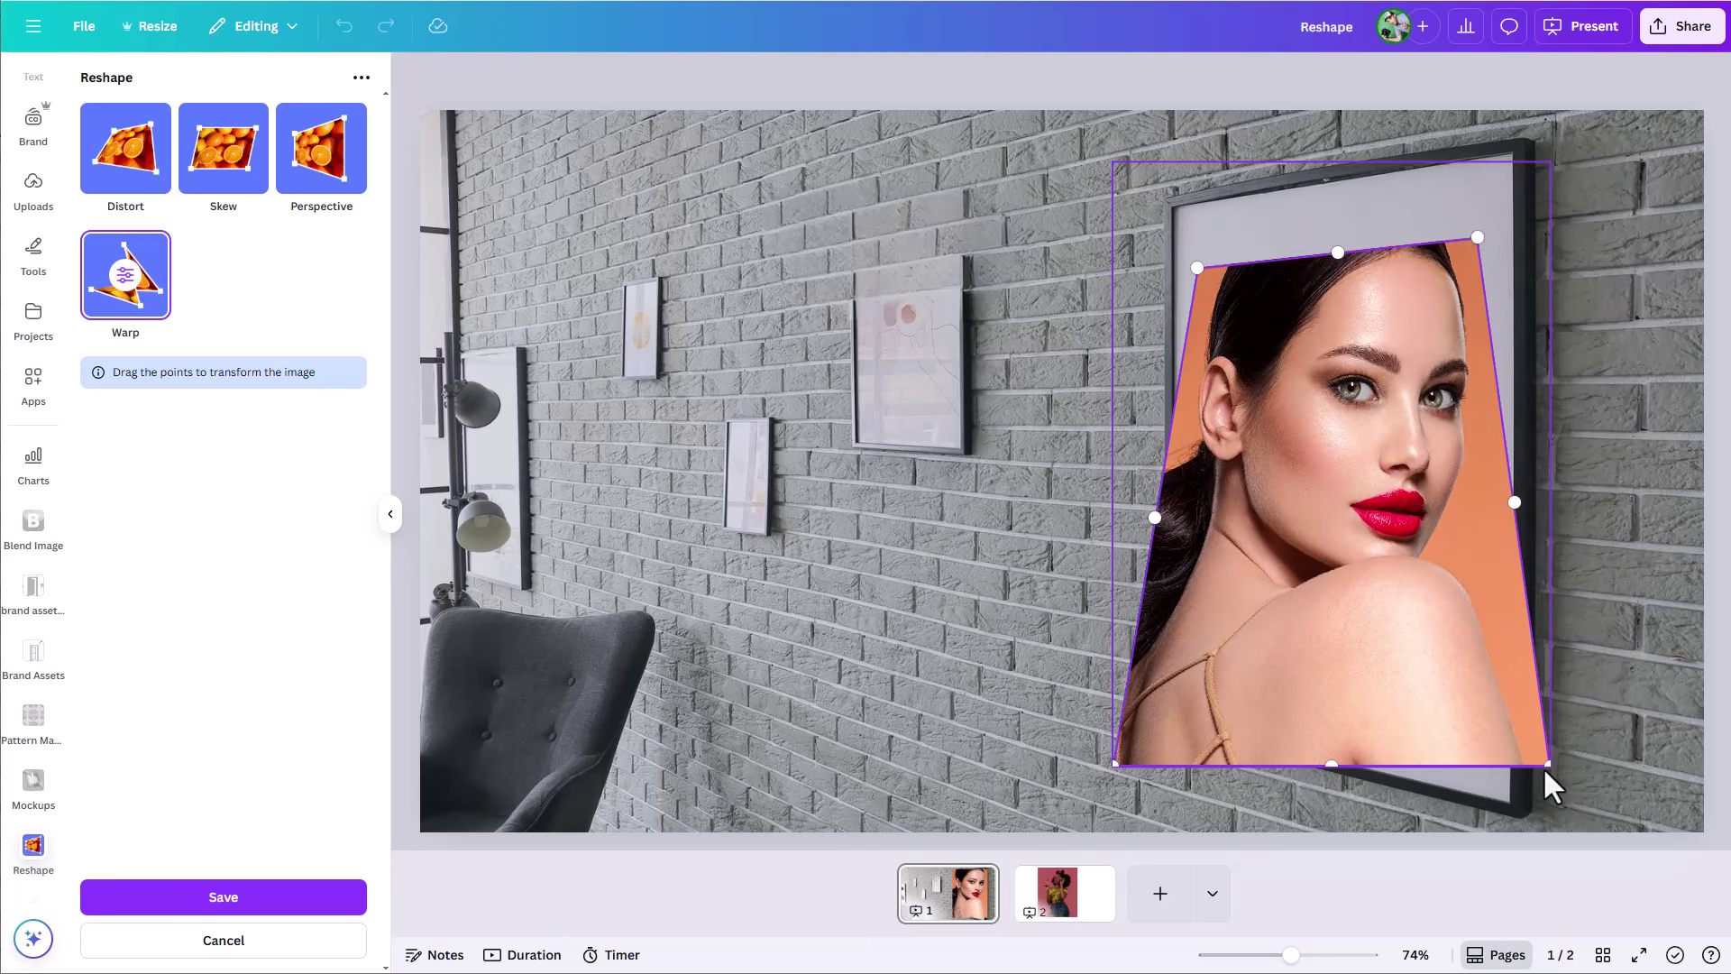
pyautogui.moveTo(1543, 767); pyautogui.dragTo(1463, 721)
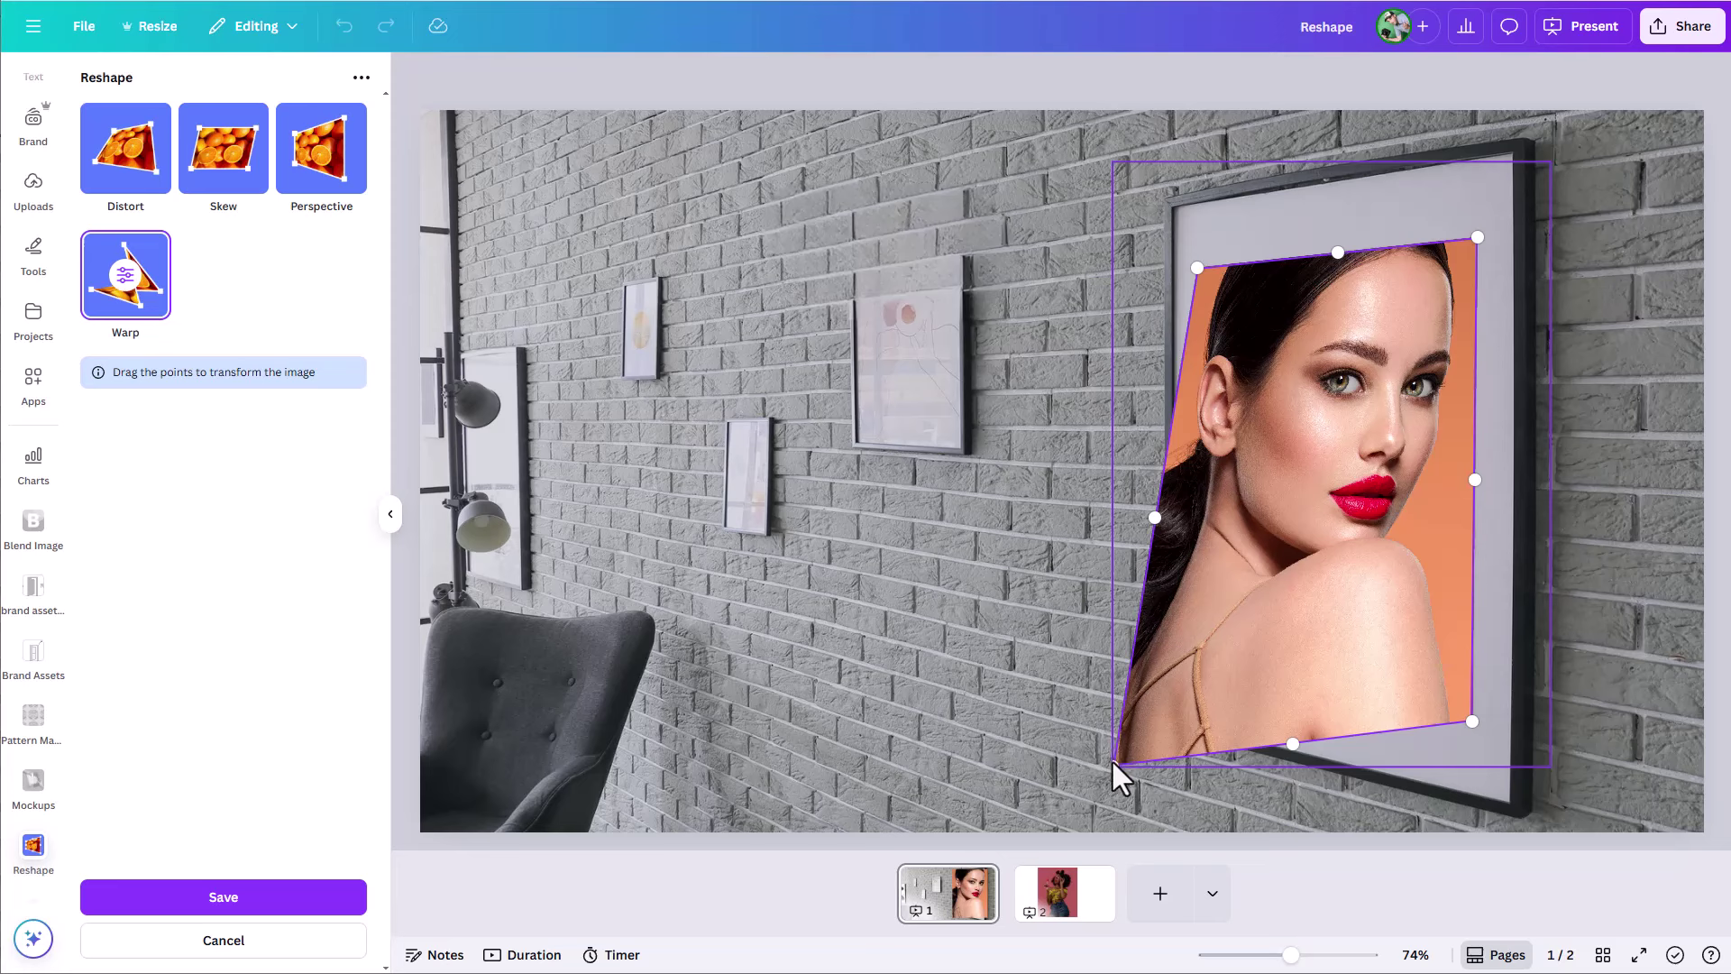
pyautogui.moveTo(1116, 764); pyautogui.dragTo(1198, 669)
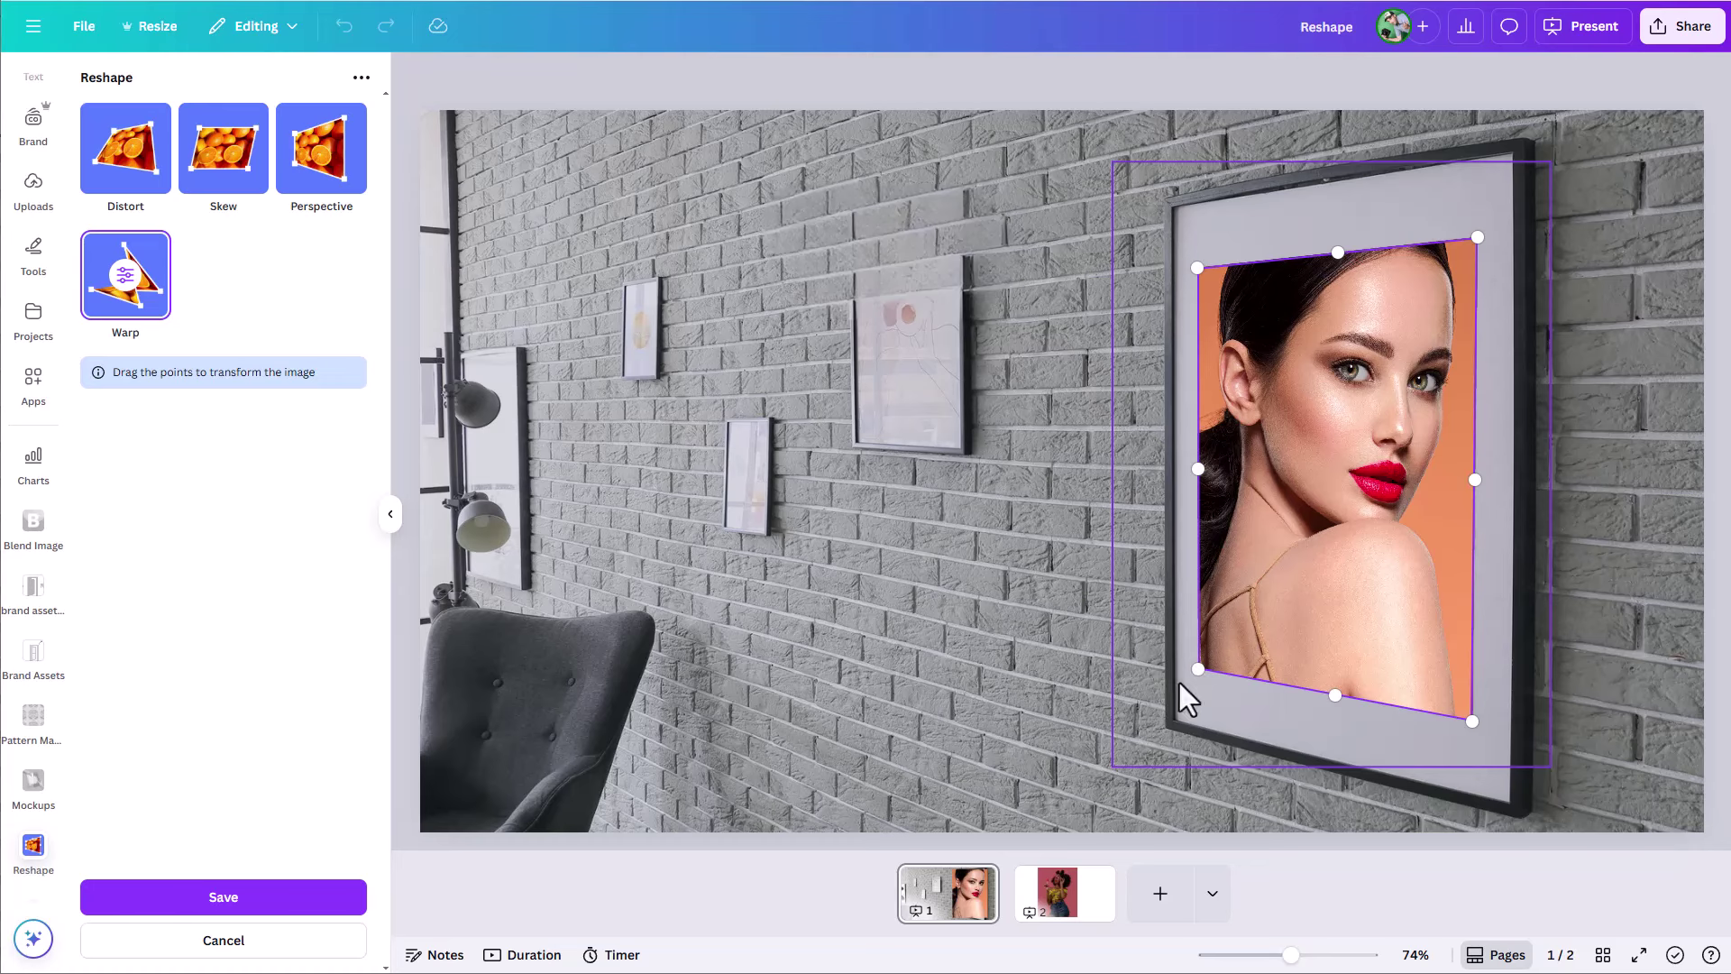
# Fine-tune the portrait's two upper warp corners at 500% zoom so they match the photo beneath
pyautogui.moveTo(1299, 961); pyautogui.dragTo(1370, 956)
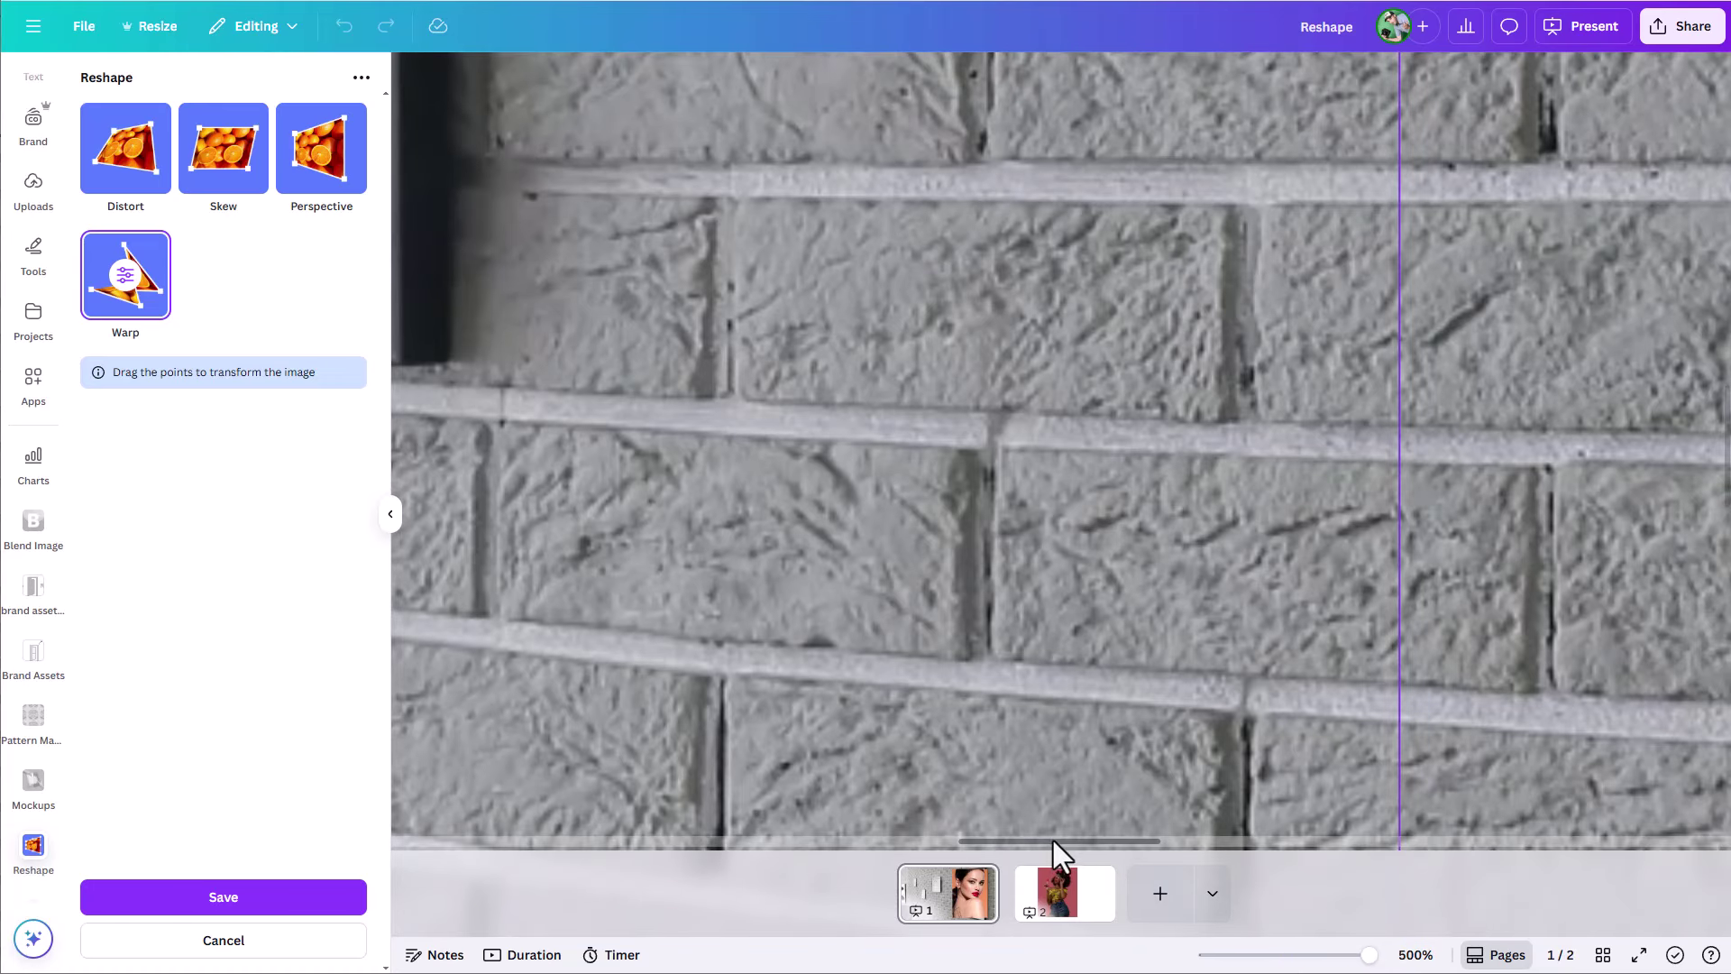
pyautogui.moveTo(1053, 844); pyautogui.dragTo(1172, 848)
pyautogui.hscroll(2, 1214, 673)
pyautogui.scroll(10, 1232, 642)
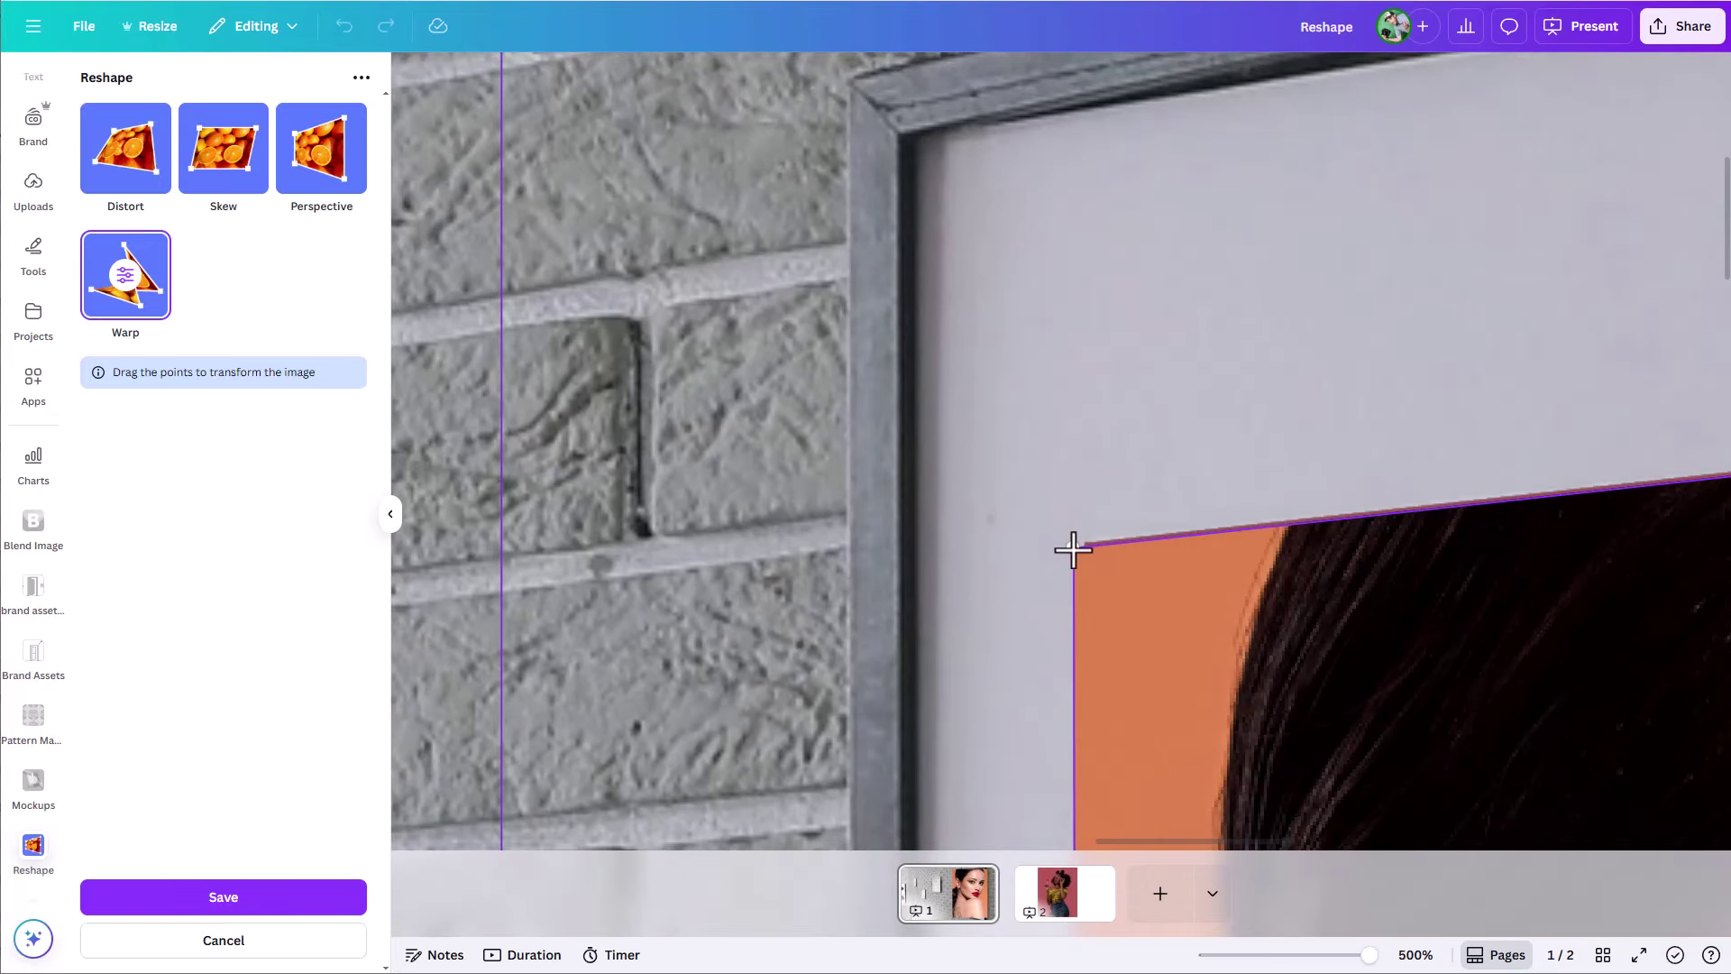
pyautogui.moveTo(1072, 542)
pyautogui.mouseDown()
pyautogui.moveTo(1093, 553)
pyautogui.moveTo(1083, 542)
pyautogui.mouseUp()
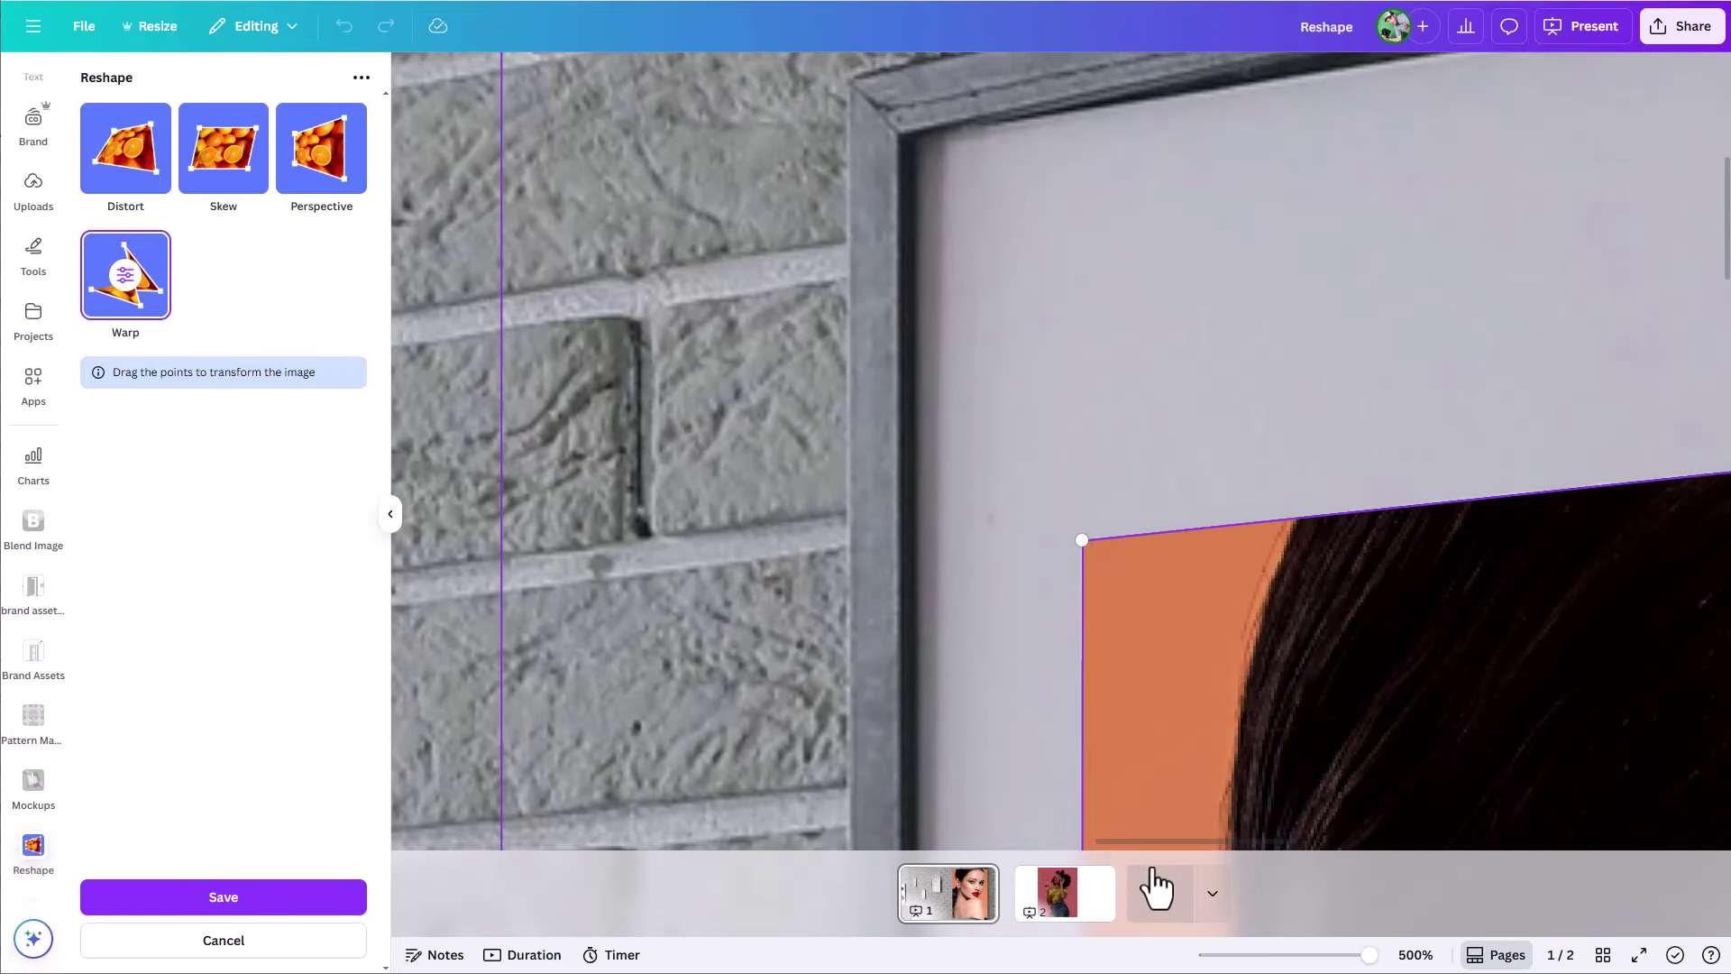
pyautogui.moveTo(1147, 844); pyautogui.dragTo(1385, 881)
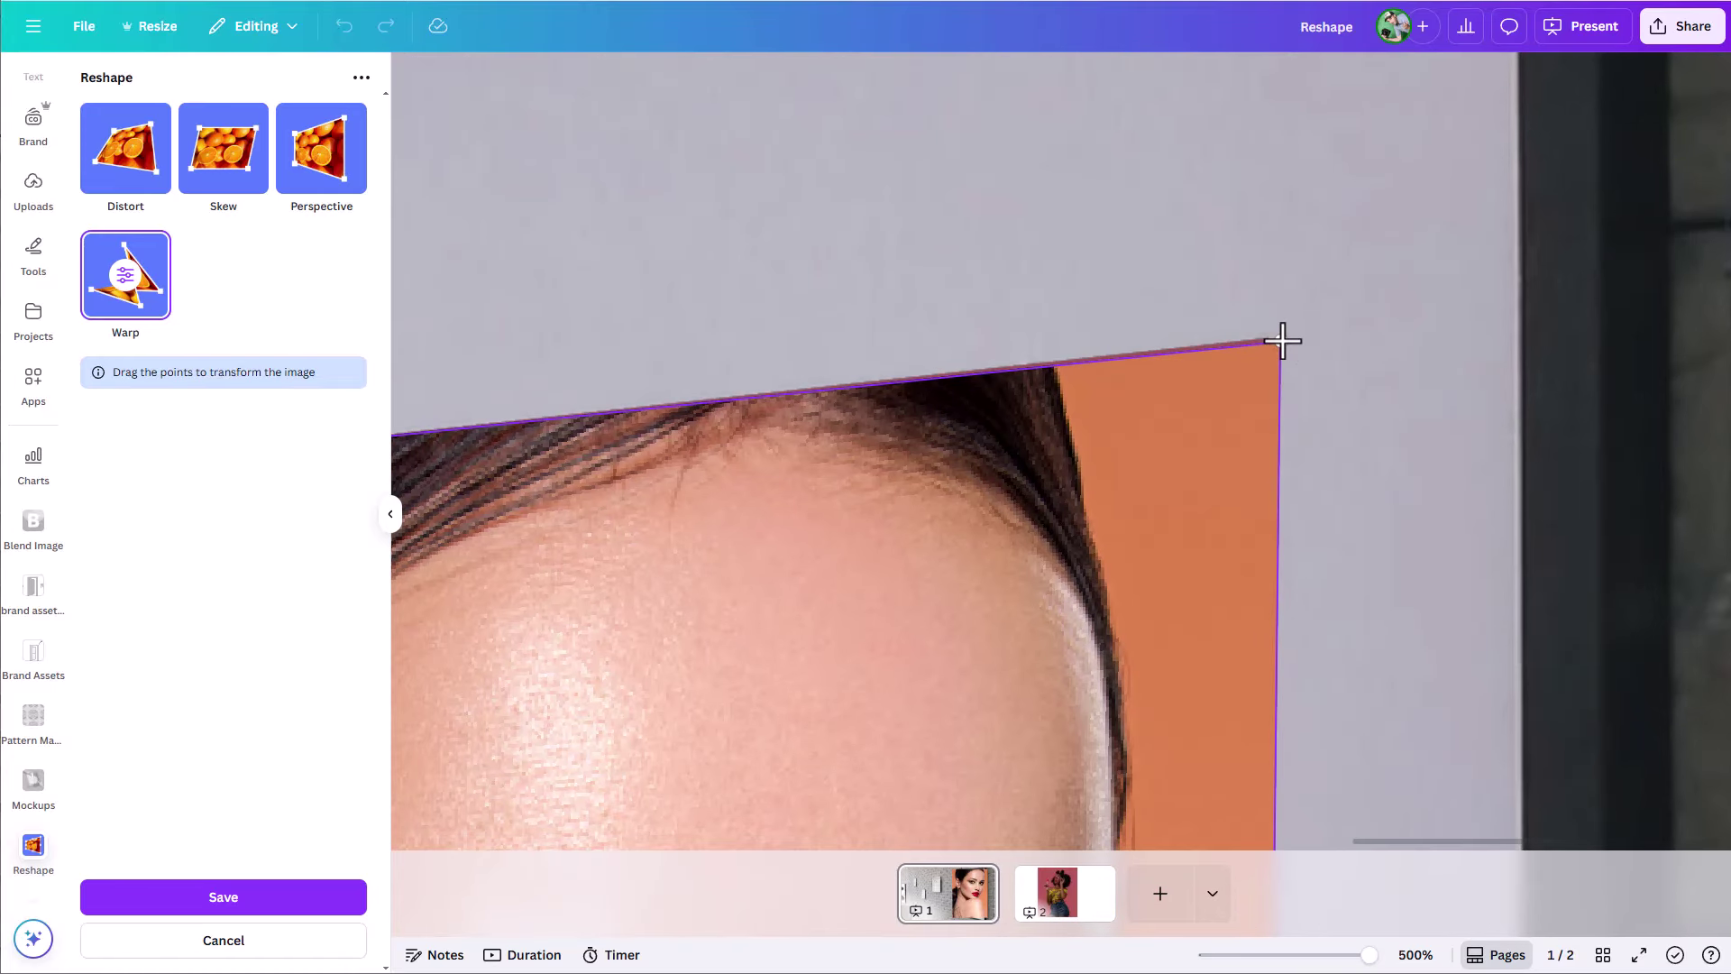
pyautogui.moveTo(1281, 340); pyautogui.dragTo(1267, 337)
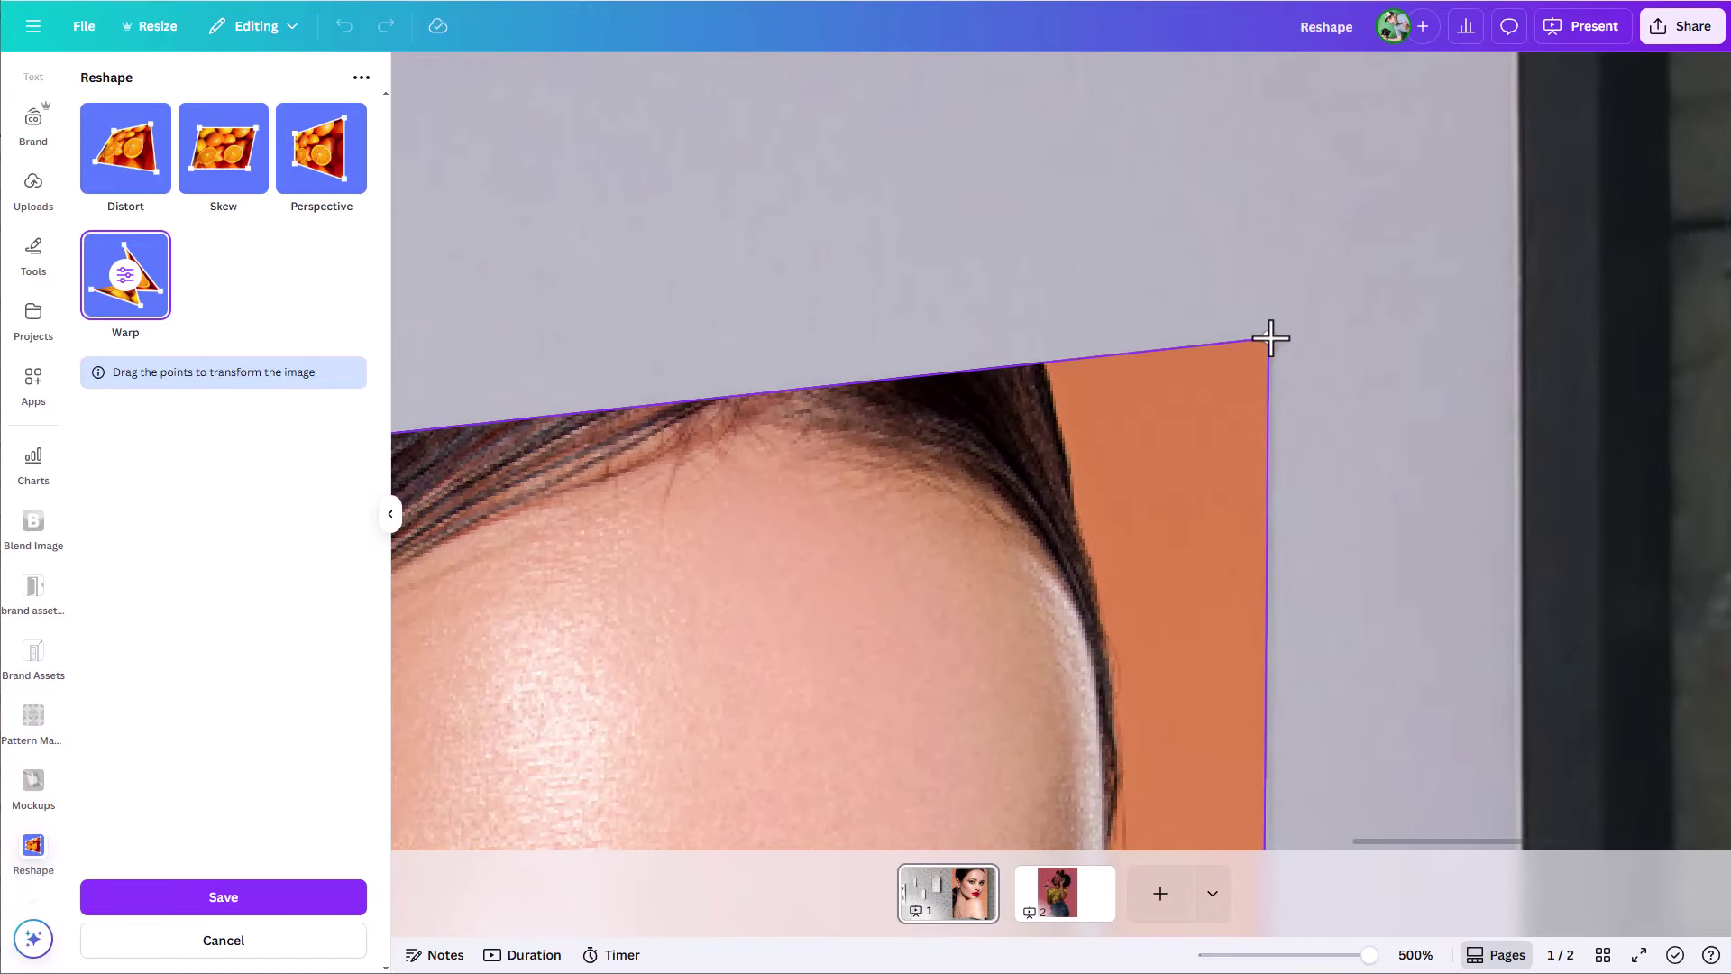
# Fine-tune the portrait's two lower warp corners against the photo beneath and save the warp
pyautogui.scroll(-15, 1392, 449)
pyautogui.scroll(-10, 1392, 446)
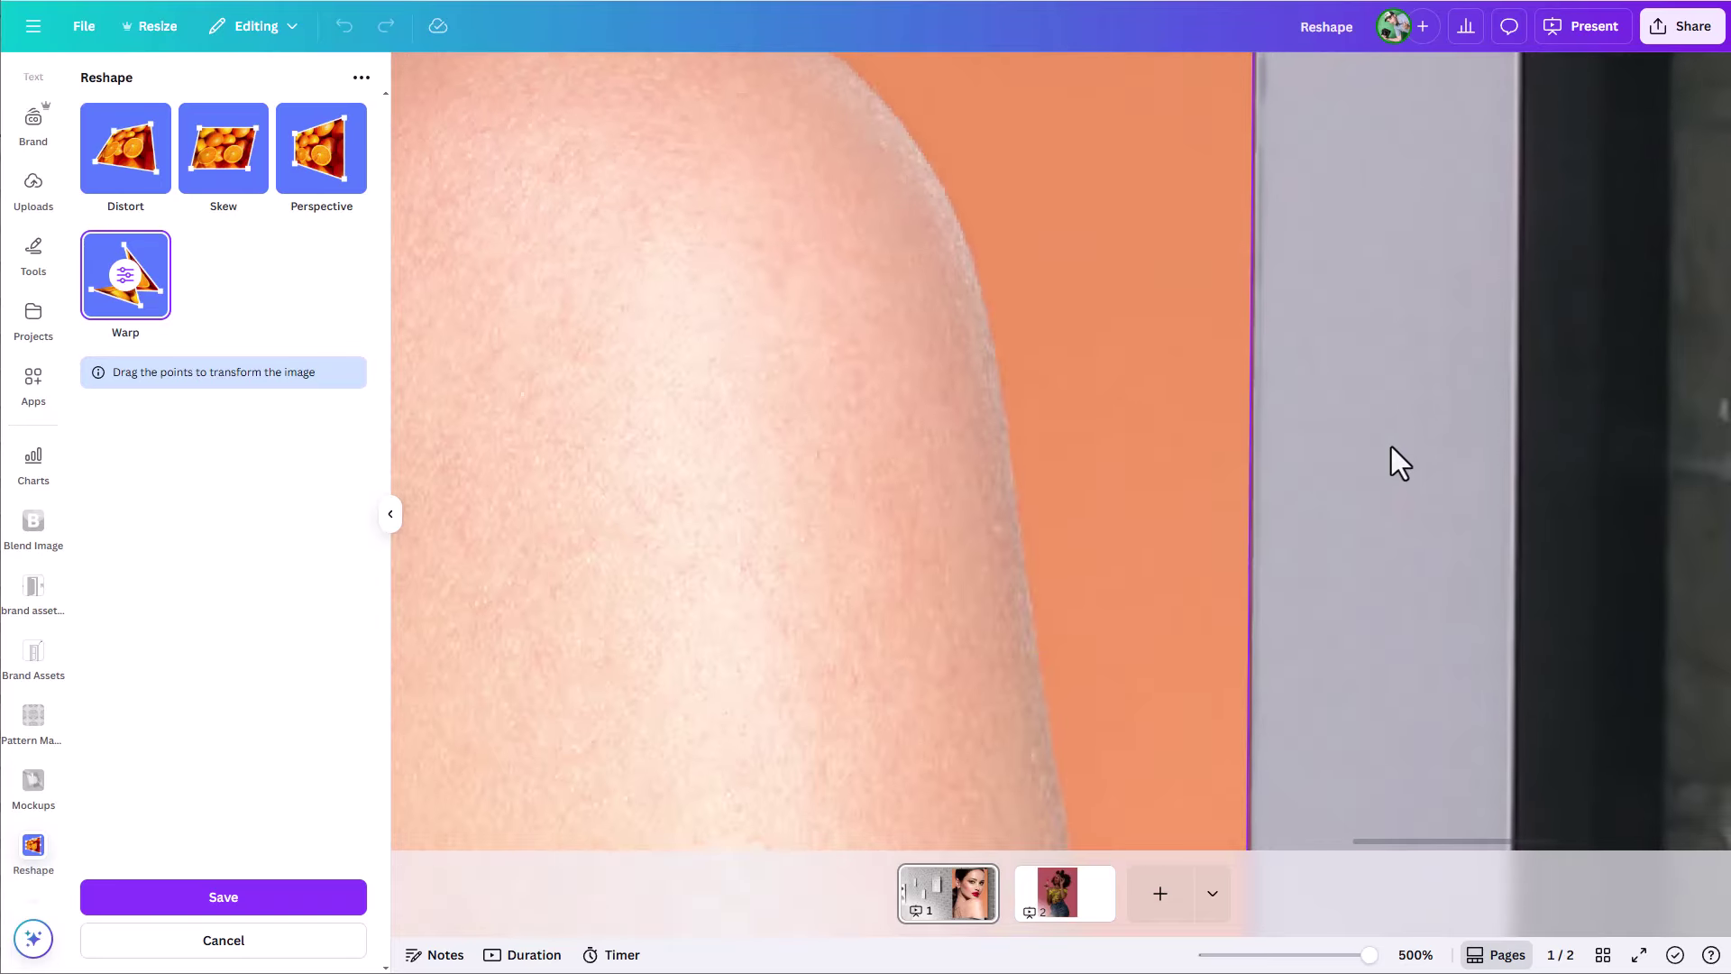
pyautogui.moveTo(1246, 353)
pyautogui.mouseDown()
pyautogui.moveTo(1241, 337)
pyautogui.moveTo(1249, 358)
pyautogui.mouseUp()
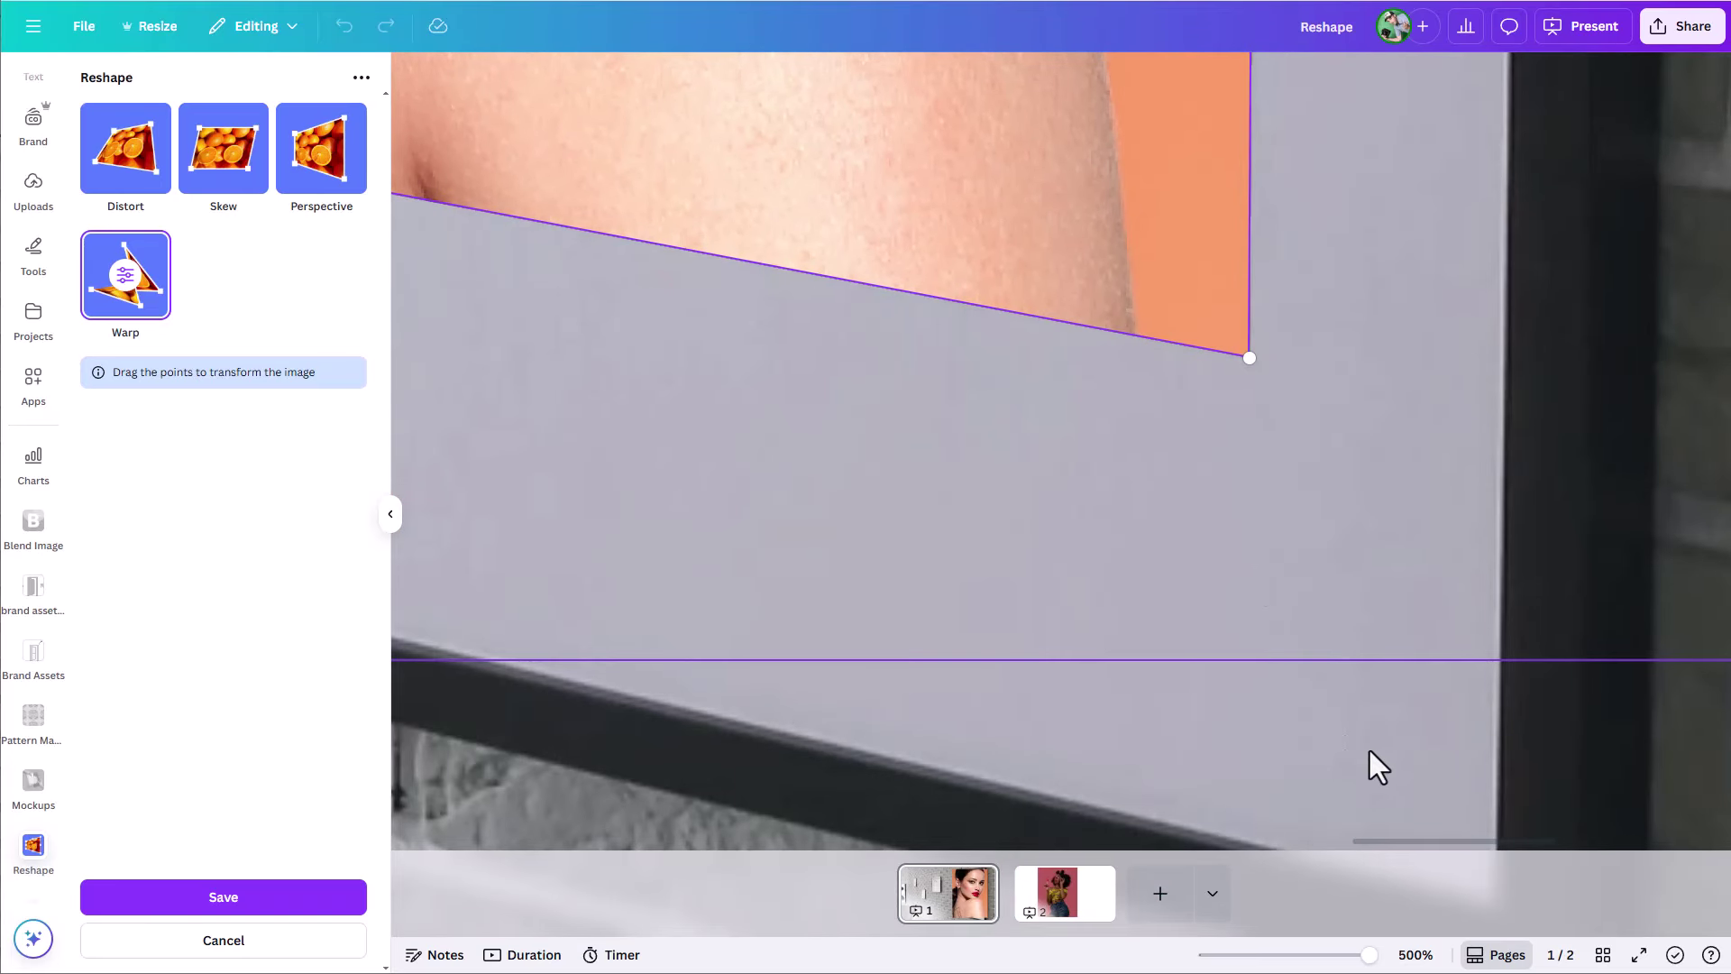
pyautogui.moveTo(1399, 838); pyautogui.dragTo(1031, 746)
pyautogui.scroll(5, 974, 407)
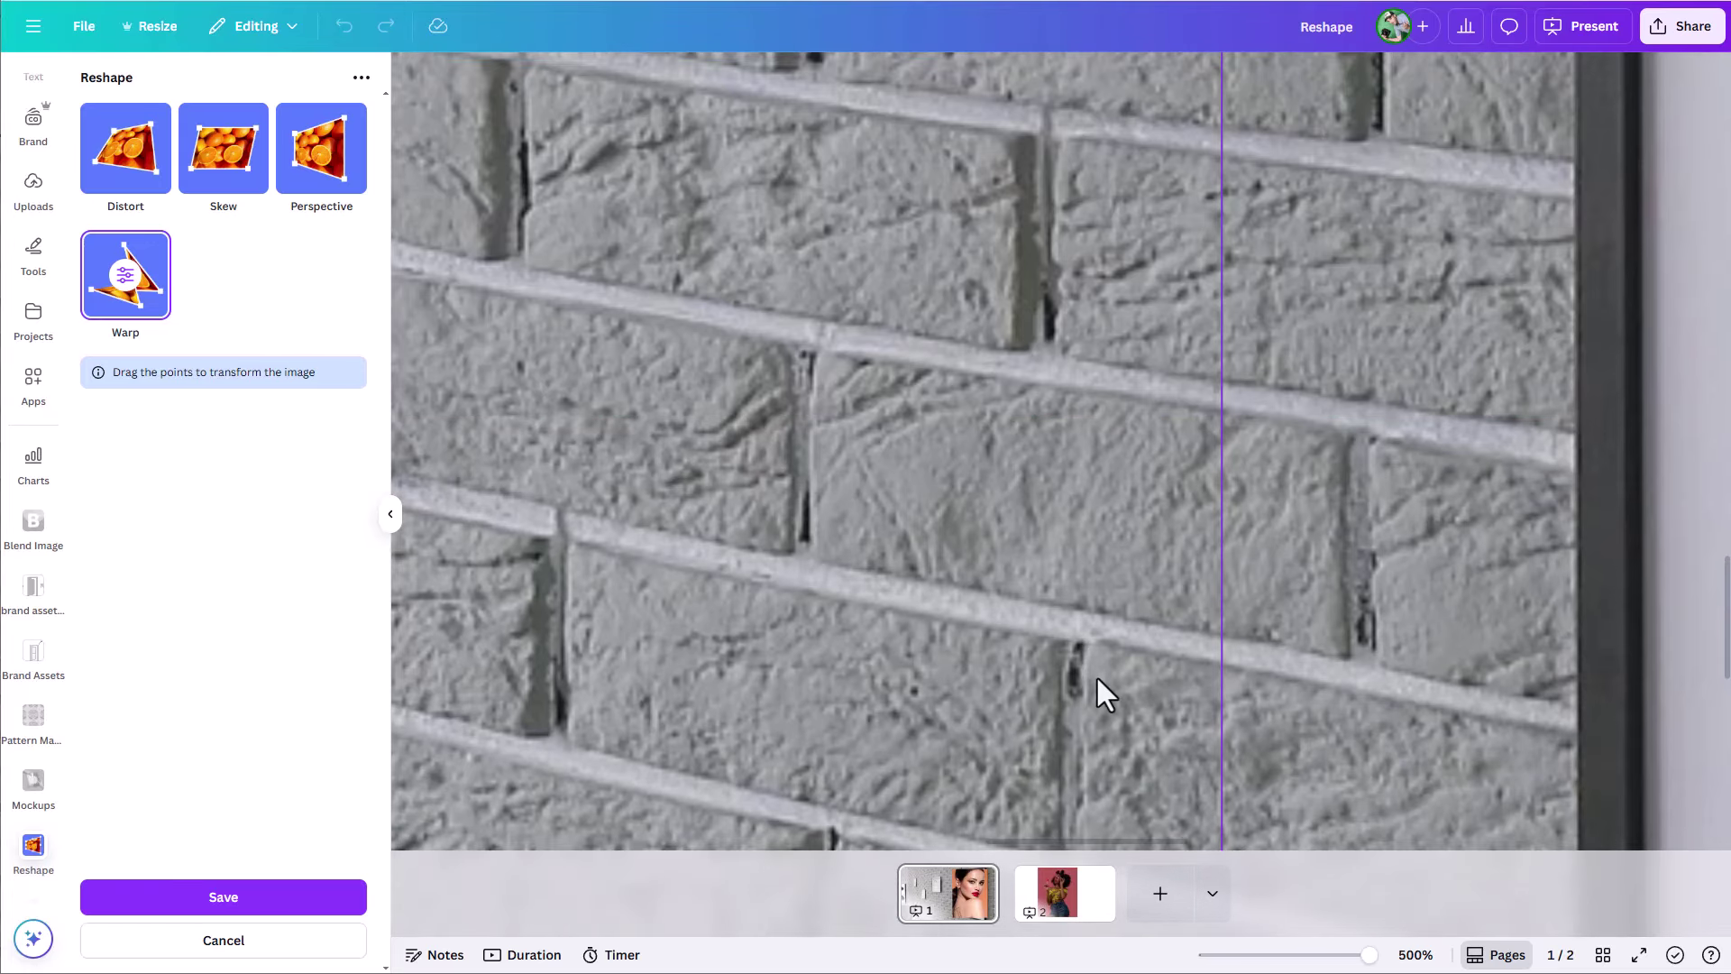
pyautogui.moveTo(1063, 841); pyautogui.dragTo(1123, 843)
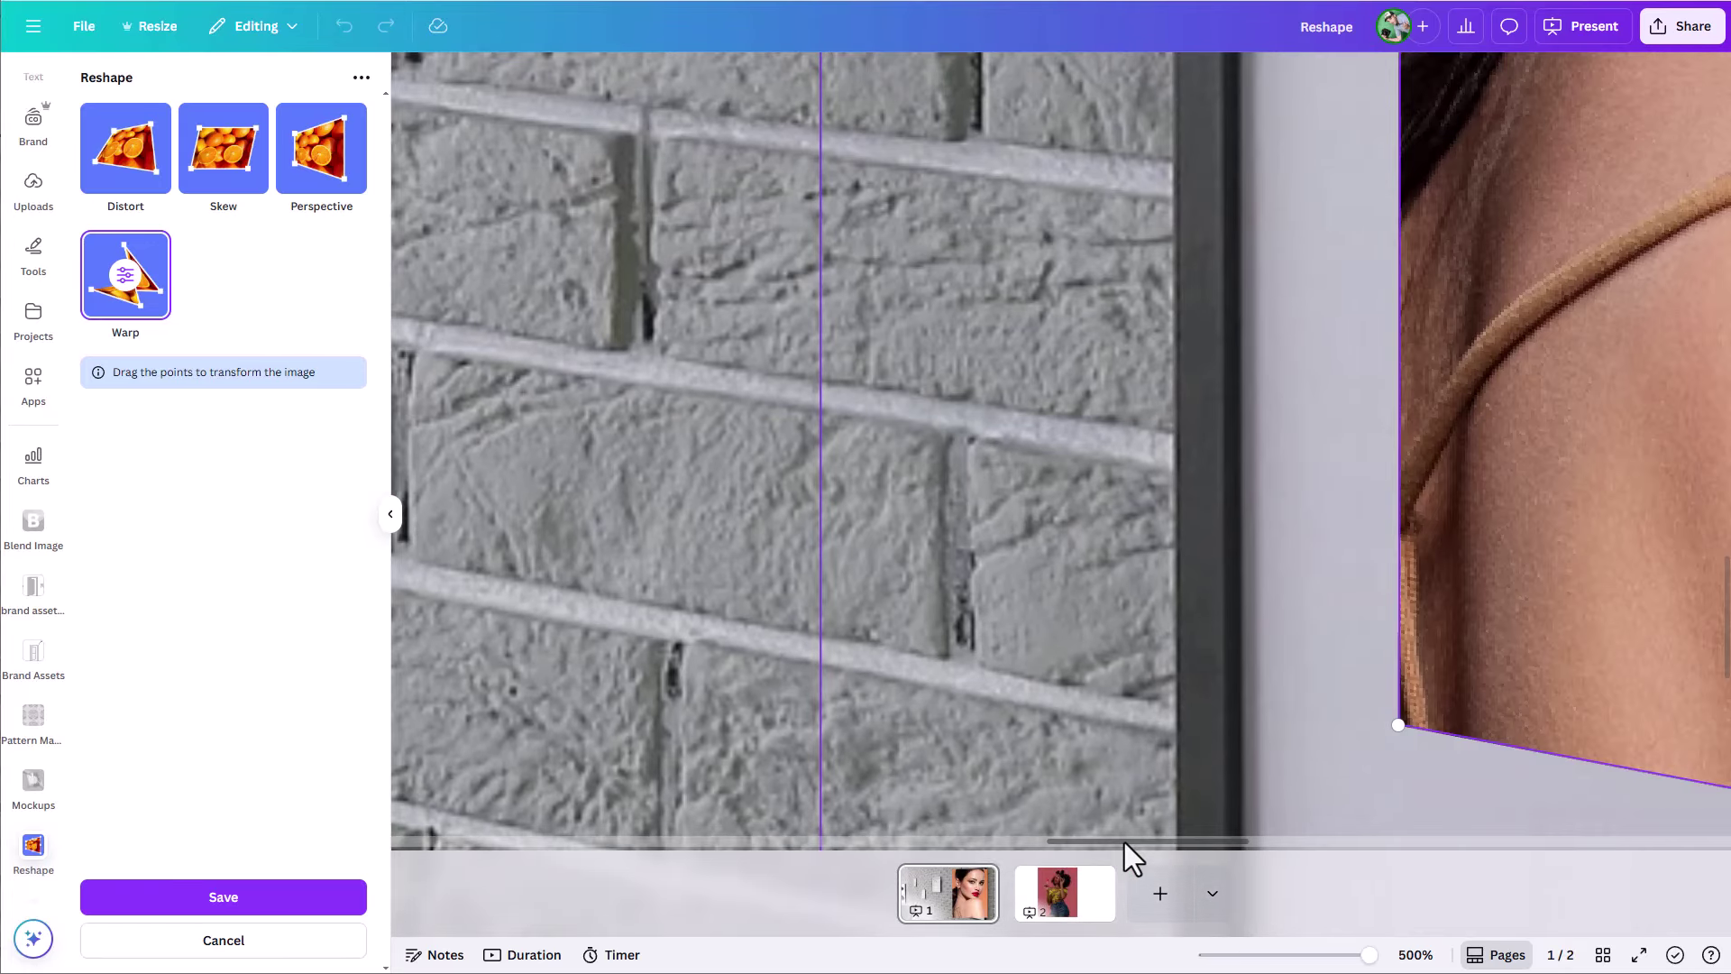
pyautogui.moveTo(1397, 728); pyautogui.dragTo(1402, 714)
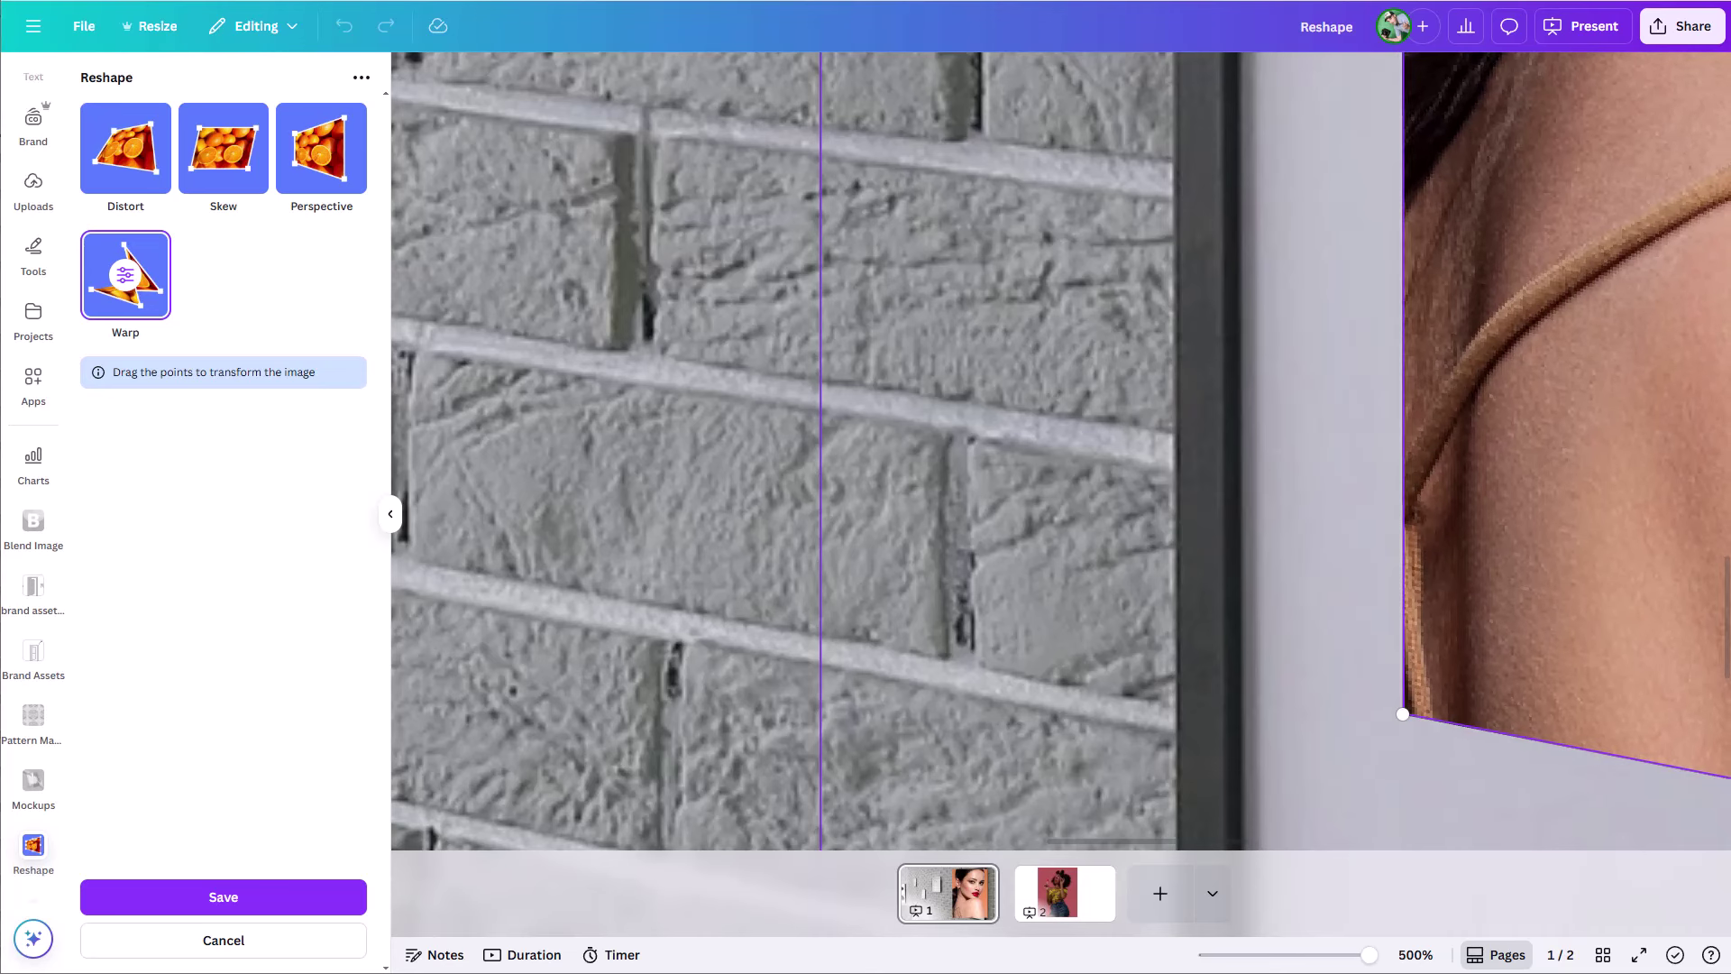
pyautogui.click(1414, 954)
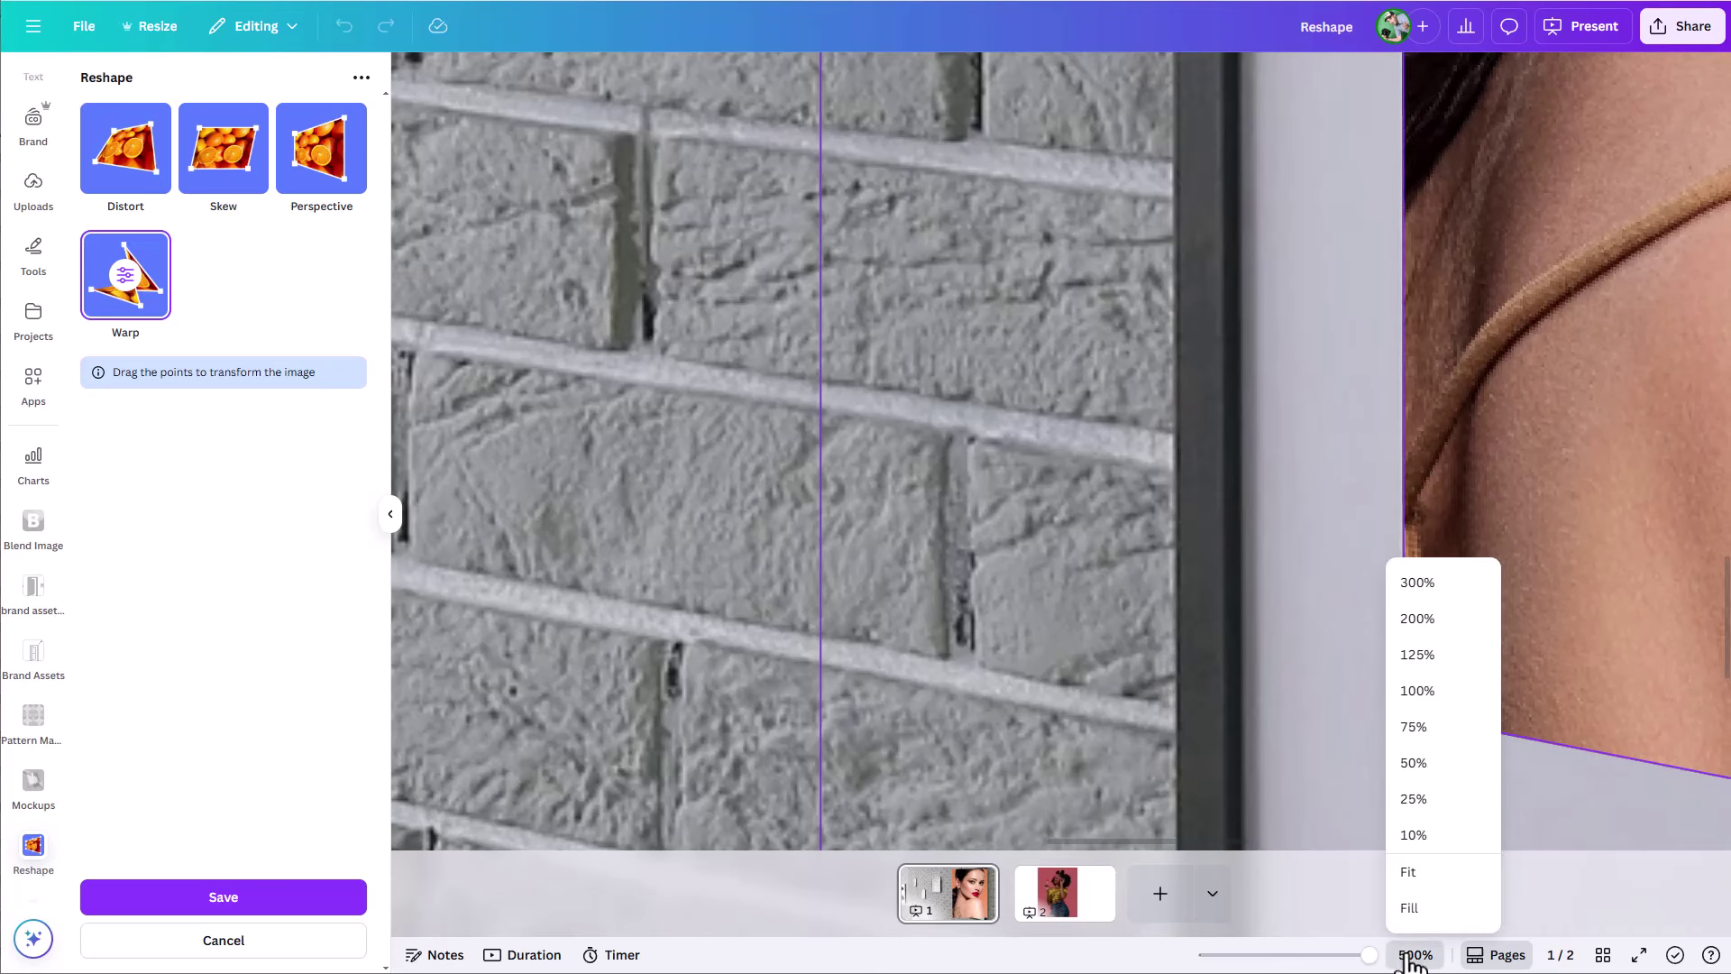
pyautogui.click(1412, 871)
pyautogui.scroll(3, 1225, 717)
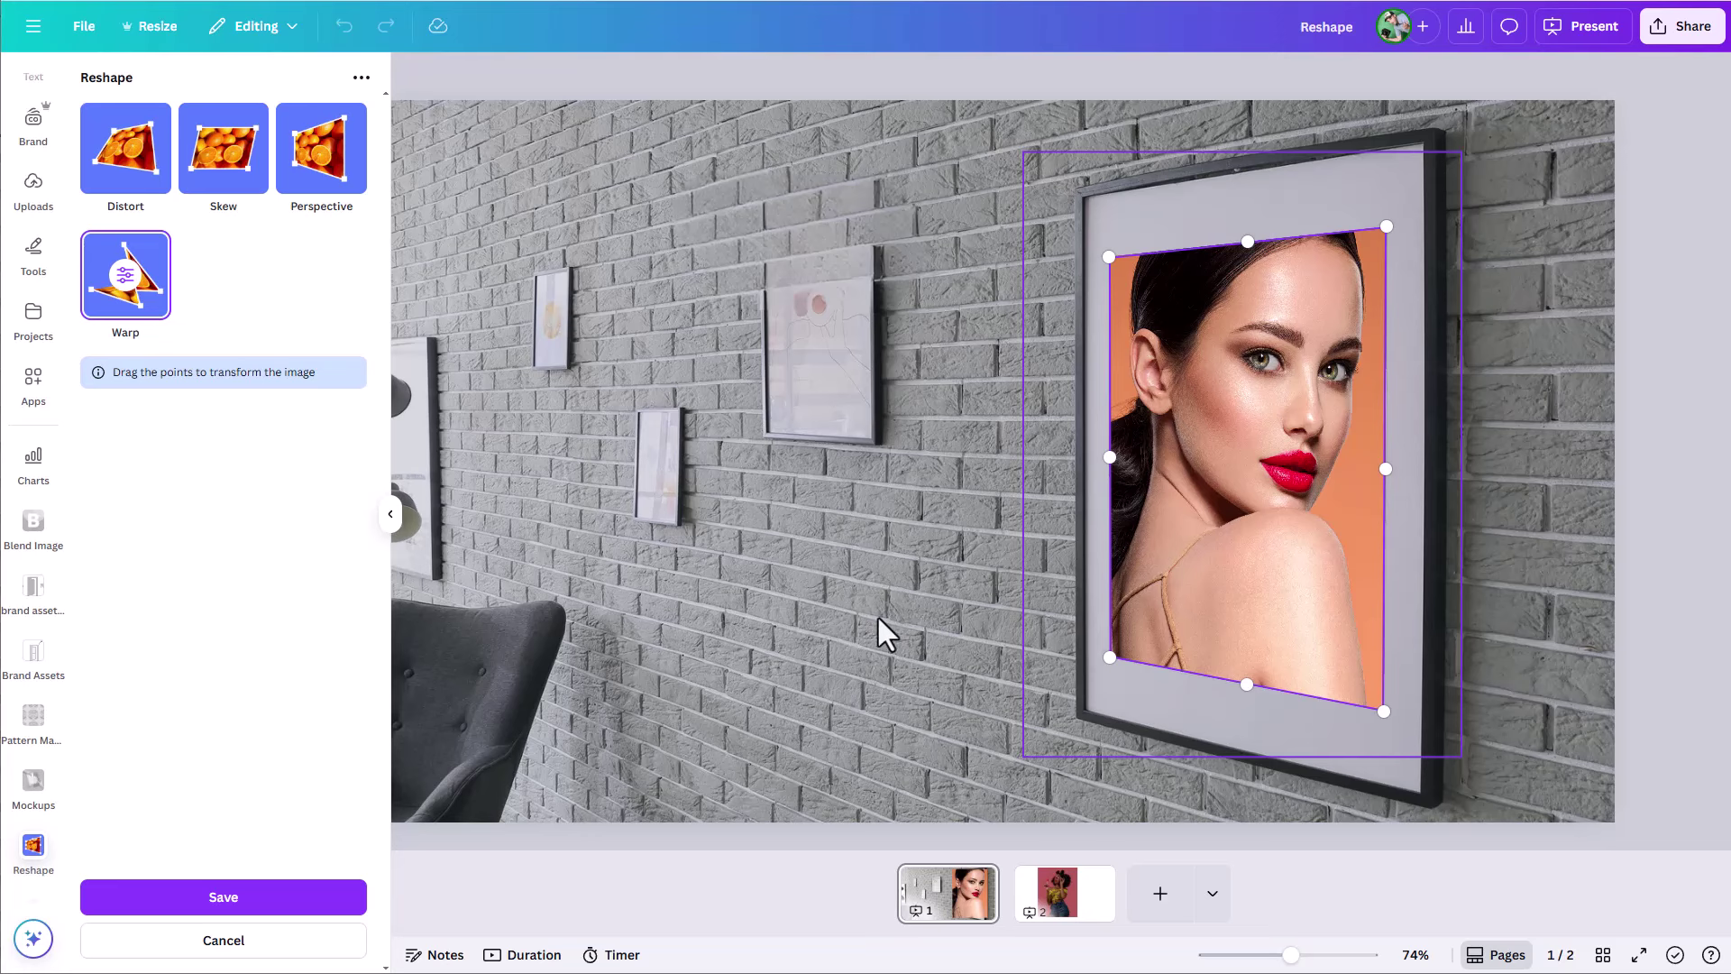
pyautogui.click(240, 911)
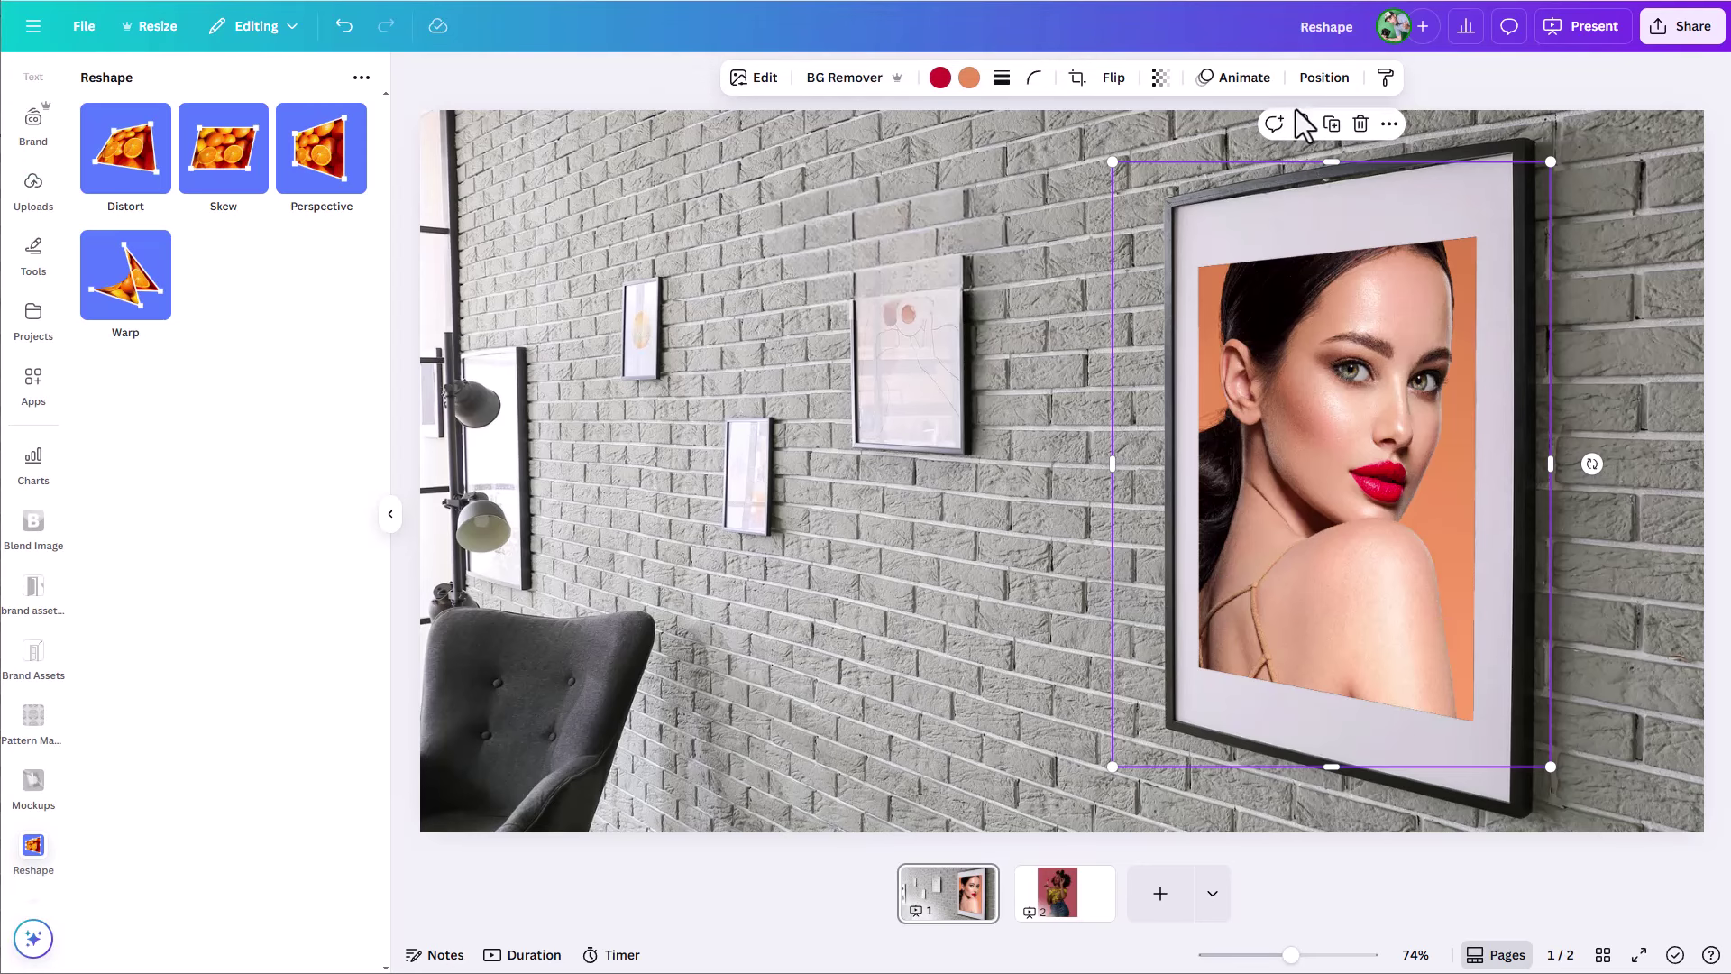
# Show the layers list and make the warped portrait layer fully transparent
pyautogui.click(1322, 79)
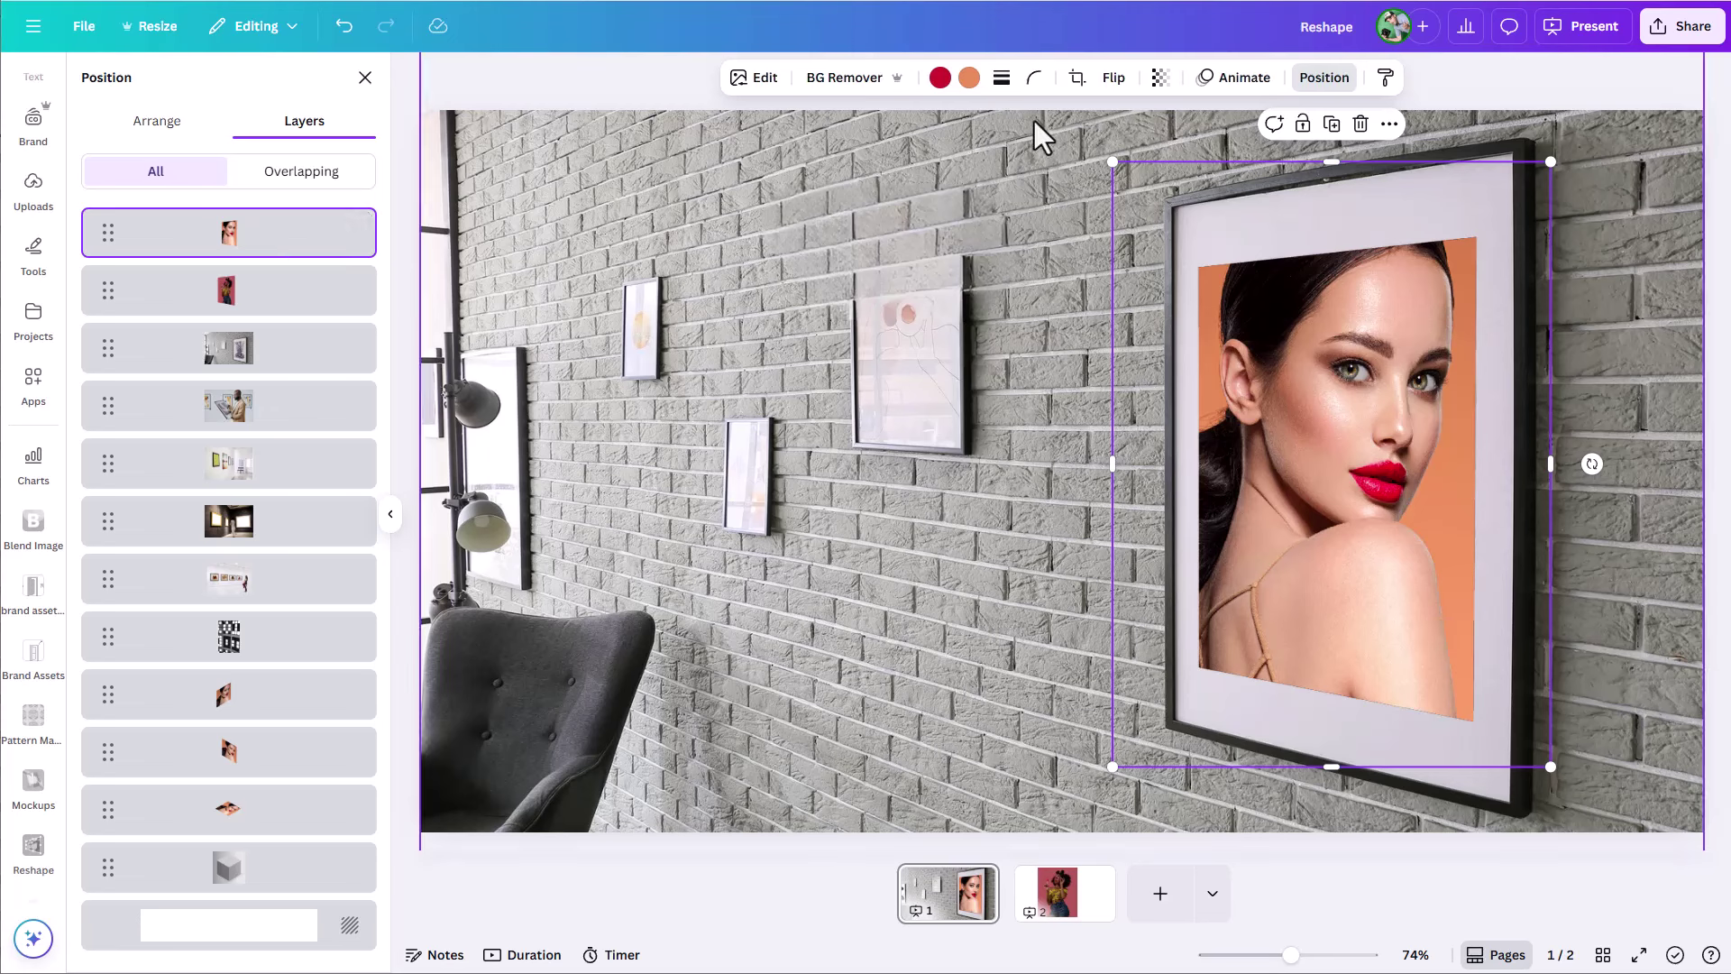
pyautogui.click(1160, 79)
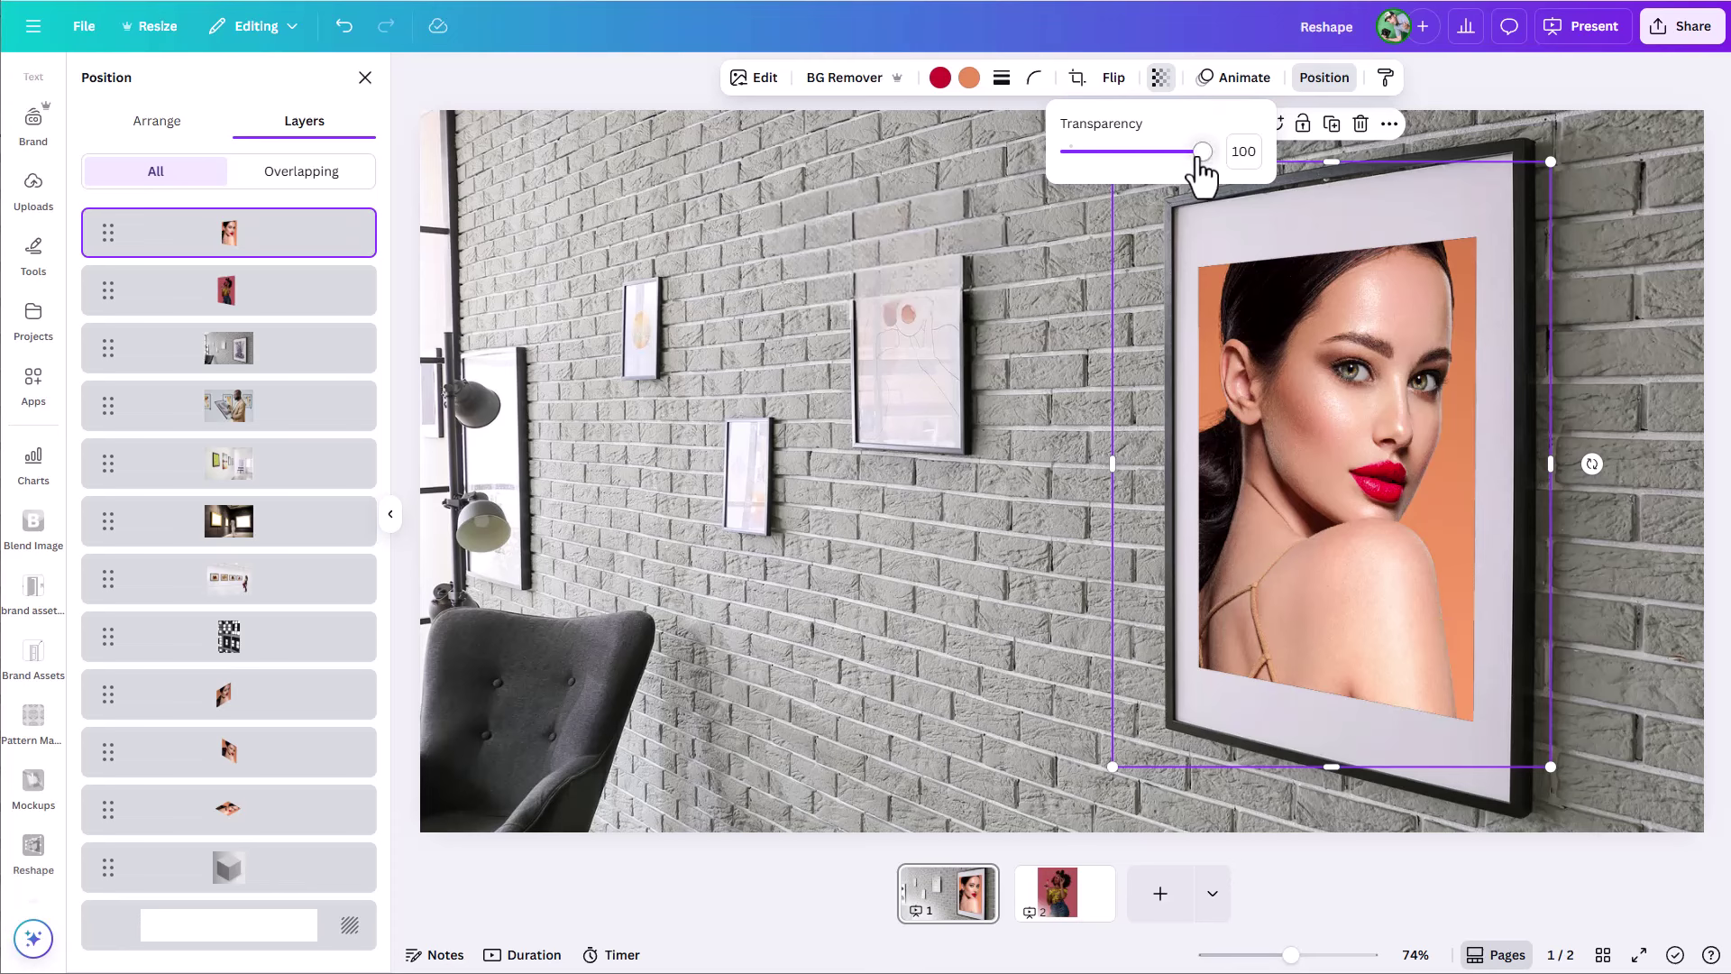
pyautogui.moveTo(1203, 152)
pyautogui.mouseDown()
pyautogui.moveTo(1031, 163)
pyautogui.moveTo(1213, 153)
pyautogui.mouseUp()
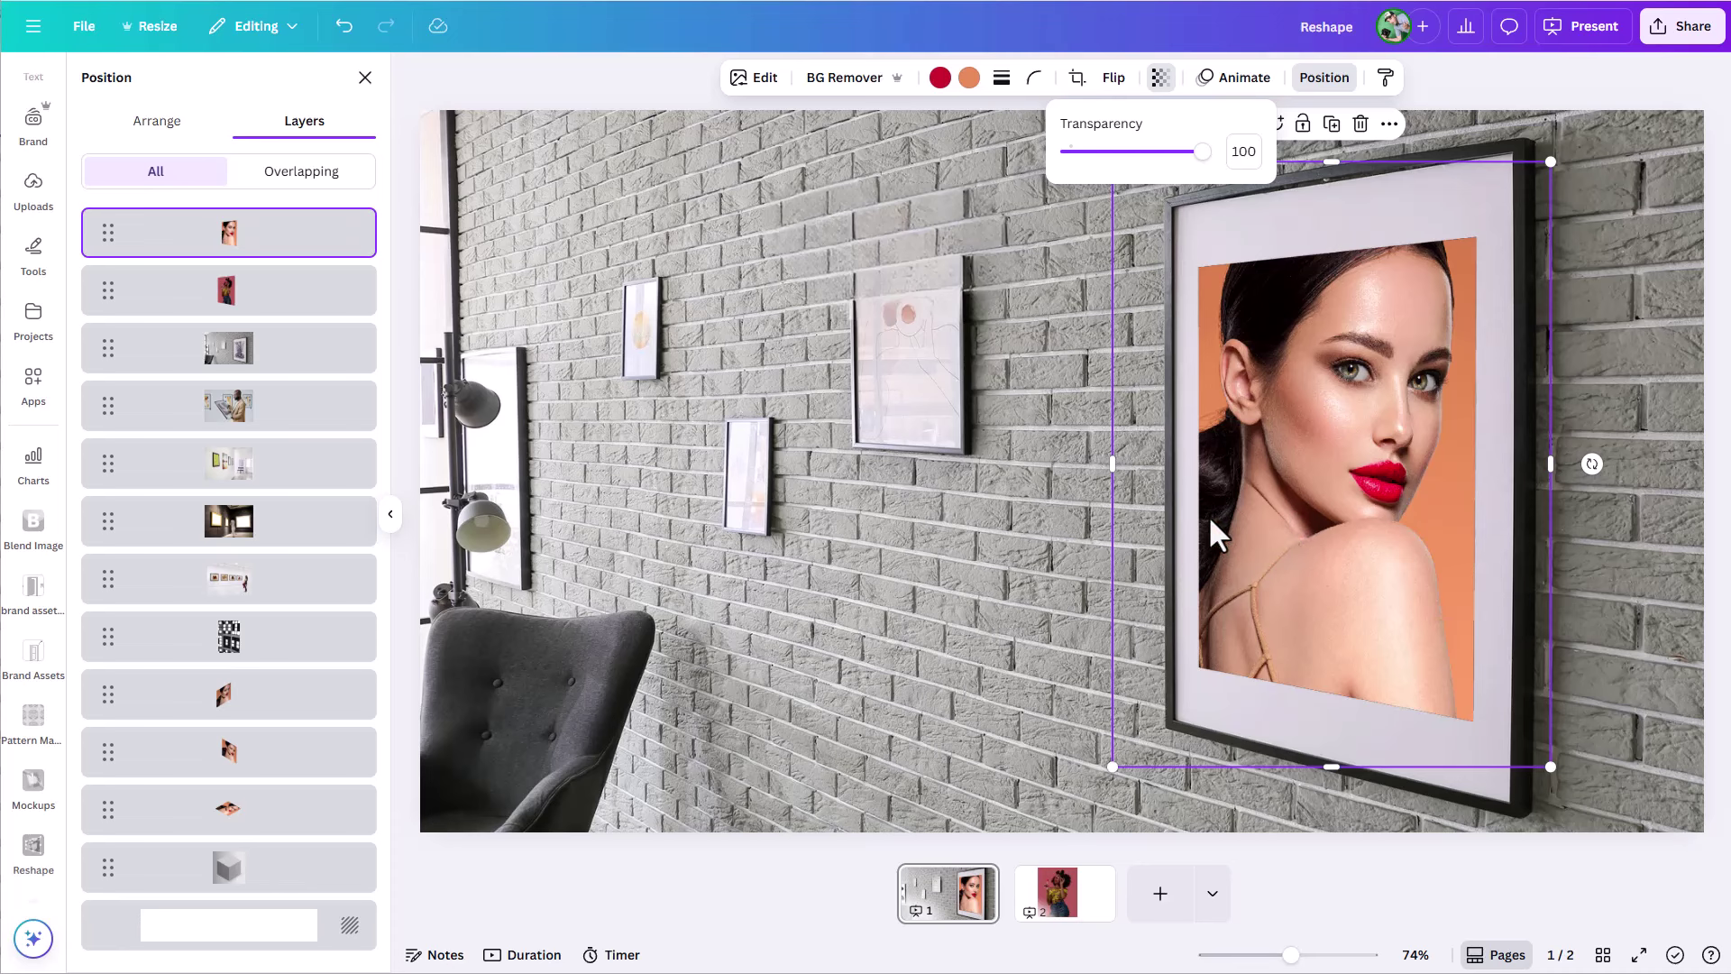
pyautogui.click(236, 232)
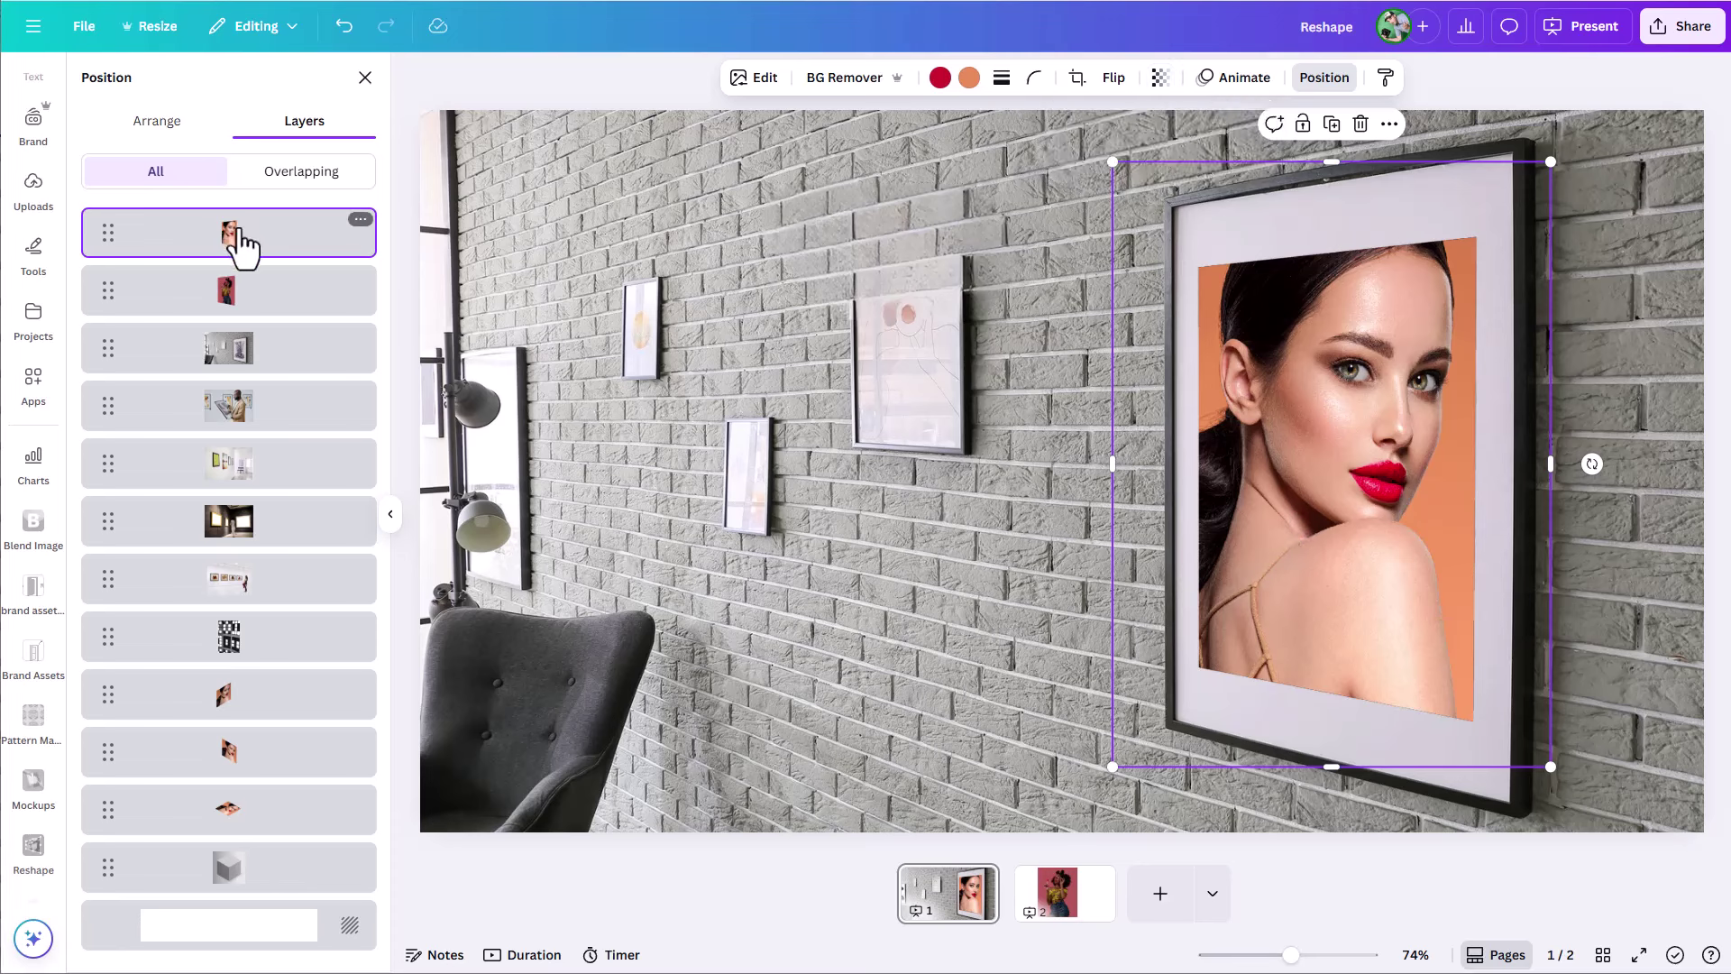
pyautogui.click(1161, 78)
pyautogui.moveTo(1208, 151); pyautogui.dragTo(915, 144)
# Select the layer of the woman with the lollipop and set its transparency to 82
pyautogui.click(240, 290)
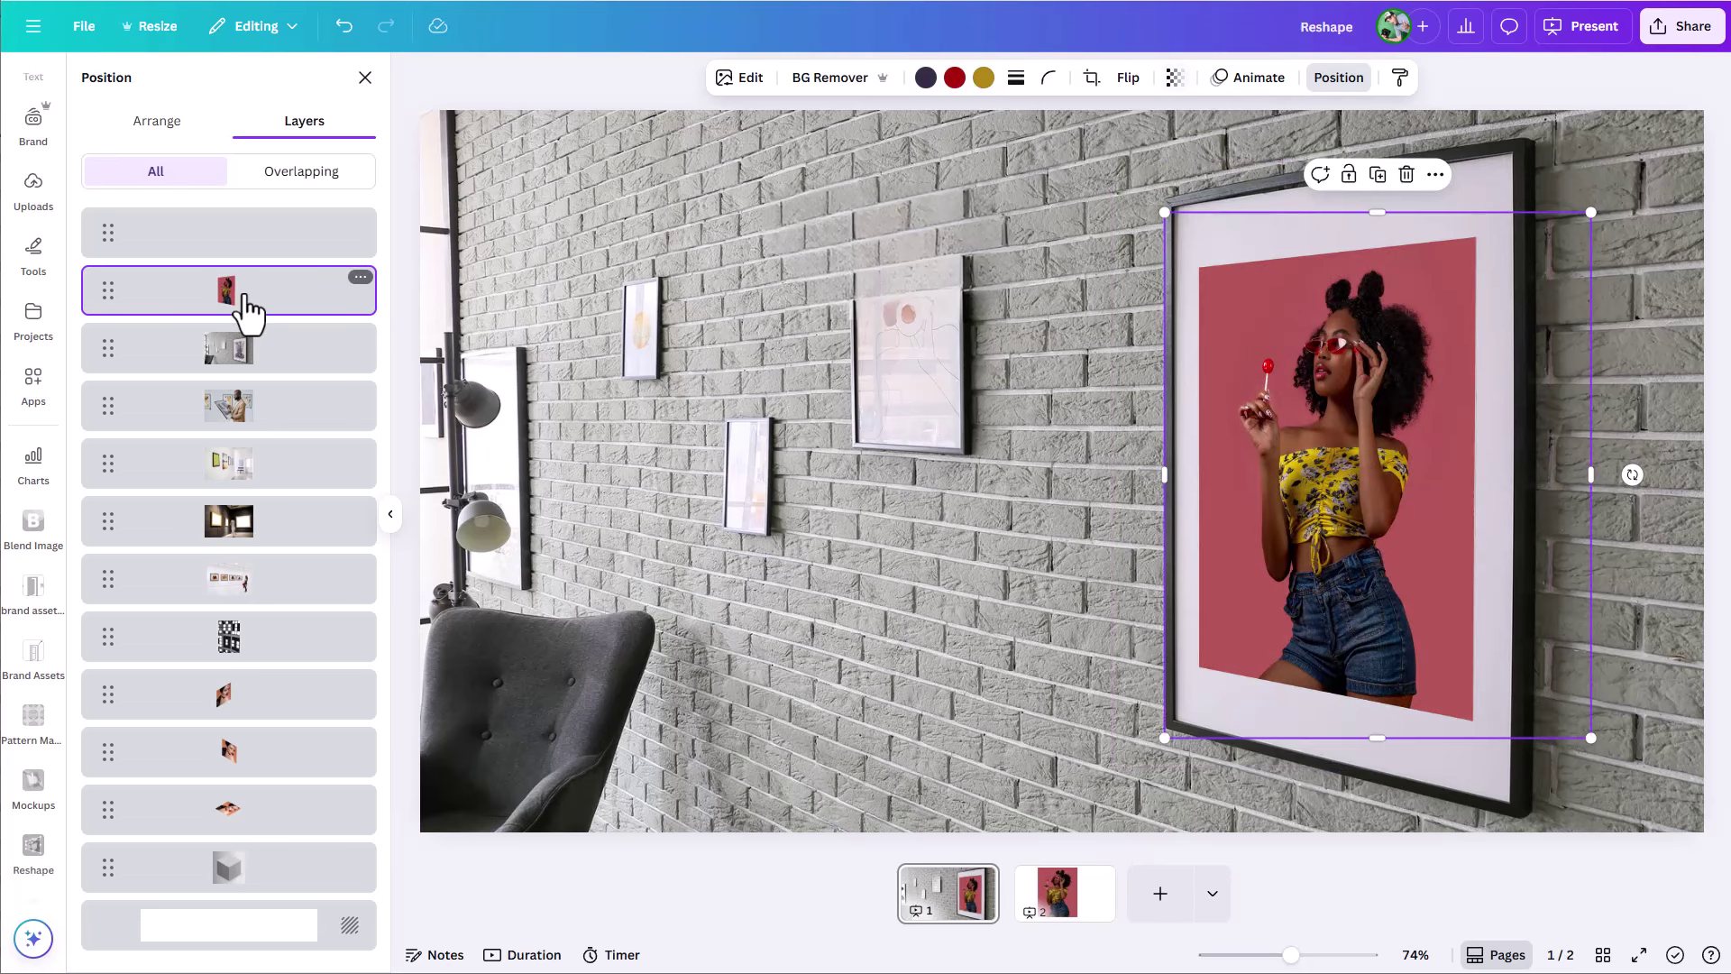
pyautogui.click(1174, 78)
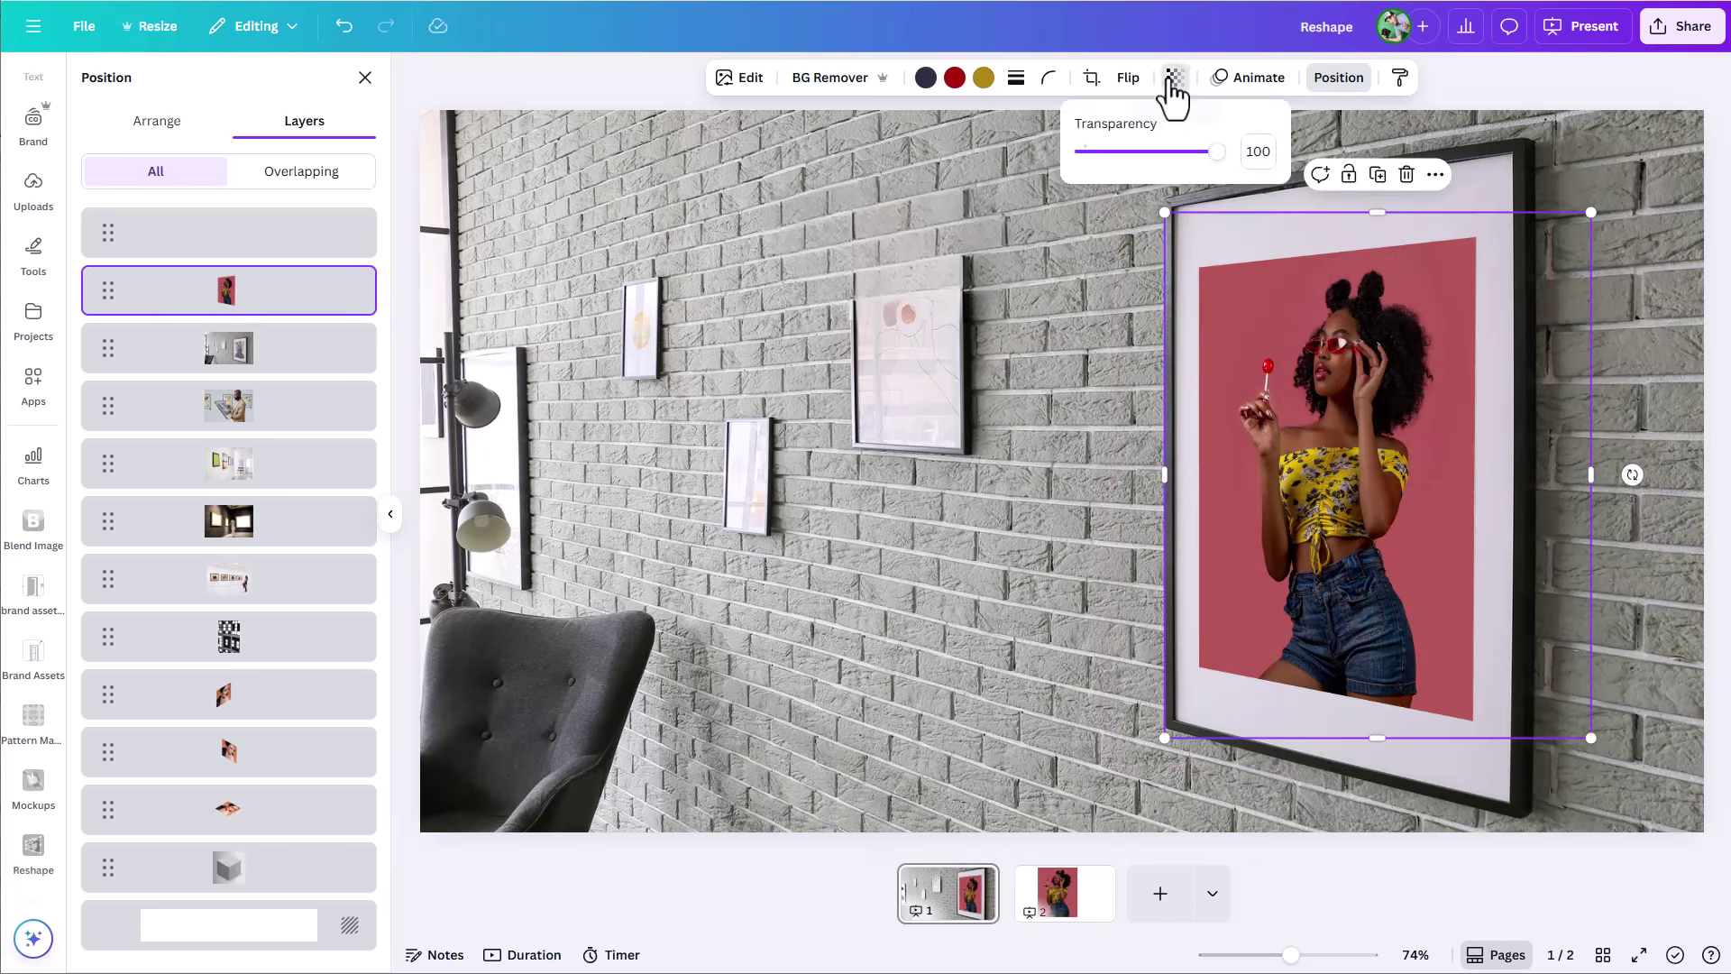
pyautogui.moveTo(1215, 151)
pyautogui.mouseDown()
pyautogui.moveTo(1192, 151)
pyautogui.moveTo(1182, 174)
pyautogui.moveTo(1197, 176)
pyautogui.mouseUp()
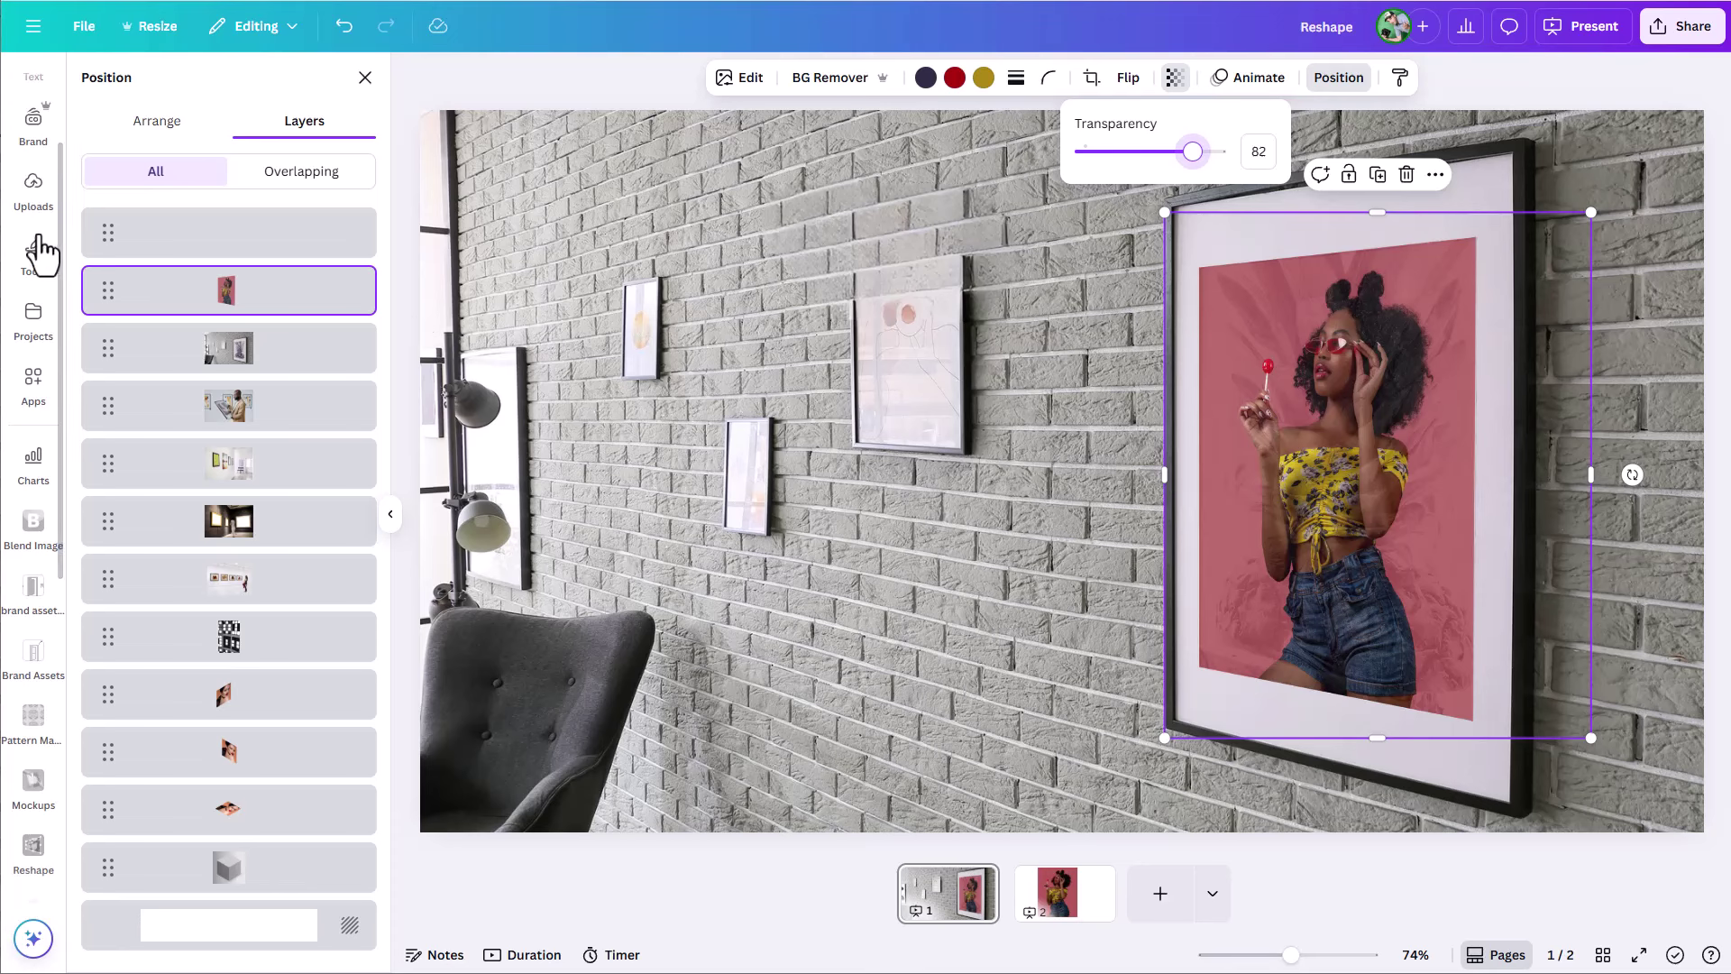
# Search the elements for "window" photos and add the picture of dark-framed windows above a white dining table
pyautogui.scroll(2, 36, 259)
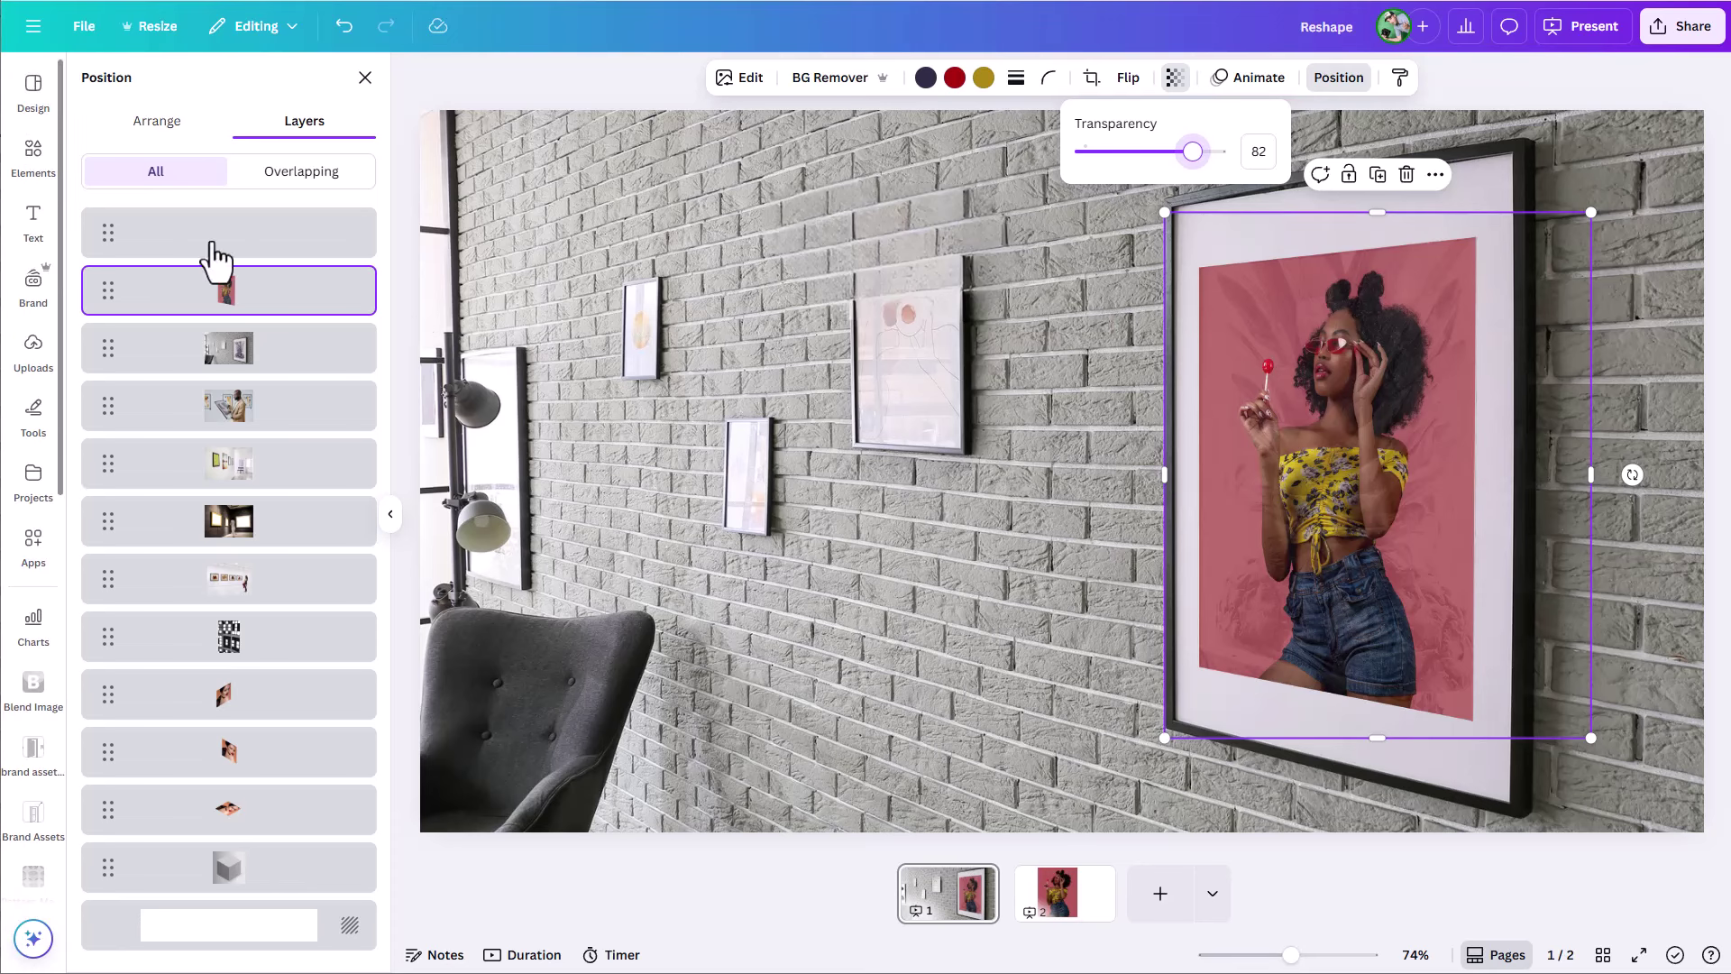
pyautogui.click(32, 173)
pyautogui.click(200, 86)
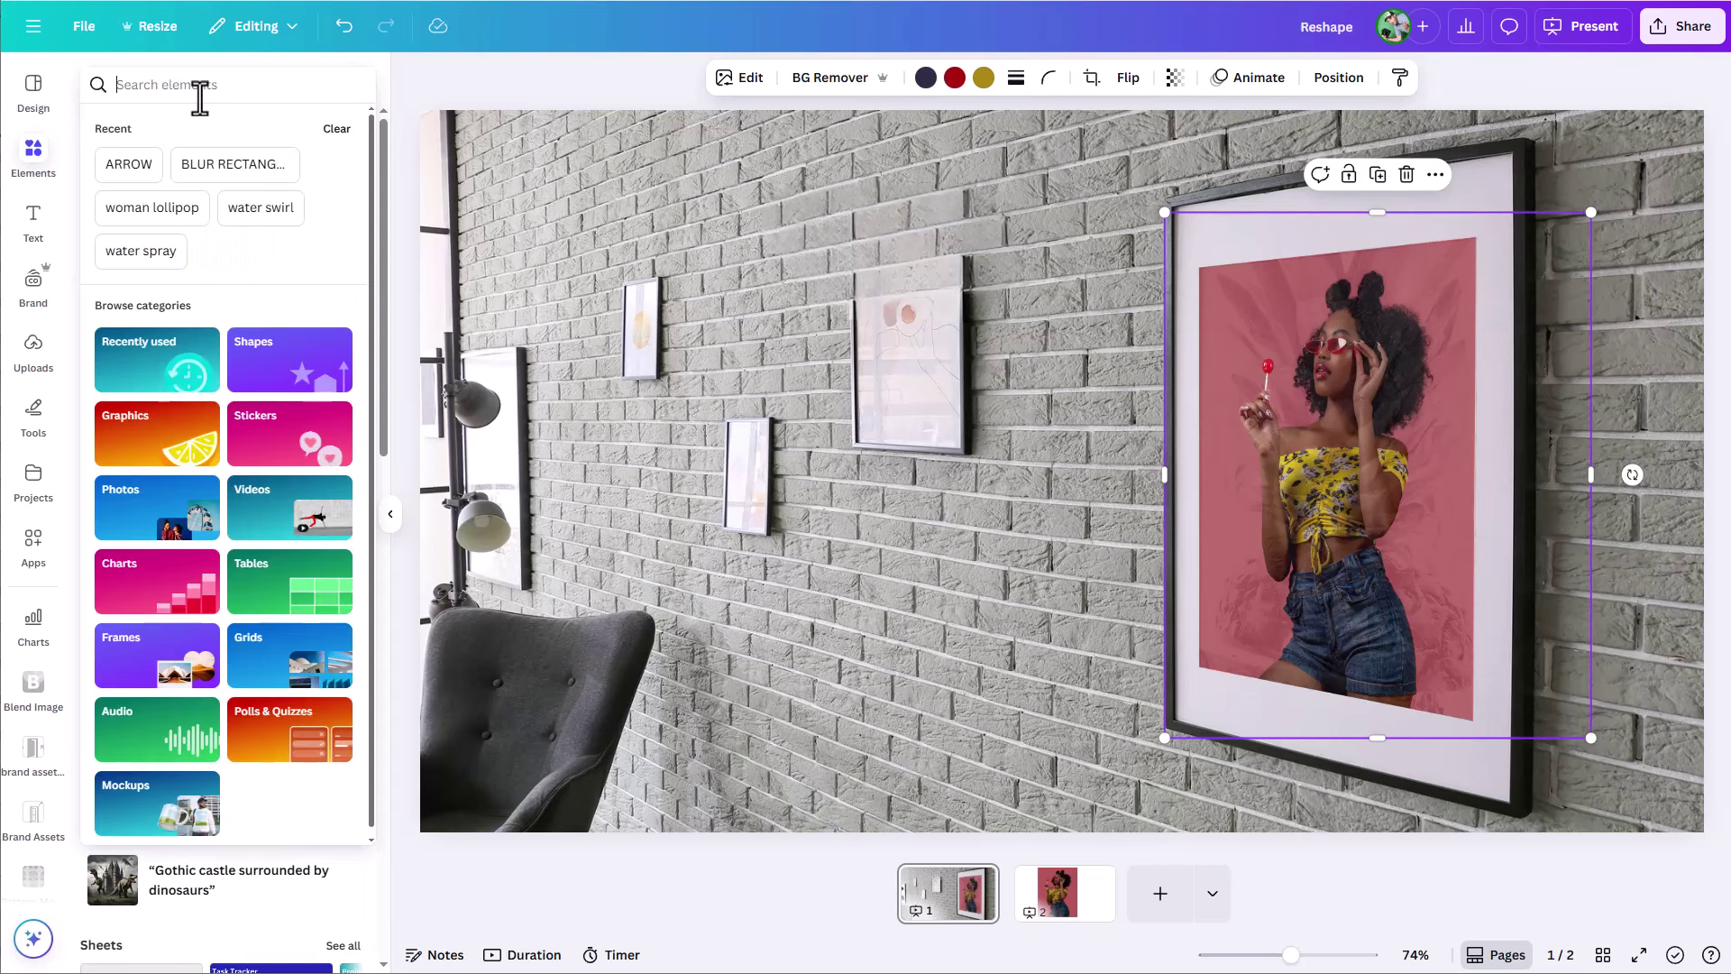
pyautogui.write('window')
pyautogui.press('Return')
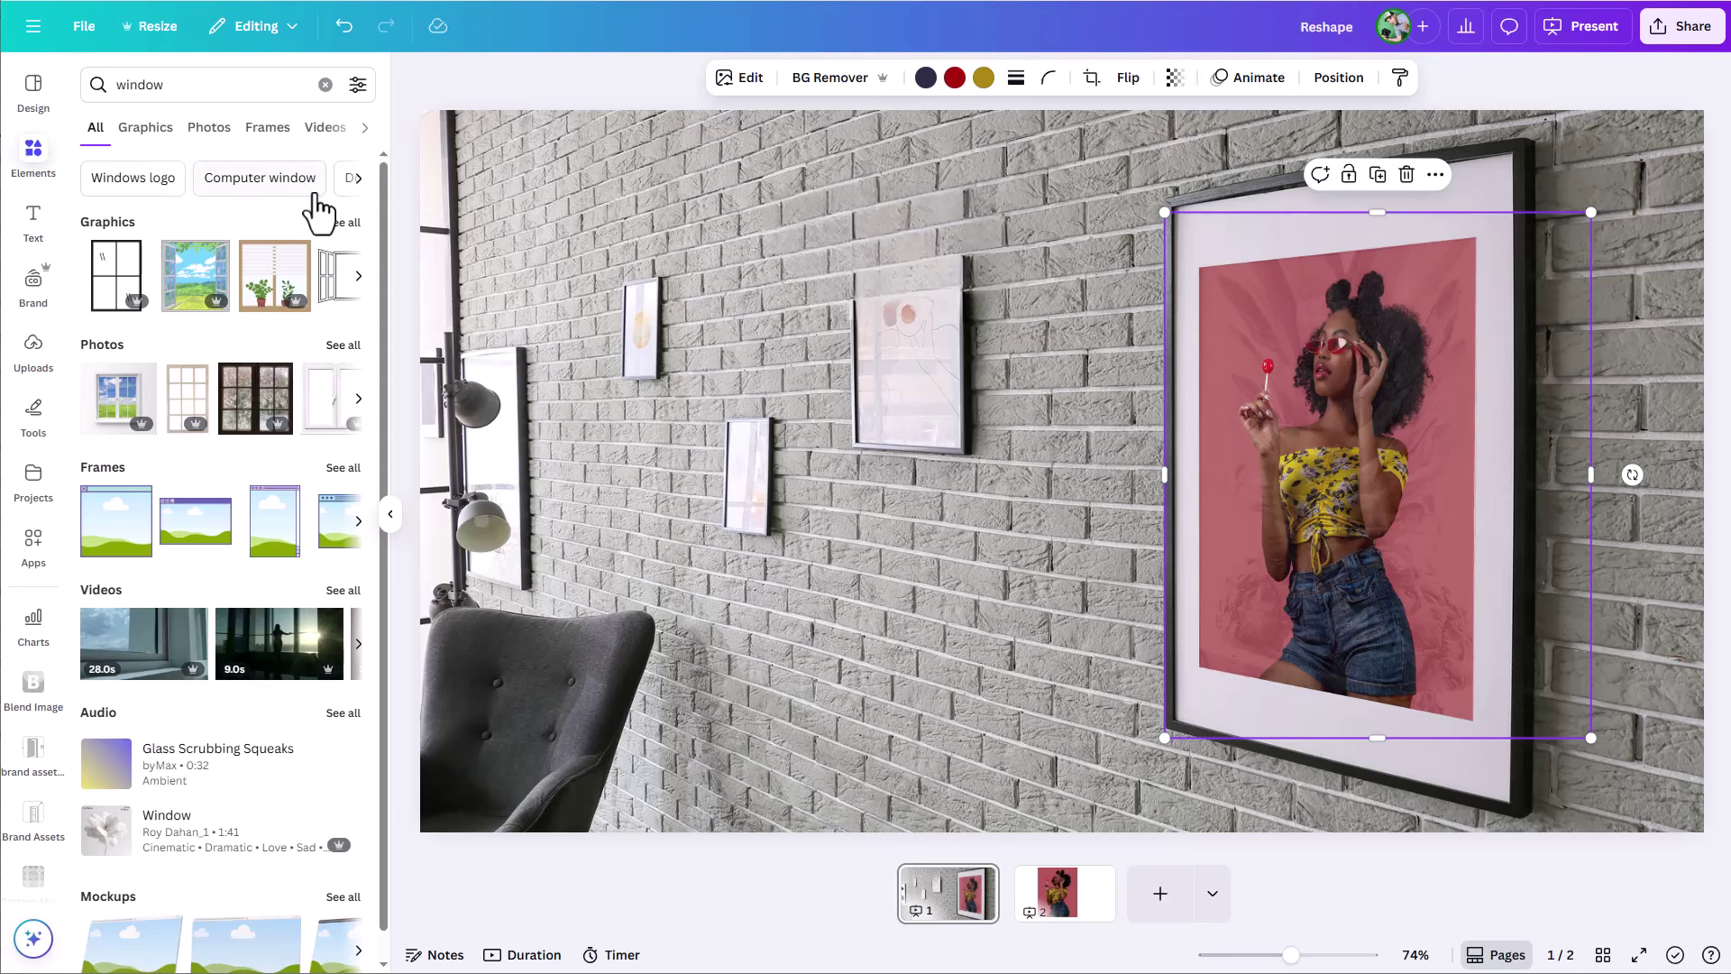
pyautogui.click(208, 135)
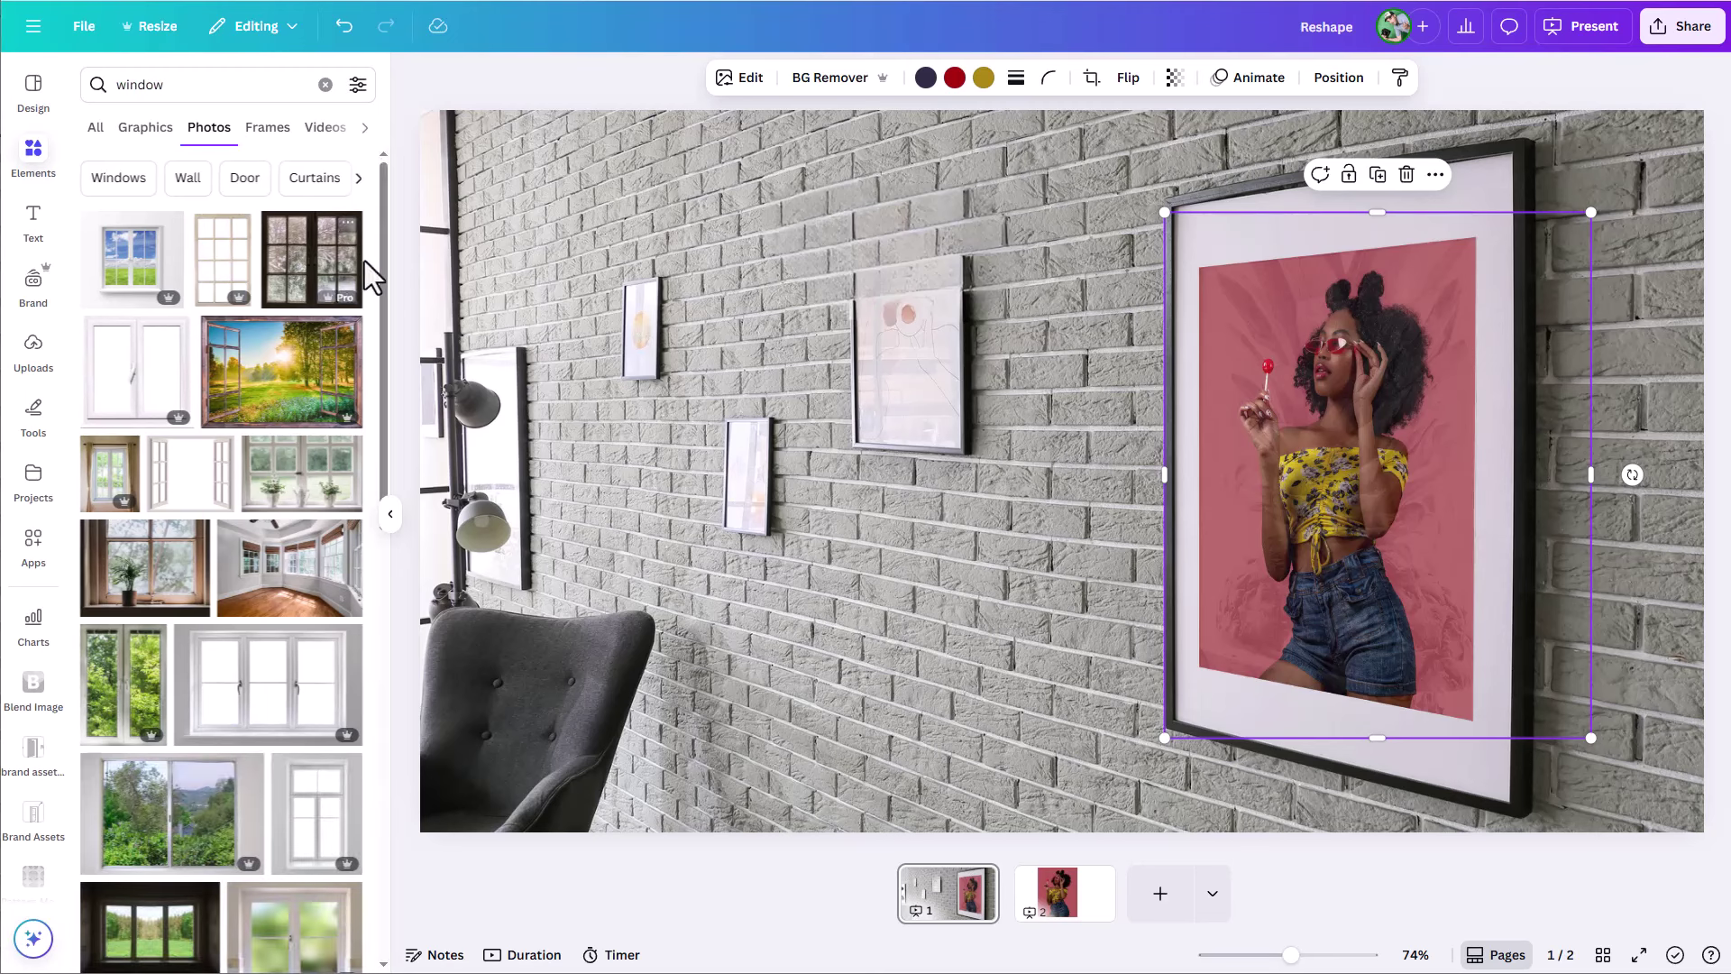
pyautogui.scroll(-8, 253, 573)
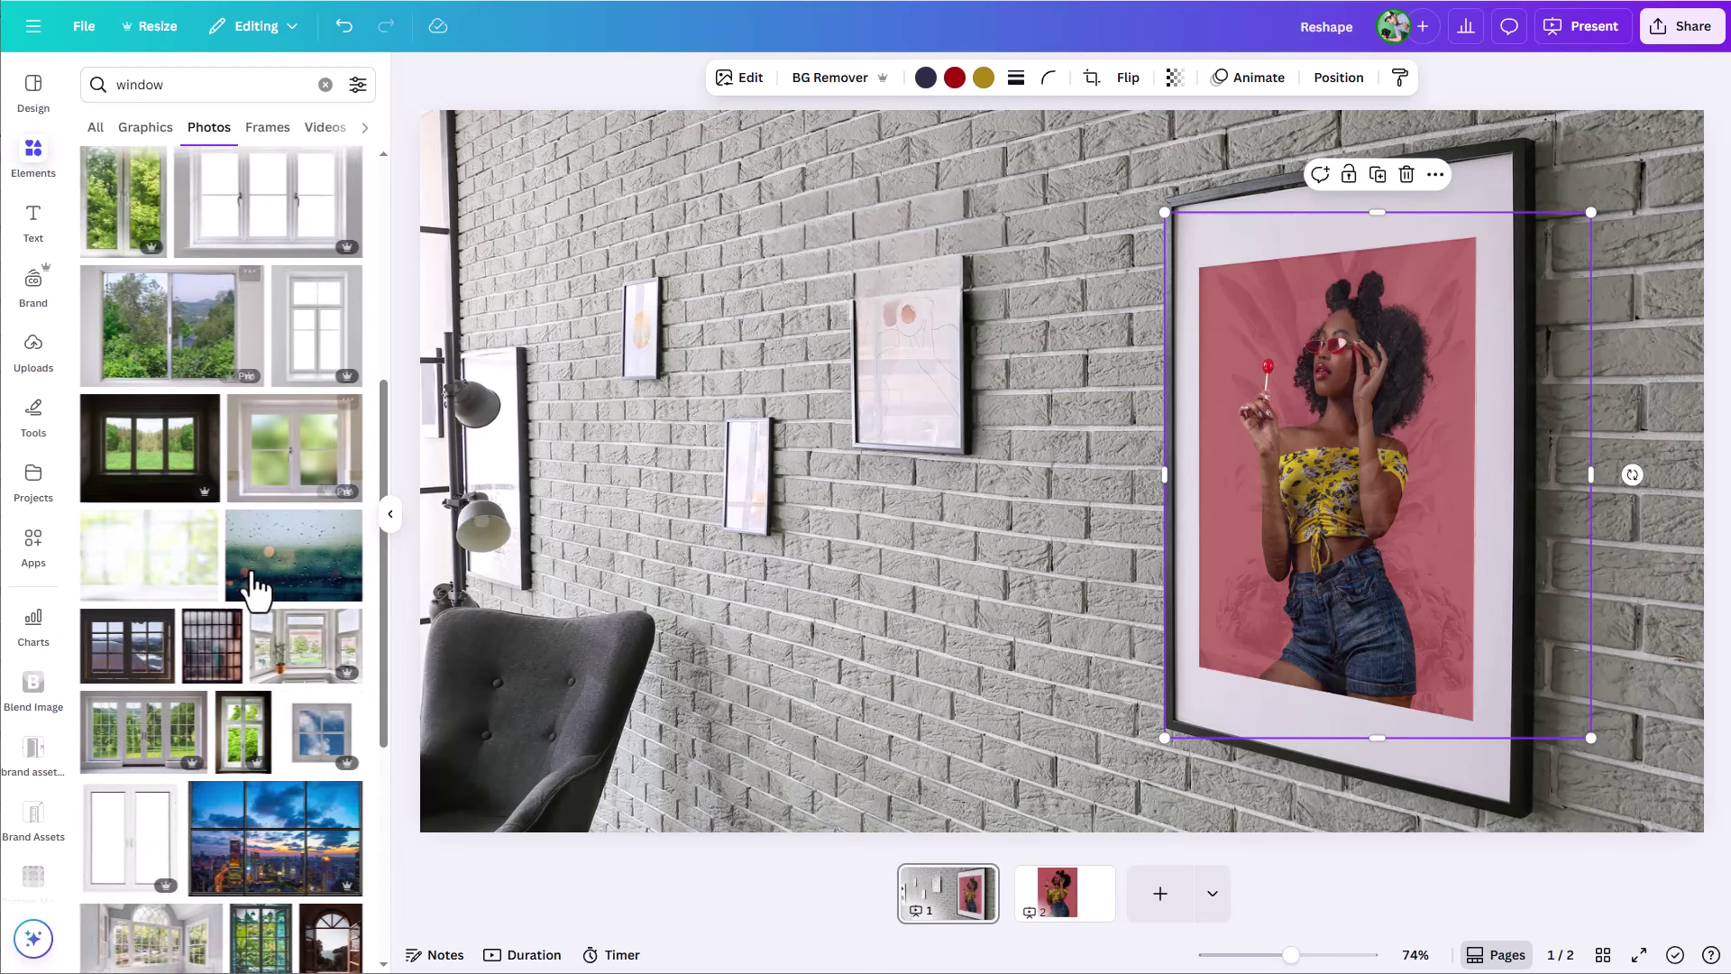
pyautogui.scroll(-6, 267, 559)
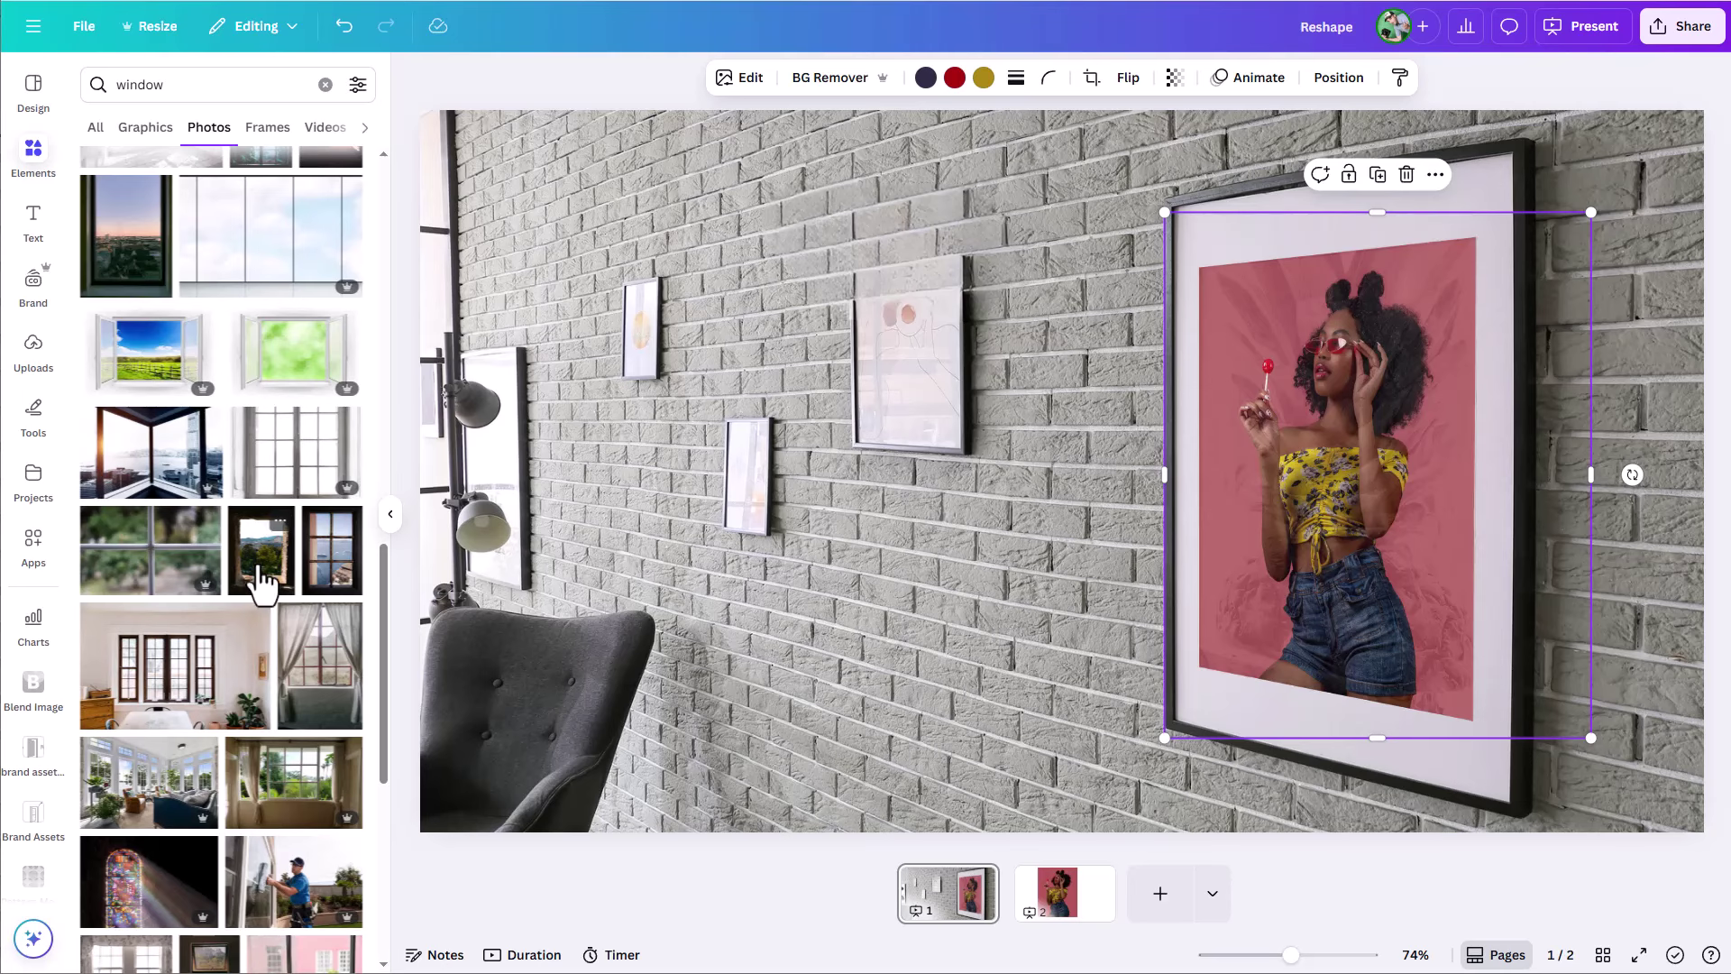
pyautogui.click(167, 685)
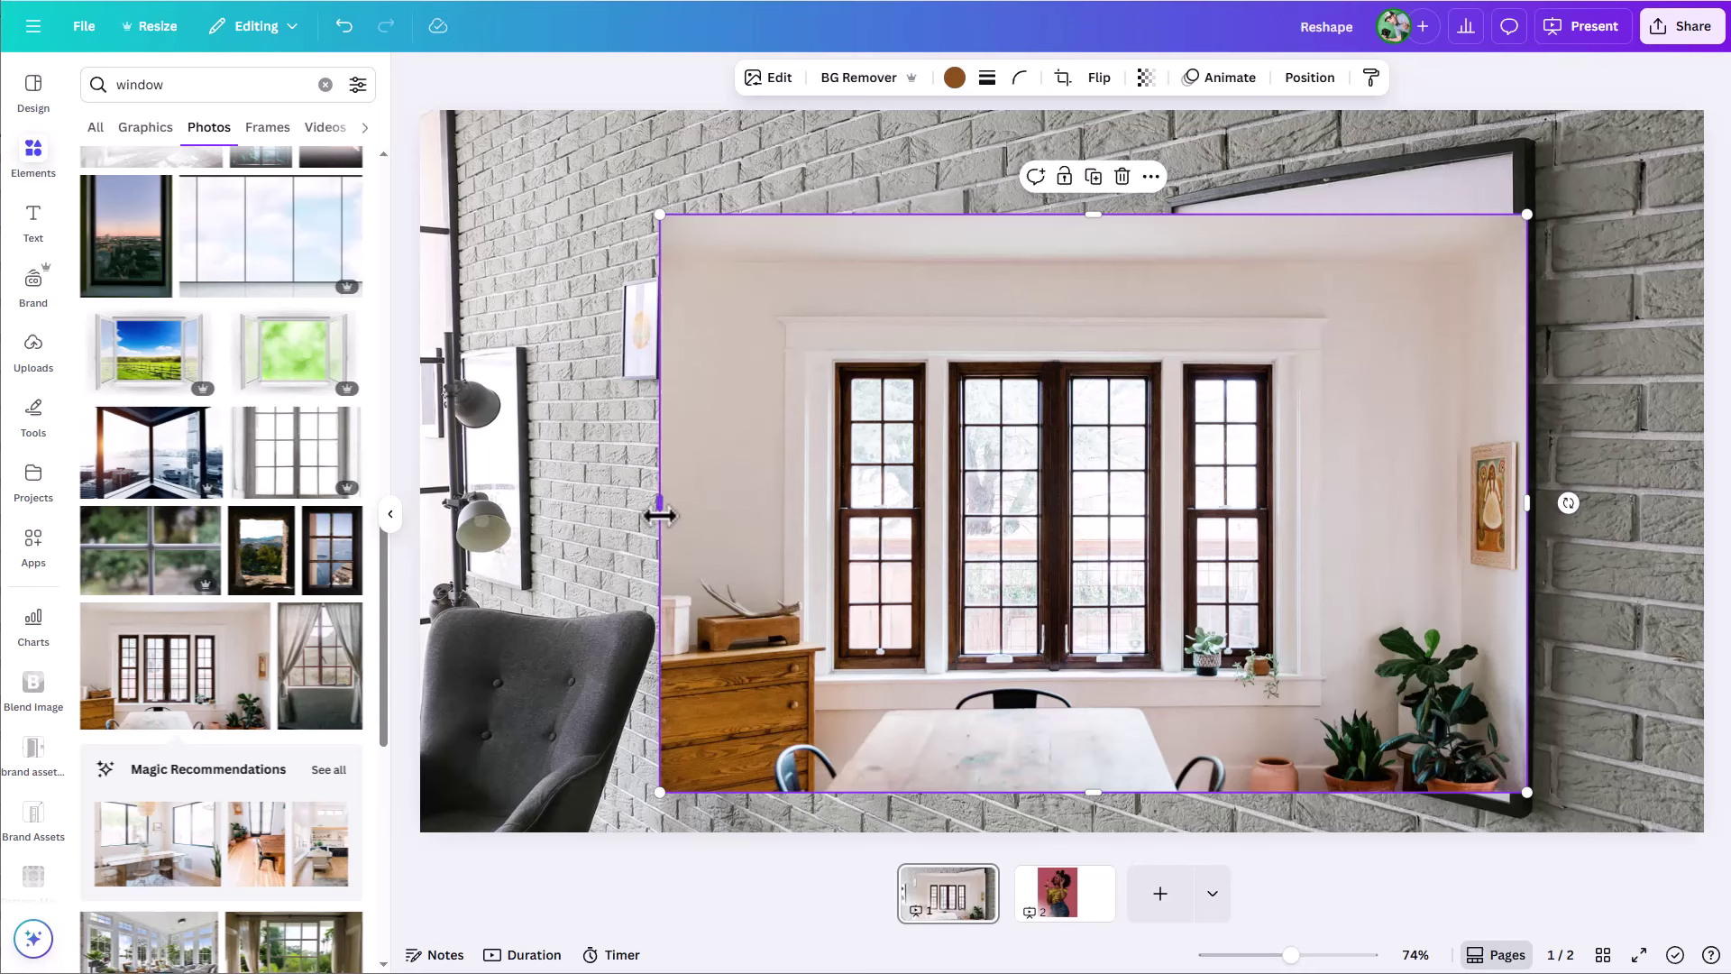
# Crop the window photo on all four sides down to a narrow section of the central panes and dark mullion
pyautogui.moveTo(660, 502); pyautogui.dragTo(961, 502)
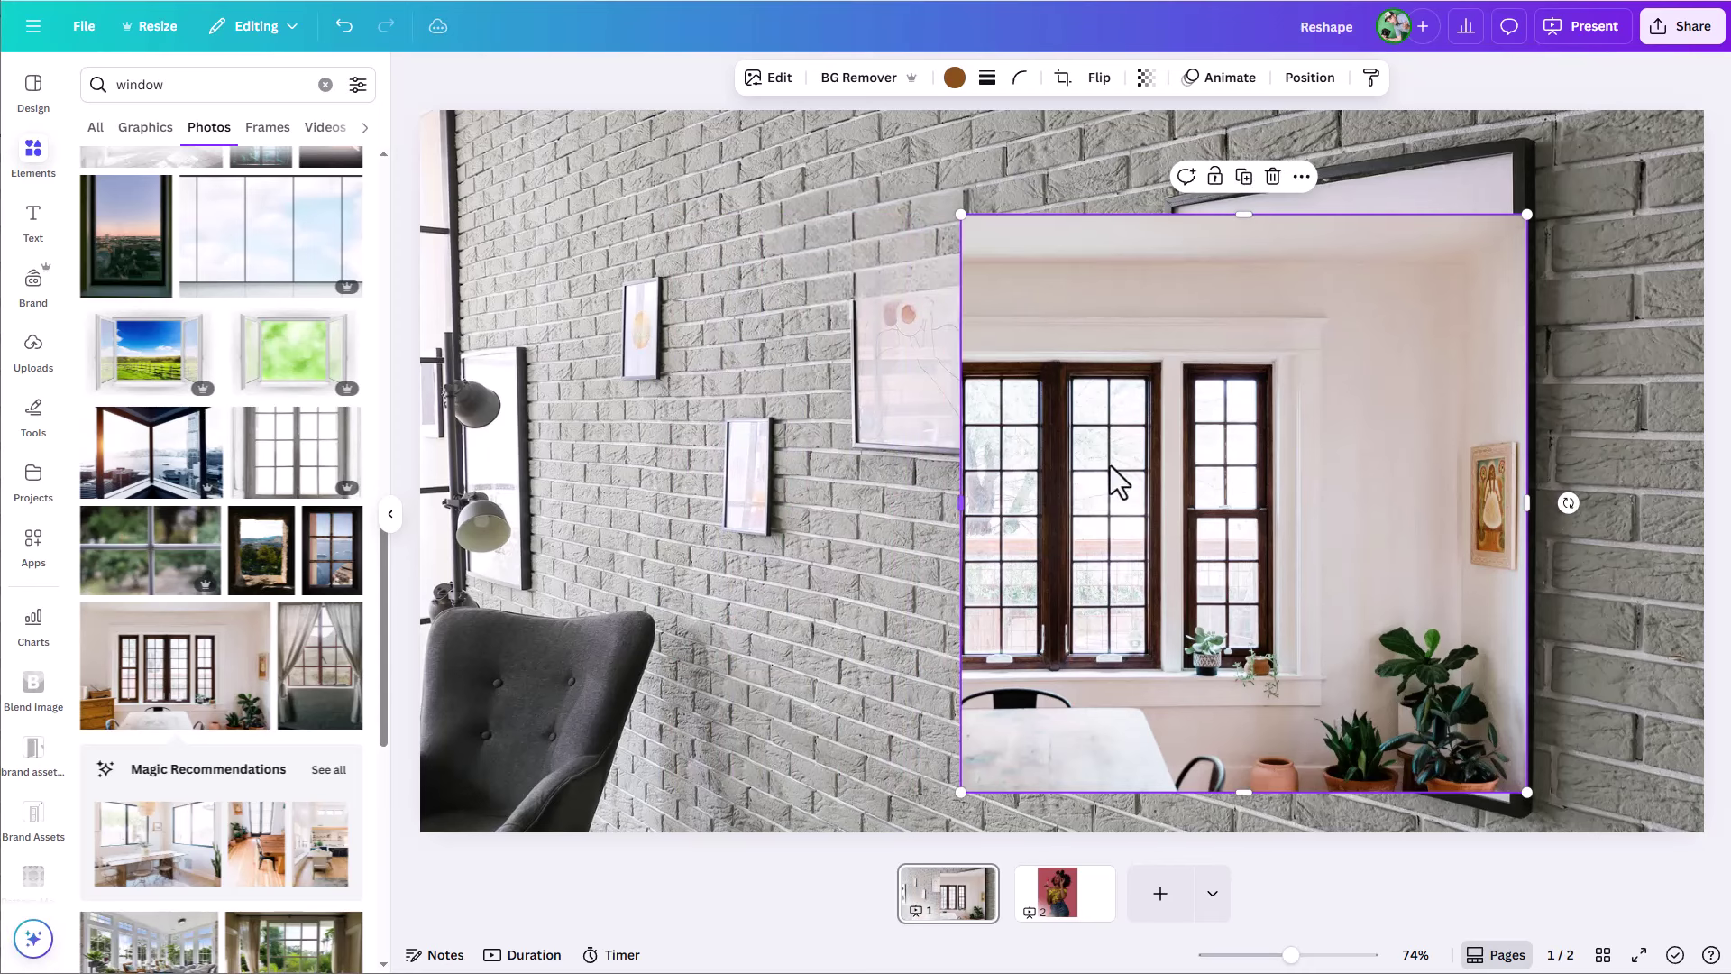
pyautogui.moveTo(1527, 502); pyautogui.dragTo(1159, 542)
pyautogui.moveTo(1061, 213); pyautogui.dragTo(1061, 428)
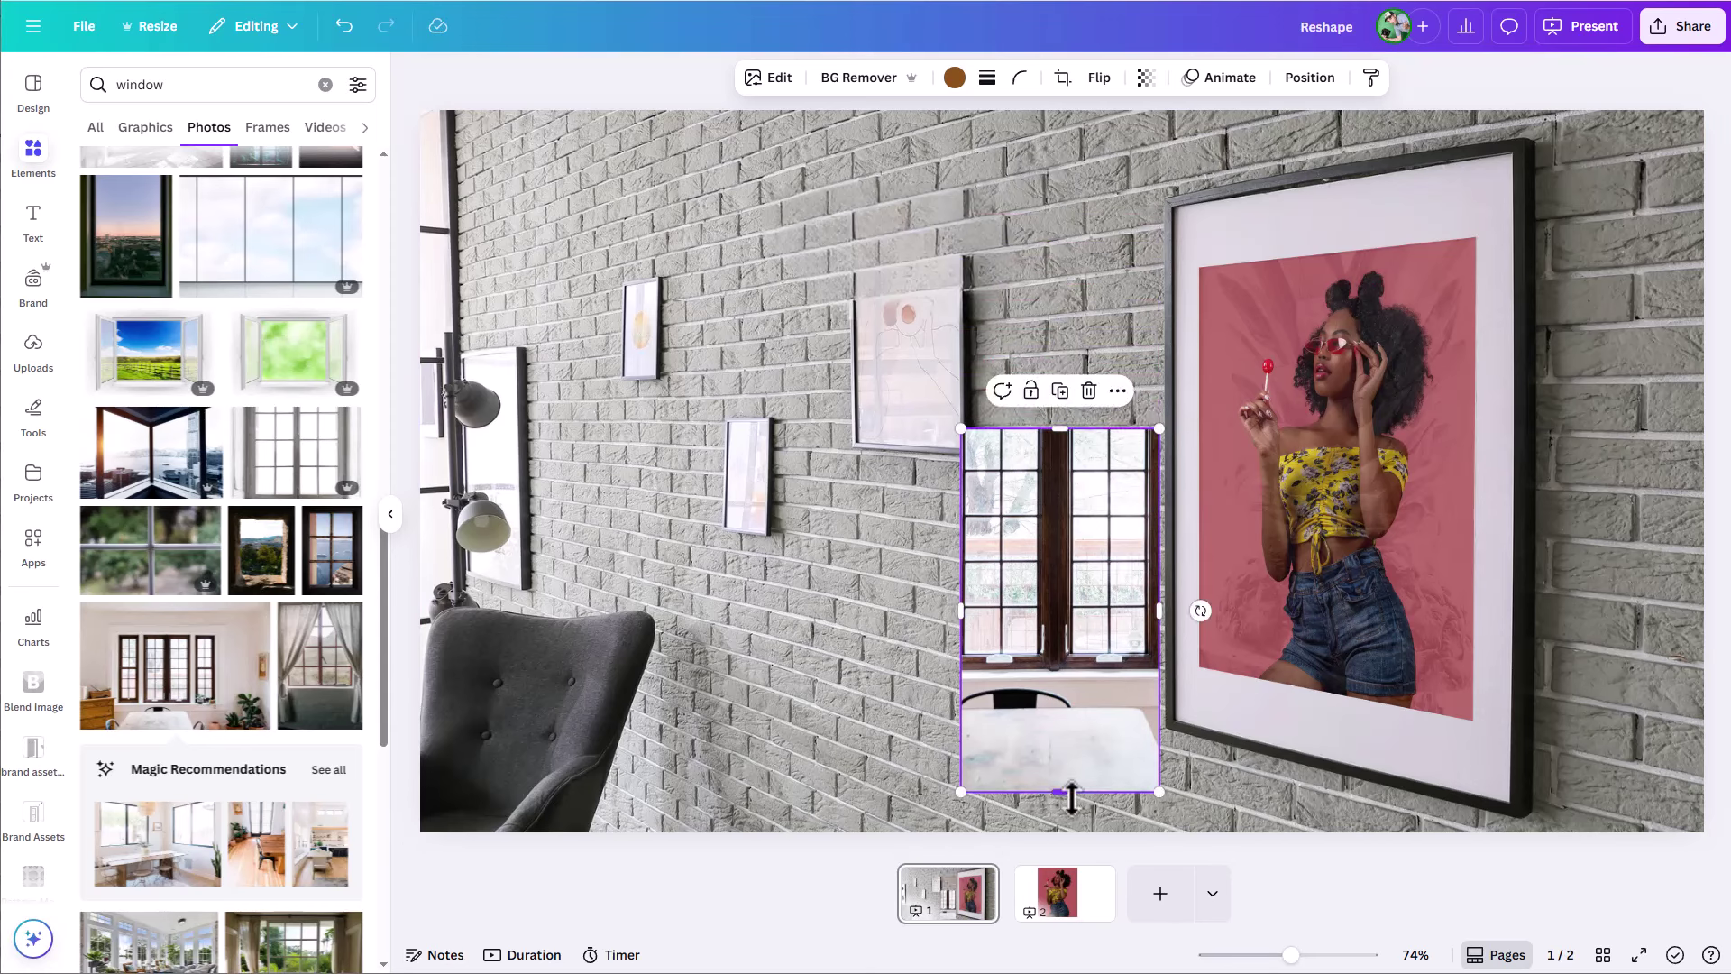
pyautogui.moveTo(1057, 790); pyautogui.dragTo(1060, 657)
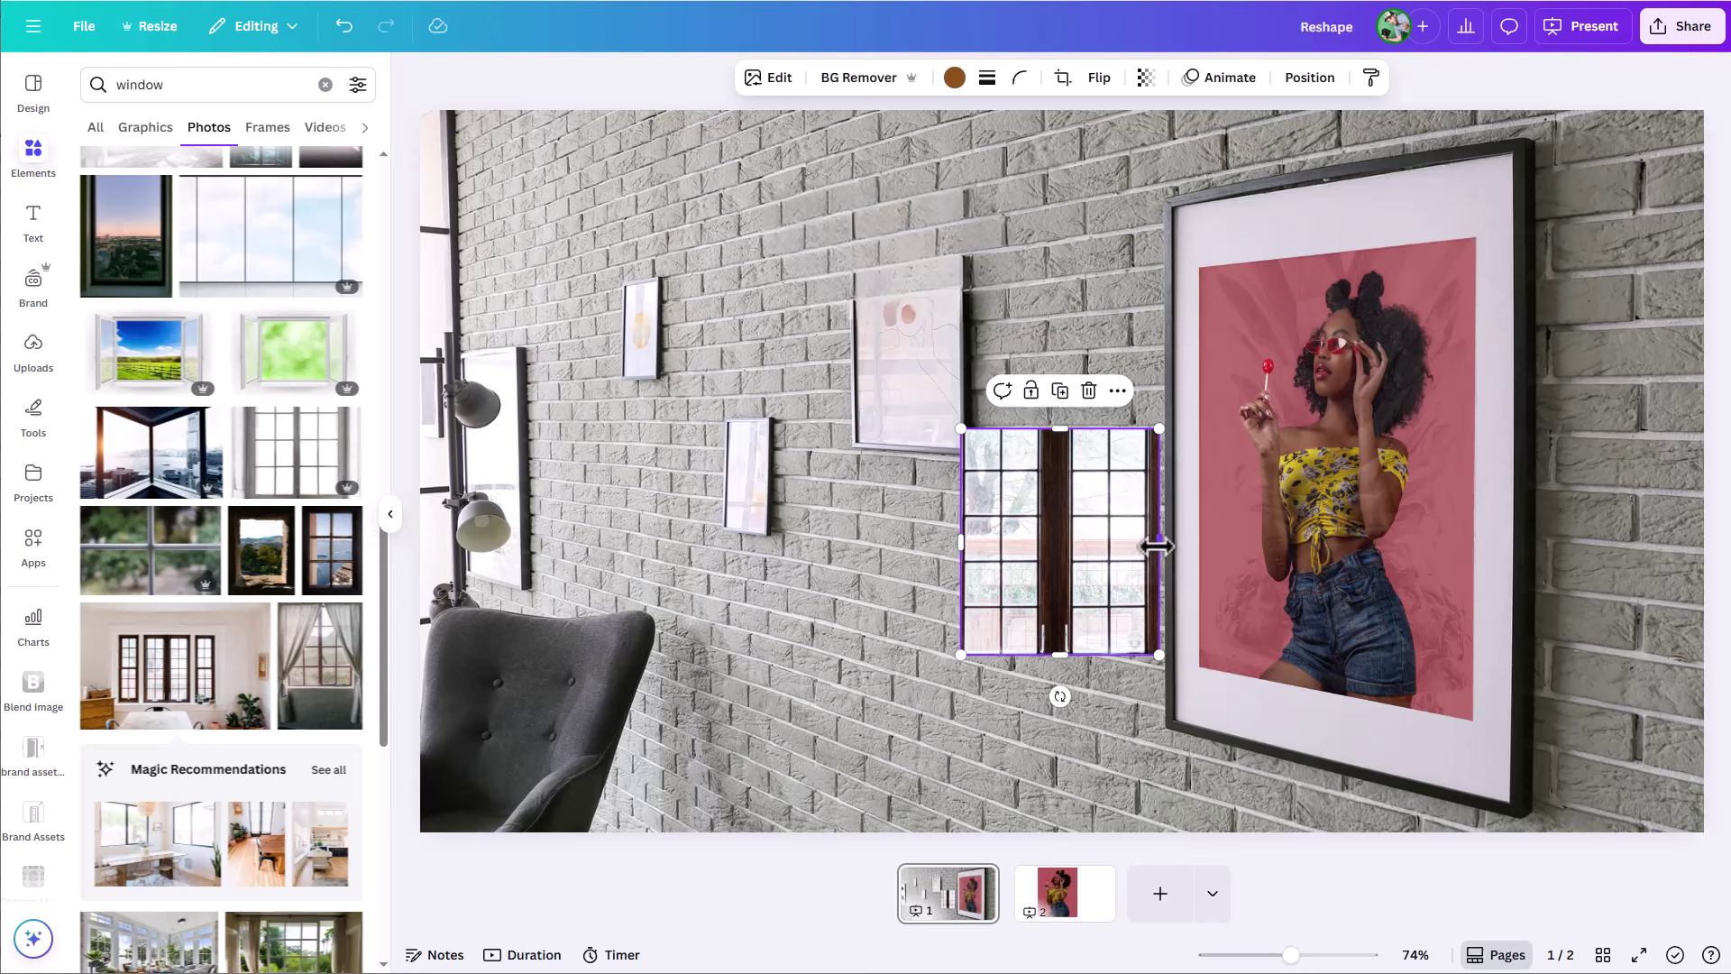
pyautogui.moveTo(1159, 544); pyautogui.dragTo(1113, 552)
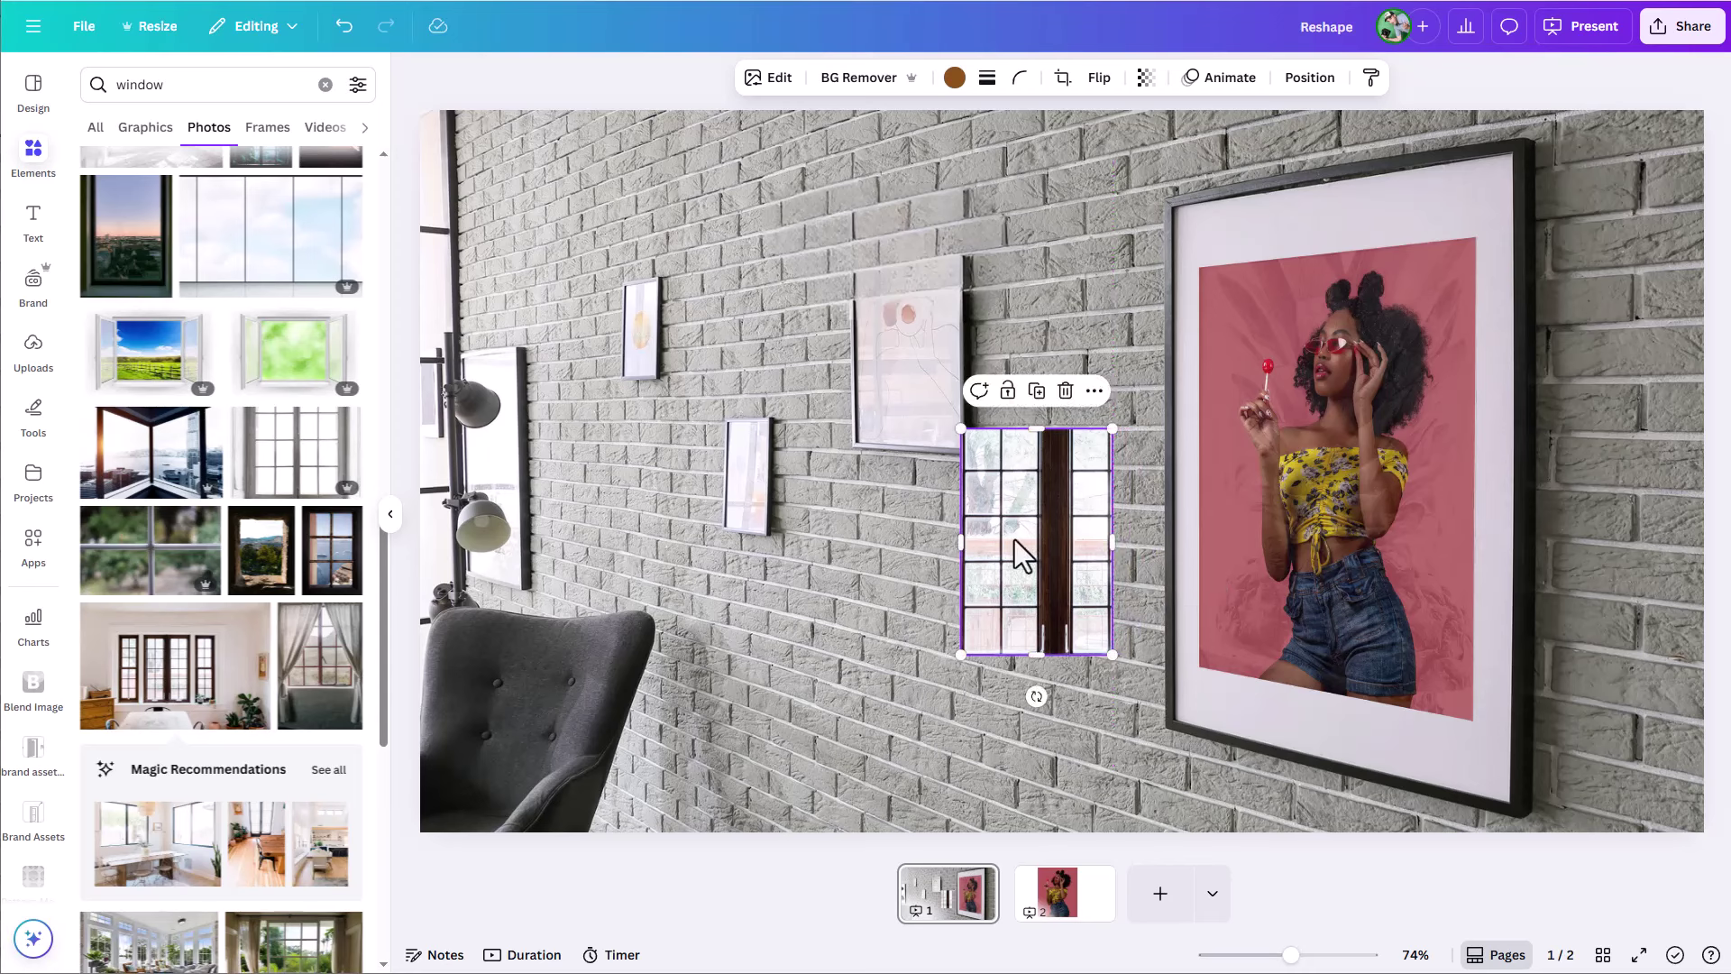
# Enlarge the cropped window photo over the large wall frame and set its transparency to 6
pyautogui.moveTo(1035, 543); pyautogui.dragTo(1477, 260)
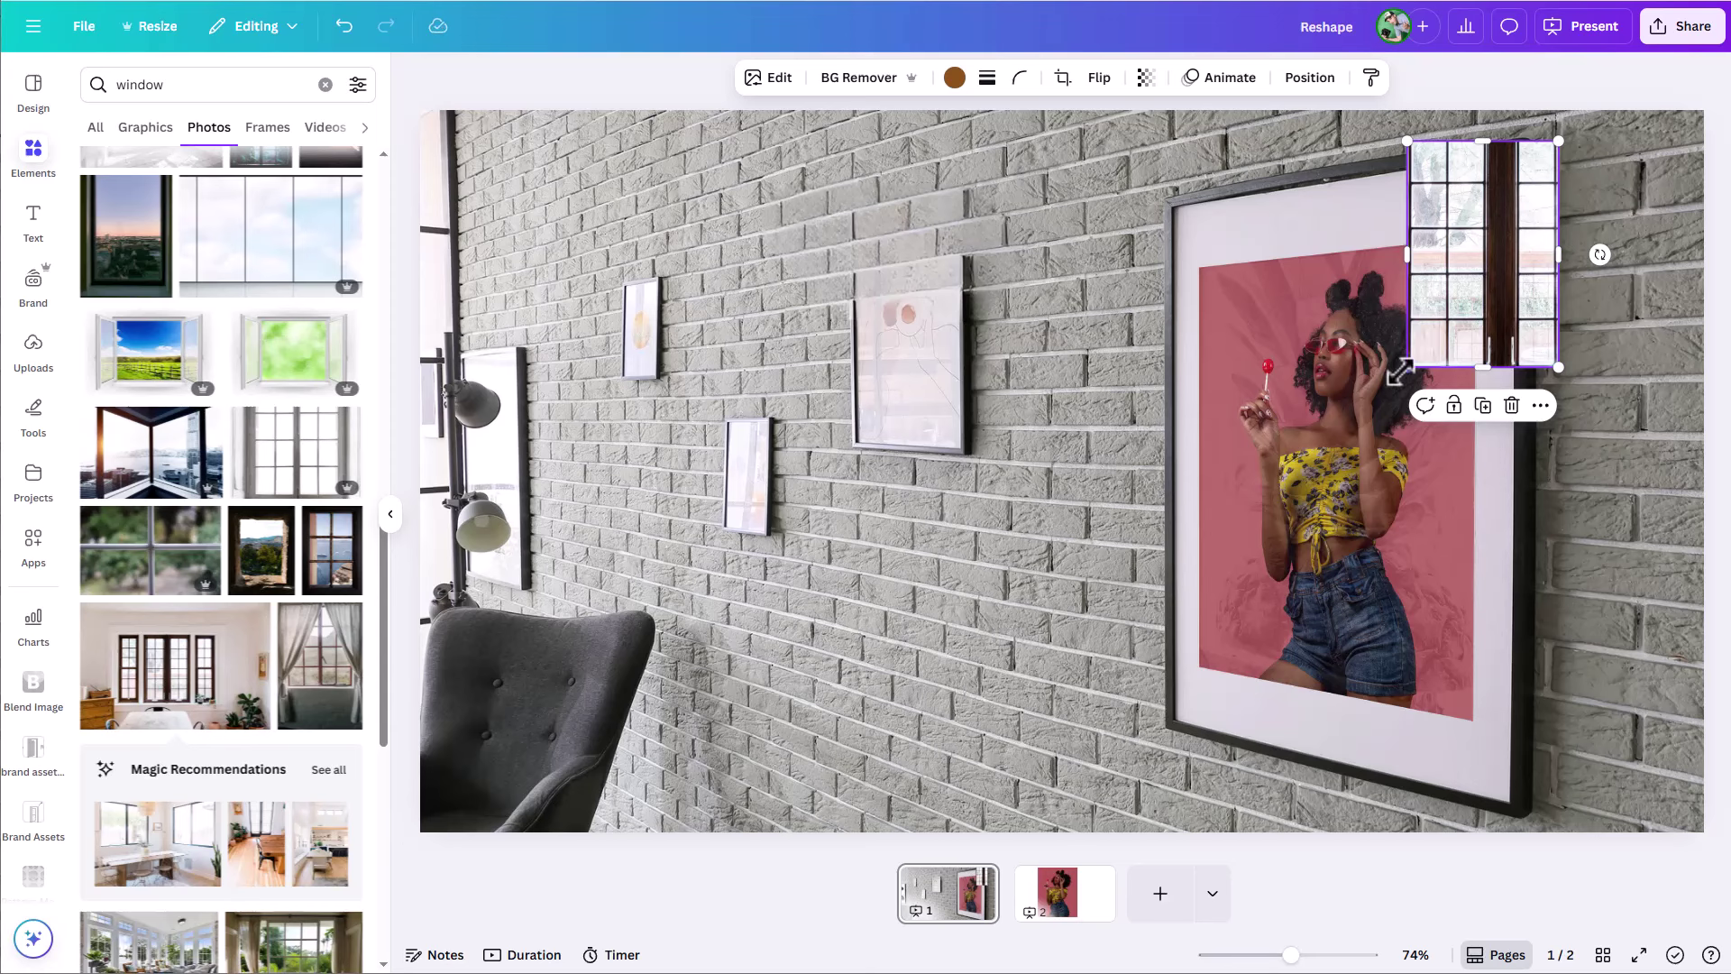
pyautogui.moveTo(1401, 371); pyautogui.dragTo(1130, 838)
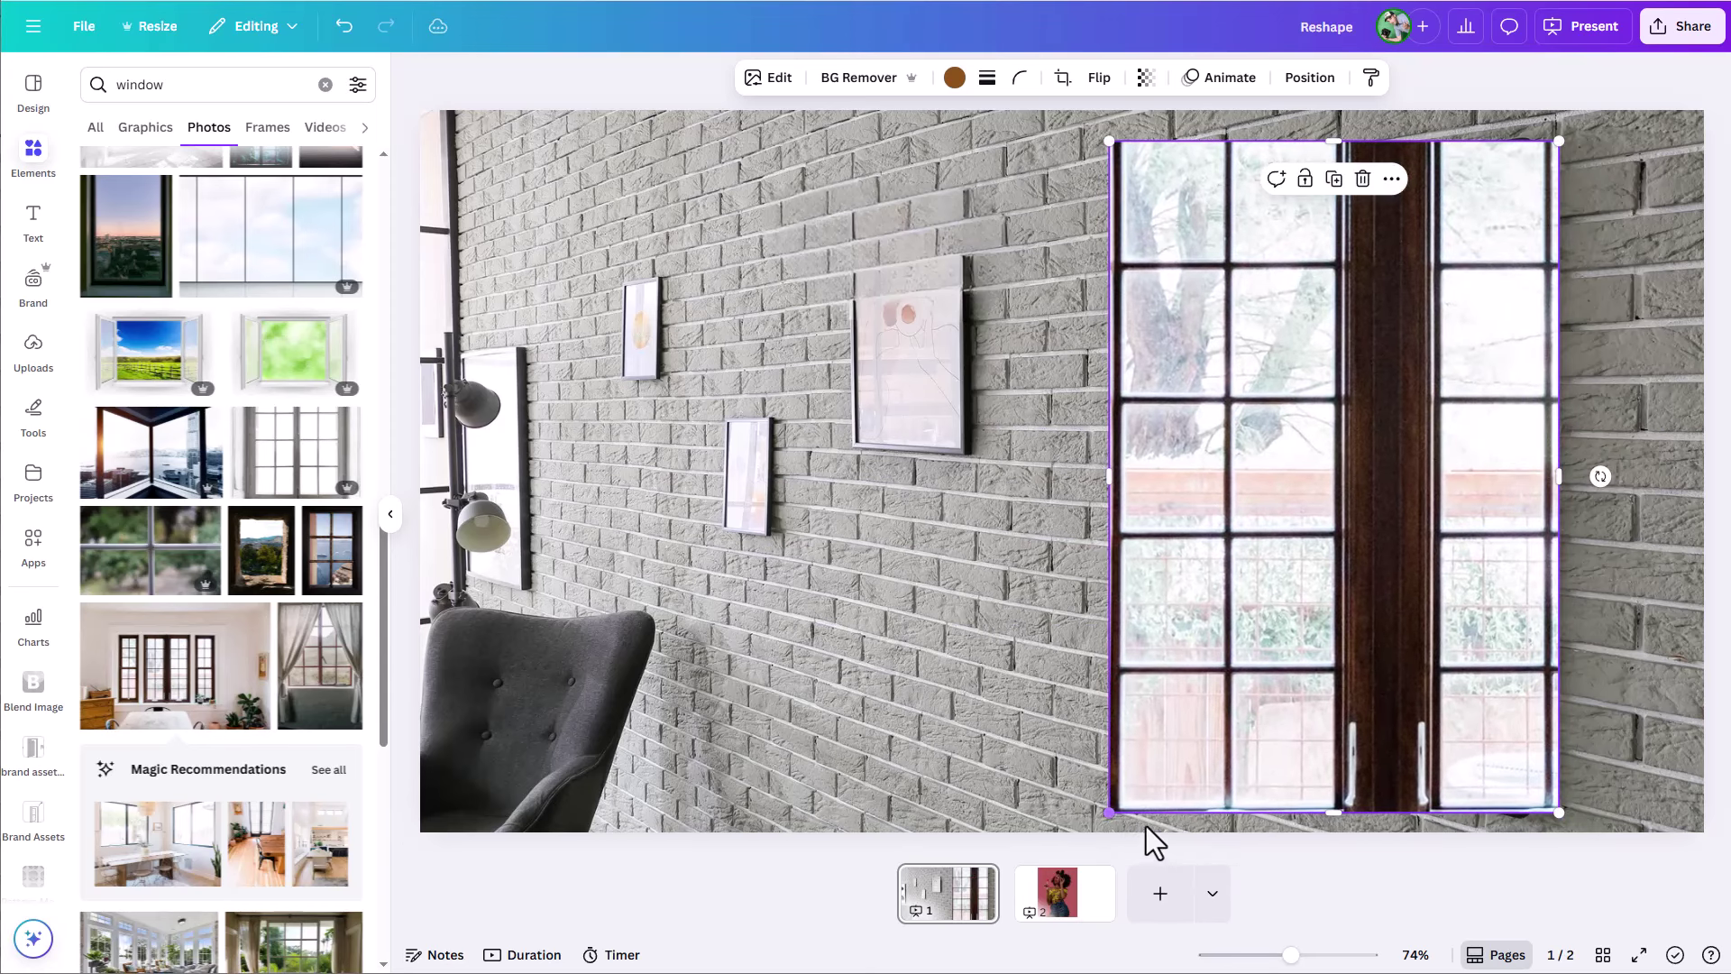
pyautogui.click(1150, 80)
pyautogui.moveTo(1160, 152); pyautogui.dragTo(1064, 155)
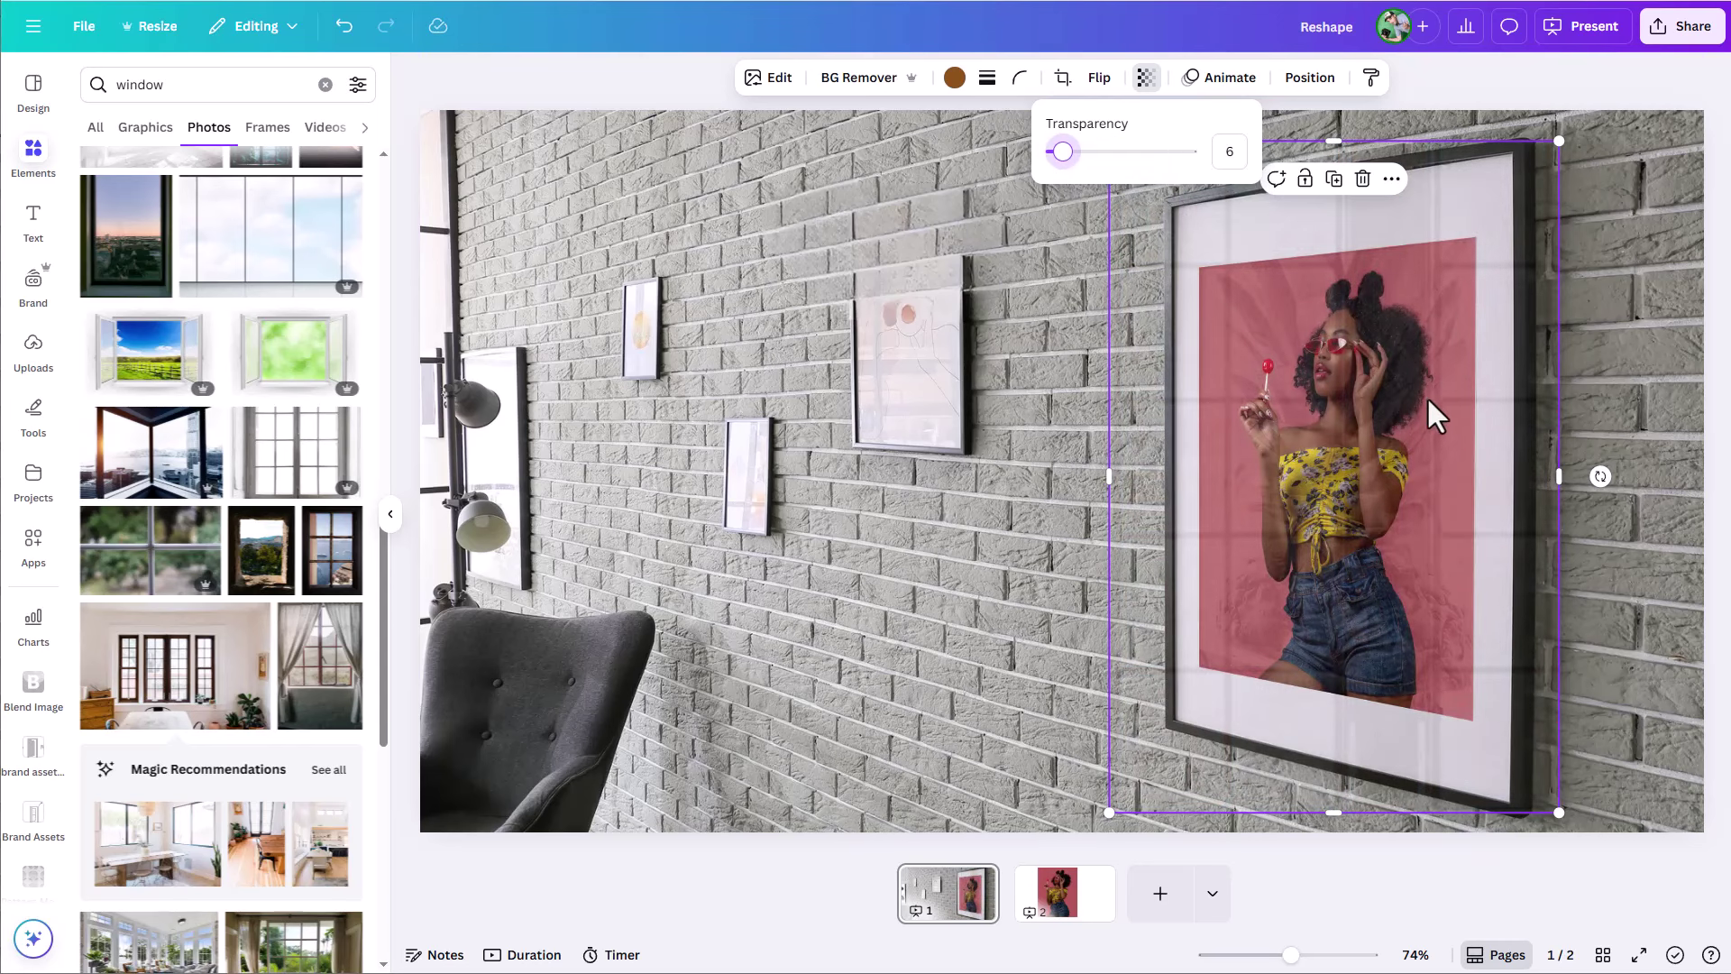
# Trim the faint window overlay's two sides and lower edge closer to the outline of the large frame
pyautogui.moveTo(1108, 480); pyautogui.dragTo(1165, 478)
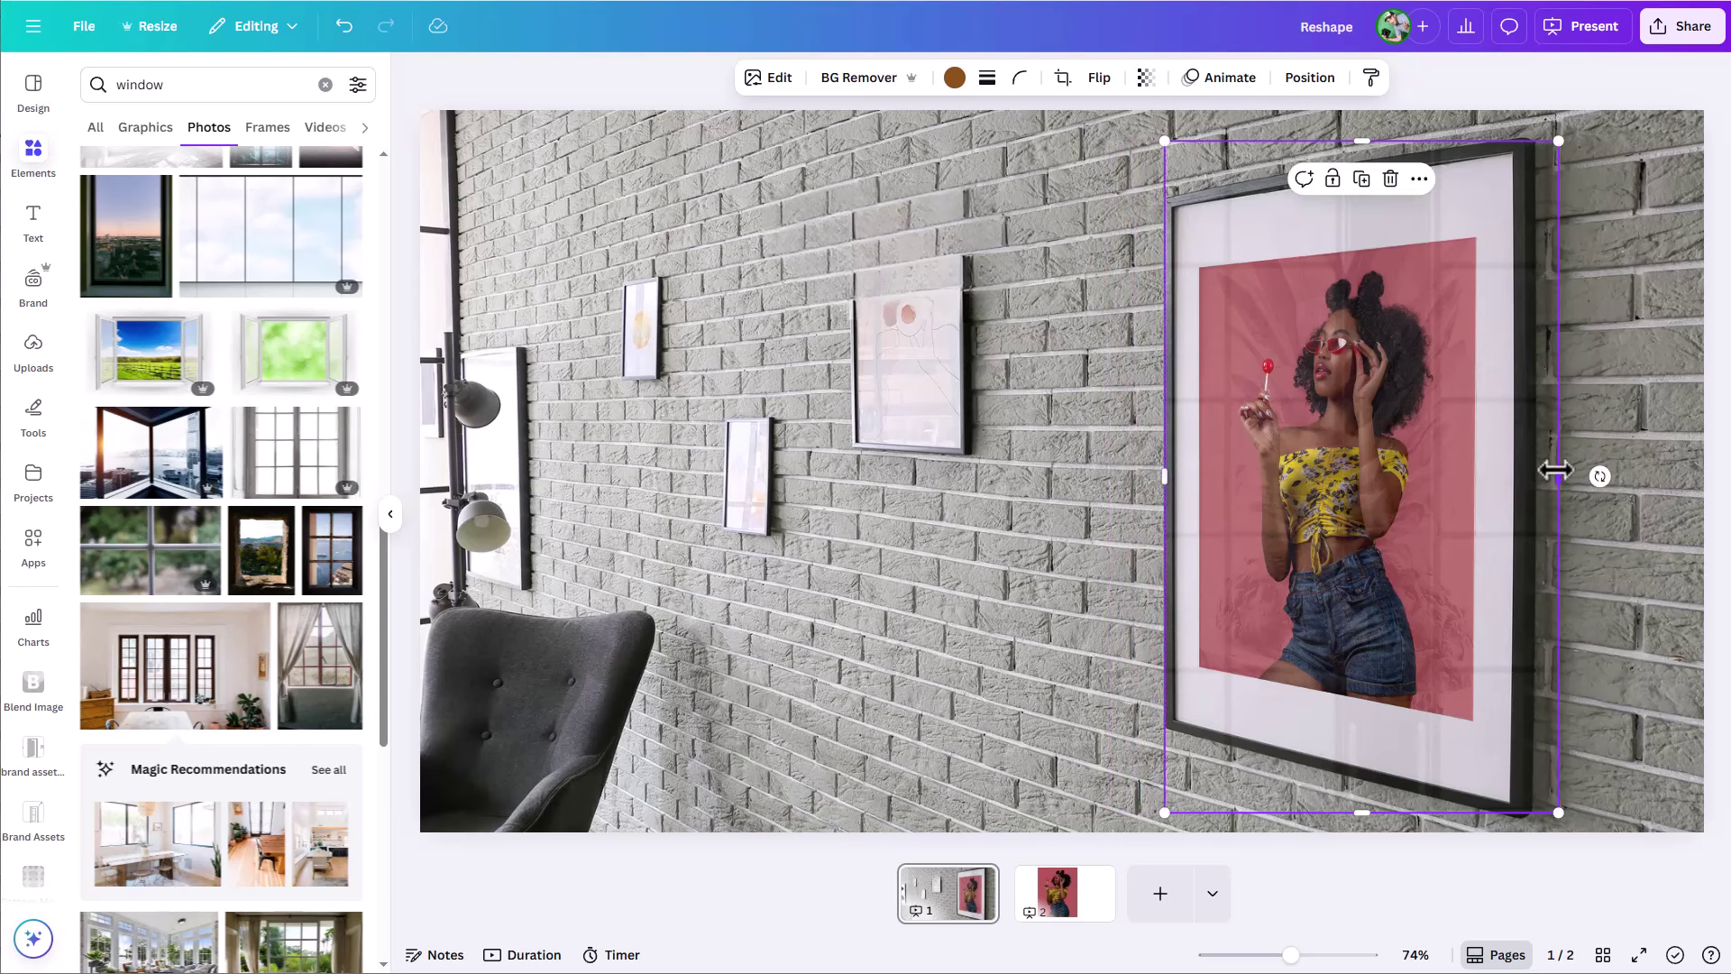
pyautogui.moveTo(1558, 475); pyautogui.dragTo(1537, 474)
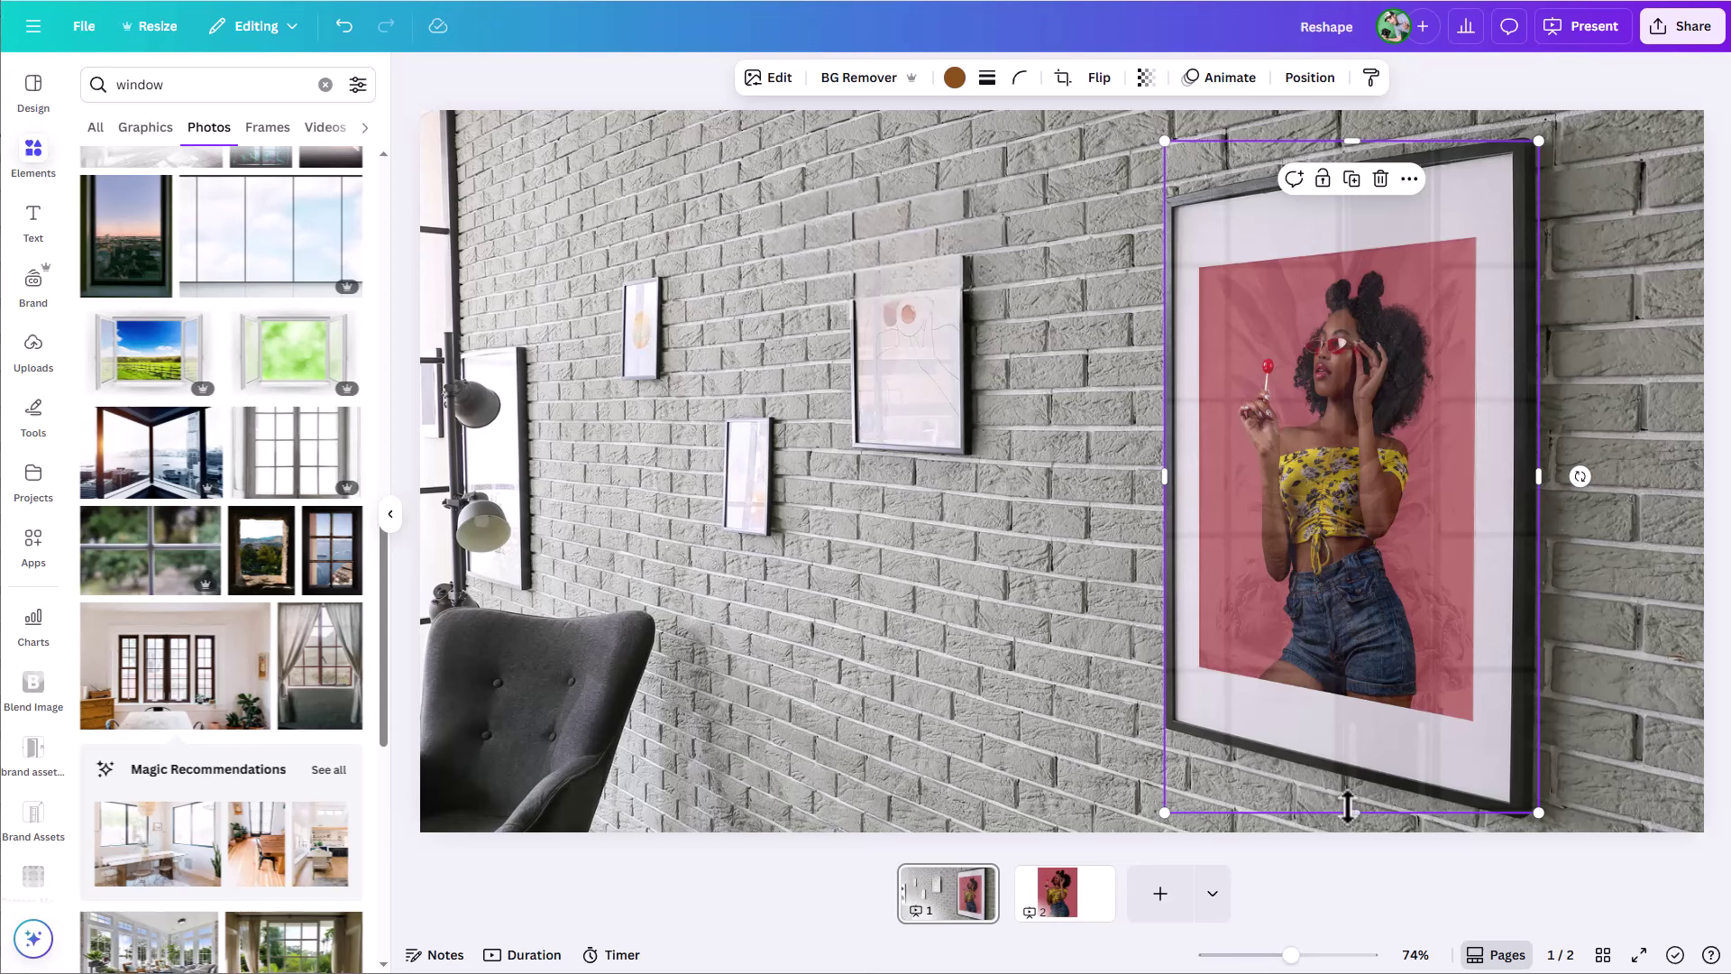
pyautogui.moveTo(1349, 810); pyautogui.dragTo(1353, 801)
pyautogui.click(1062, 751)
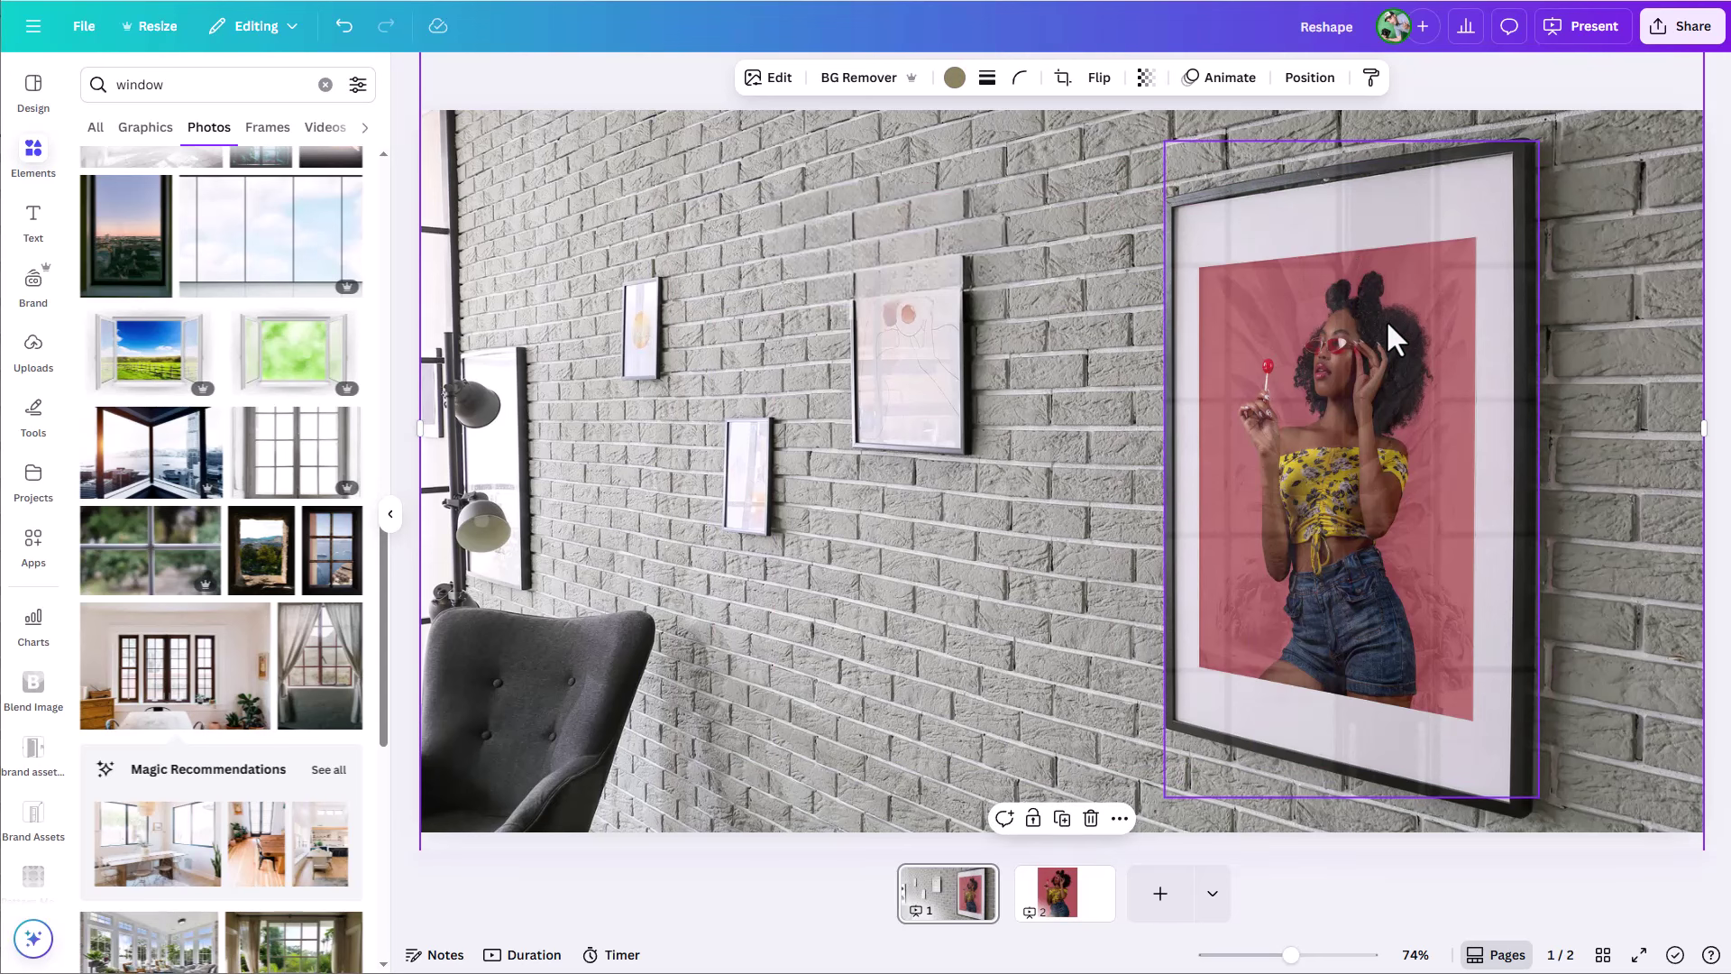
# Select the layer of the woman with the lollipop in the layers list and set its transparency to 100
pyautogui.click(1146, 77)
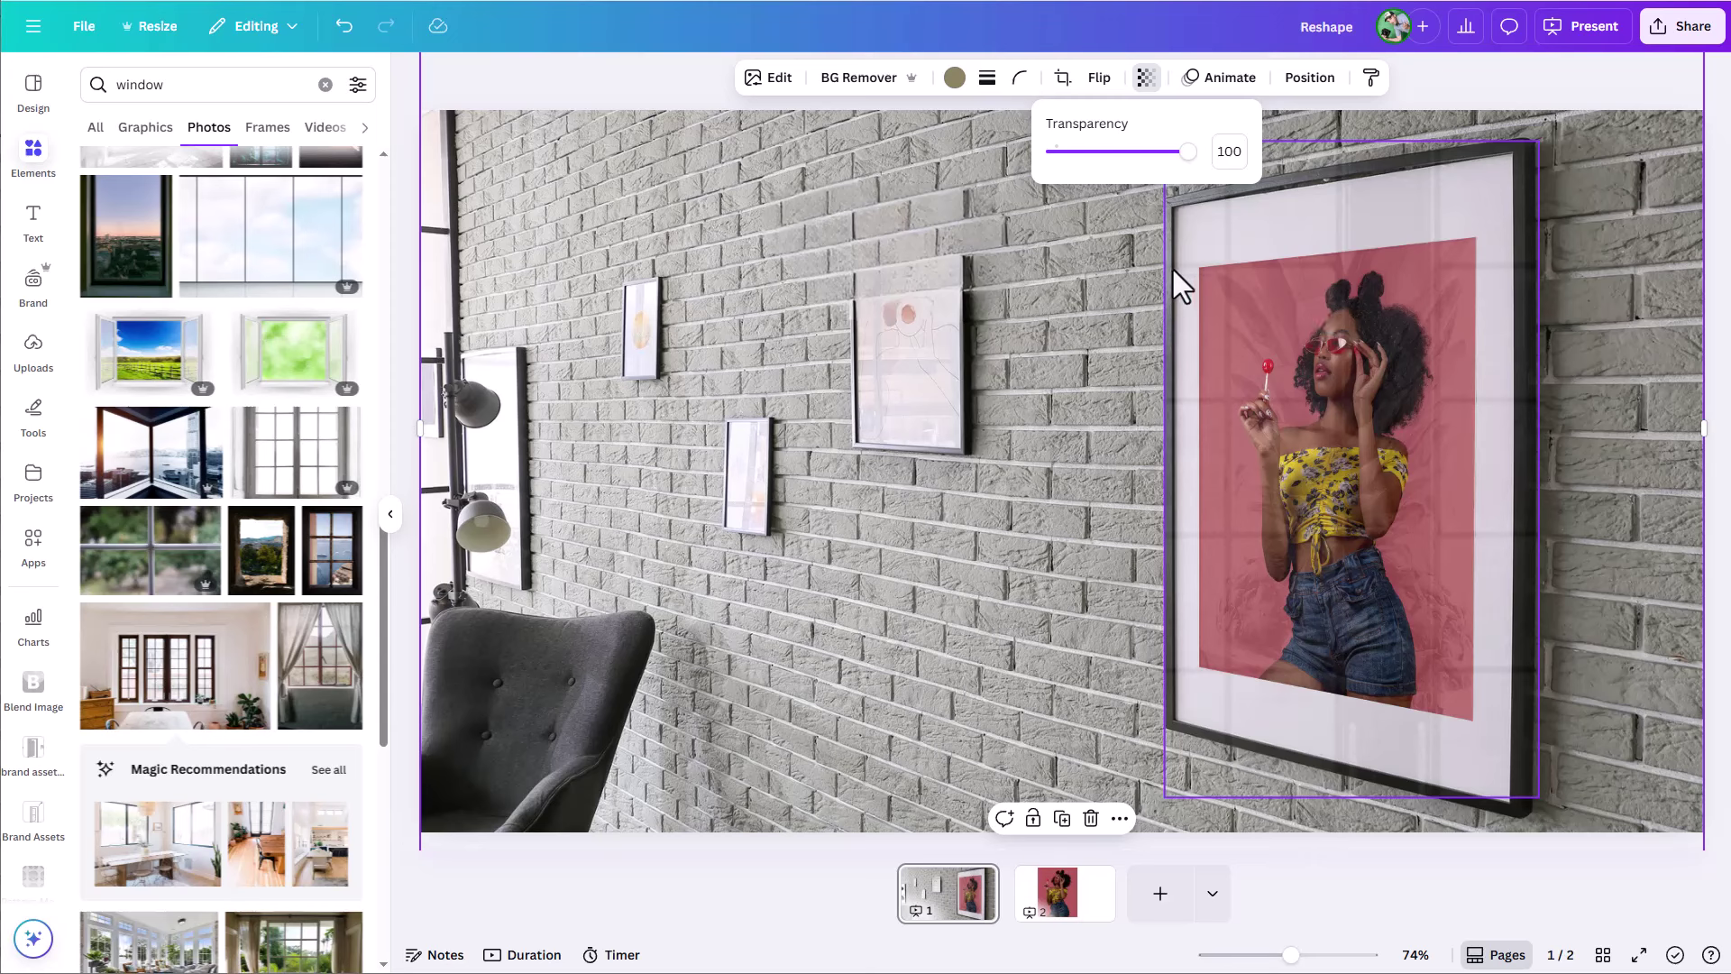
pyautogui.click(1146, 77)
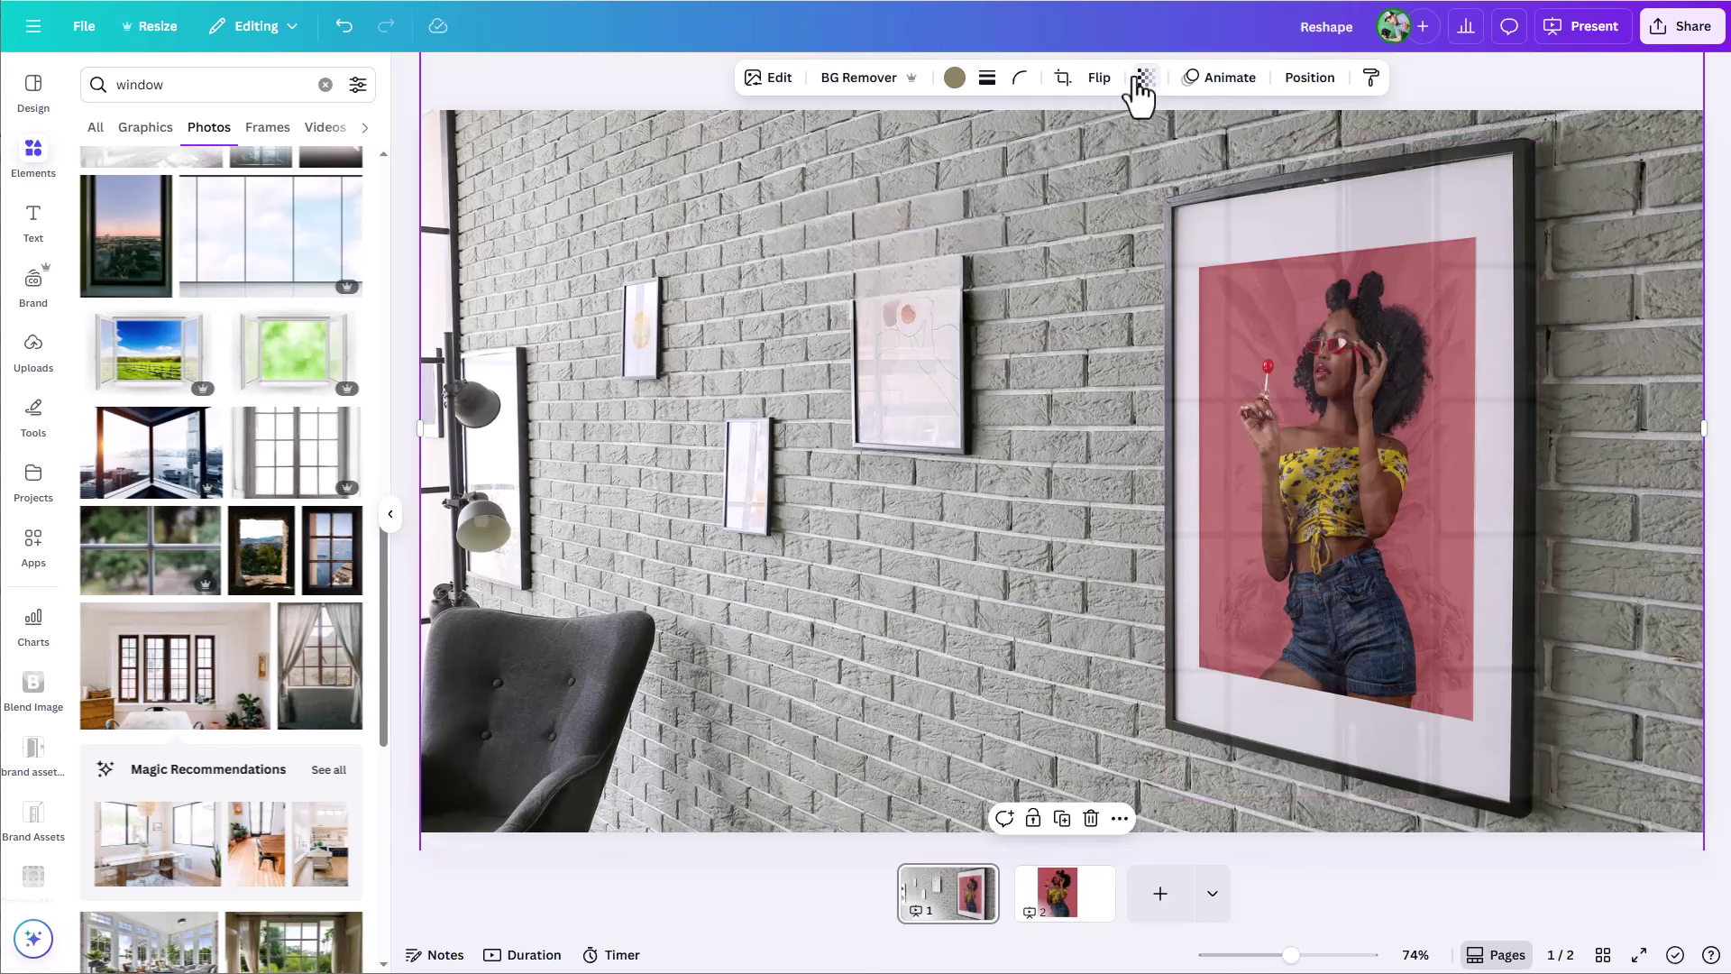
pyautogui.click(1292, 79)
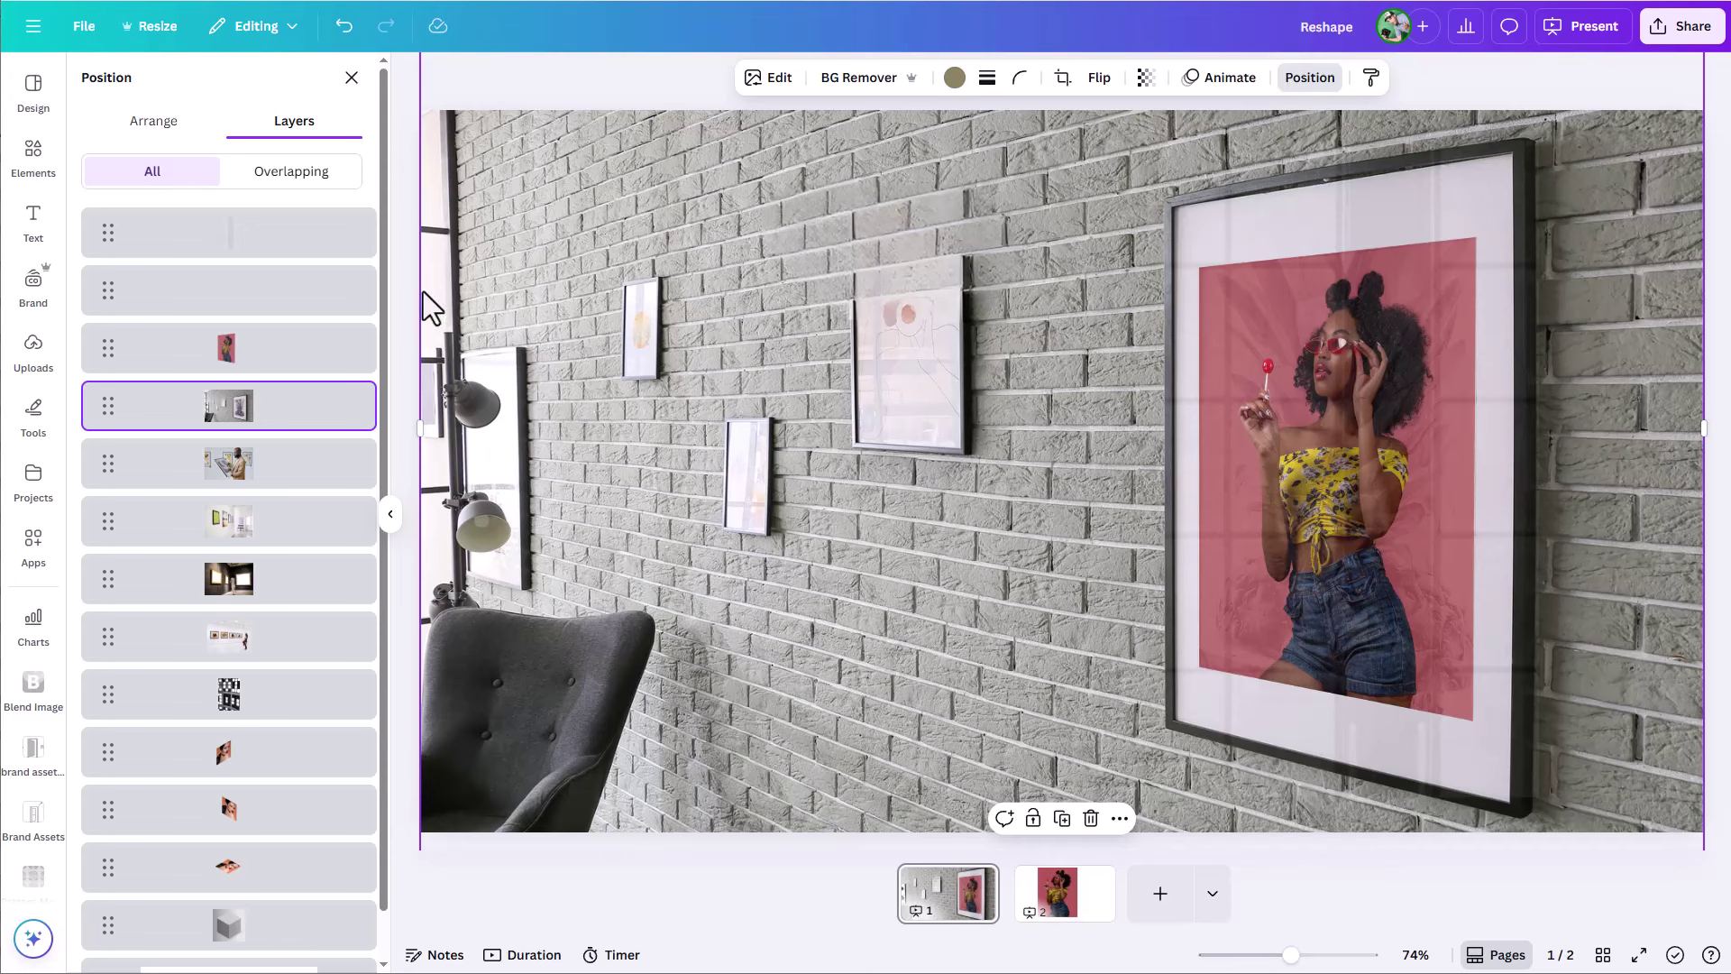
pyautogui.click(294, 359)
pyautogui.click(1174, 77)
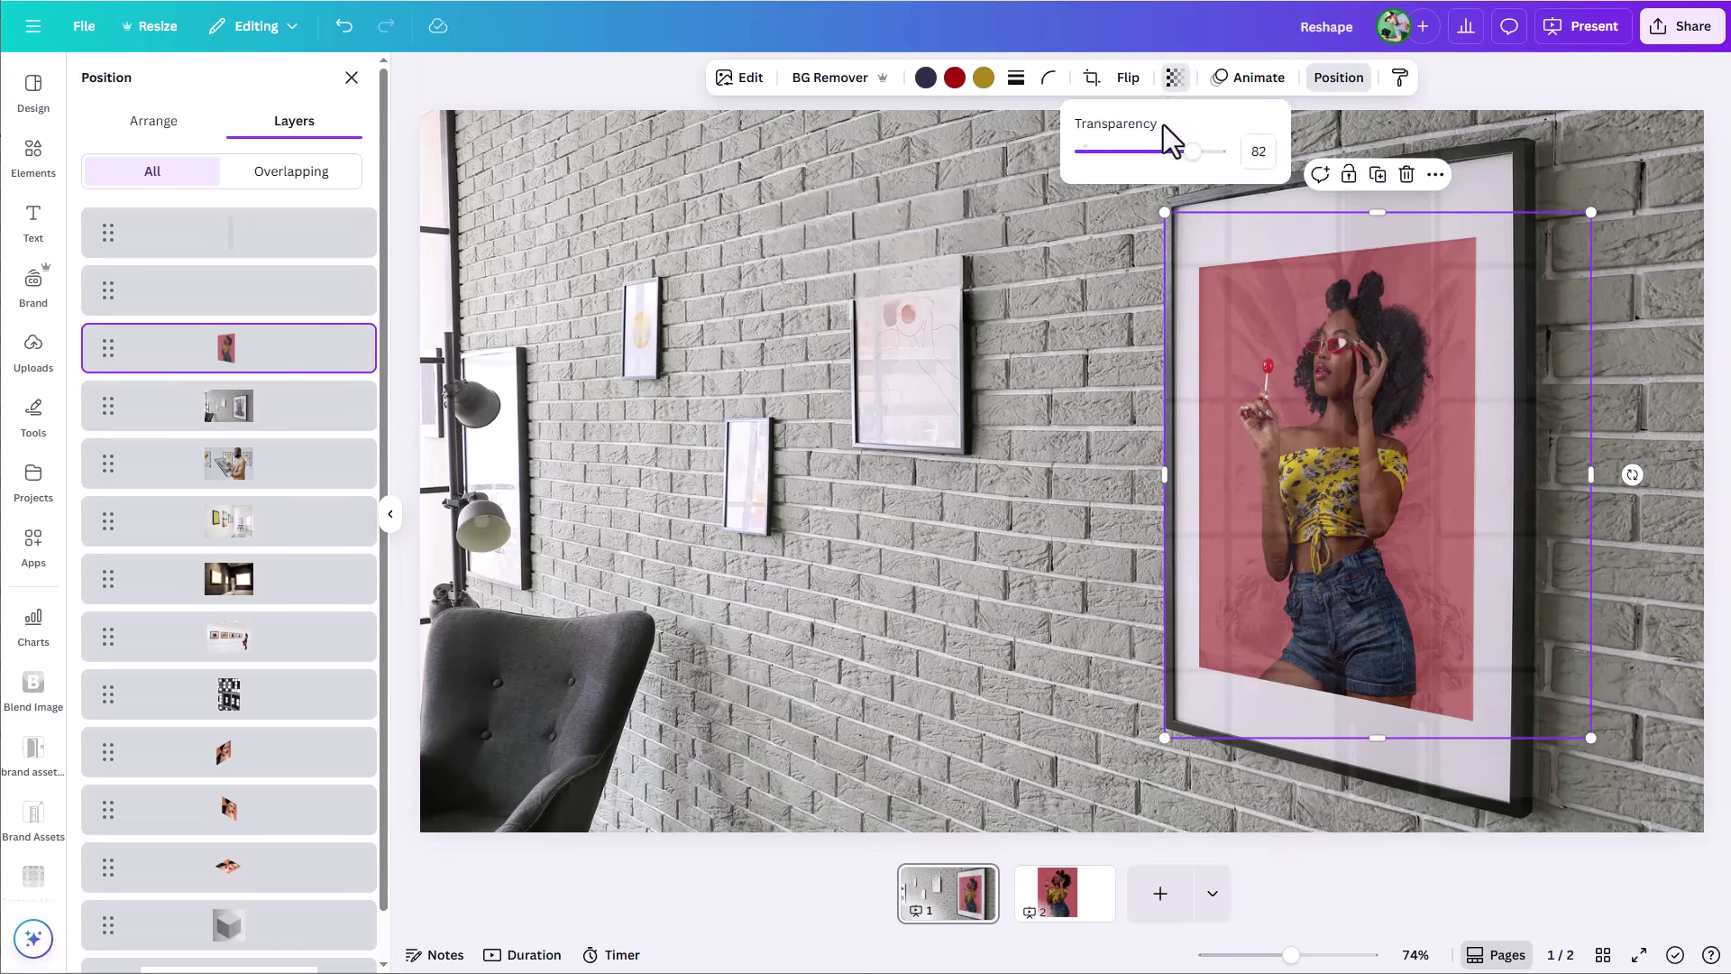
pyautogui.click(1193, 151)
pyautogui.moveTo(1193, 154); pyautogui.dragTo(1240, 155)
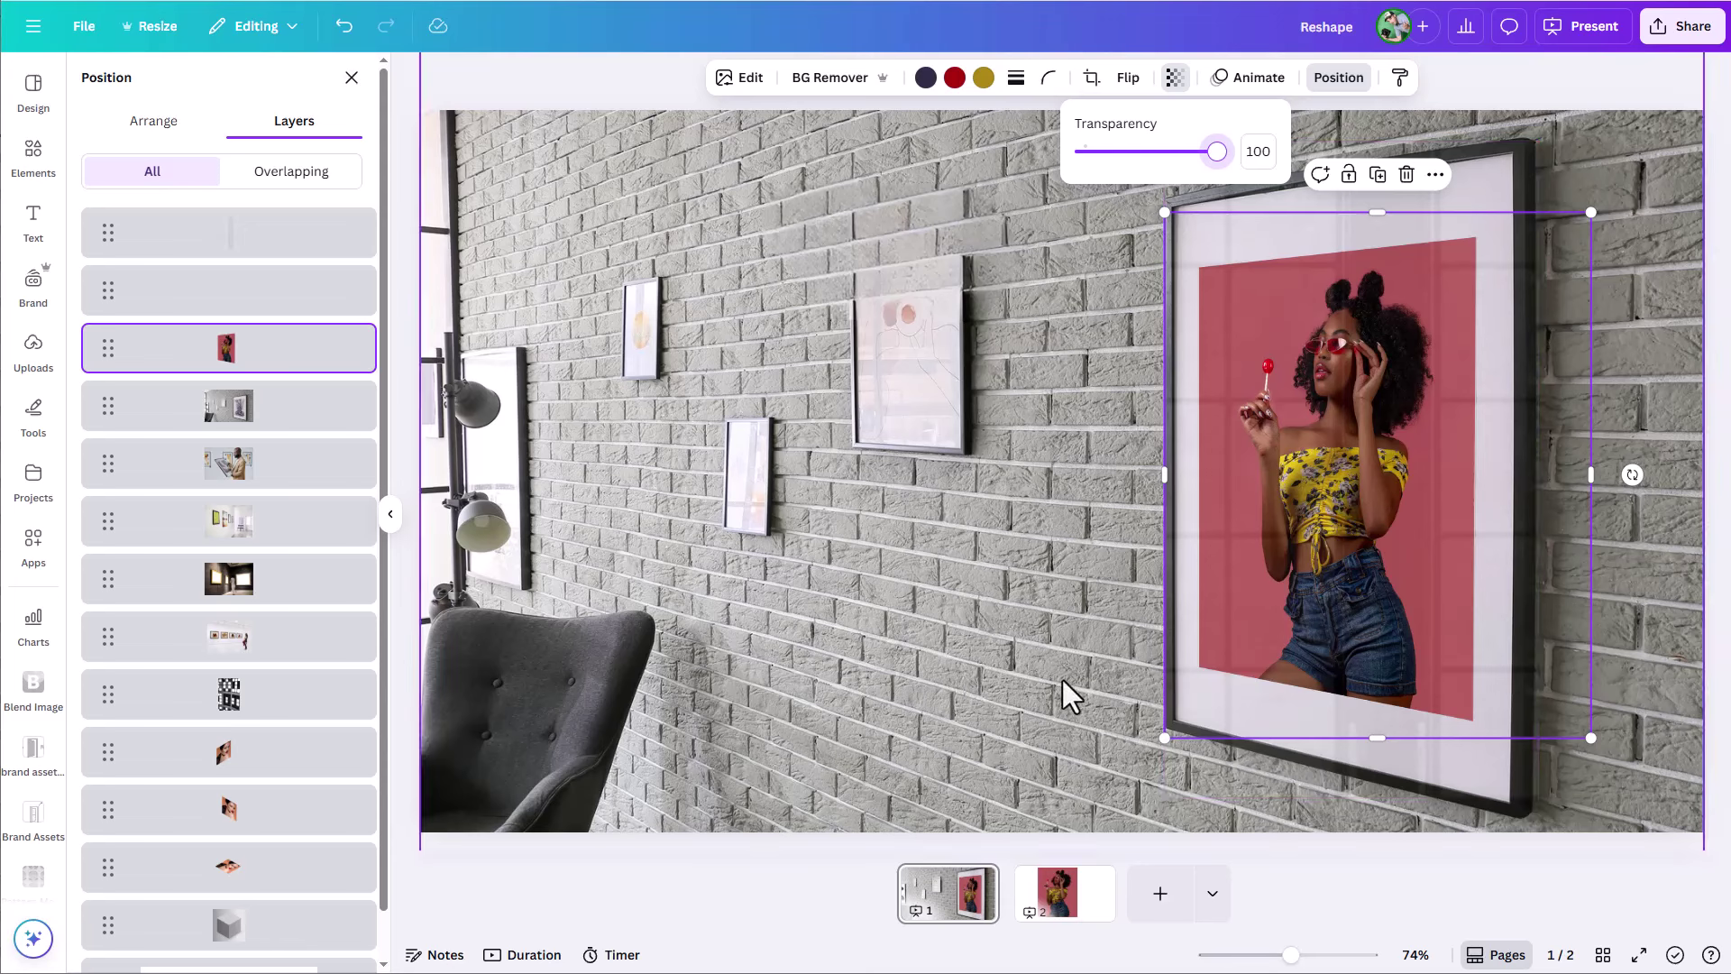
pyautogui.click(1037, 679)
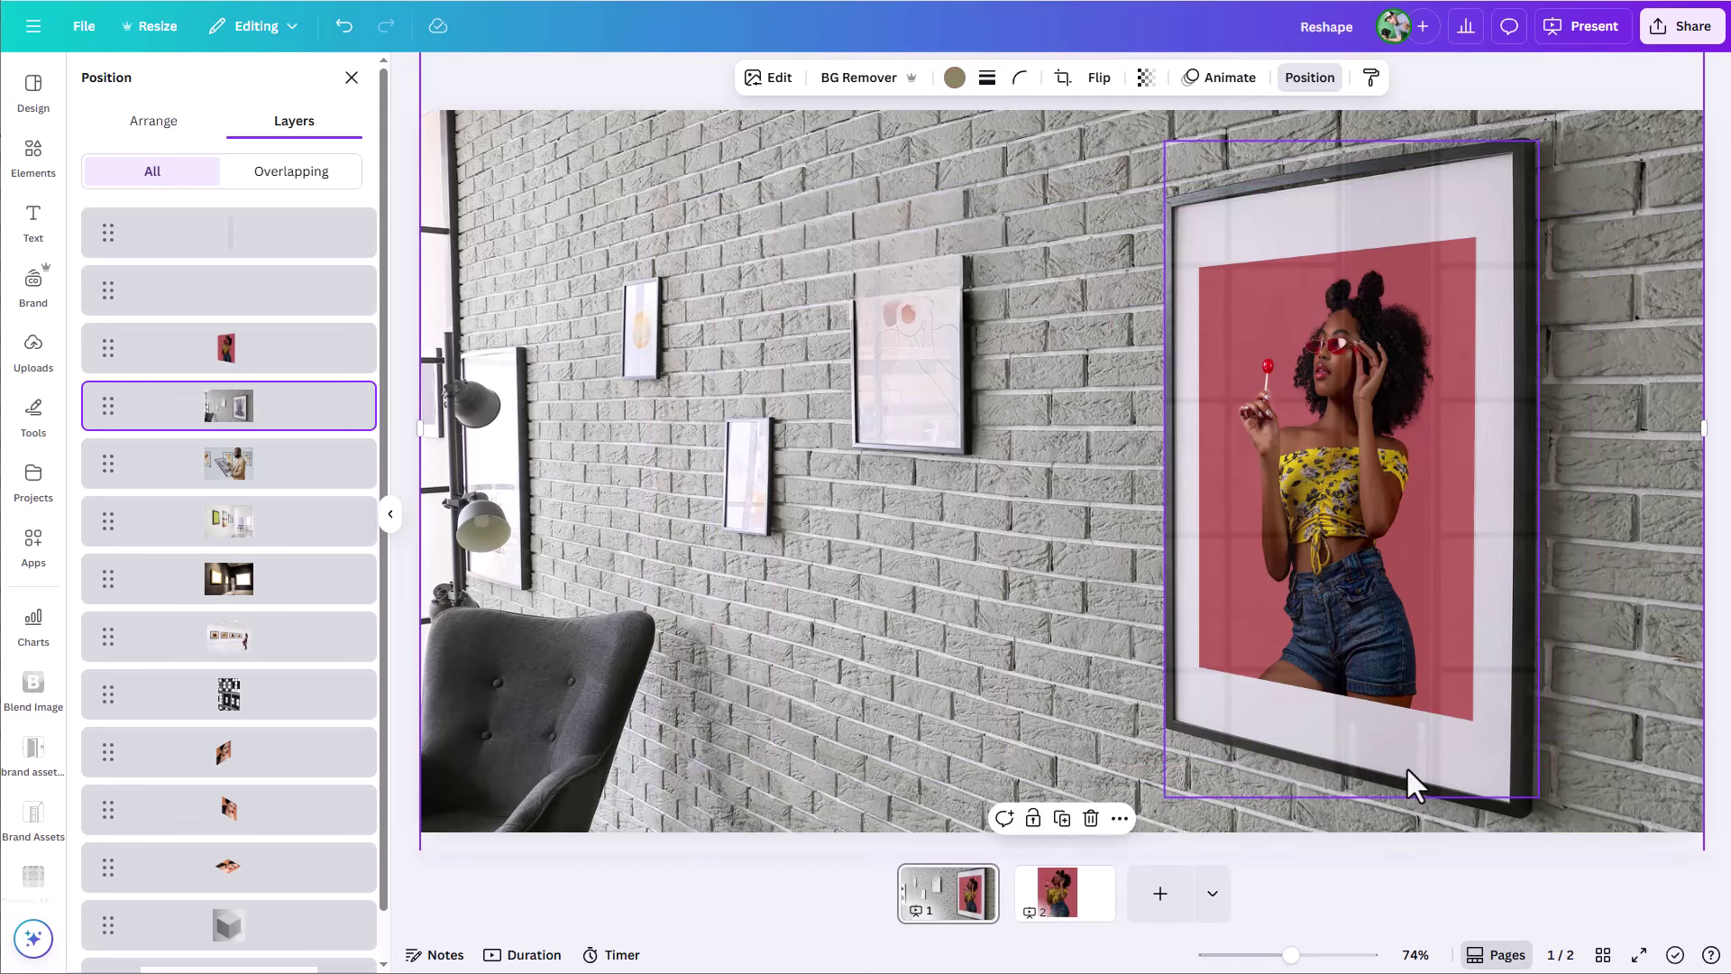
# Trim the window overlay's right edge inward to the large frame's glass and deselect it
pyautogui.click(1524, 666)
pyautogui.moveTo(1538, 470); pyautogui.dragTo(1515, 471)
pyautogui.click(1585, 498)
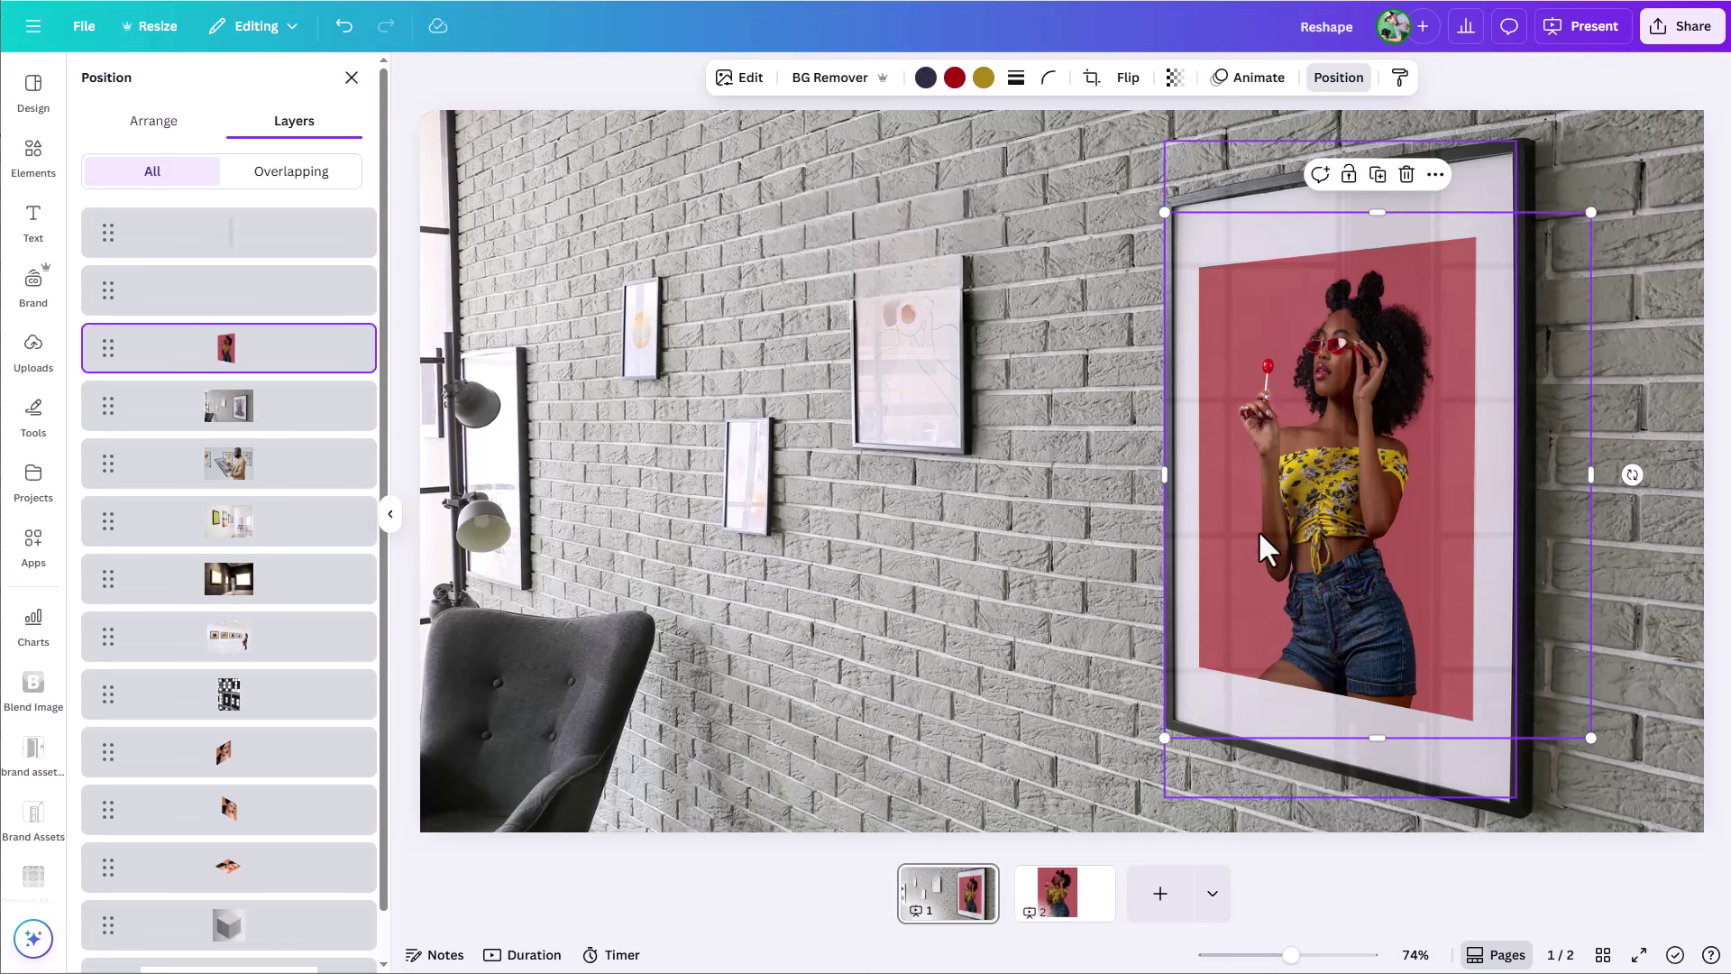
pyautogui.click(1340, 814)
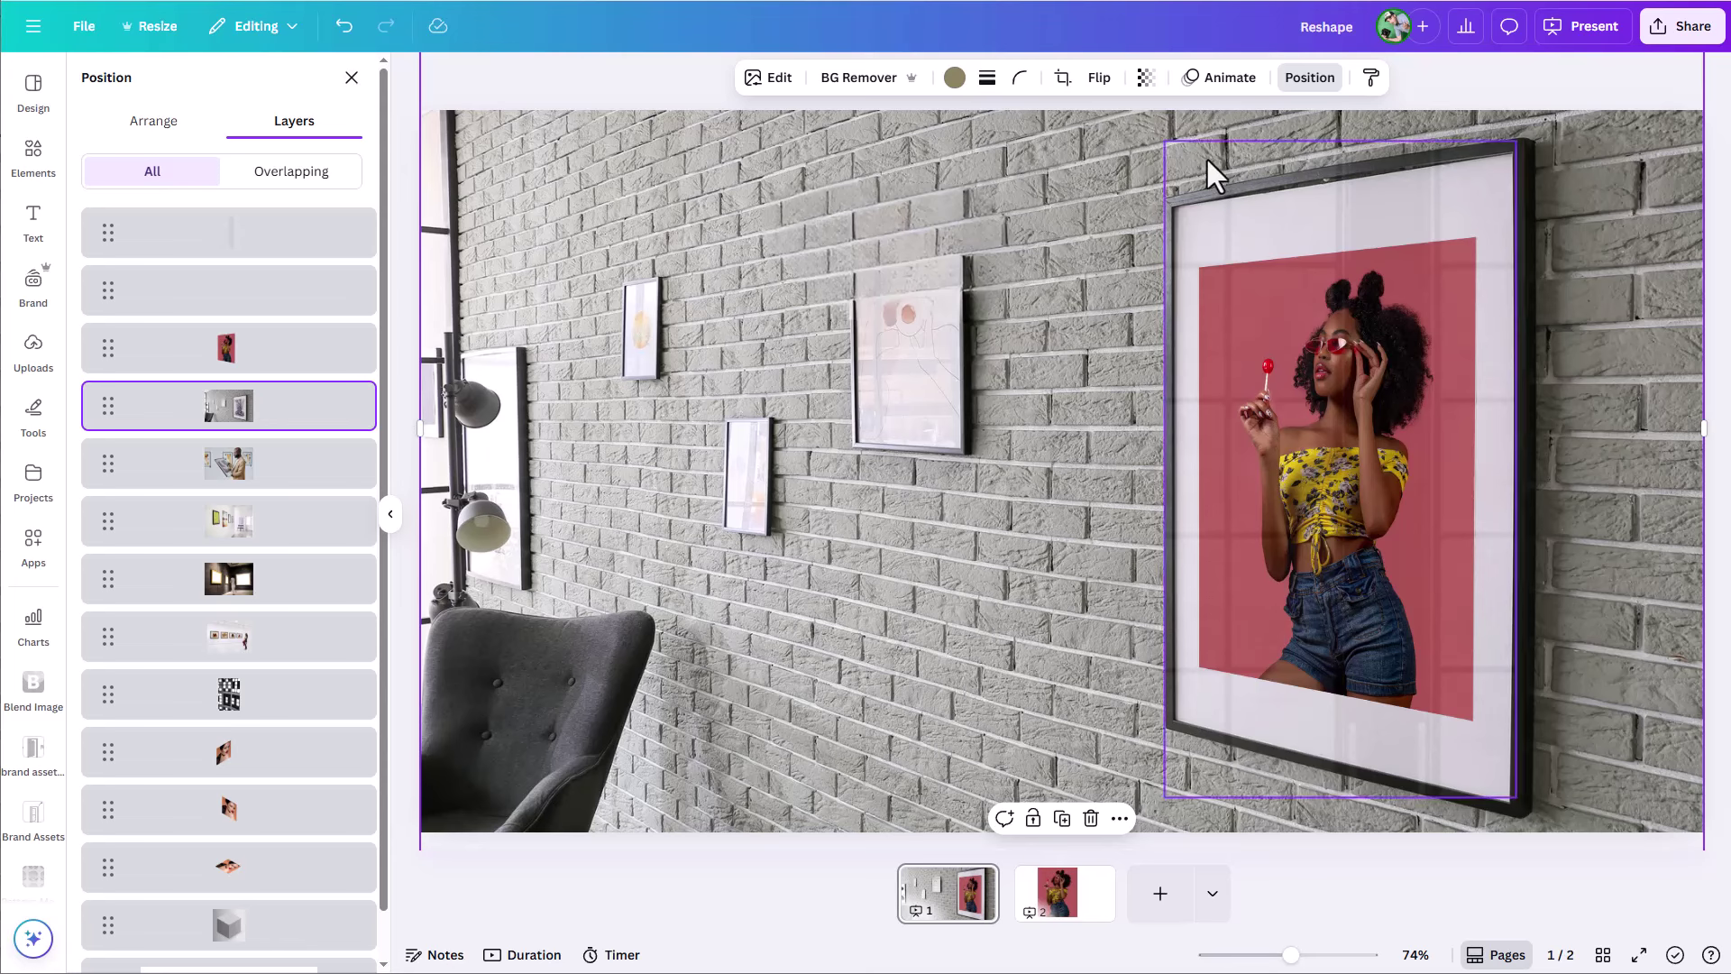
# Set the transparency of the window overlay and the wall photo to 100
pyautogui.click(1238, 166)
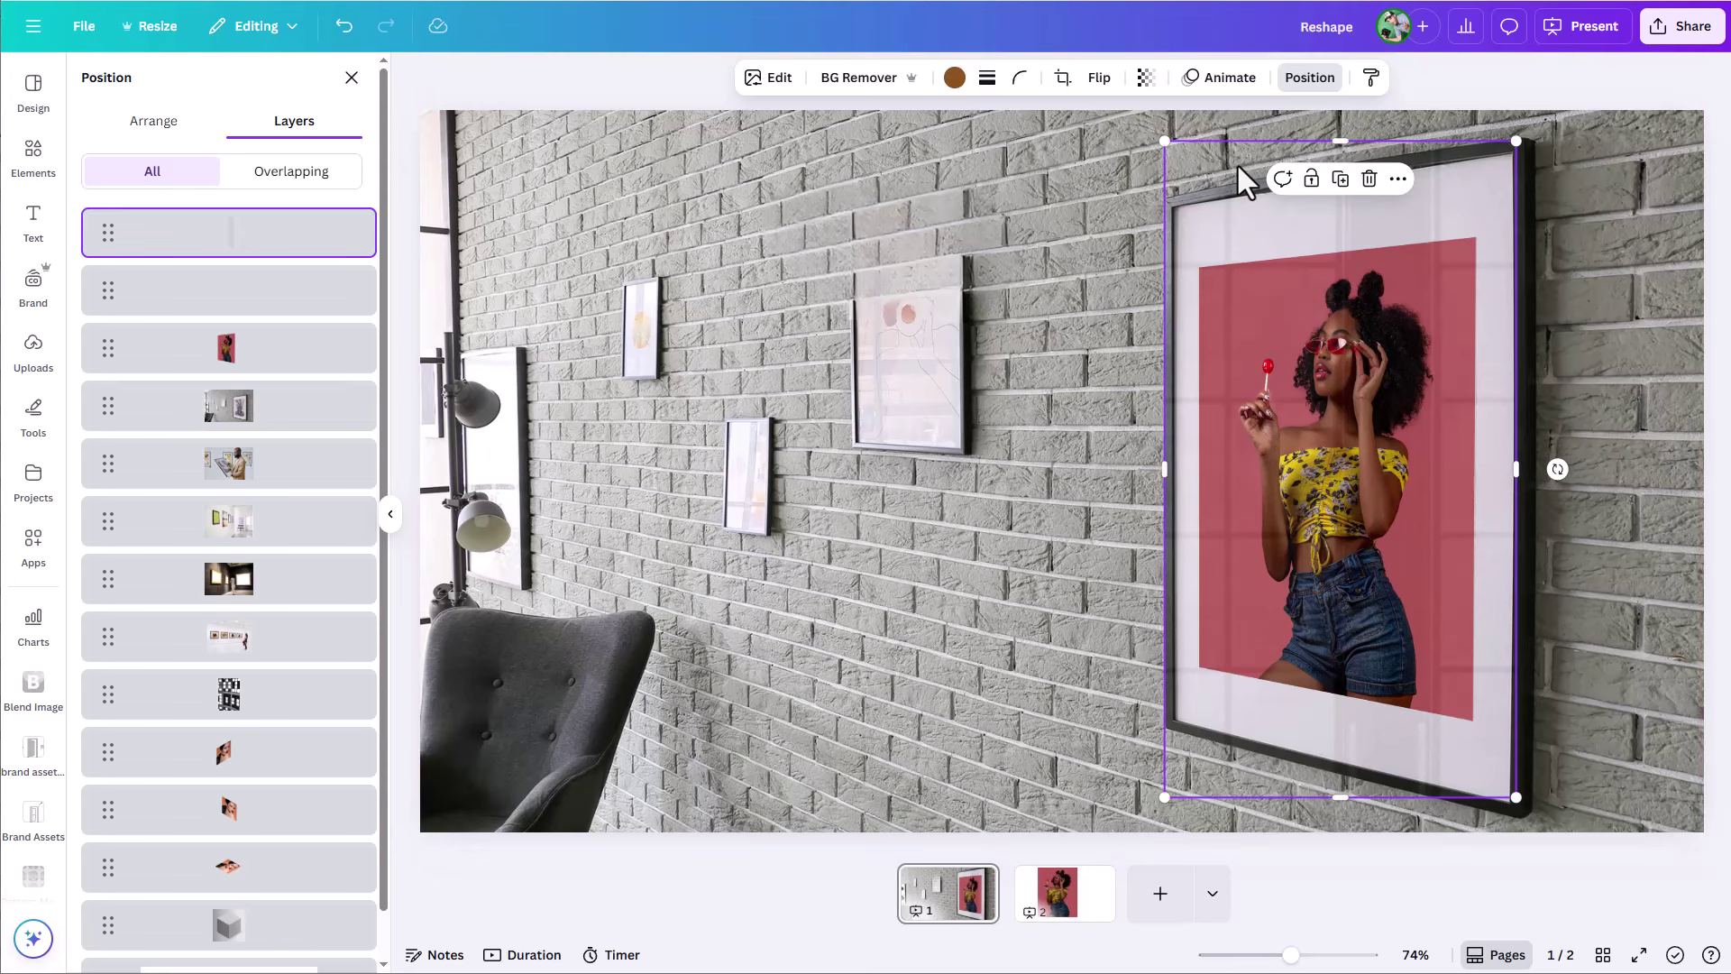
pyautogui.click(1146, 78)
pyautogui.moveTo(1138, 167); pyautogui.dragTo(1515, 220)
pyautogui.click(1285, 205)
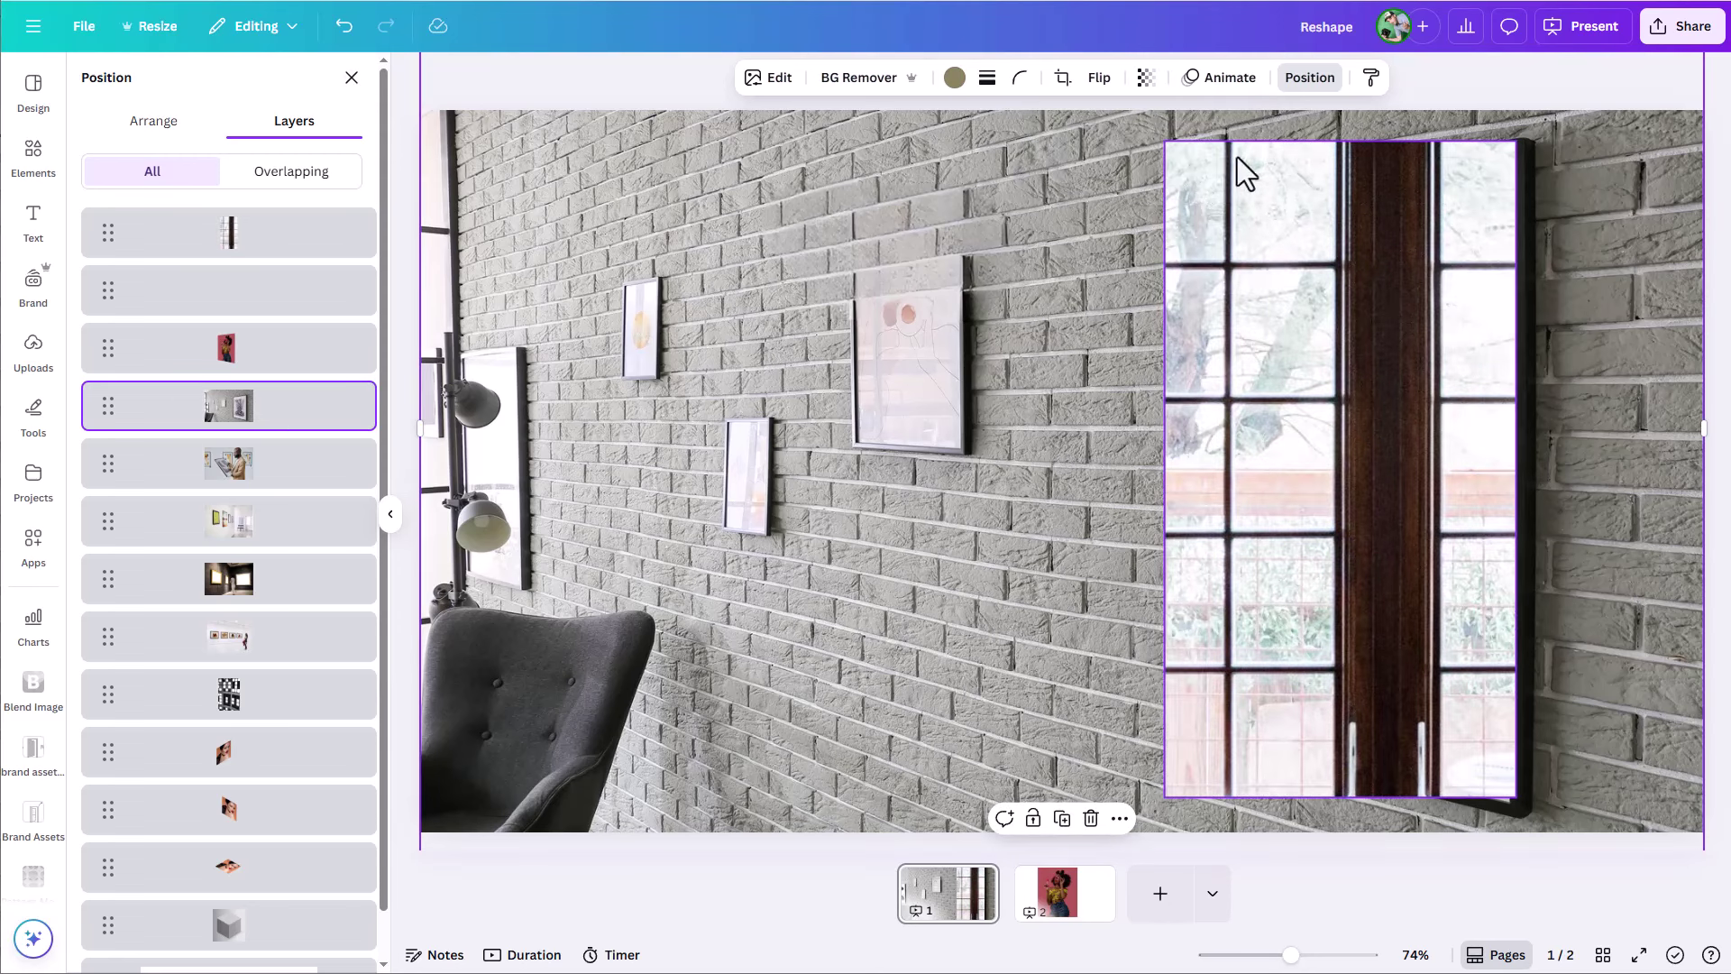
pyautogui.click(1146, 77)
pyautogui.click(1146, 151)
pyautogui.moveTo(1147, 154); pyautogui.dragTo(1272, 159)
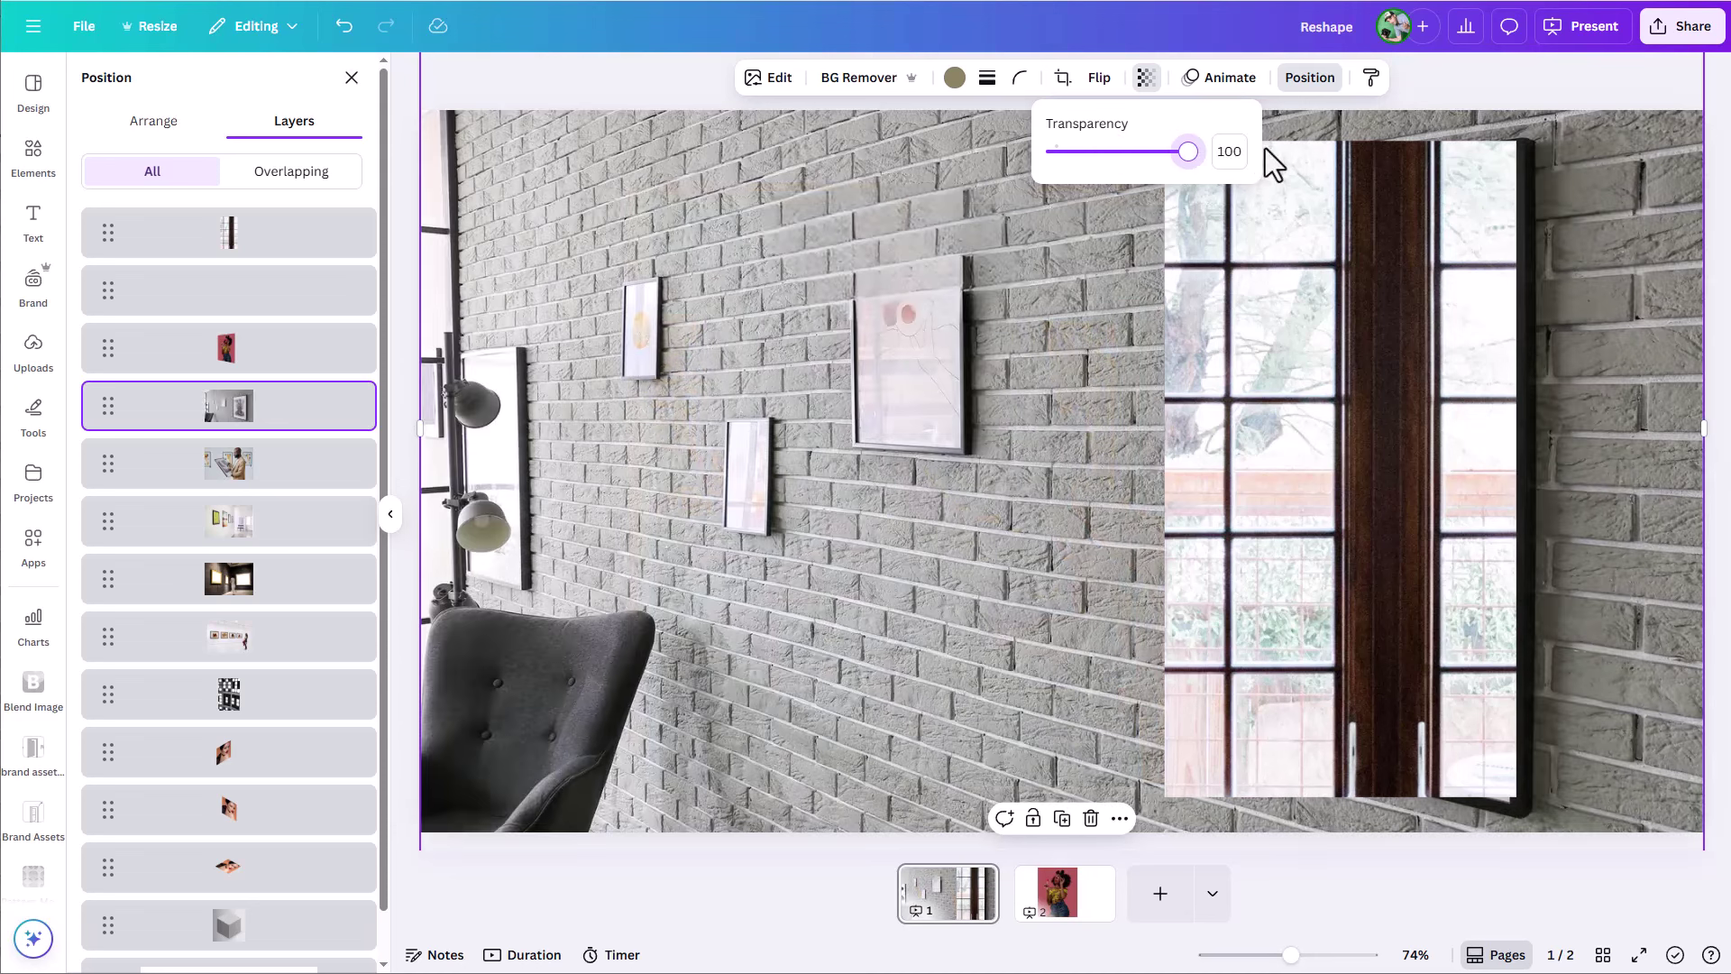
# Lower the window overlay's transparency to a faint reflection over the framed picture
pyautogui.click(1306, 250)
pyautogui.click(1147, 77)
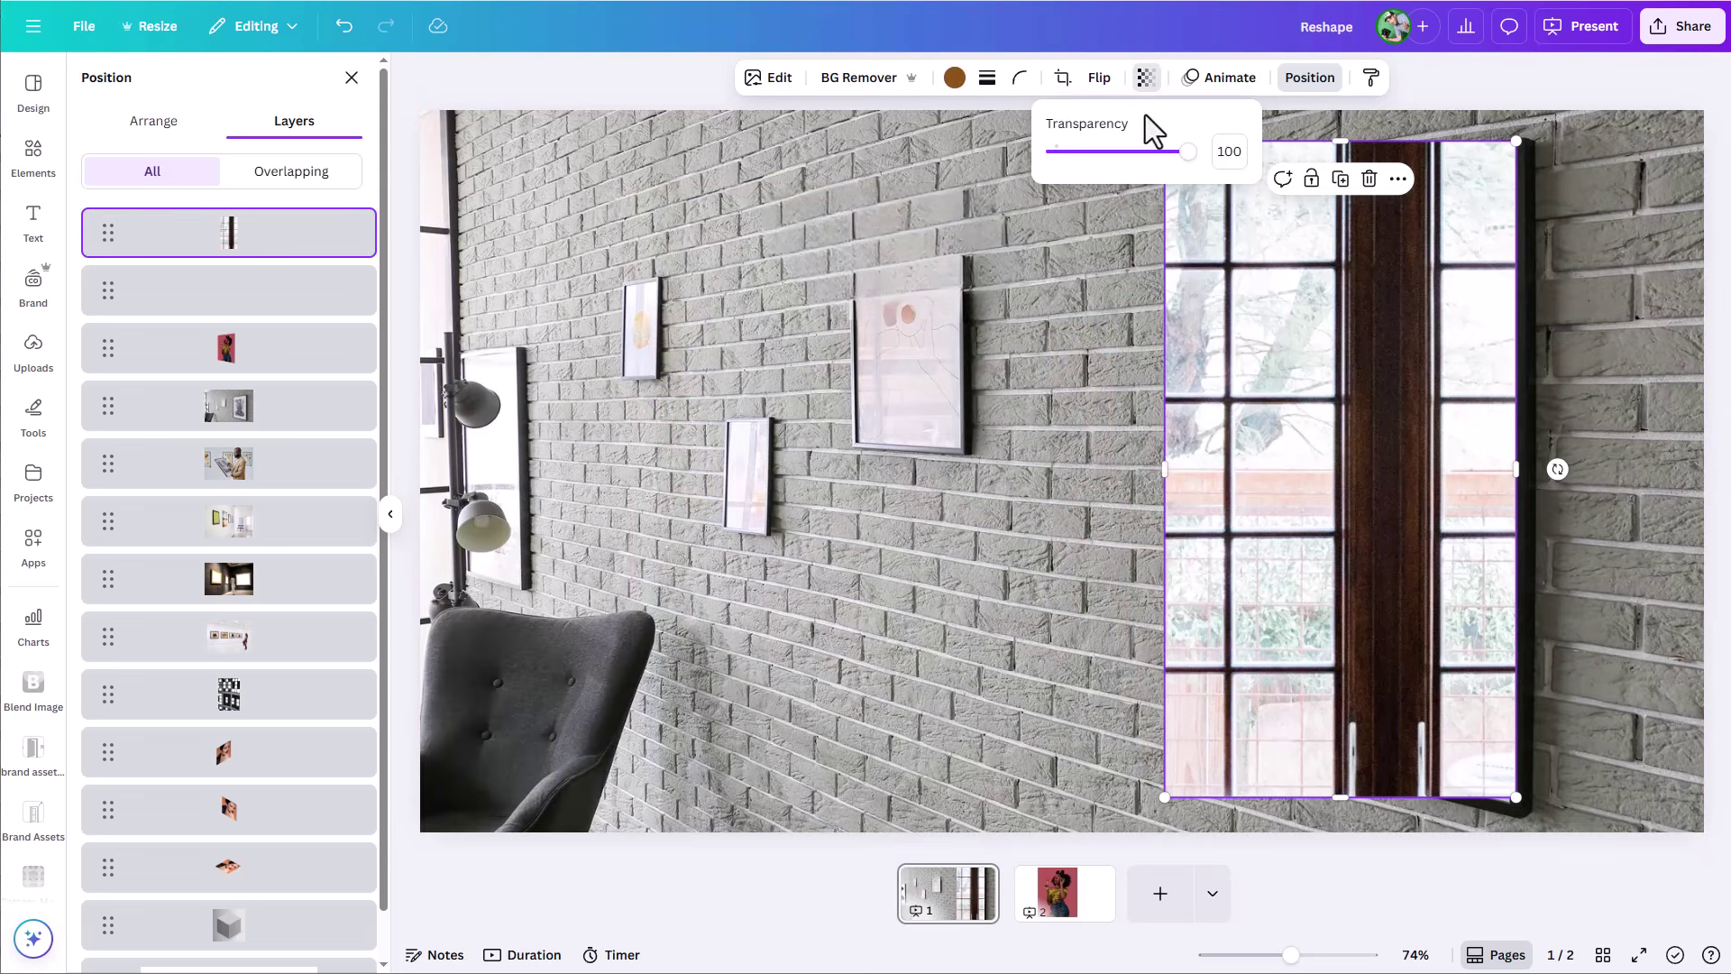
pyautogui.moveTo(1165, 167); pyautogui.dragTo(1069, 172)
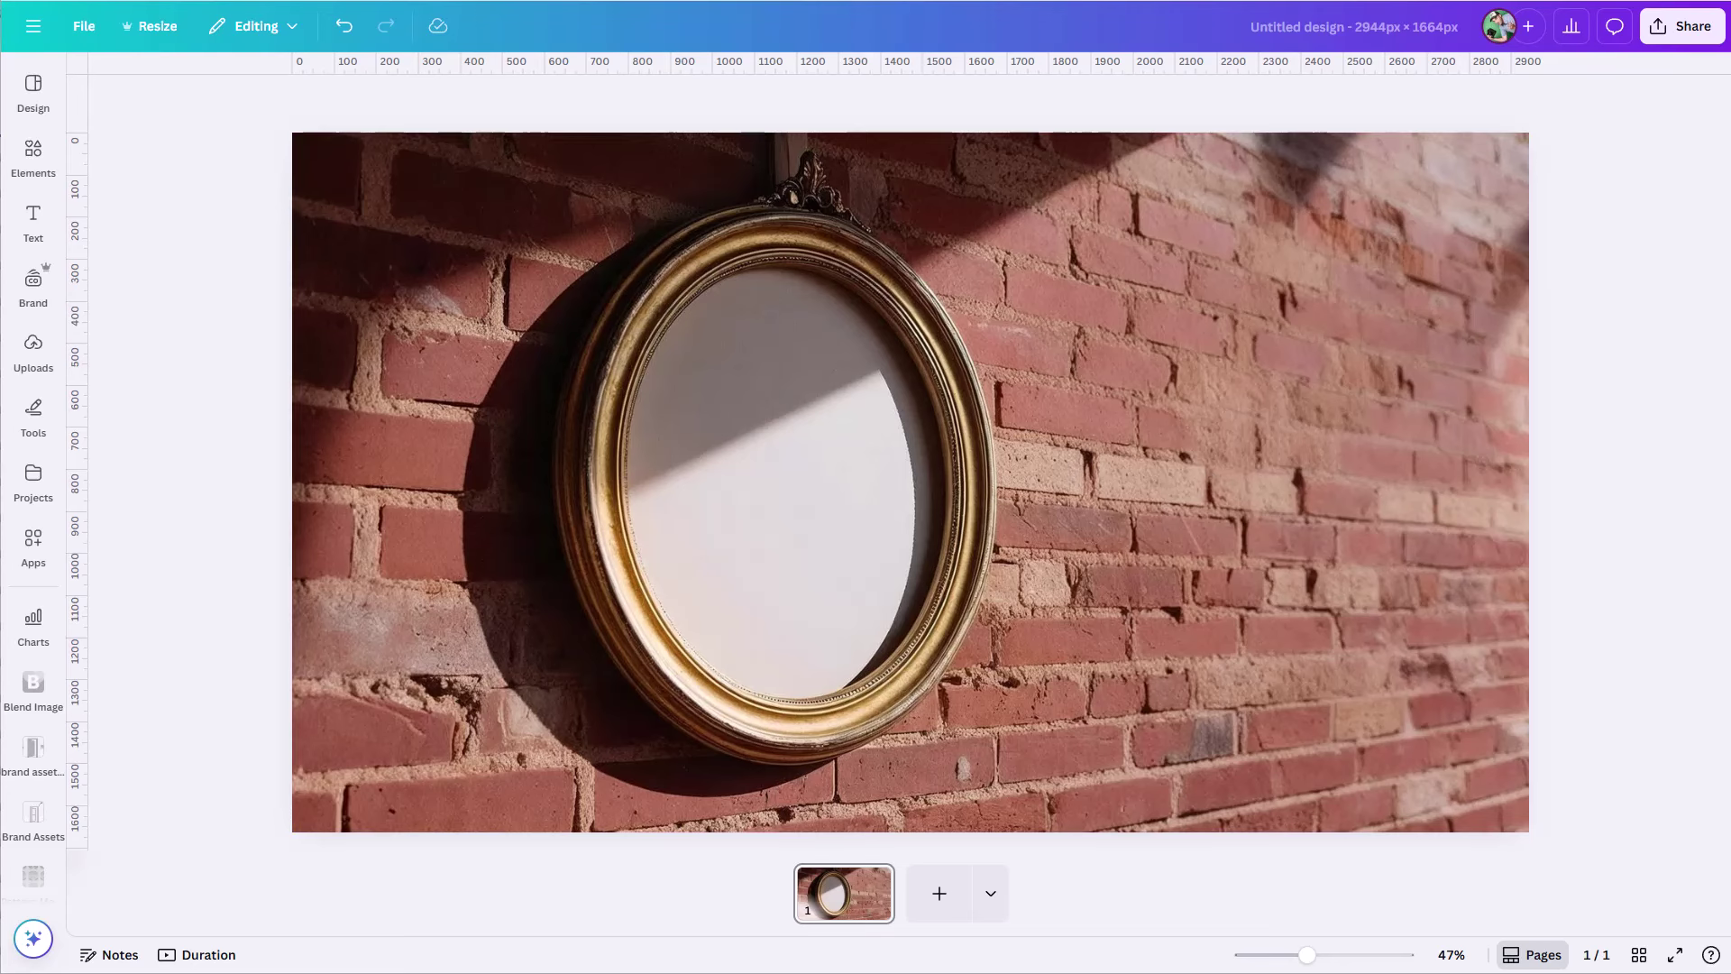
# Add the recently used portrait of the woman with red lipstick over the oval frame and enlarge it to nearly fill the page
pyautogui.click(41, 175)
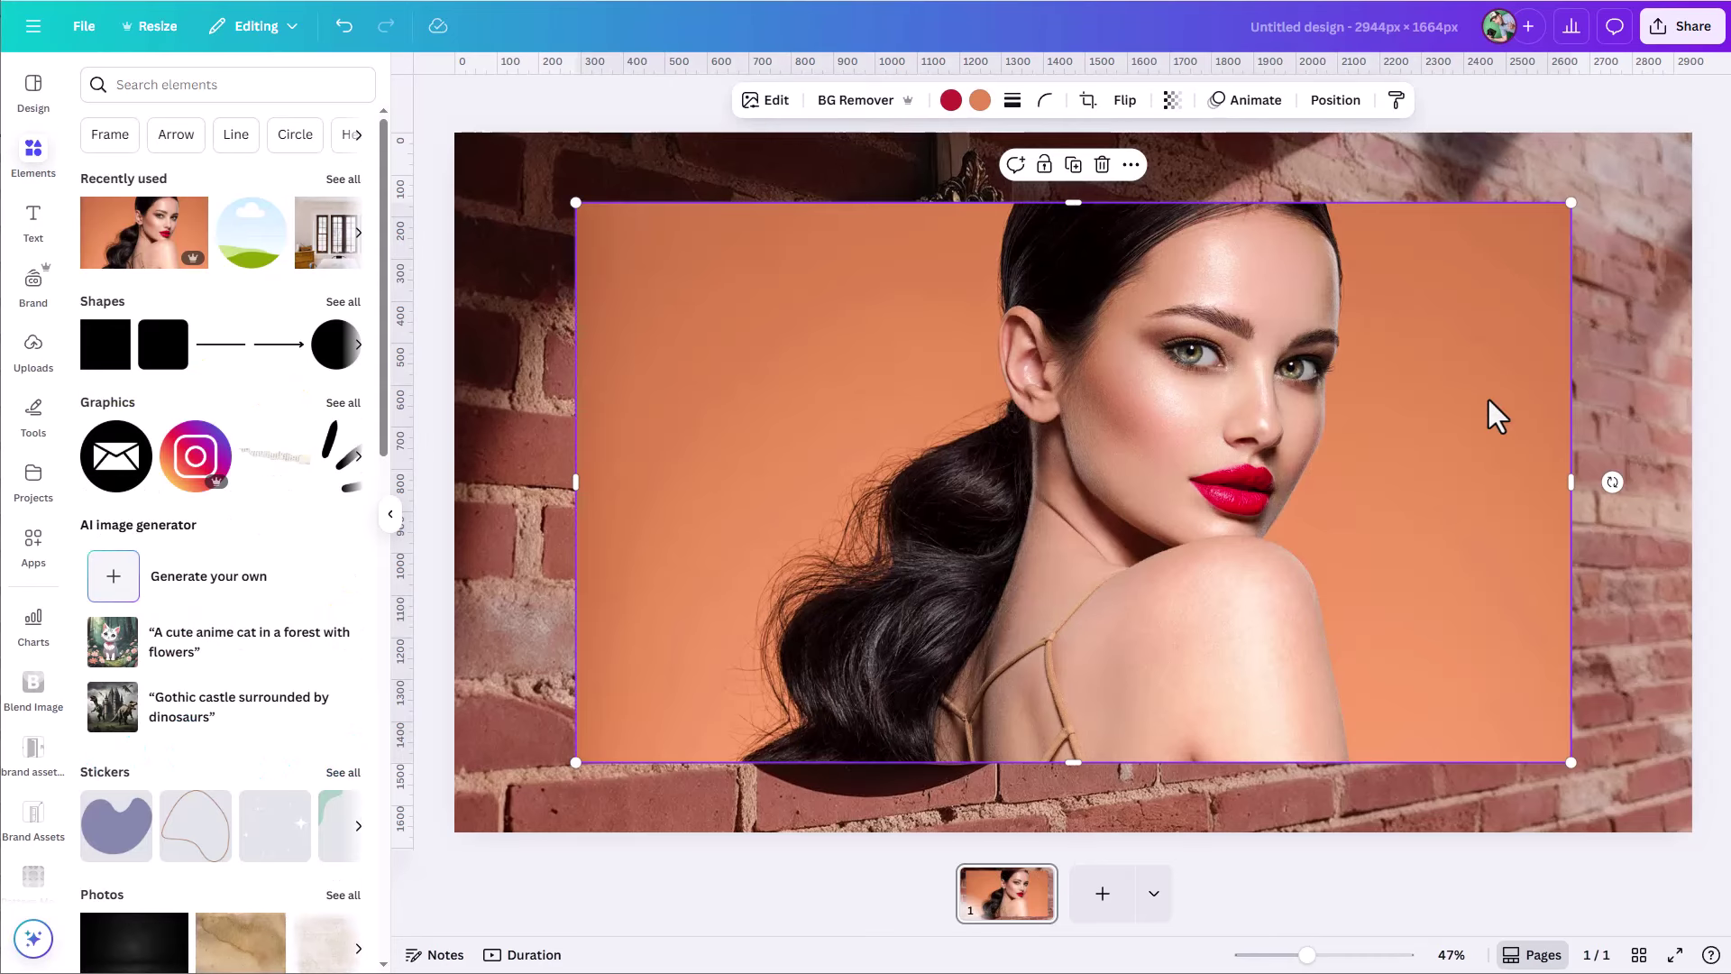
pyautogui.moveTo(1449, 452); pyautogui.dragTo(1325, 455)
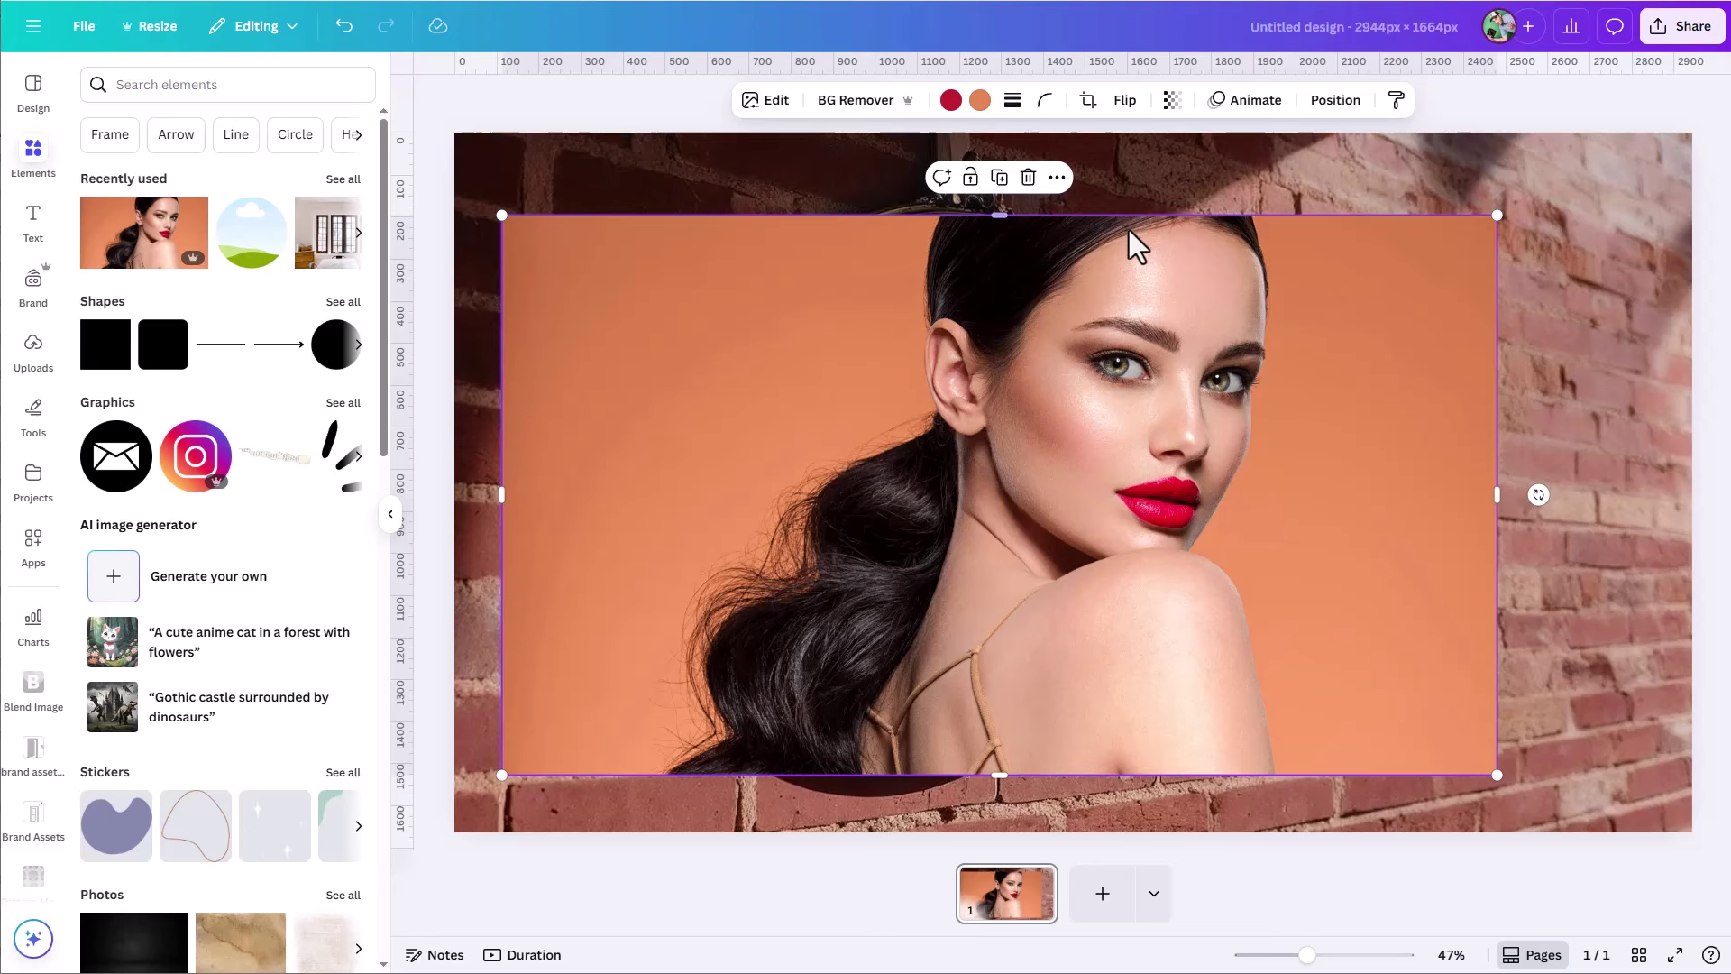
pyautogui.moveTo(1106, 308); pyautogui.dragTo(1295, 227)
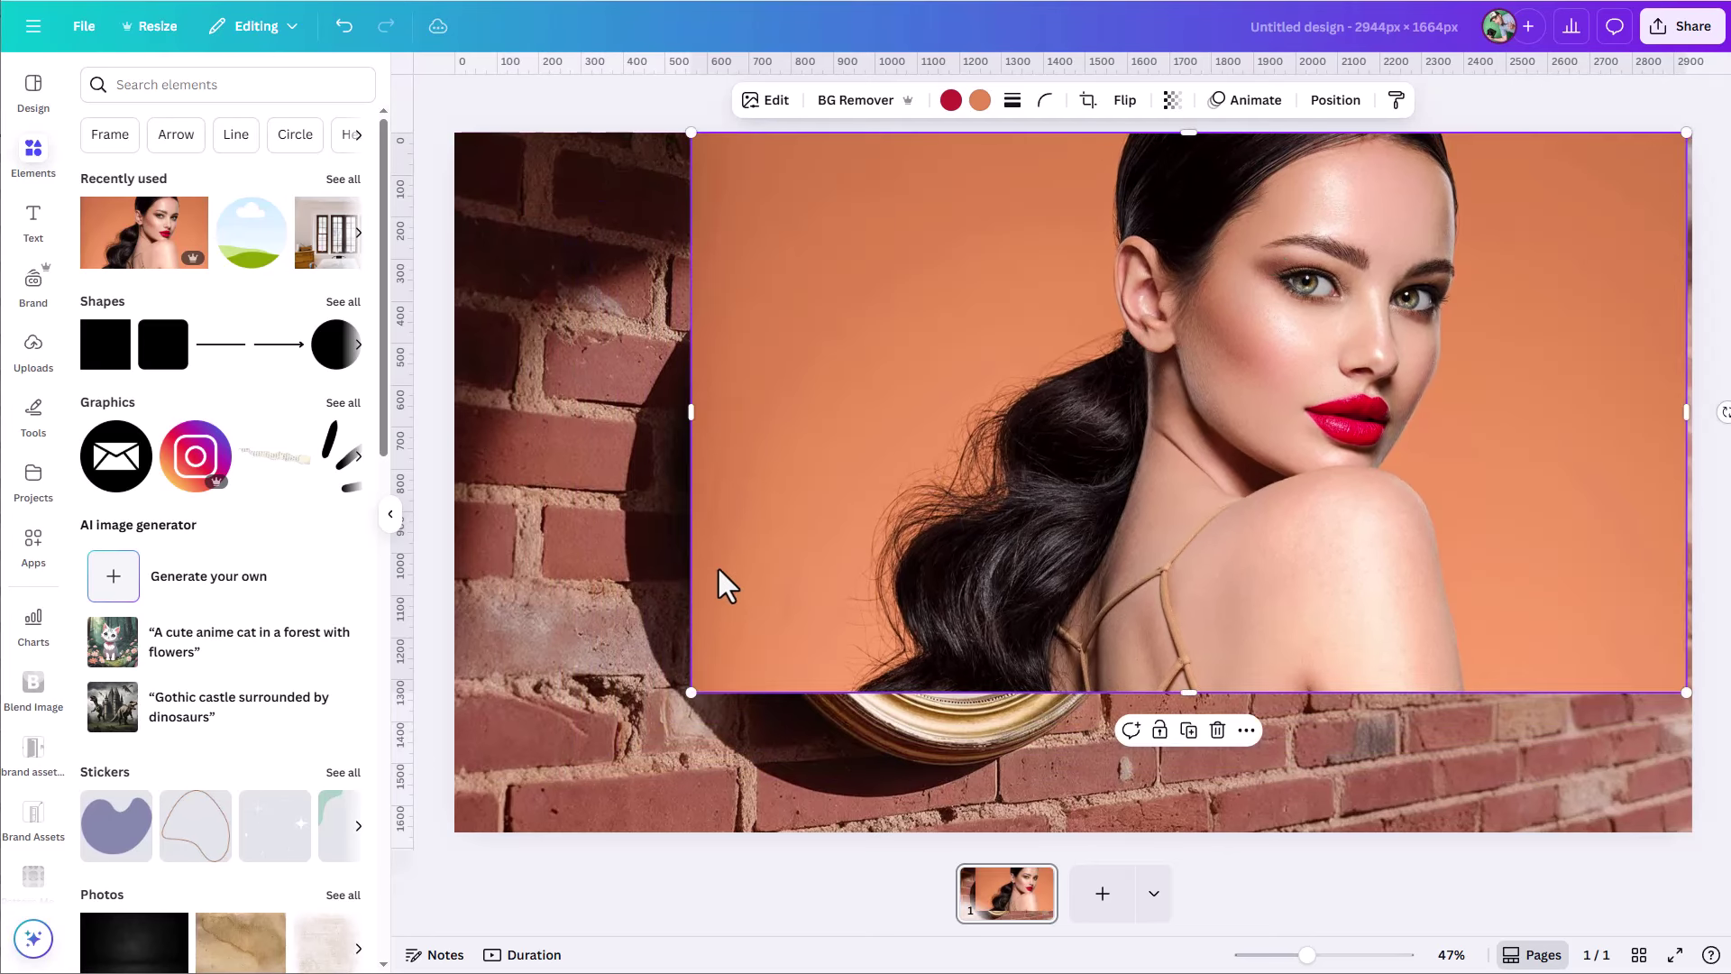
pyautogui.moveTo(691, 693); pyautogui.dragTo(442, 822)
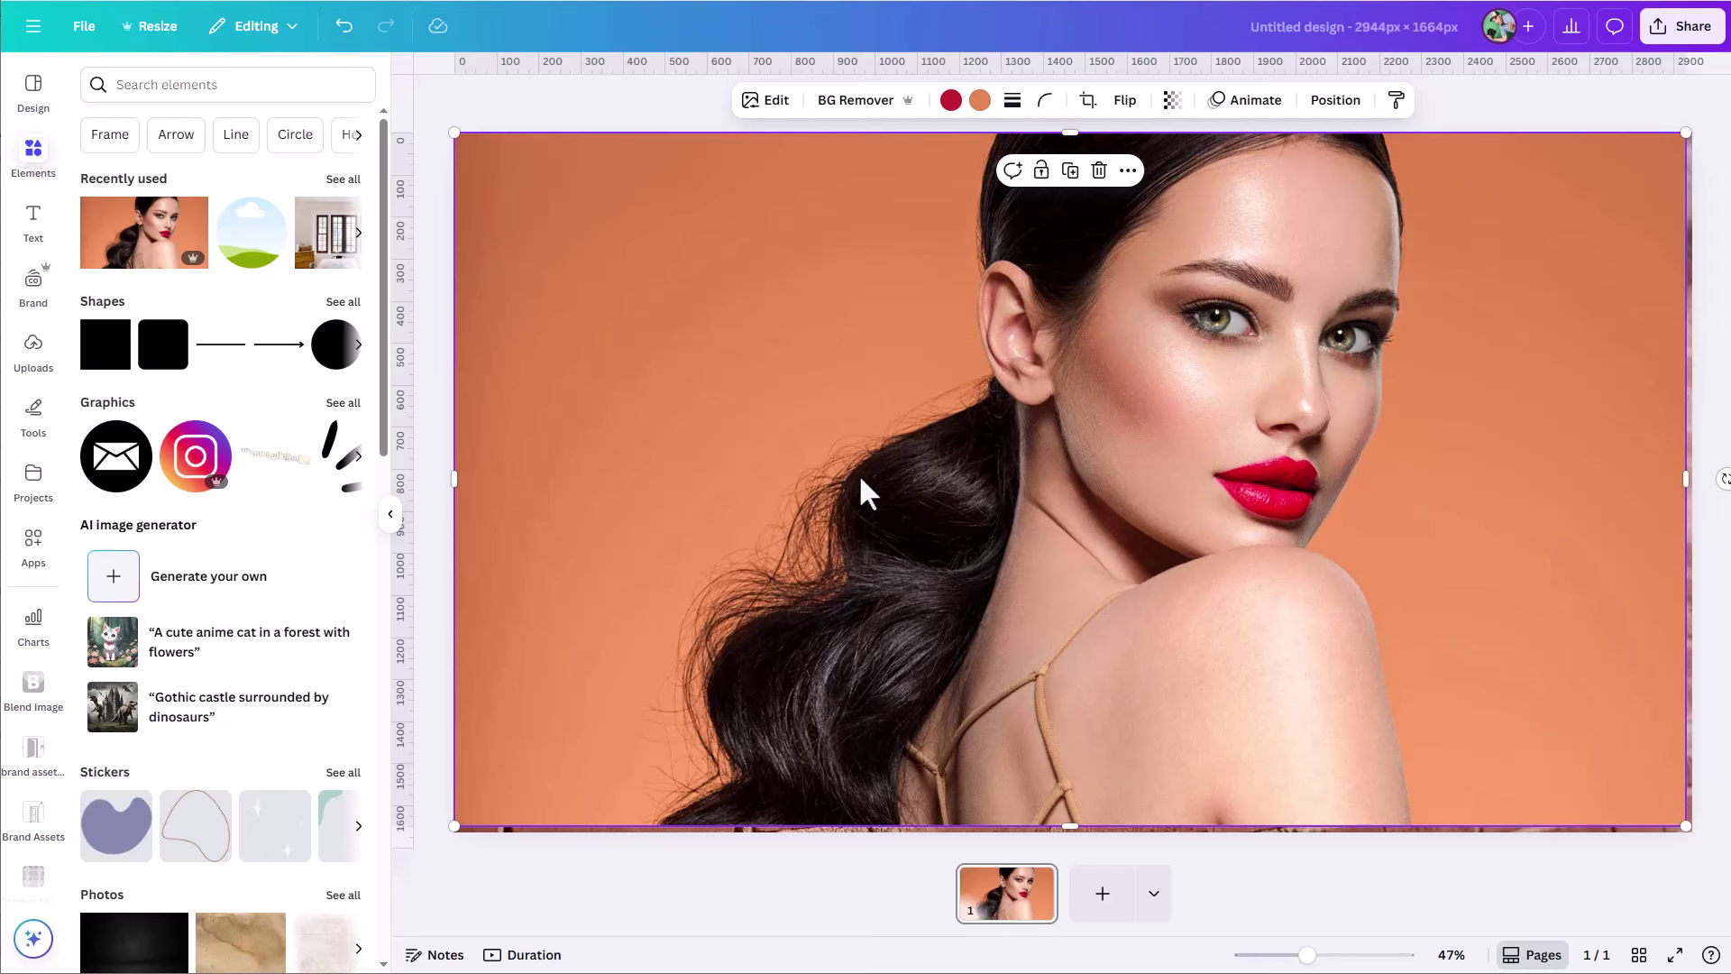
# Warp the portrait with Reshape by pulling its four corners inward to match the oval frame's perspective, and save the result
pyautogui.click(36, 559)
pyautogui.click(126, 172)
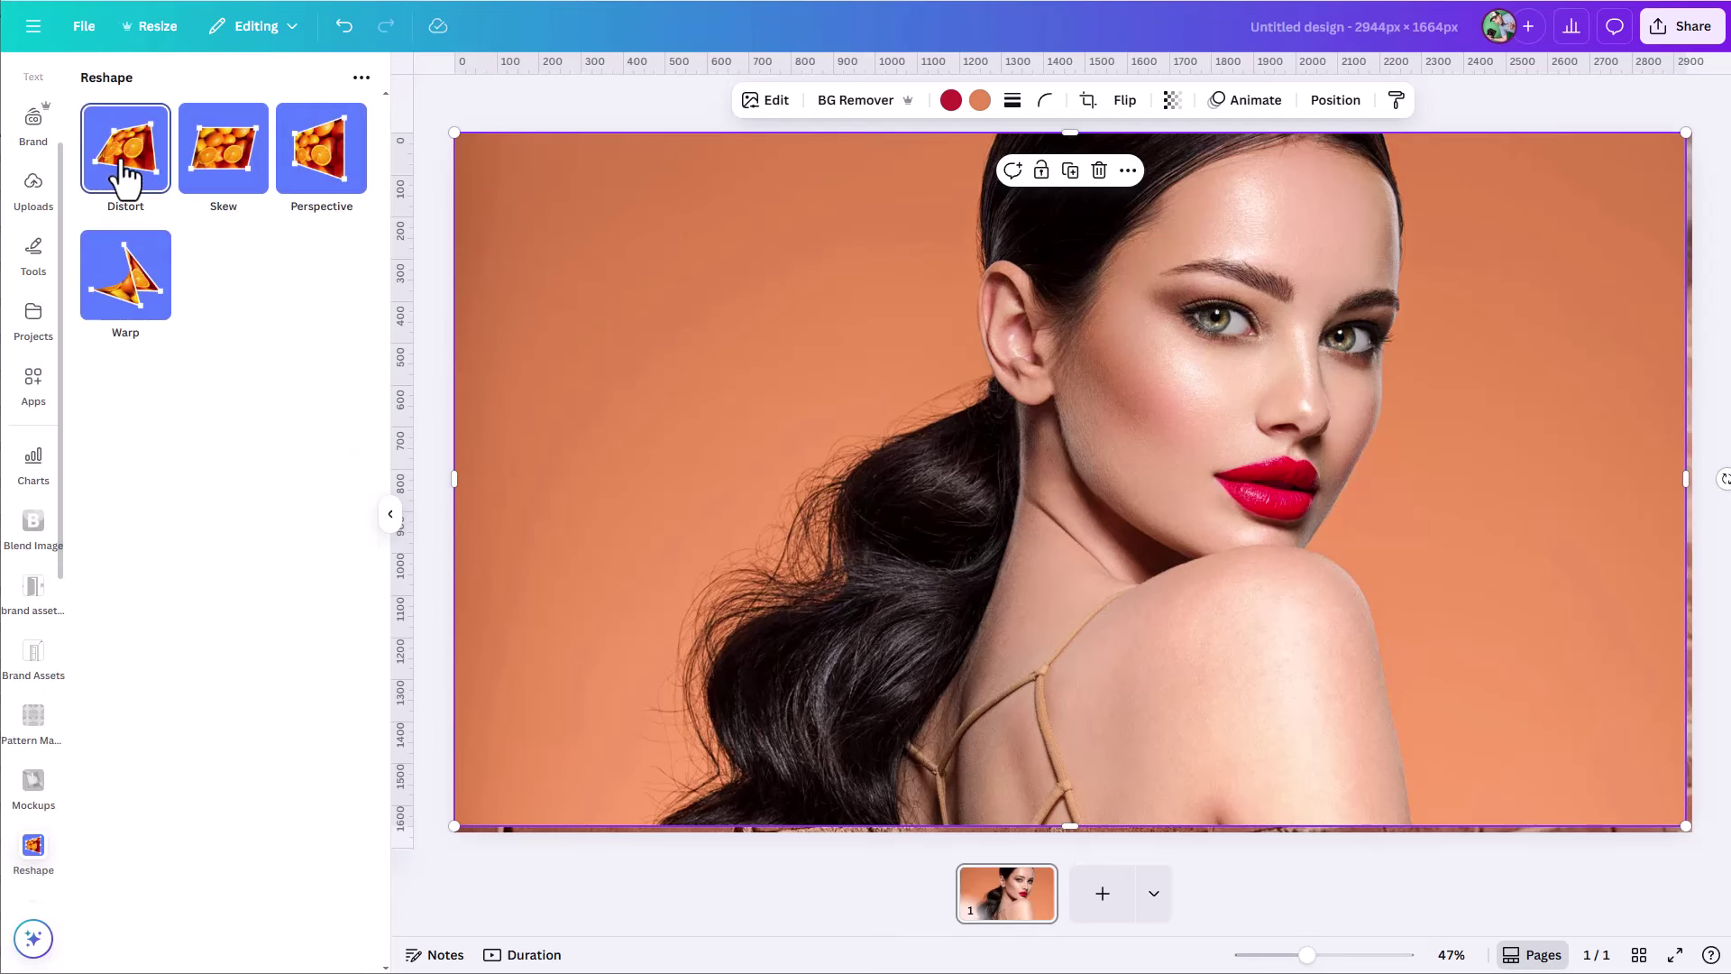
pyautogui.click(120, 316)
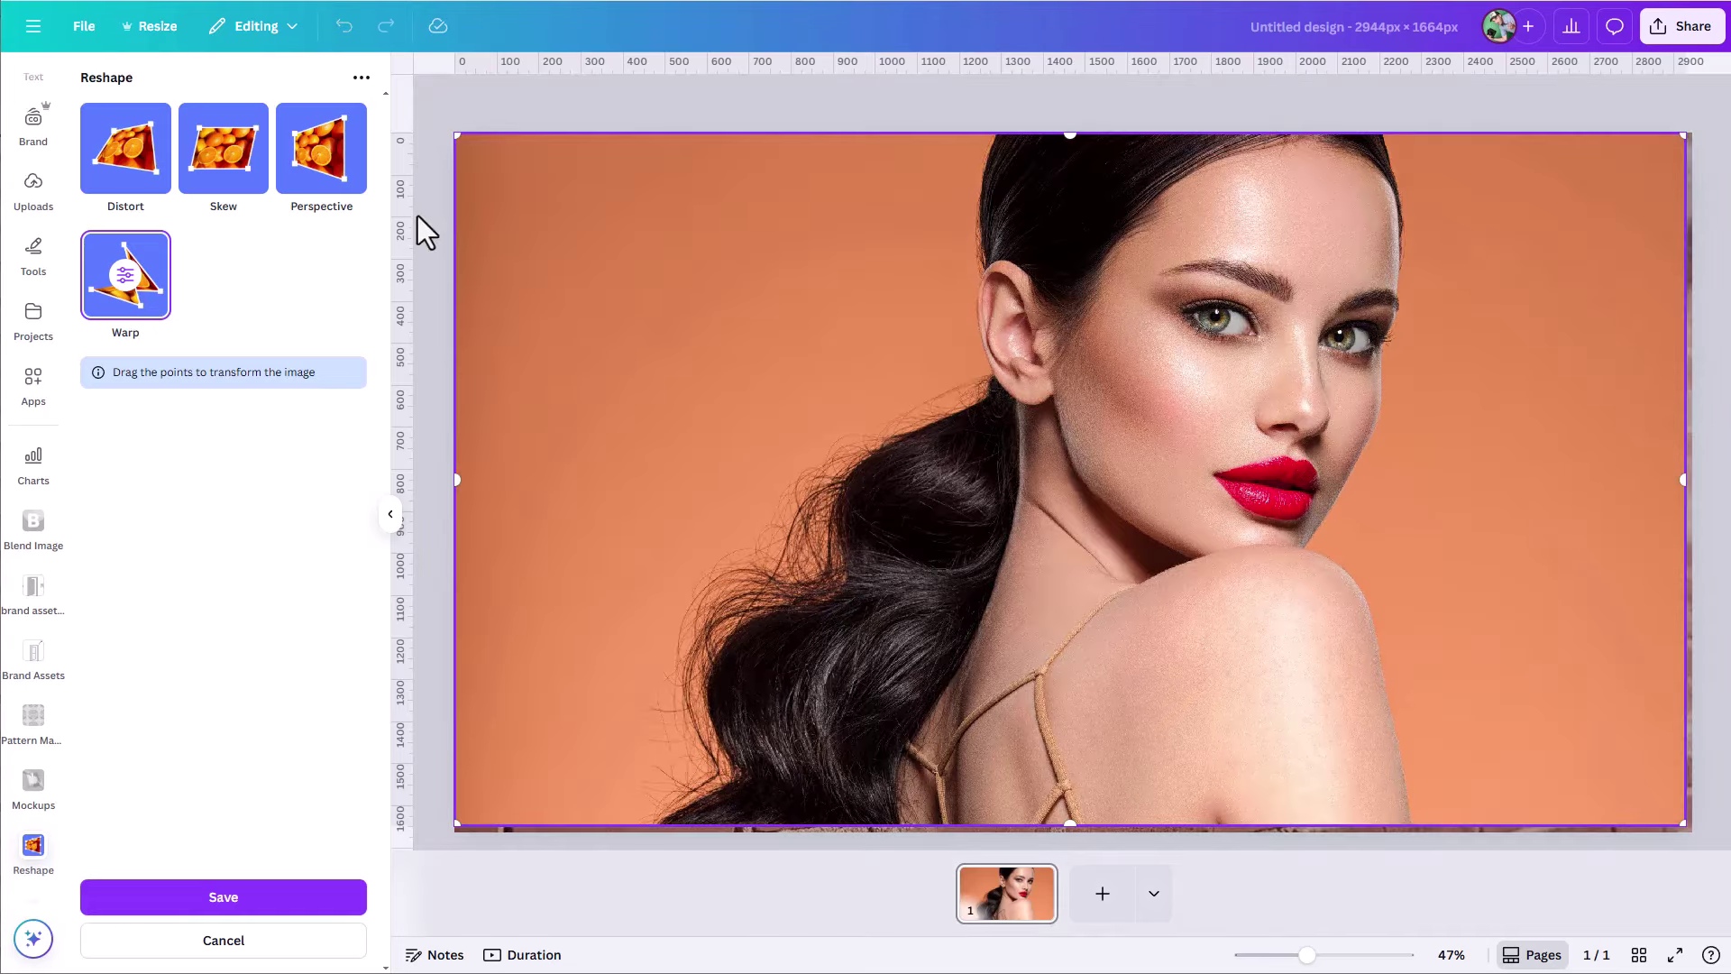
pyautogui.moveTo(471, 154); pyautogui.dragTo(543, 137)
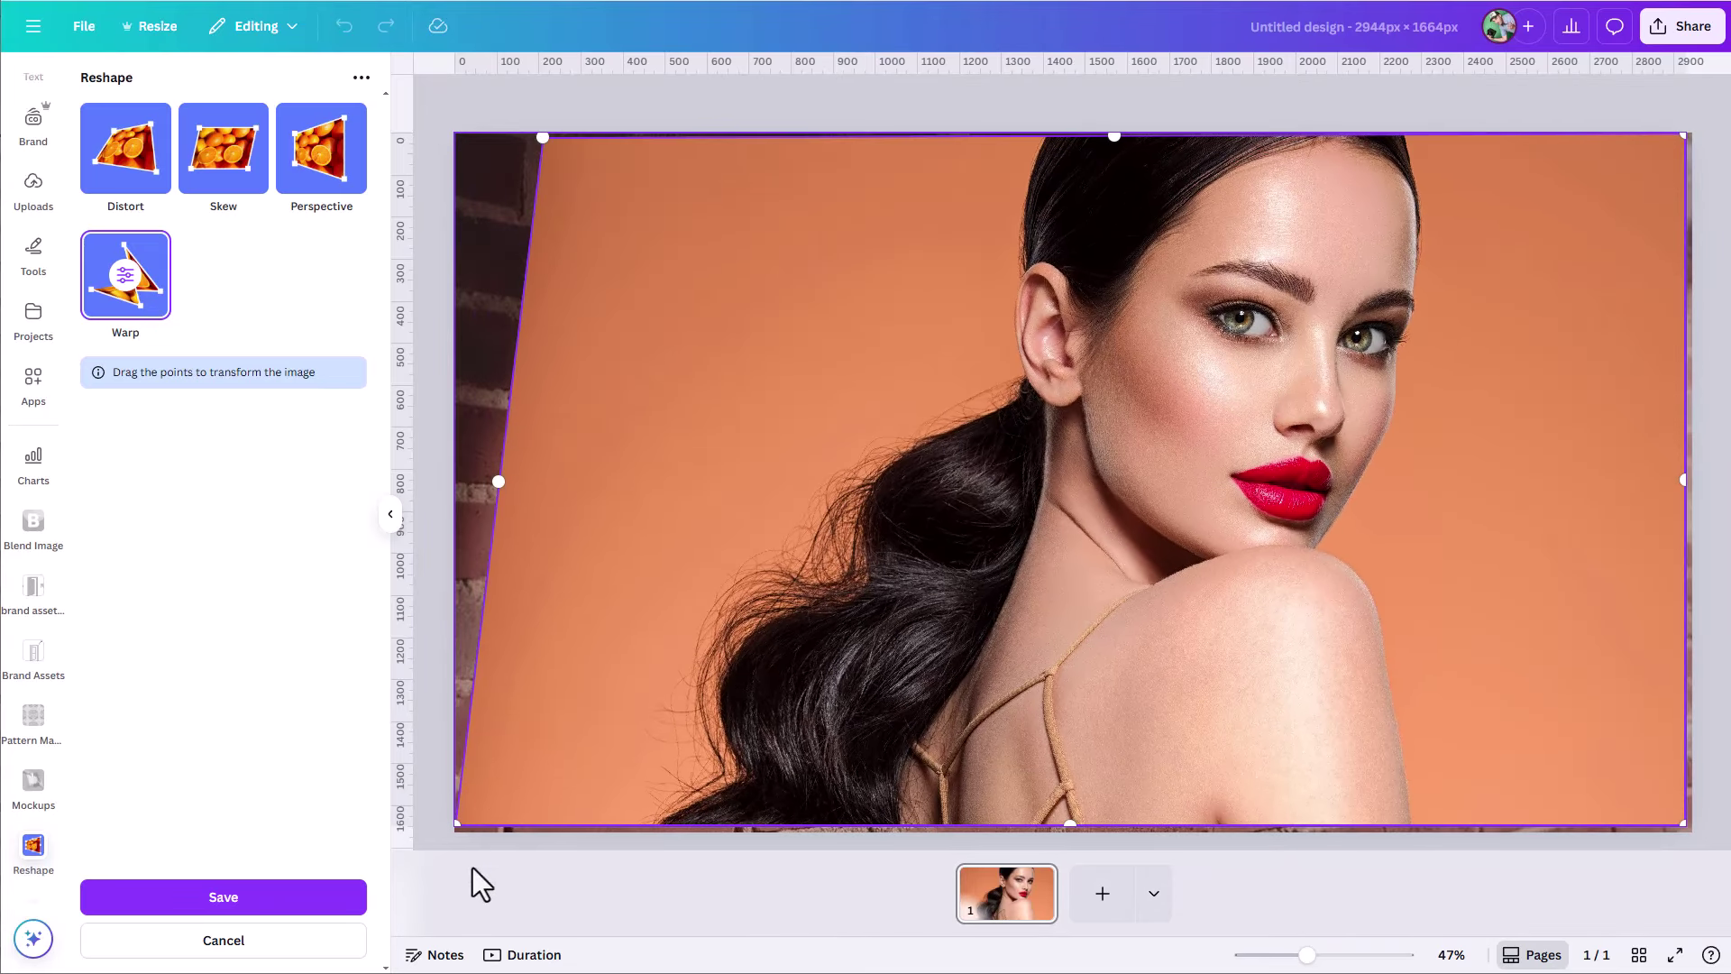
pyautogui.moveTo(463, 824); pyautogui.dragTo(622, 791)
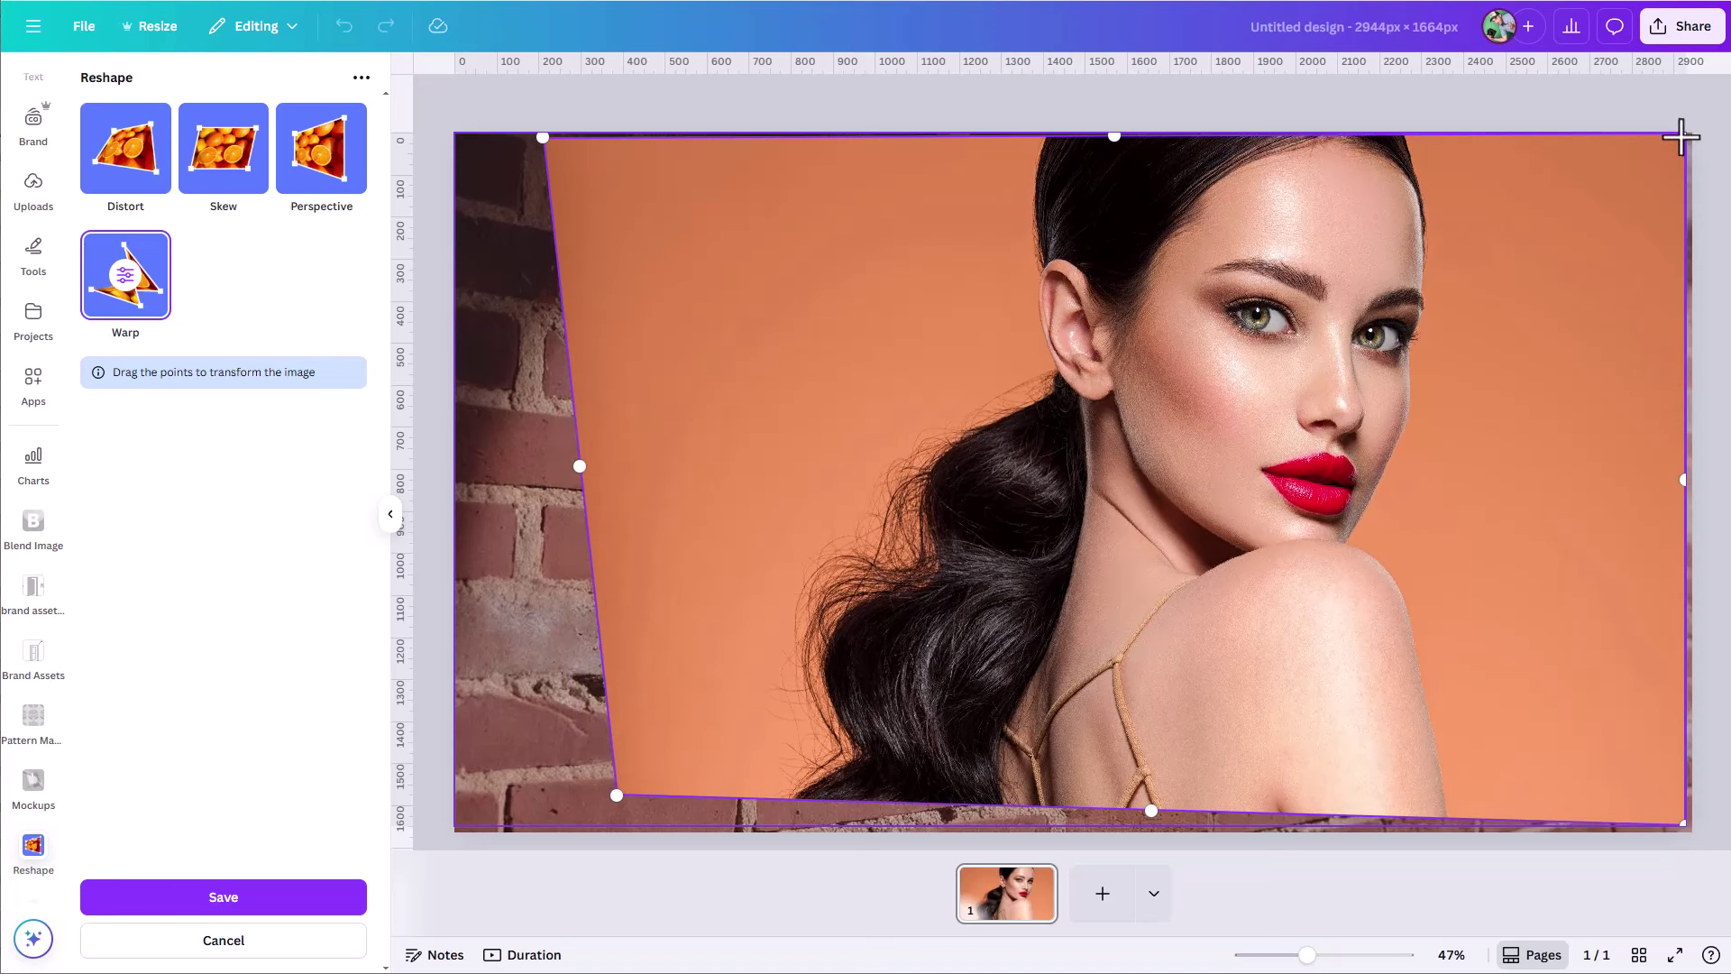
pyautogui.moveTo(1684, 137); pyautogui.dragTo(1375, 294)
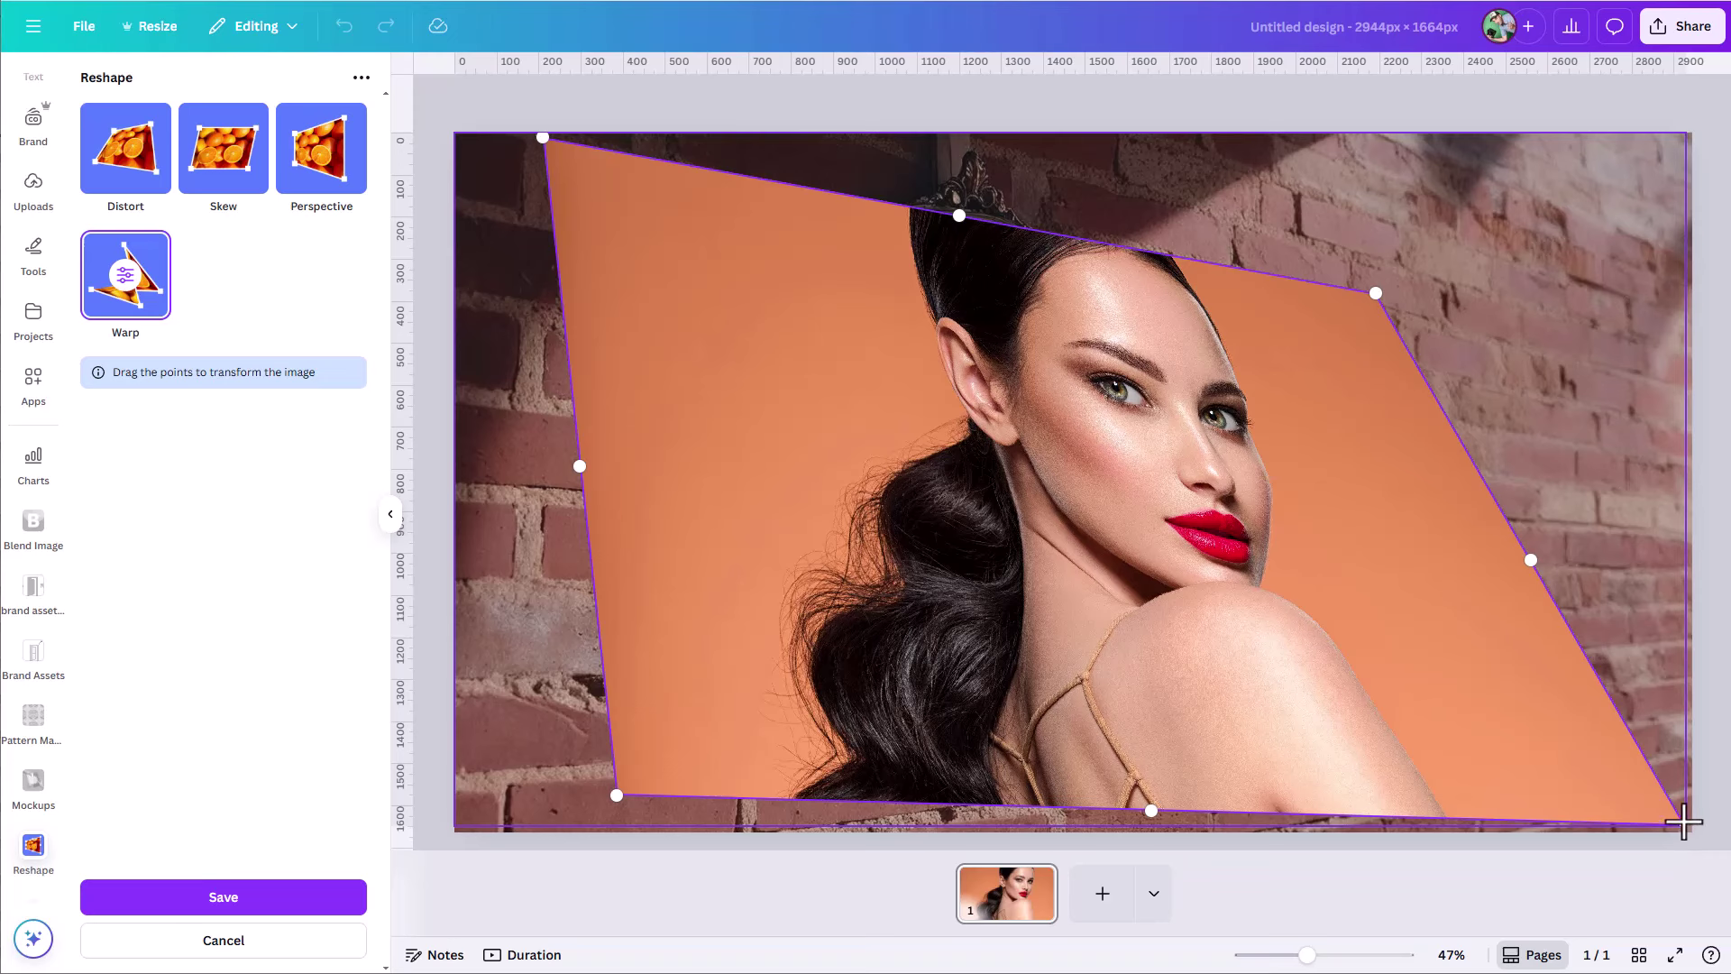
pyautogui.moveTo(1684, 822); pyautogui.dragTo(1373, 713)
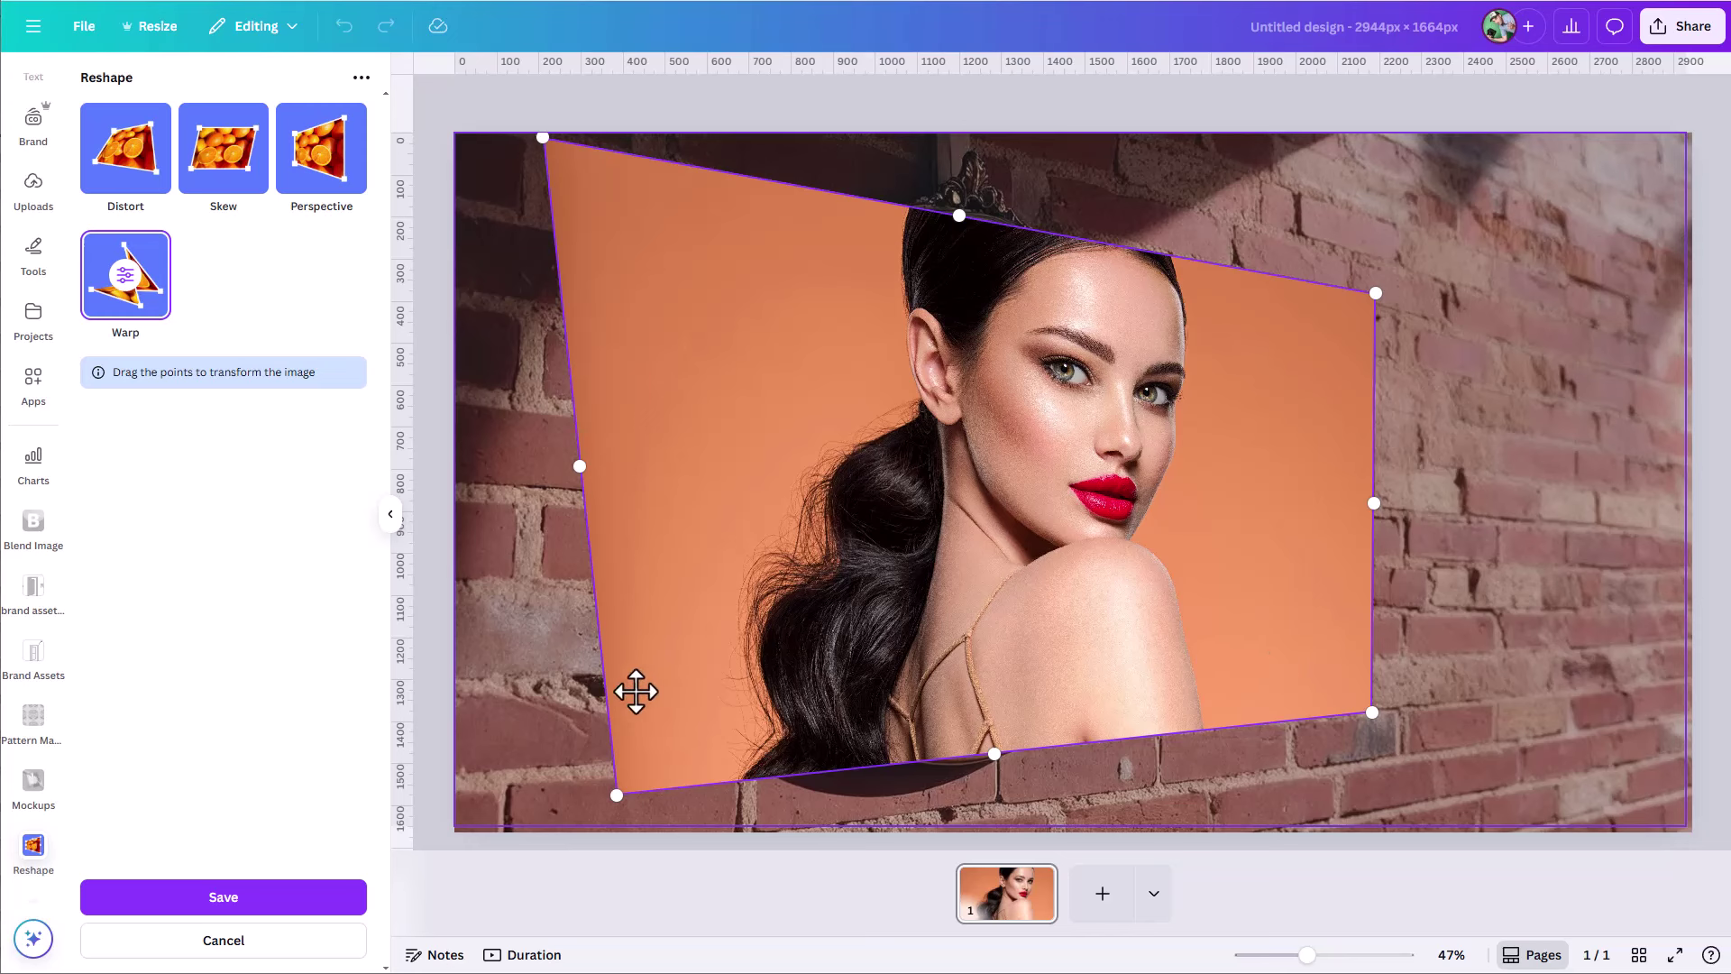
pyautogui.moveTo(548, 137); pyautogui.dragTo(626, 151)
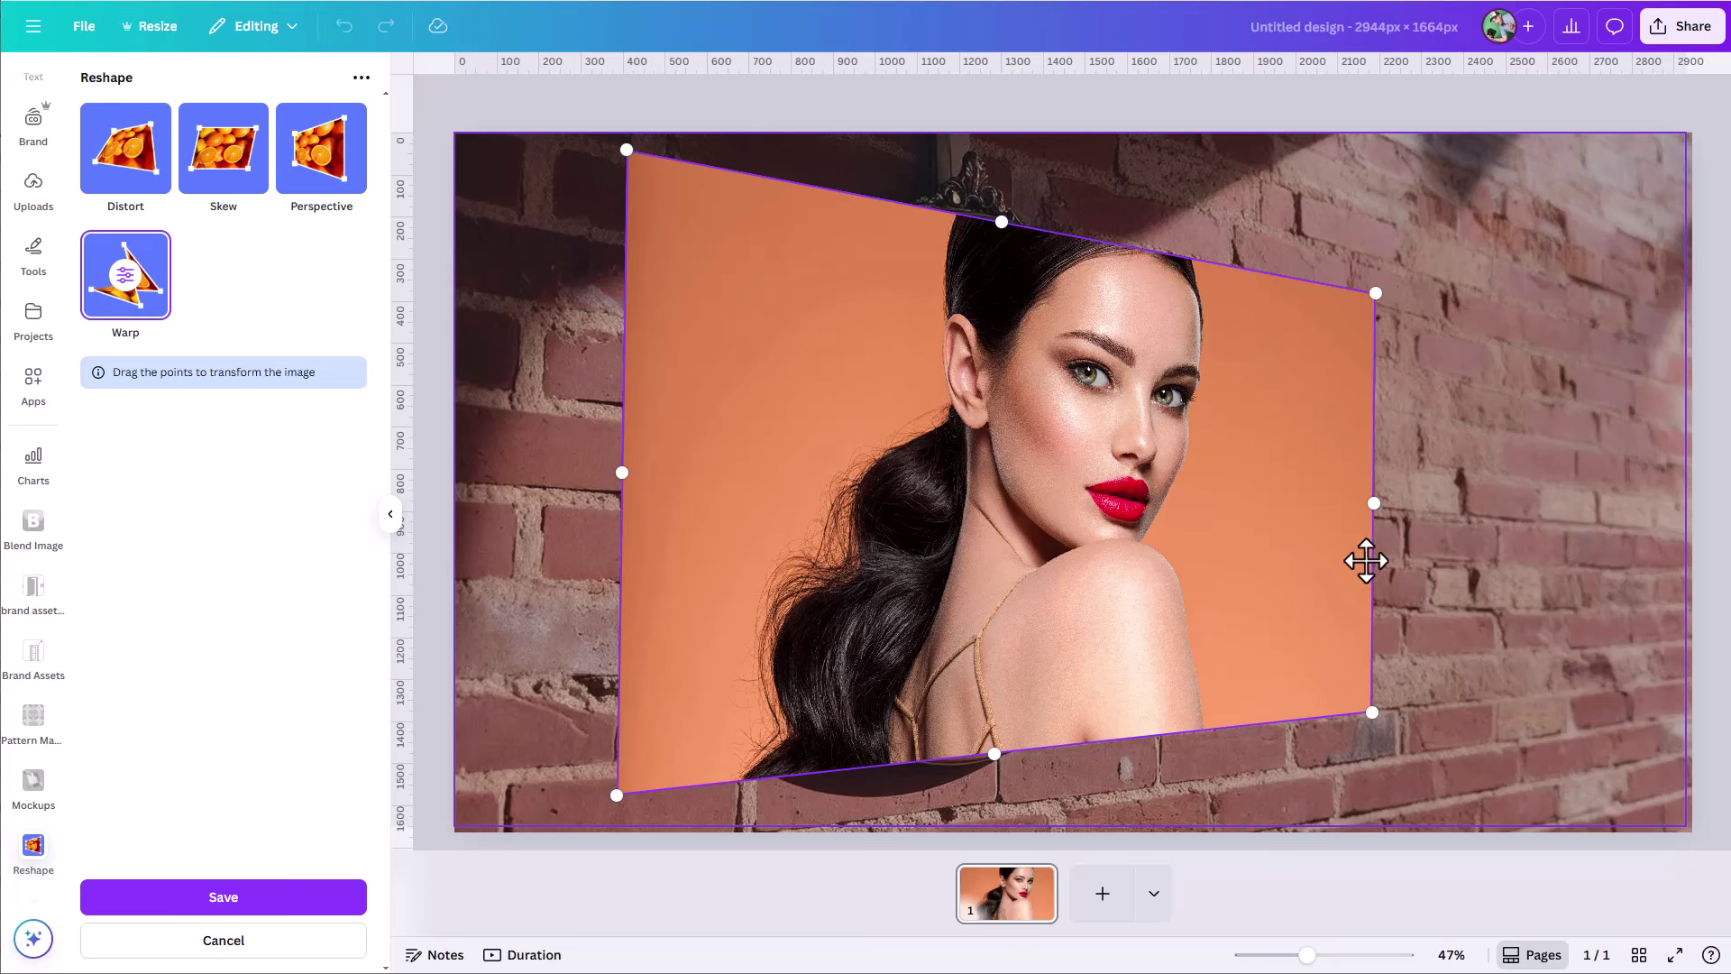
pyautogui.click(216, 902)
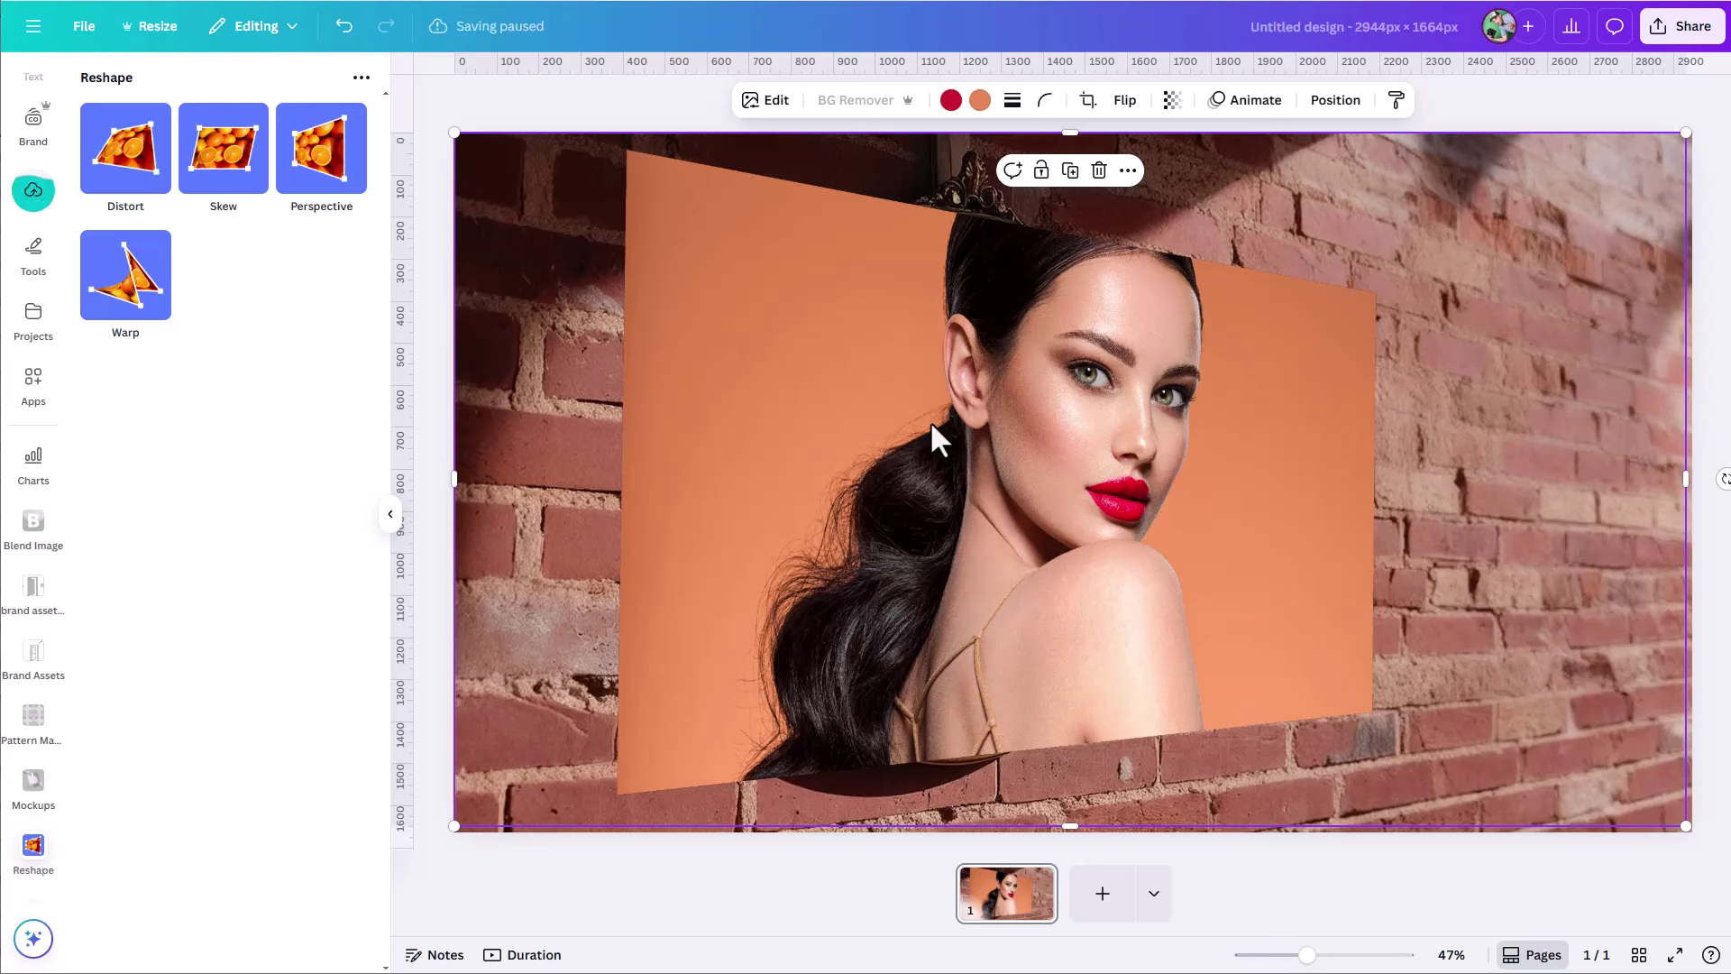
# Check the warped portrait's fit over the oval frame by varying its transparency, ending at 100
pyautogui.click(1171, 101)
pyautogui.moveTo(1155, 175); pyautogui.dragTo(1219, 180)
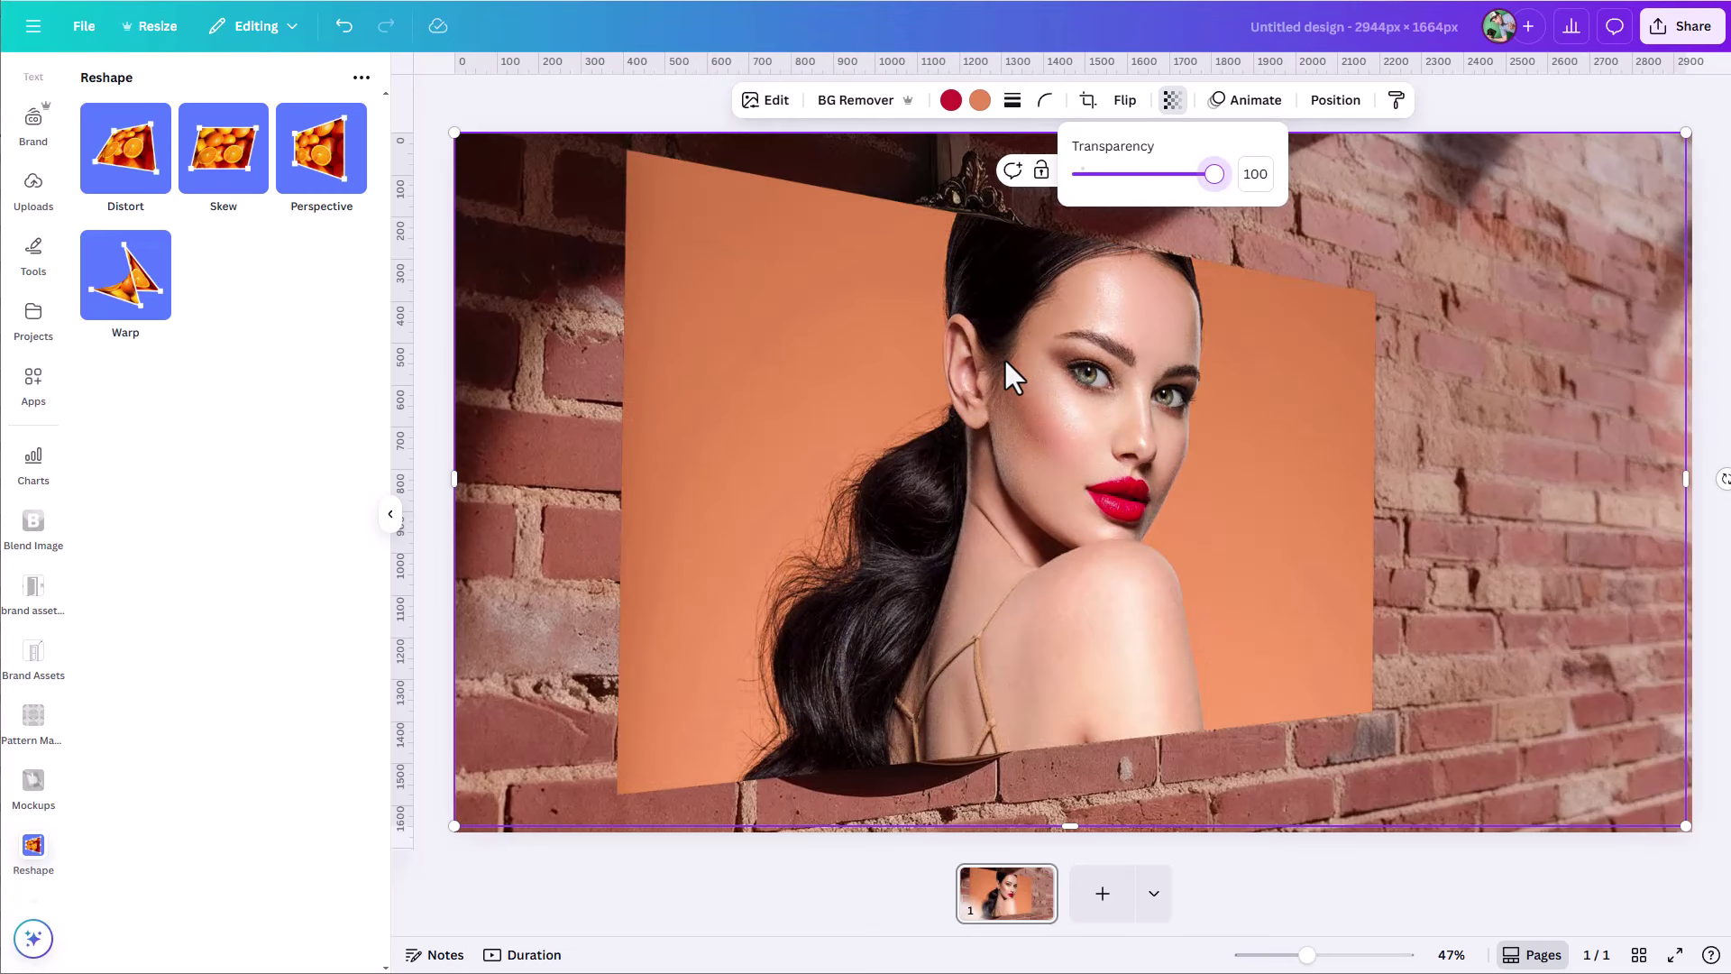
pyautogui.click(845, 469)
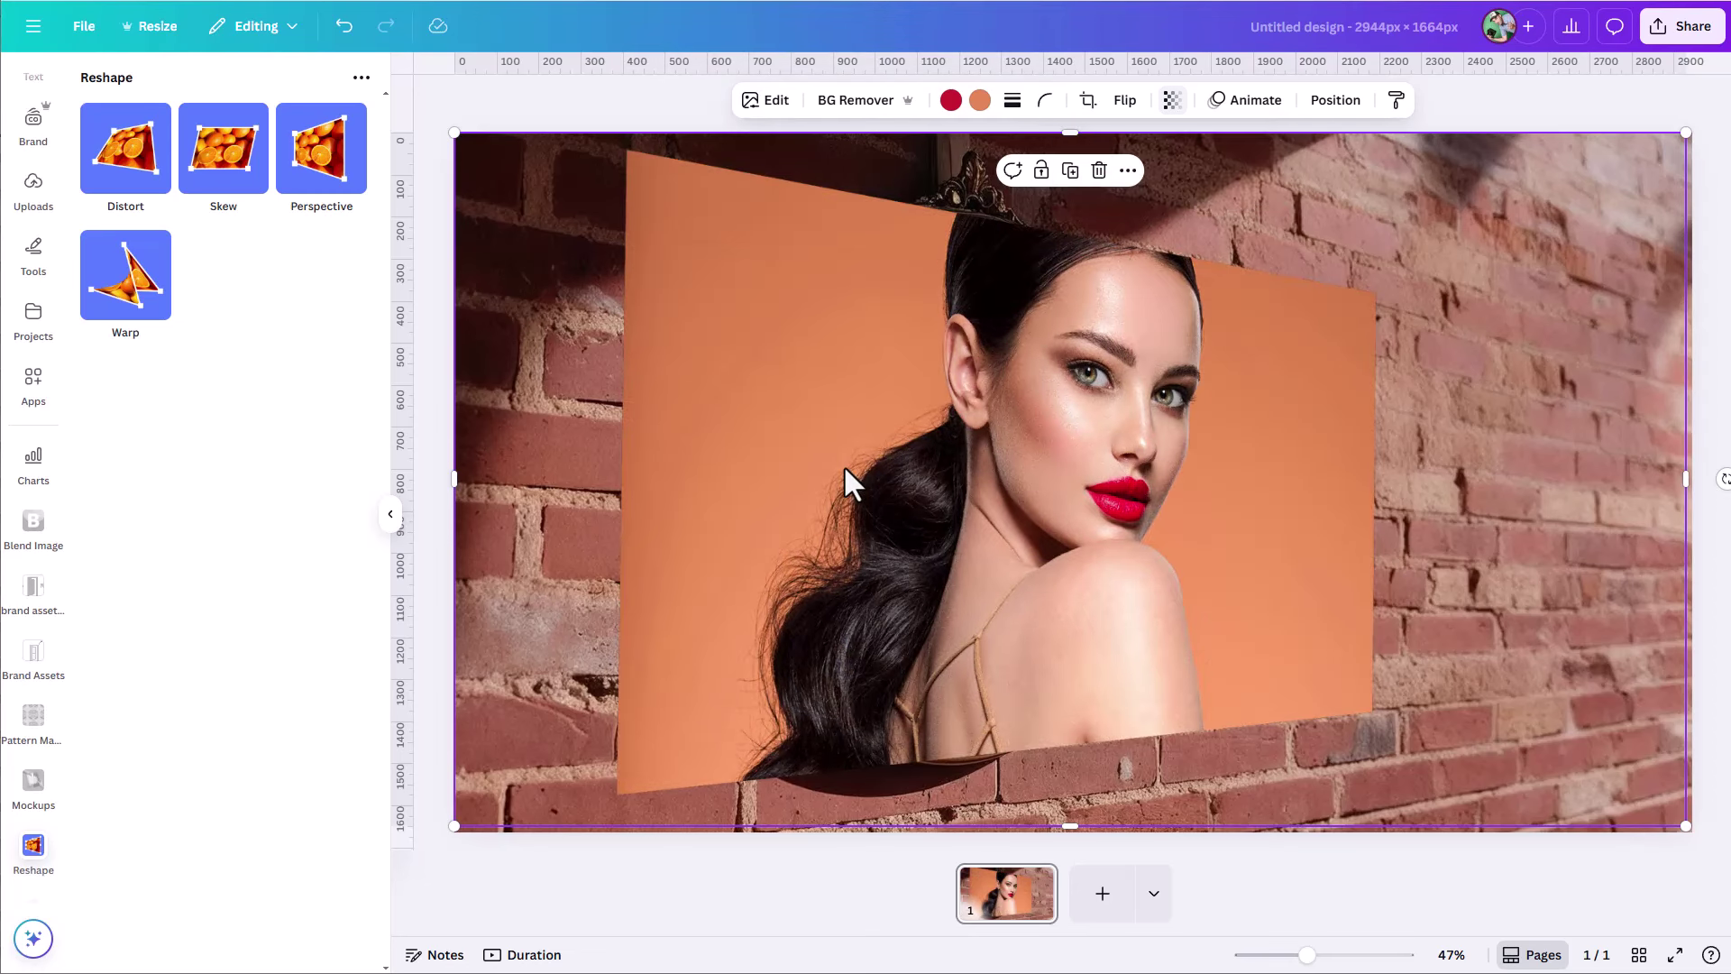
# Move the warped portrait aside to clear the oval mirror and add the recently used circular photo frame
pyautogui.moveTo(762, 462); pyautogui.dragTo(1163, 460)
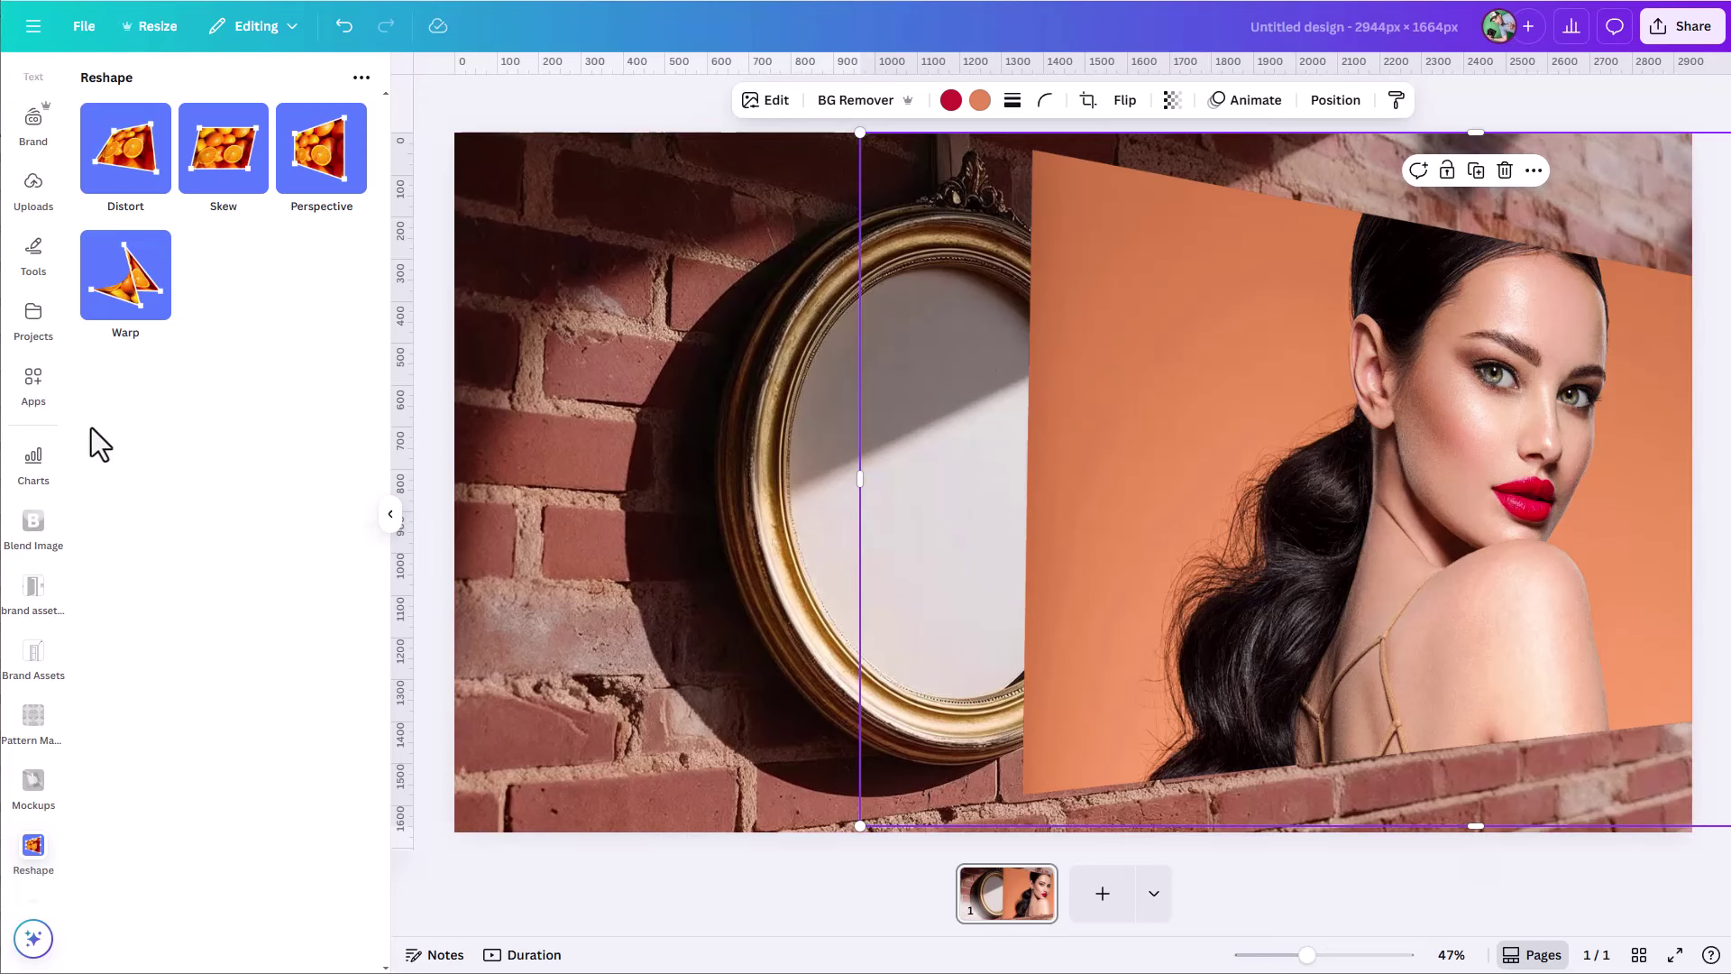
pyautogui.scroll(2, 36, 257)
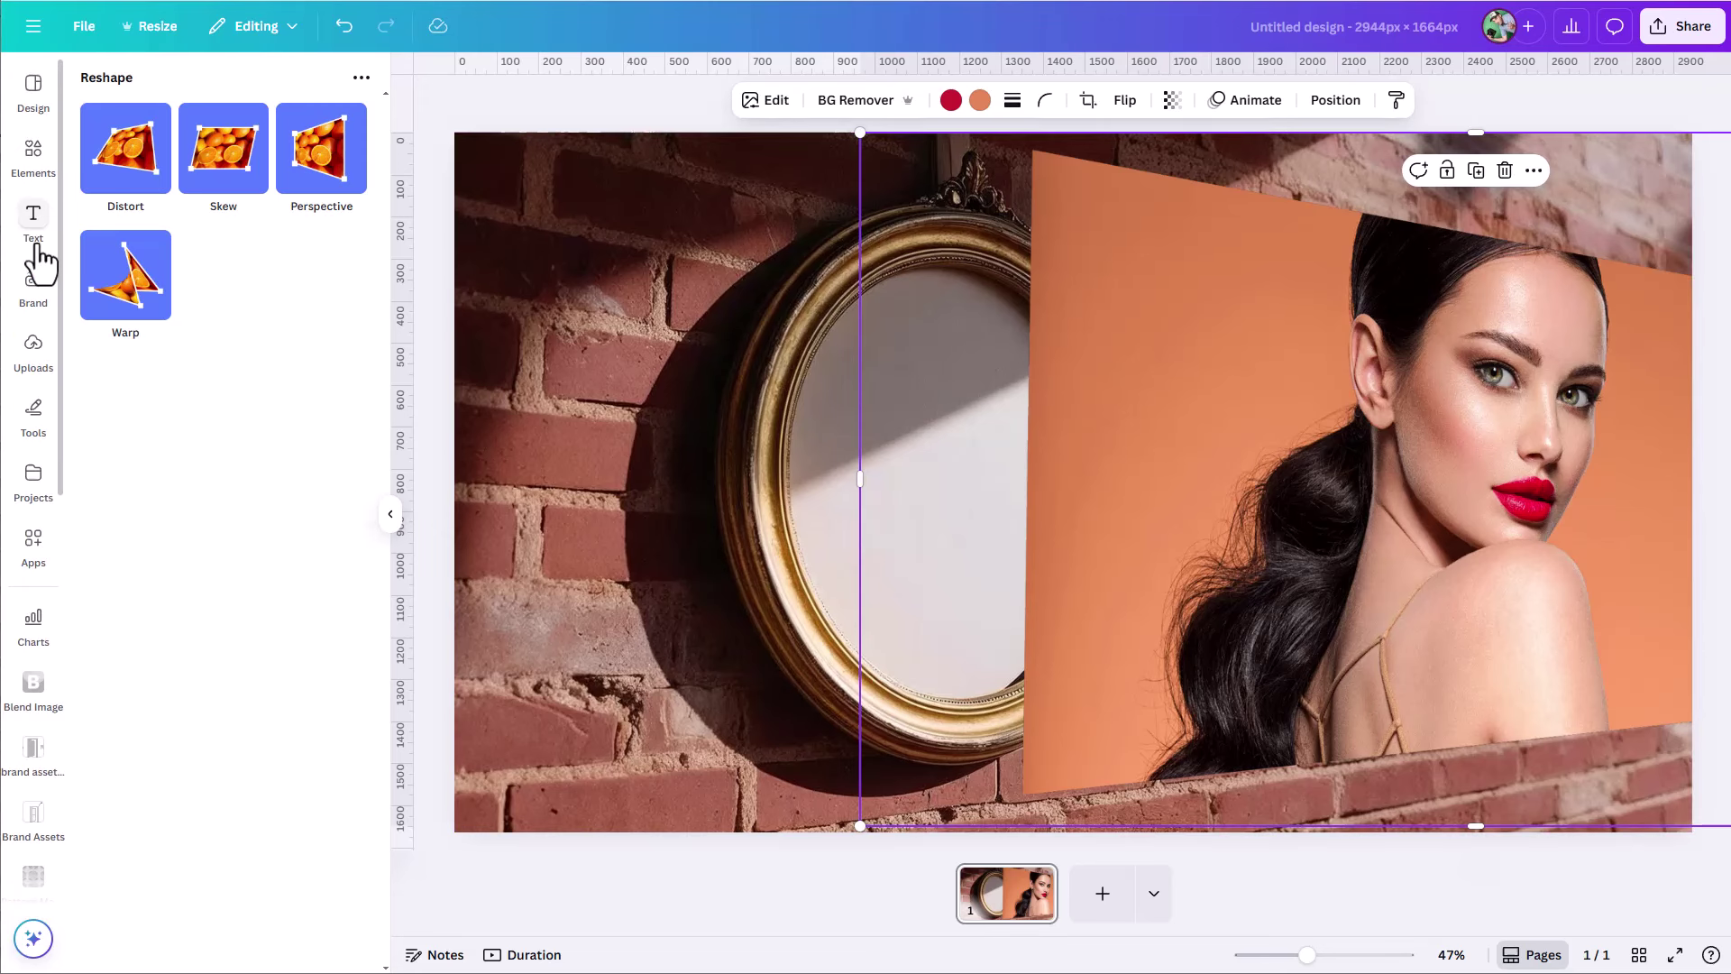
pyautogui.click(36, 162)
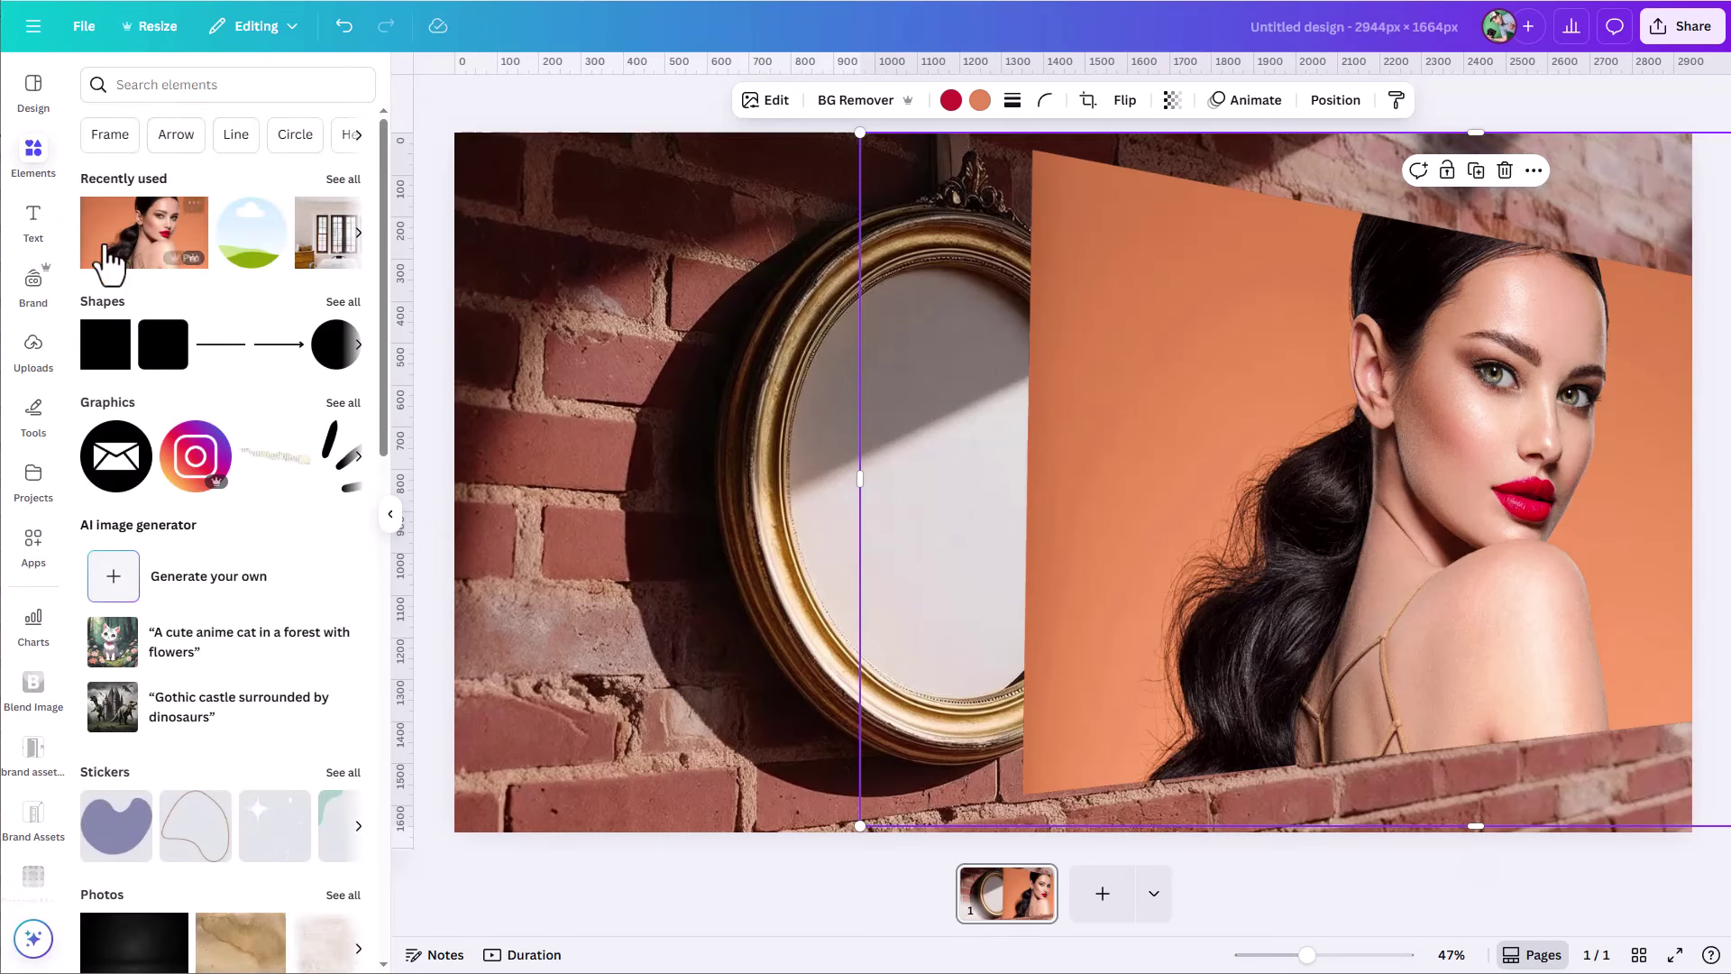
pyautogui.click(243, 255)
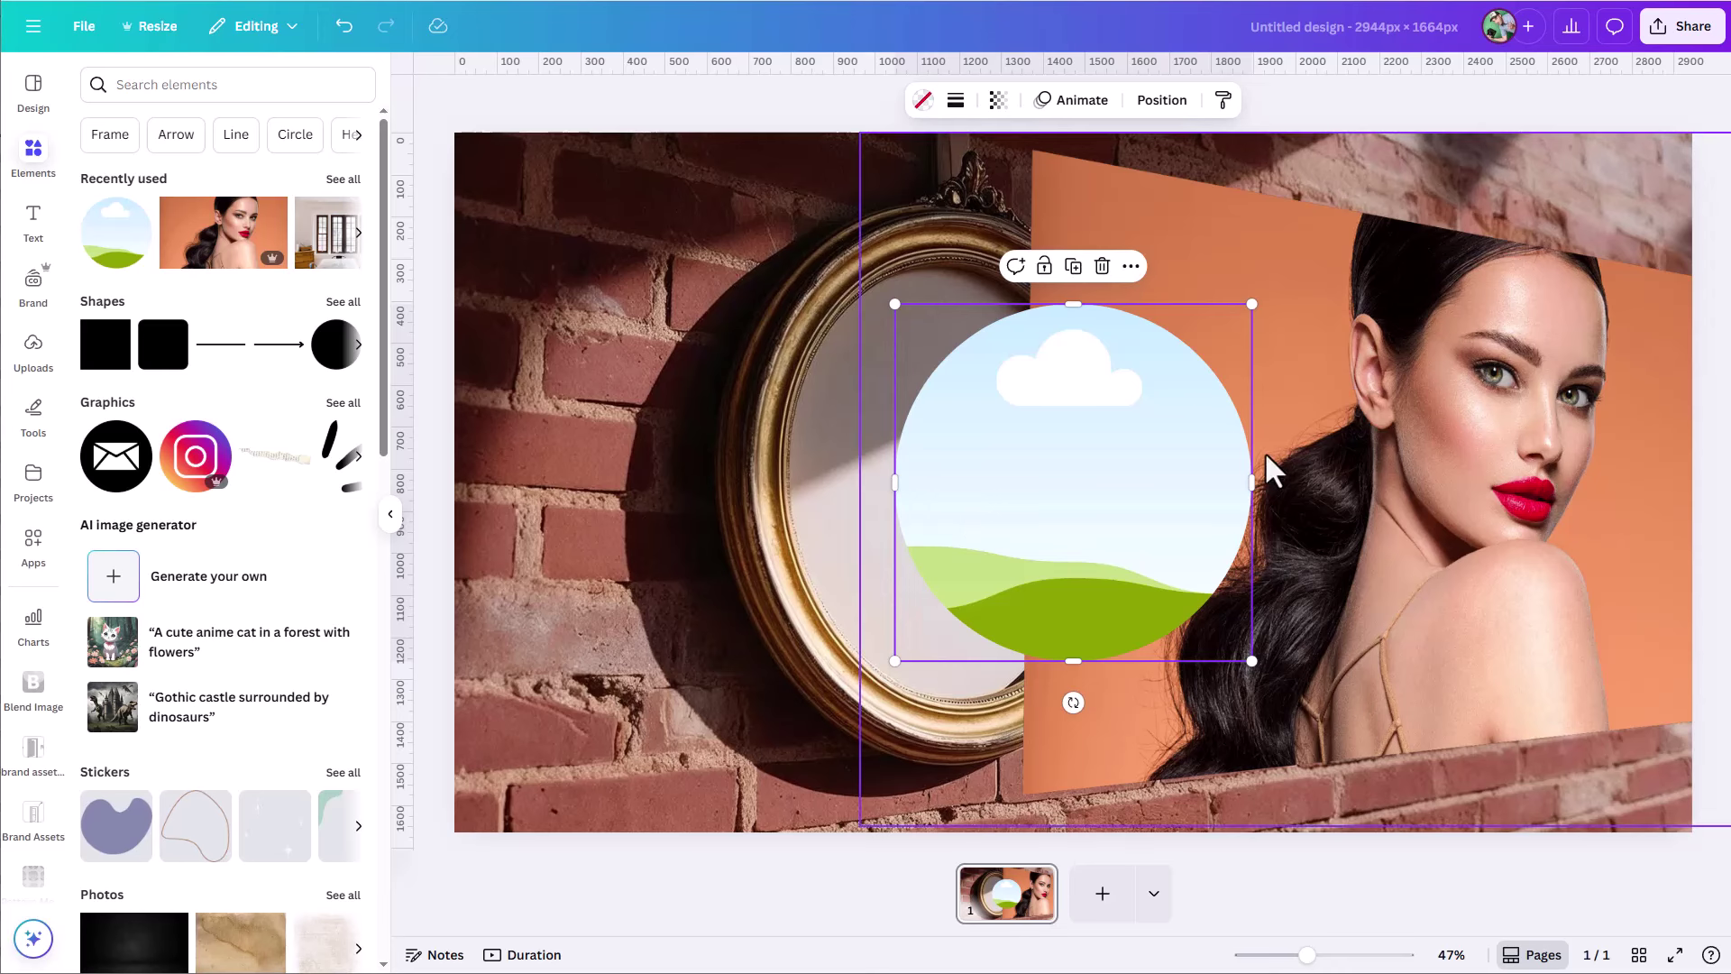
pyautogui.moveTo(1376, 329); pyautogui.dragTo(1643, 420)
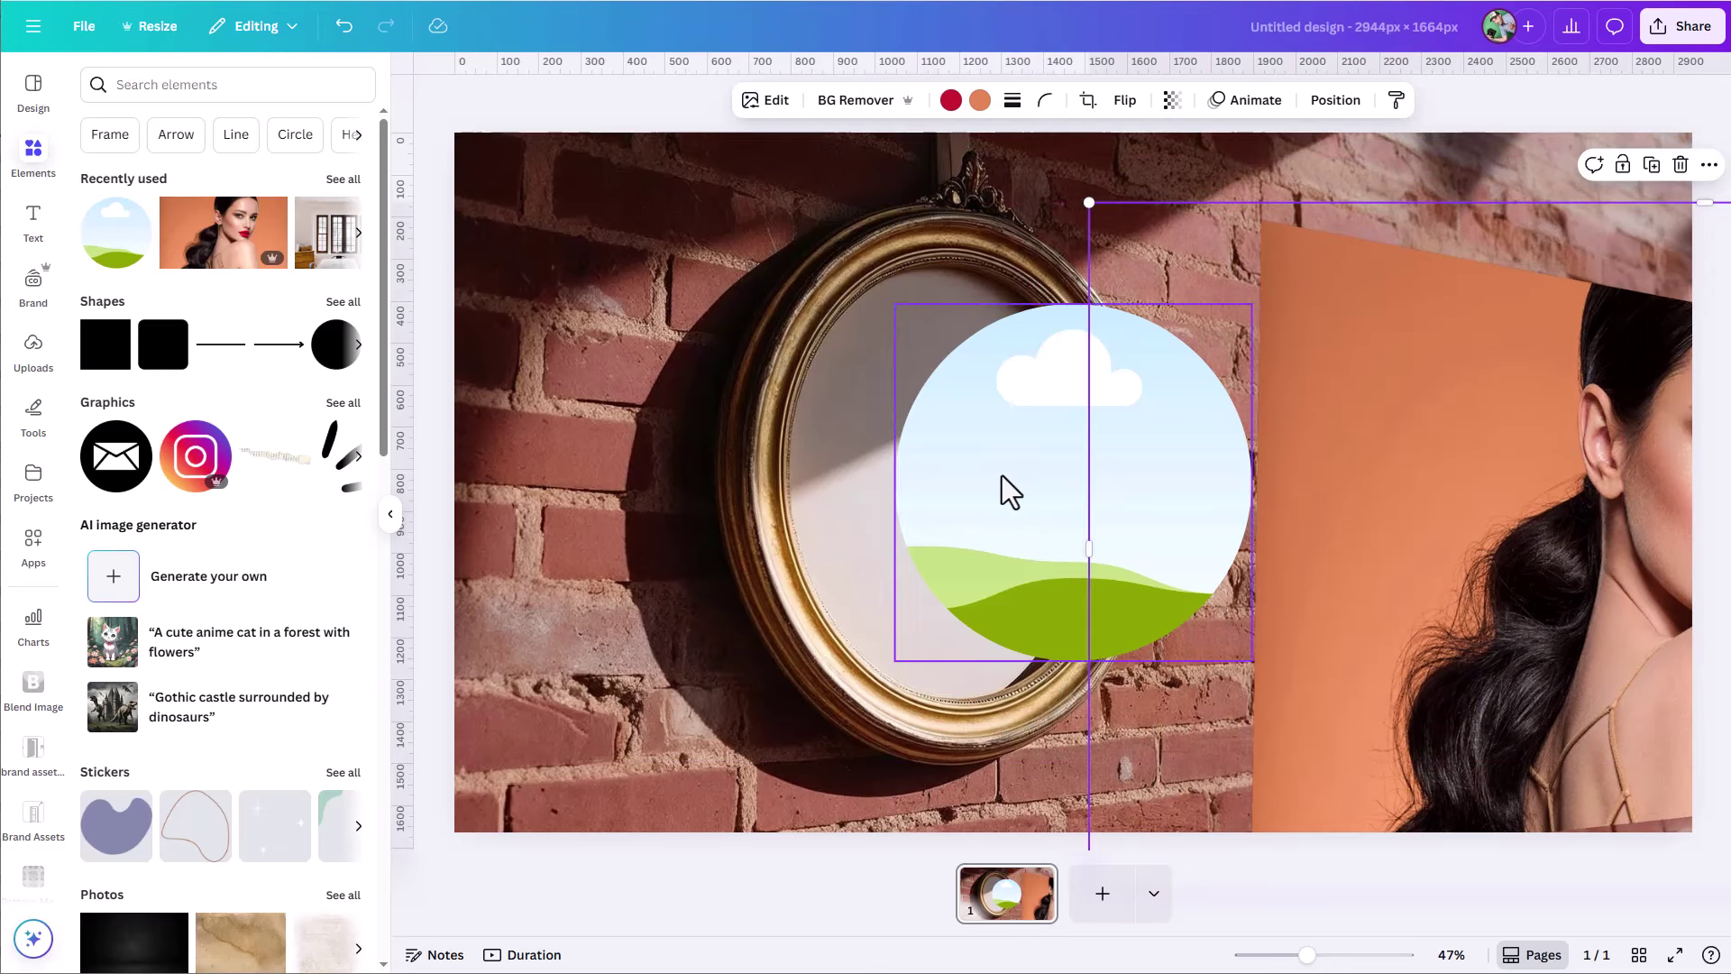
# Position the circular photo frame over the gold oval and stretch its sides until it matches the glass opening
pyautogui.moveTo(995, 476); pyautogui.dragTo(880, 461)
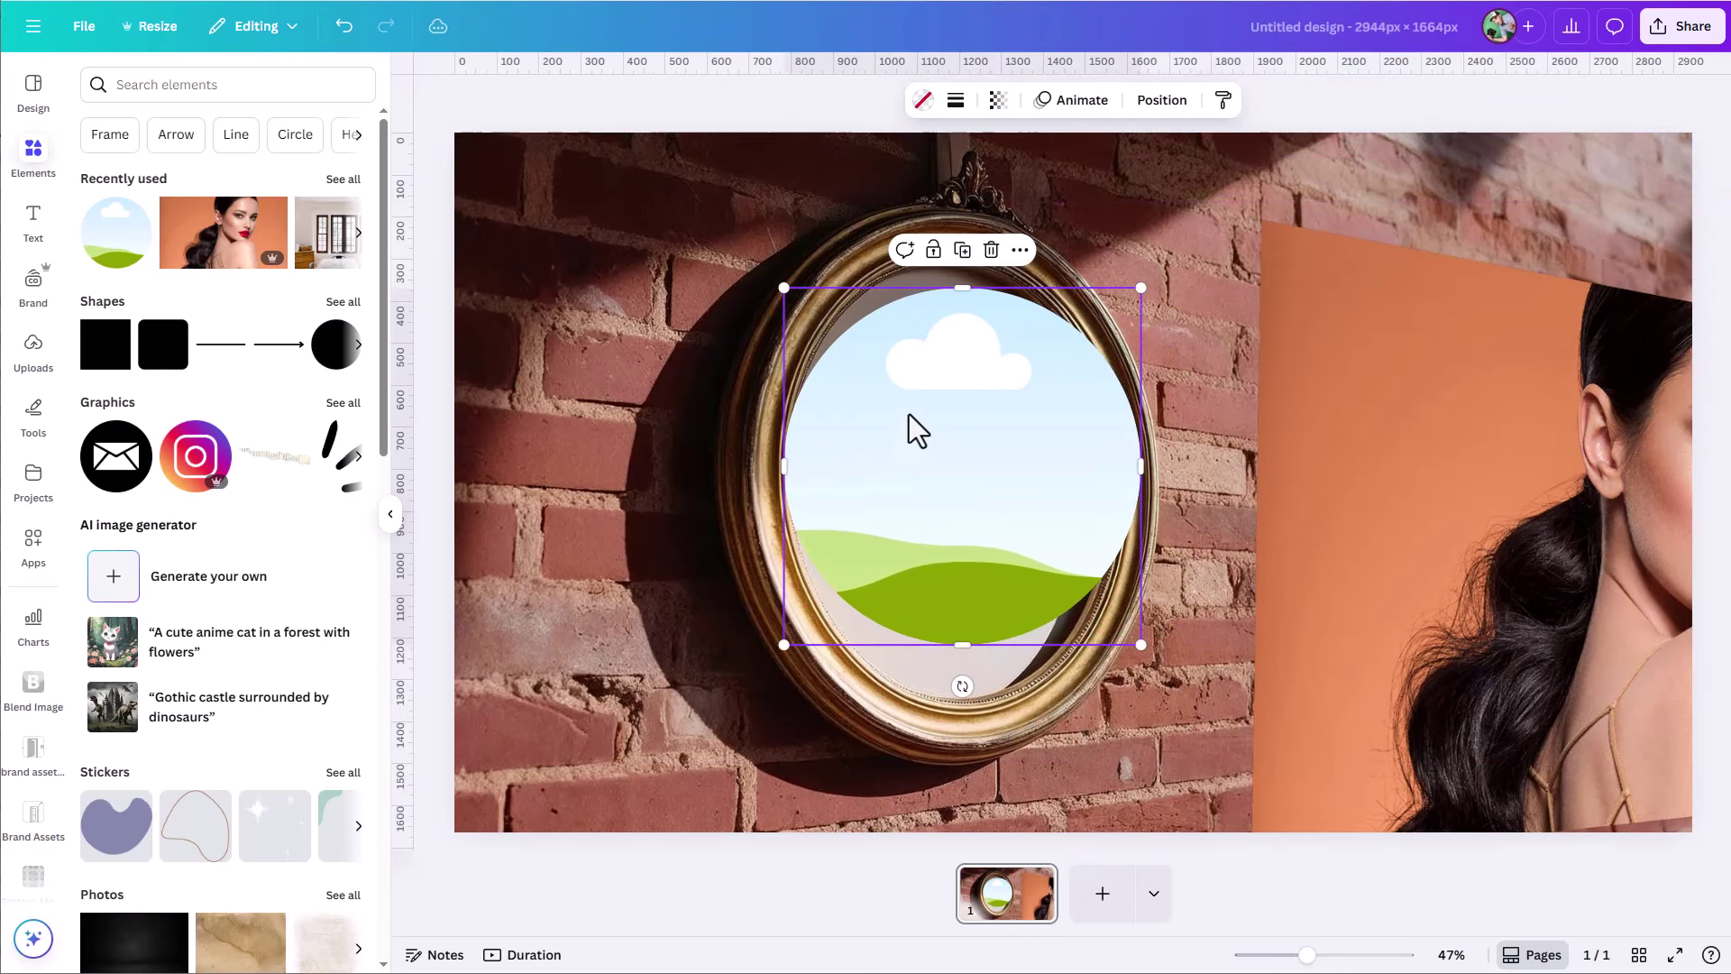
pyautogui.moveTo(957, 287); pyautogui.dragTo(951, 266)
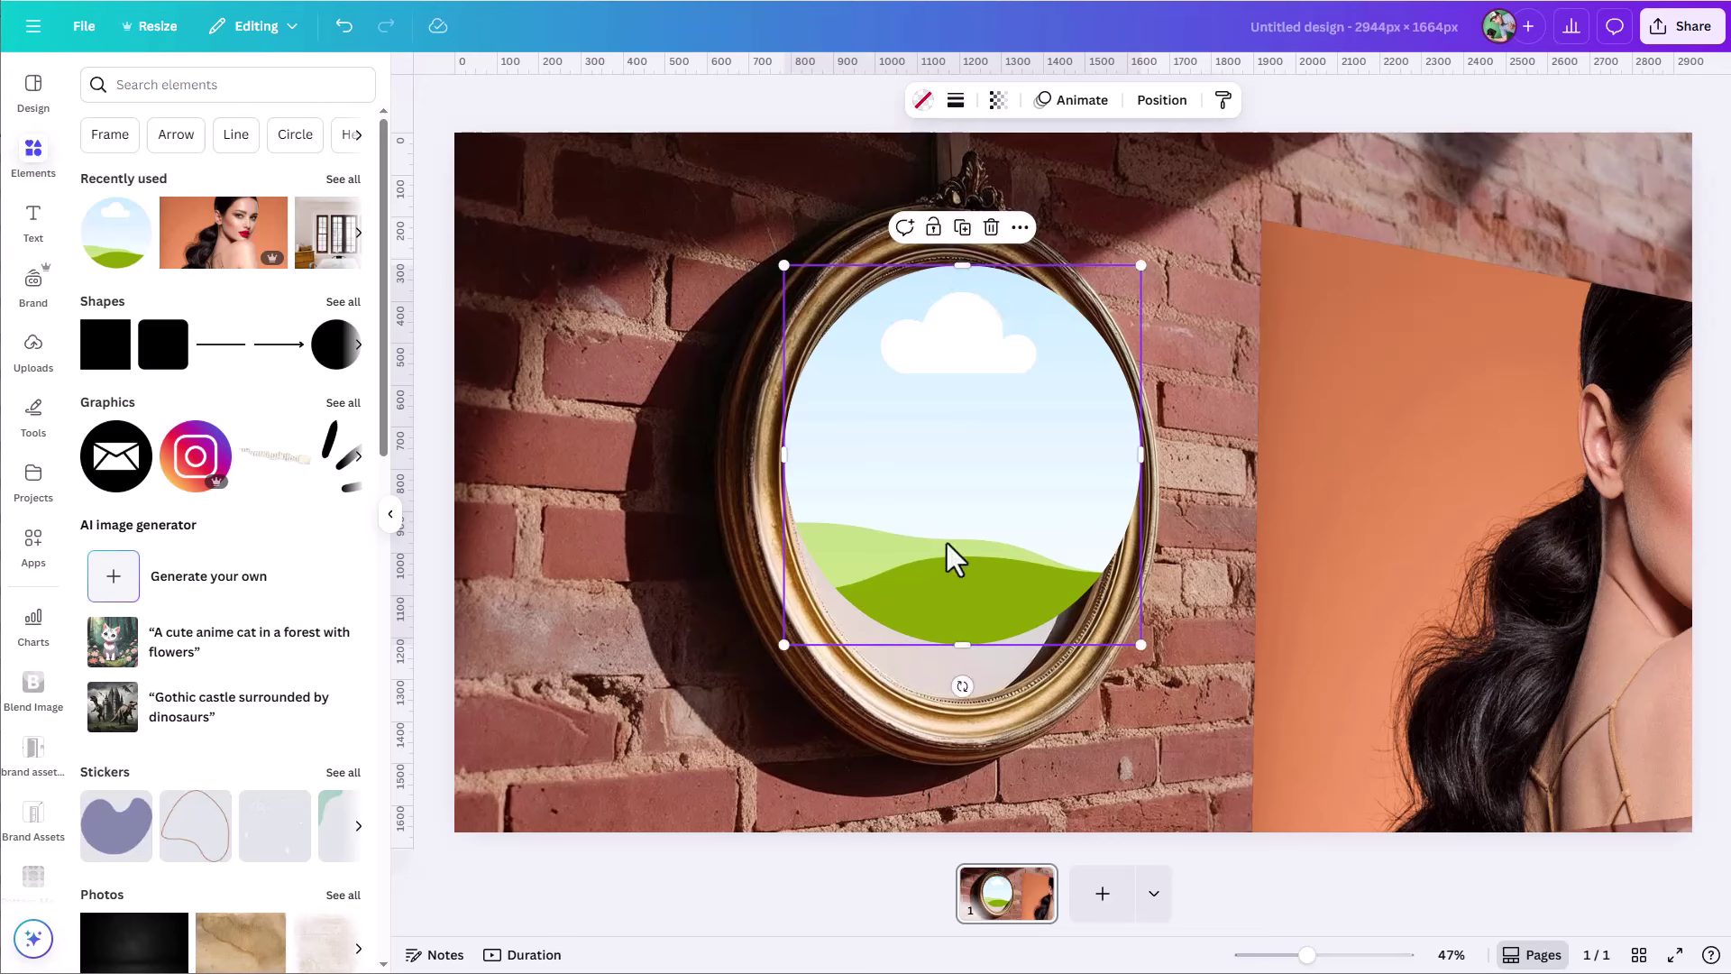
pyautogui.moveTo(958, 646); pyautogui.dragTo(944, 699)
pyautogui.moveTo(1138, 482); pyautogui.dragTo(1106, 490)
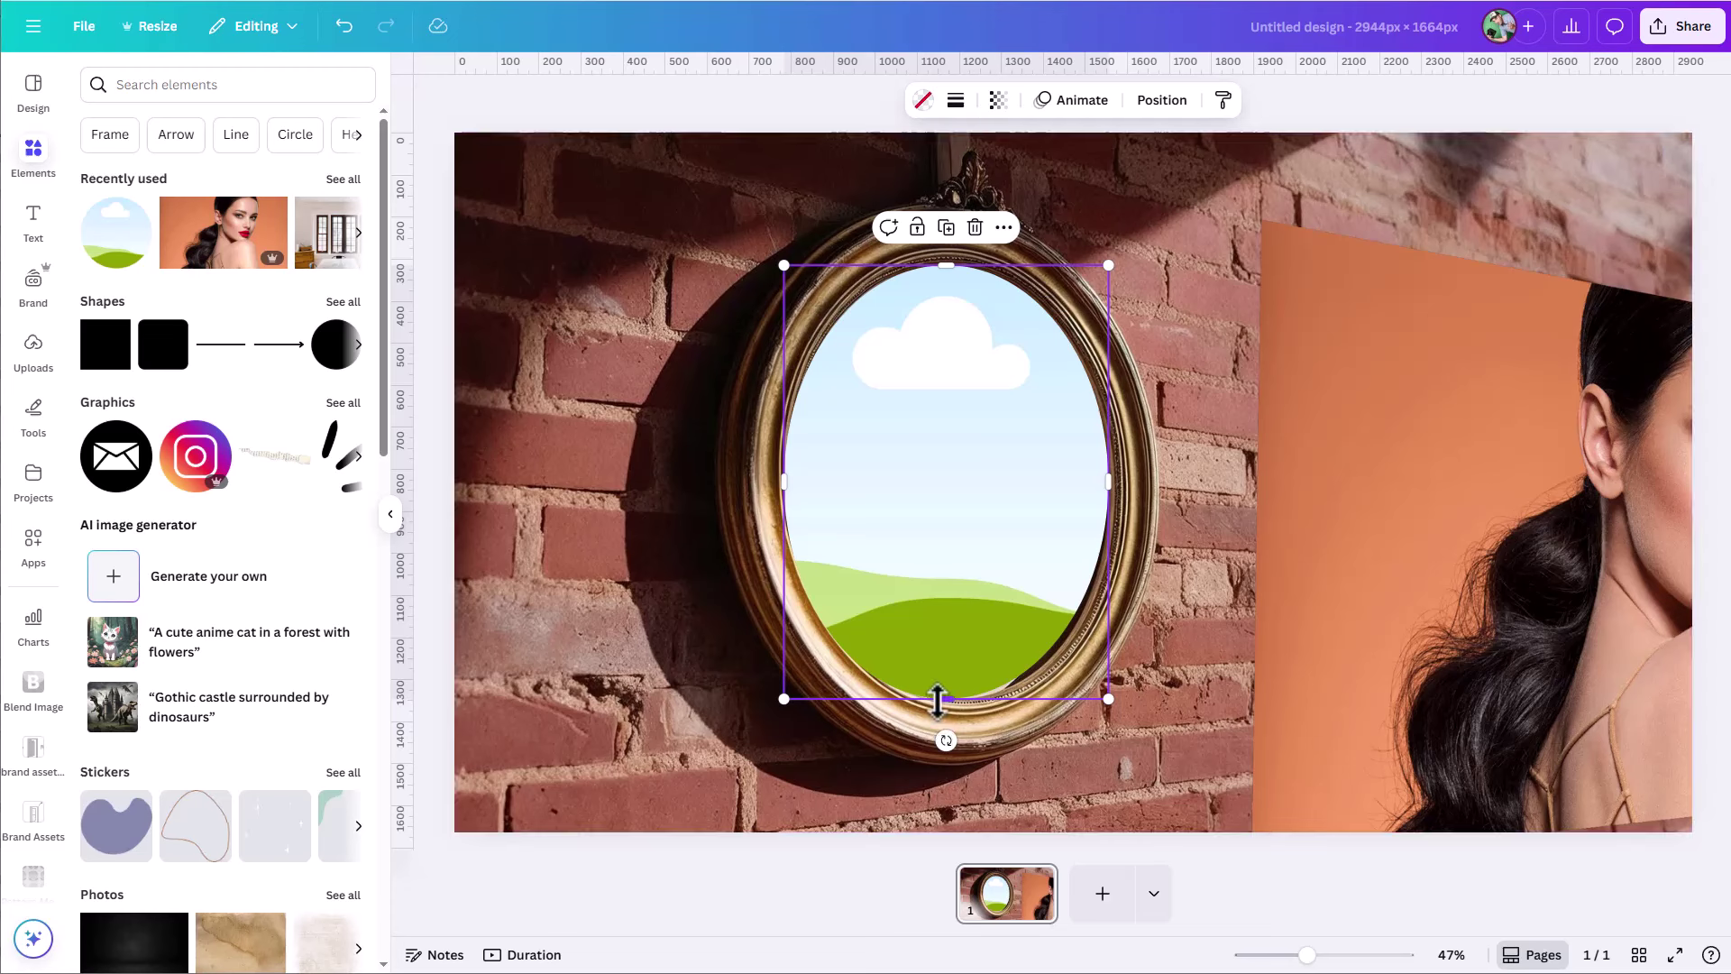
pyautogui.moveTo(943, 700); pyautogui.dragTo(944, 705)
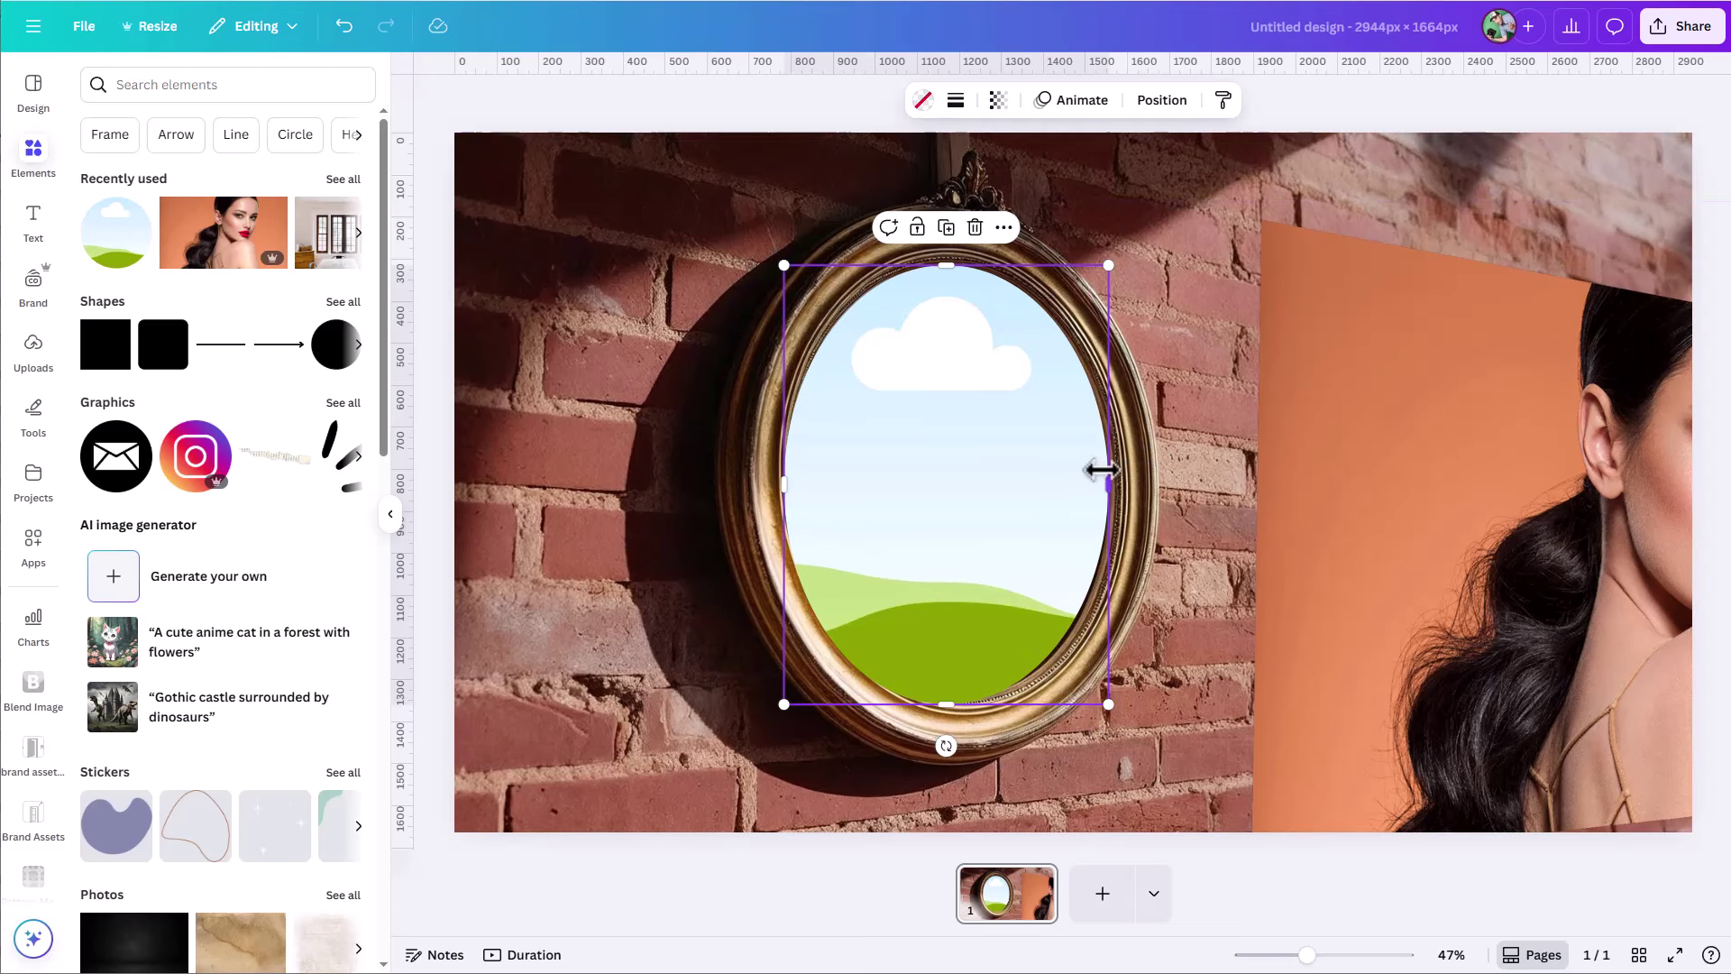
pyautogui.moveTo(1107, 478); pyautogui.dragTo(1103, 479)
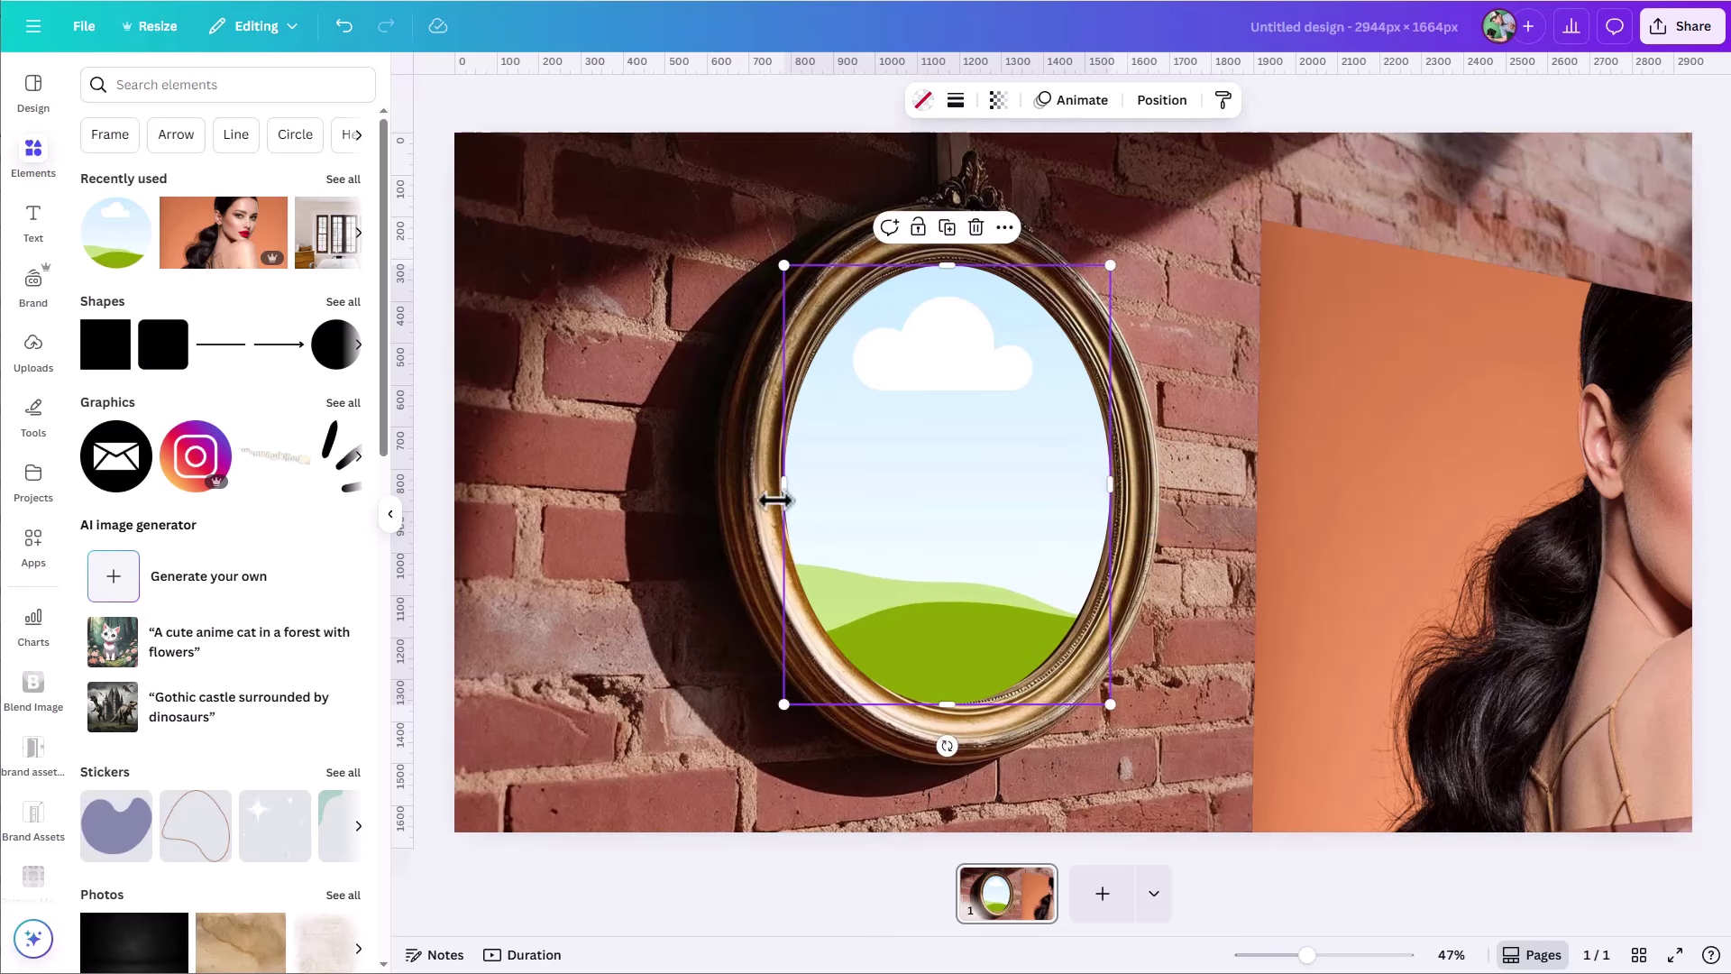
pyautogui.moveTo(779, 484); pyautogui.dragTo(786, 484)
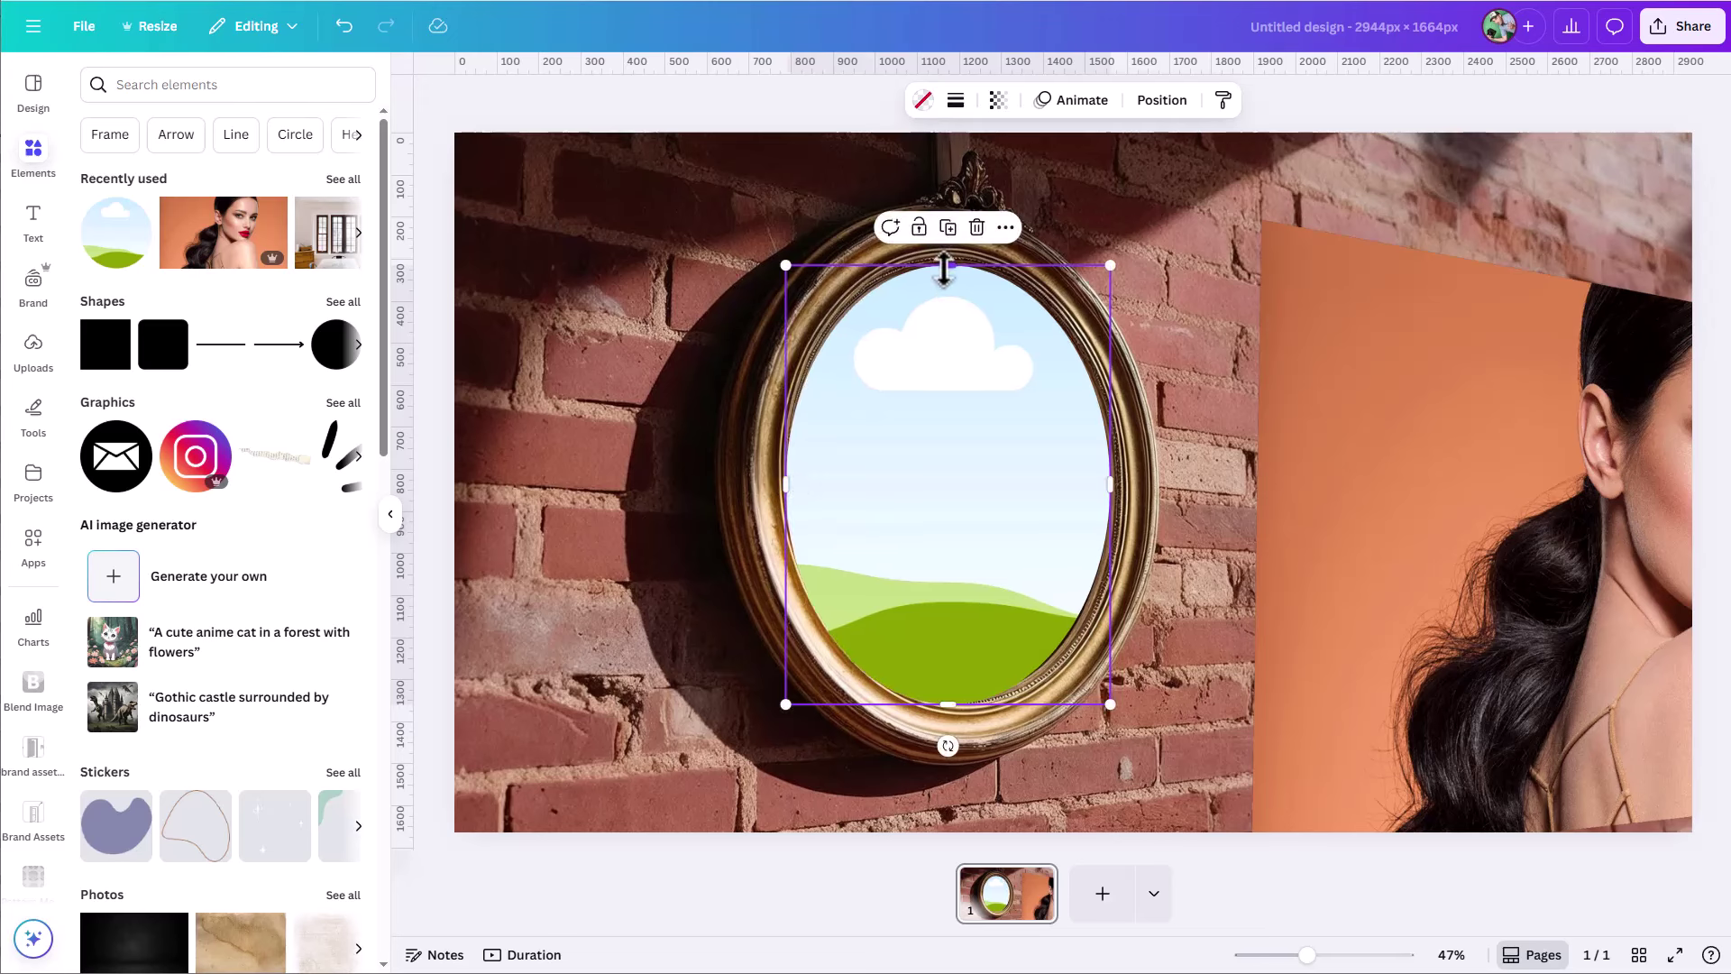
pyautogui.moveTo(945, 268); pyautogui.dragTo(943, 268)
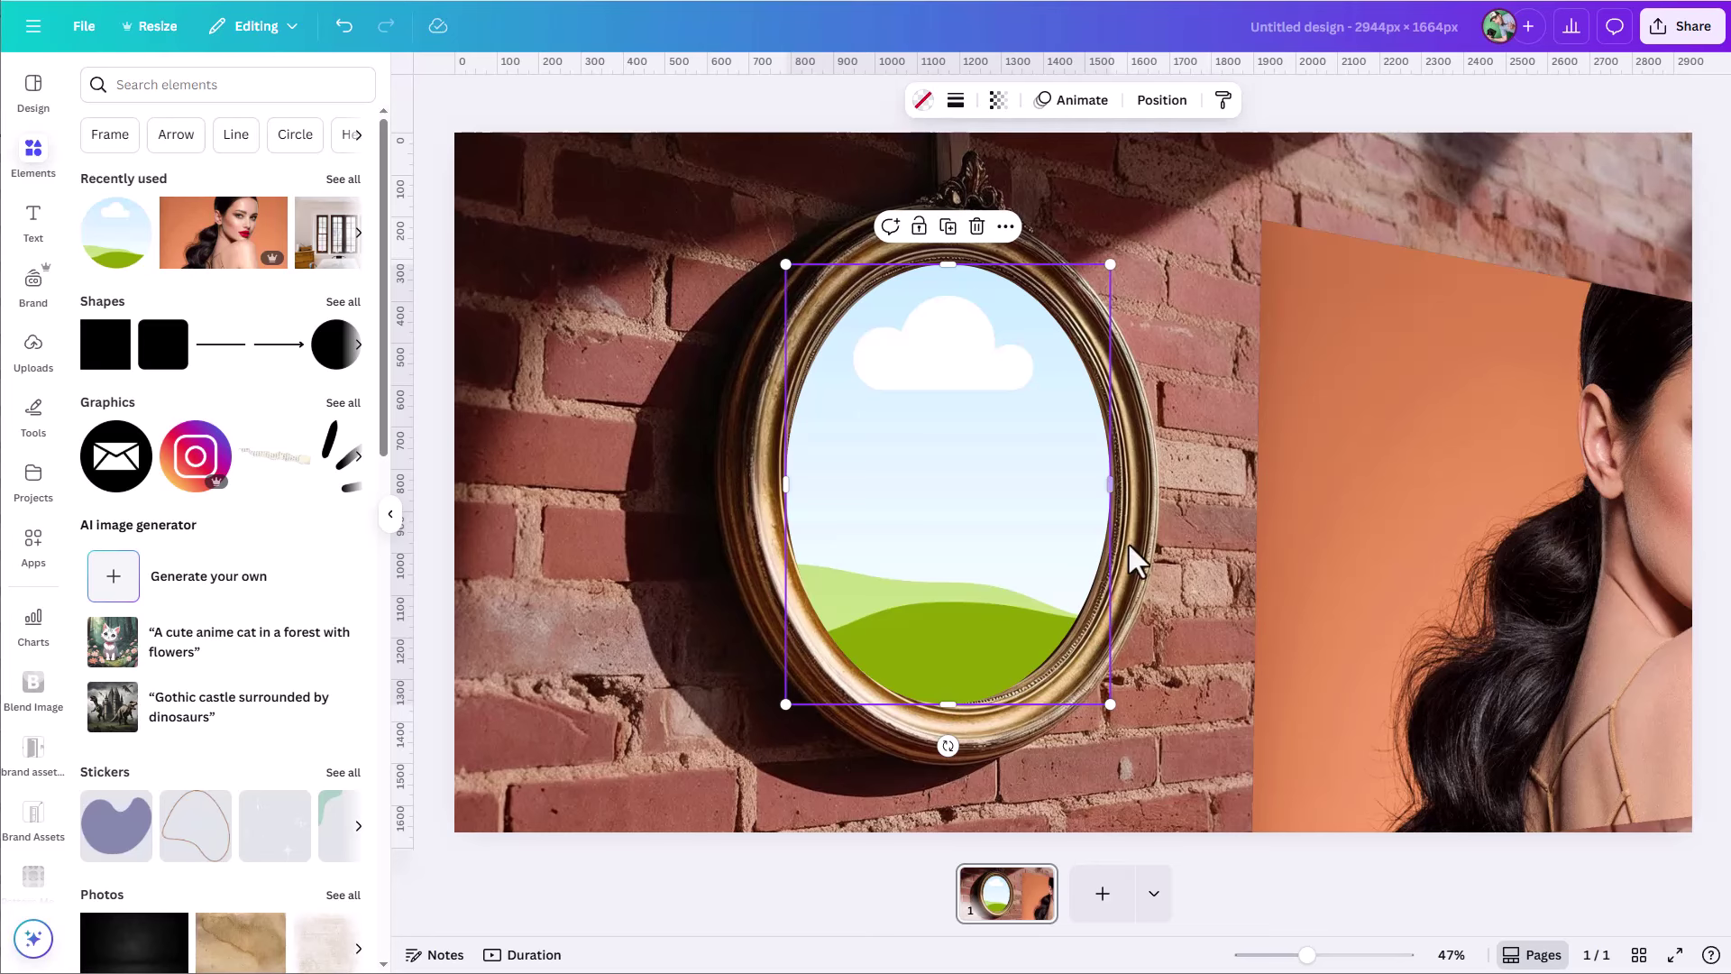
pyautogui.moveTo(1103, 490); pyautogui.dragTo(1110, 491)
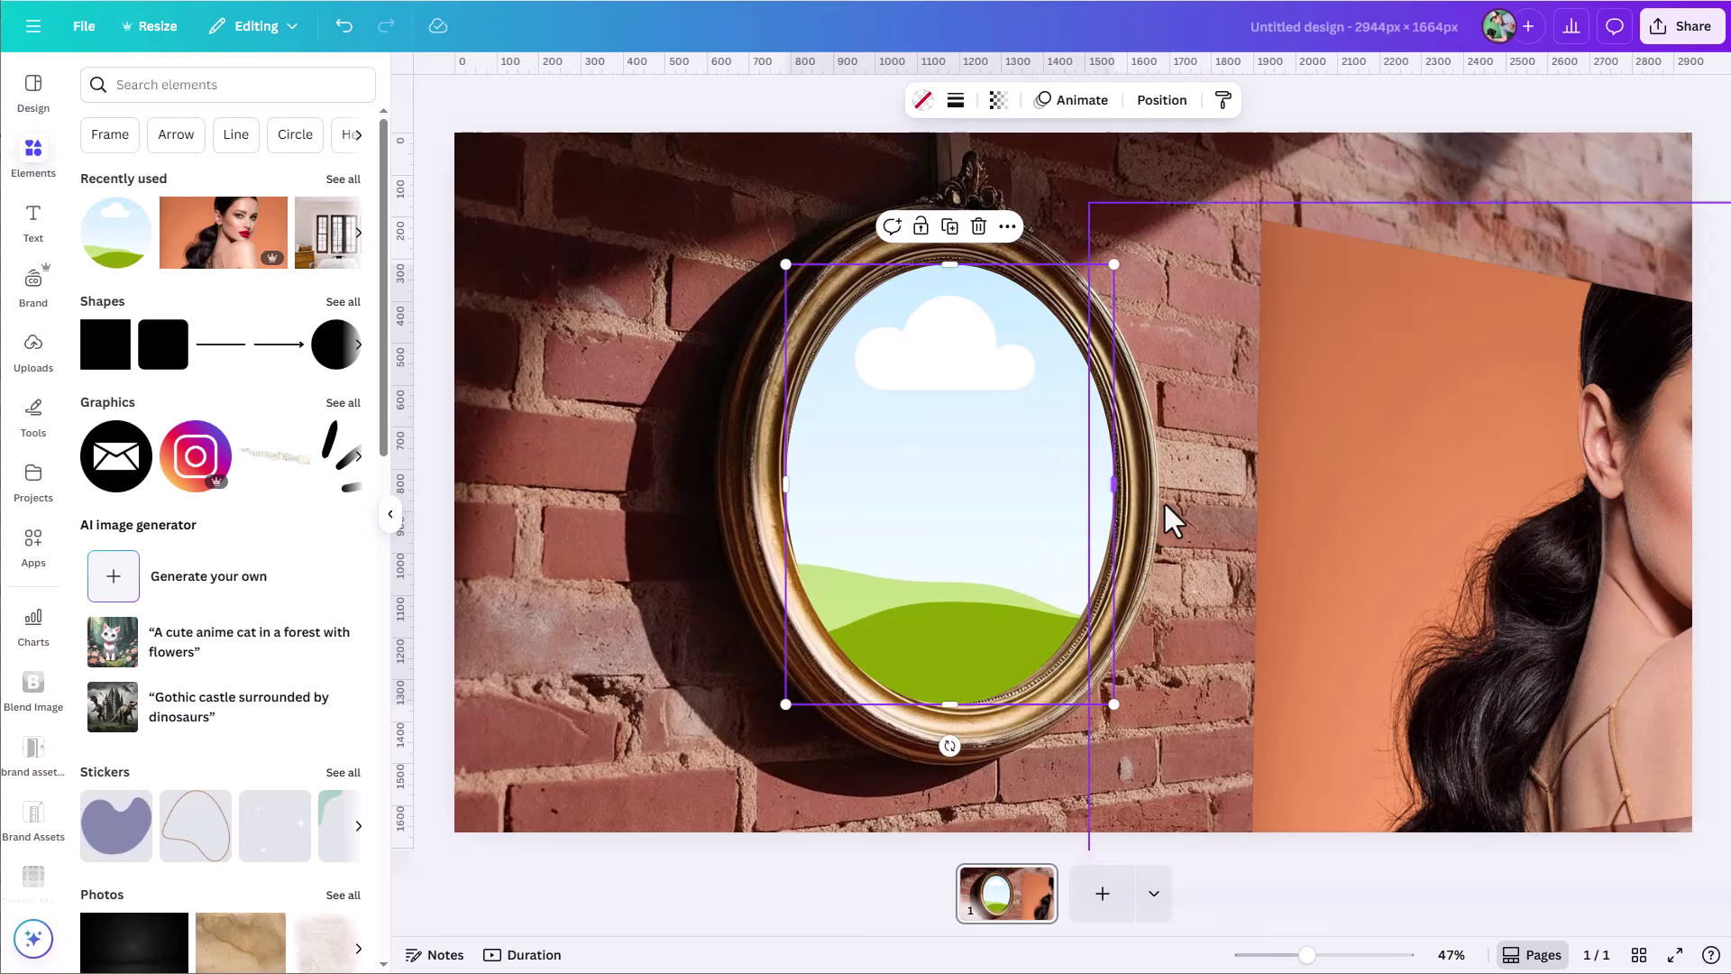
# Place the warped portrait in the oval photo frame and enlarge it within the crop so the woman's face fills the opening
pyautogui.moveTo(1507, 599); pyautogui.dragTo(935, 552)
pyautogui.doubleClick(1003, 475)
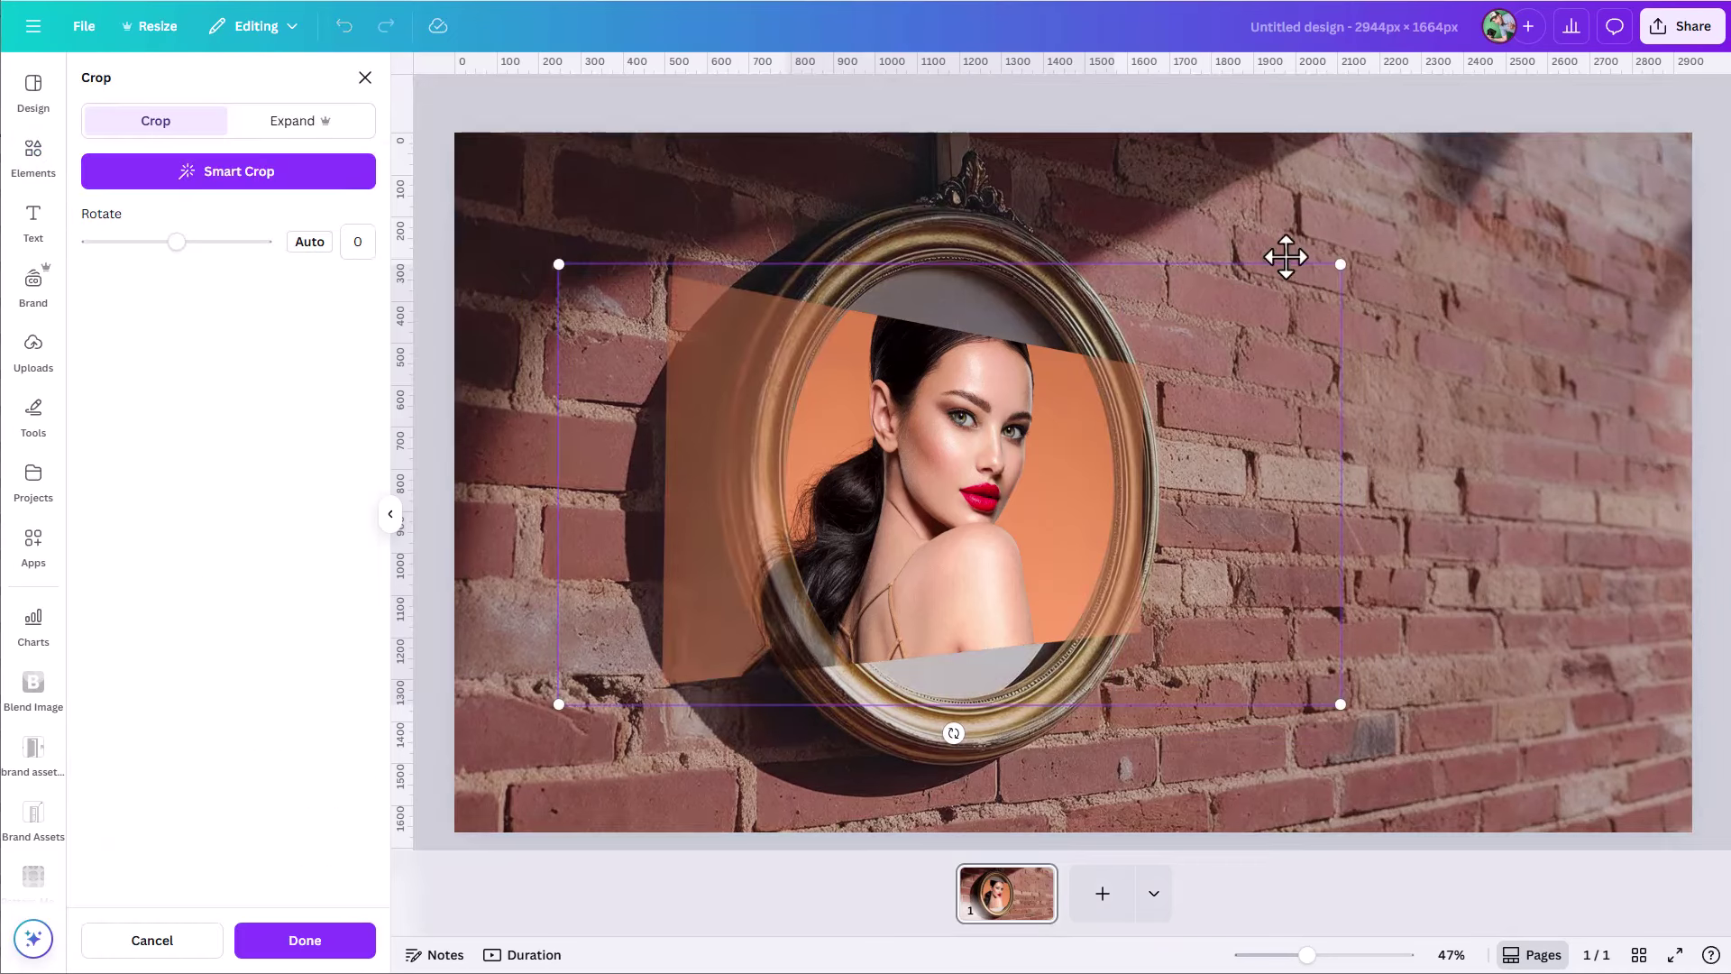
pyautogui.moveTo(1344, 262); pyautogui.dragTo(1587, 119)
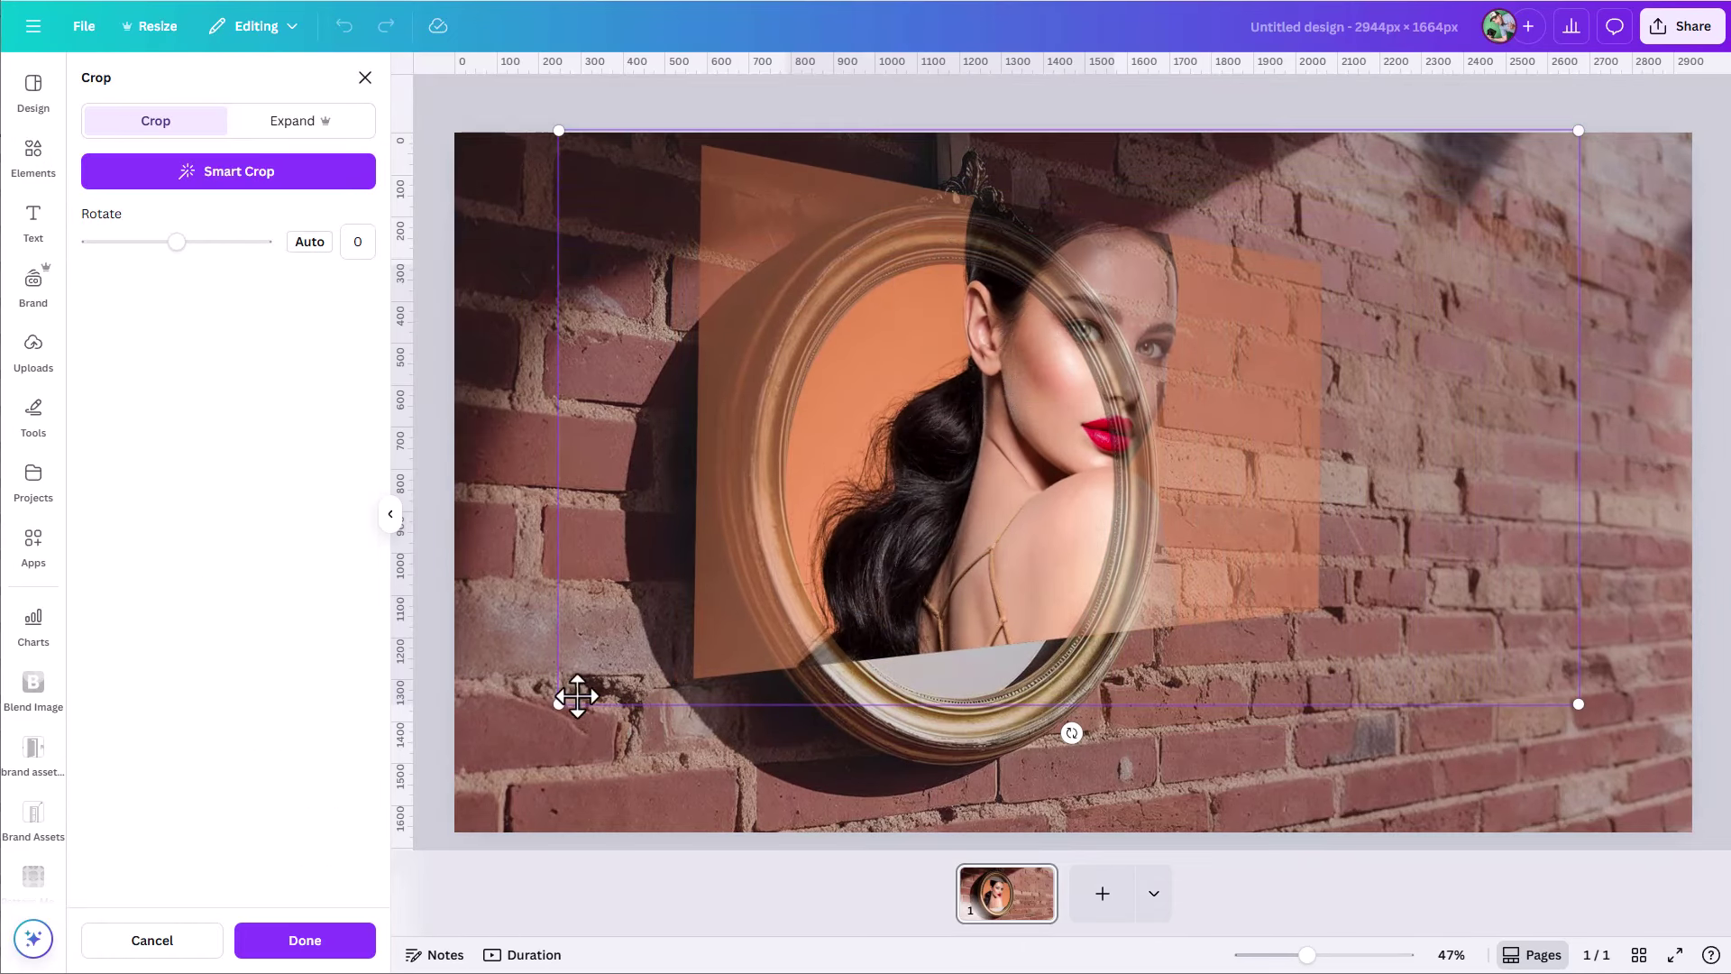
pyautogui.moveTo(568, 700); pyautogui.dragTo(402, 918)
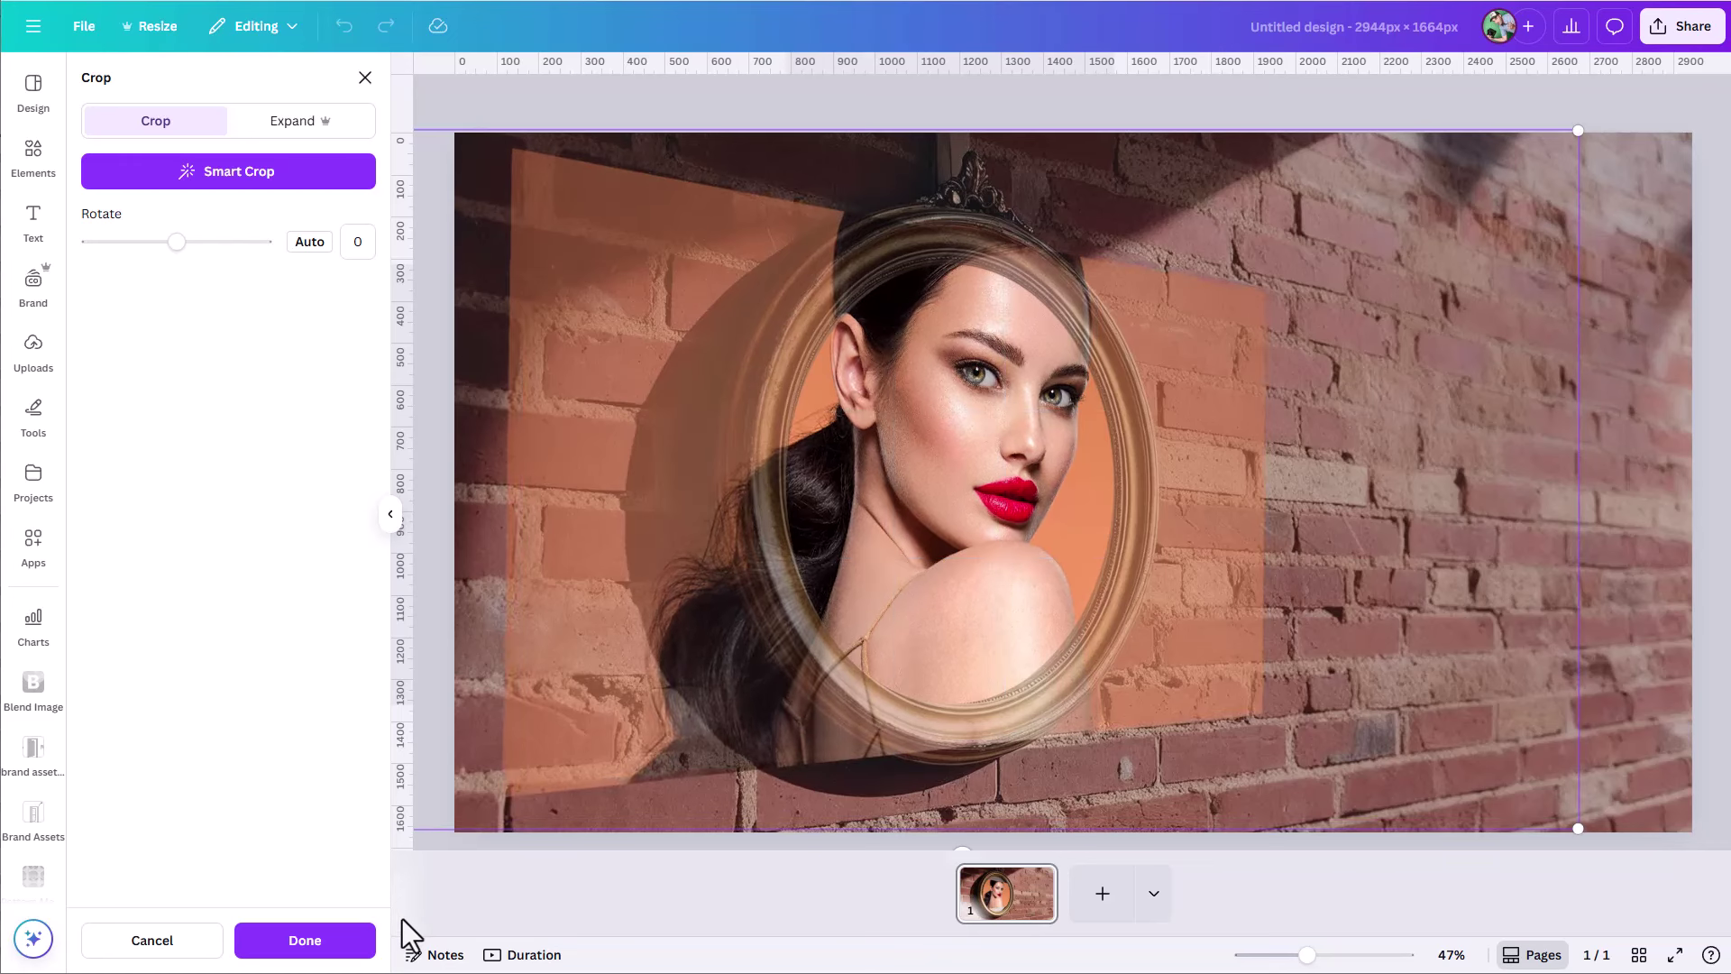
pyautogui.click(485, 858)
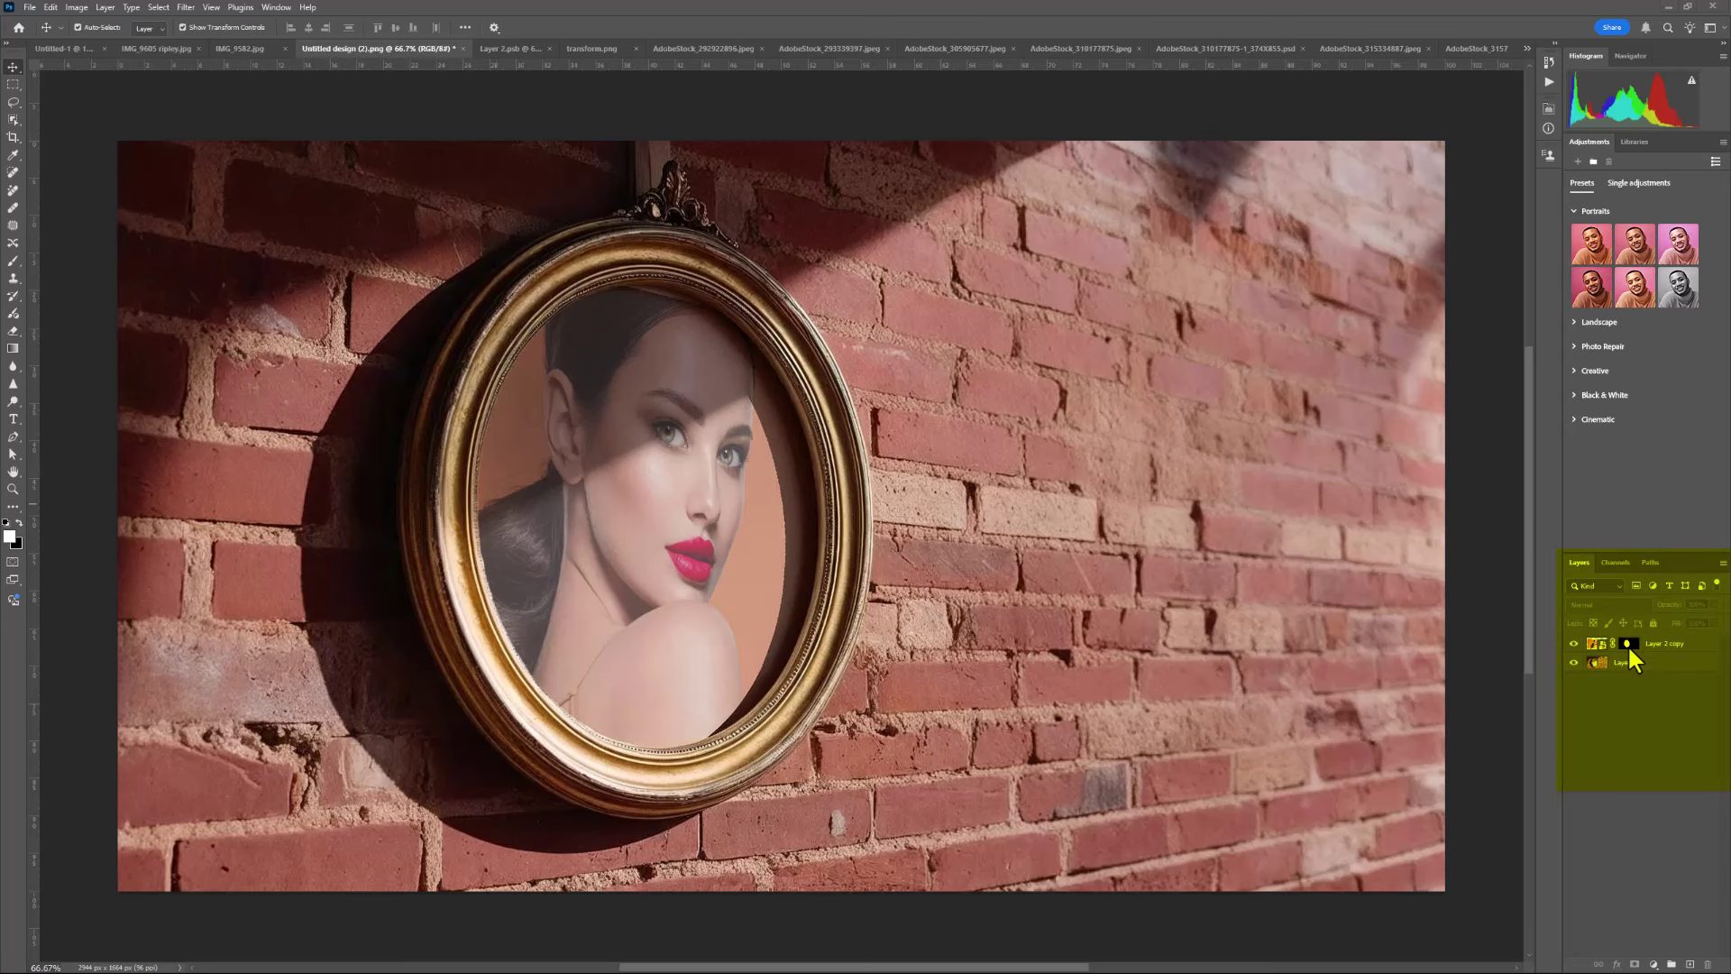
# In Photoshop, view the oval layer mask of Layer 2 copy on its own and return to the full image
pyautogui.click(1626, 644)
pyautogui.keyDown('alt'); pyautogui.click(1627, 644); pyautogui.keyUp('alt')
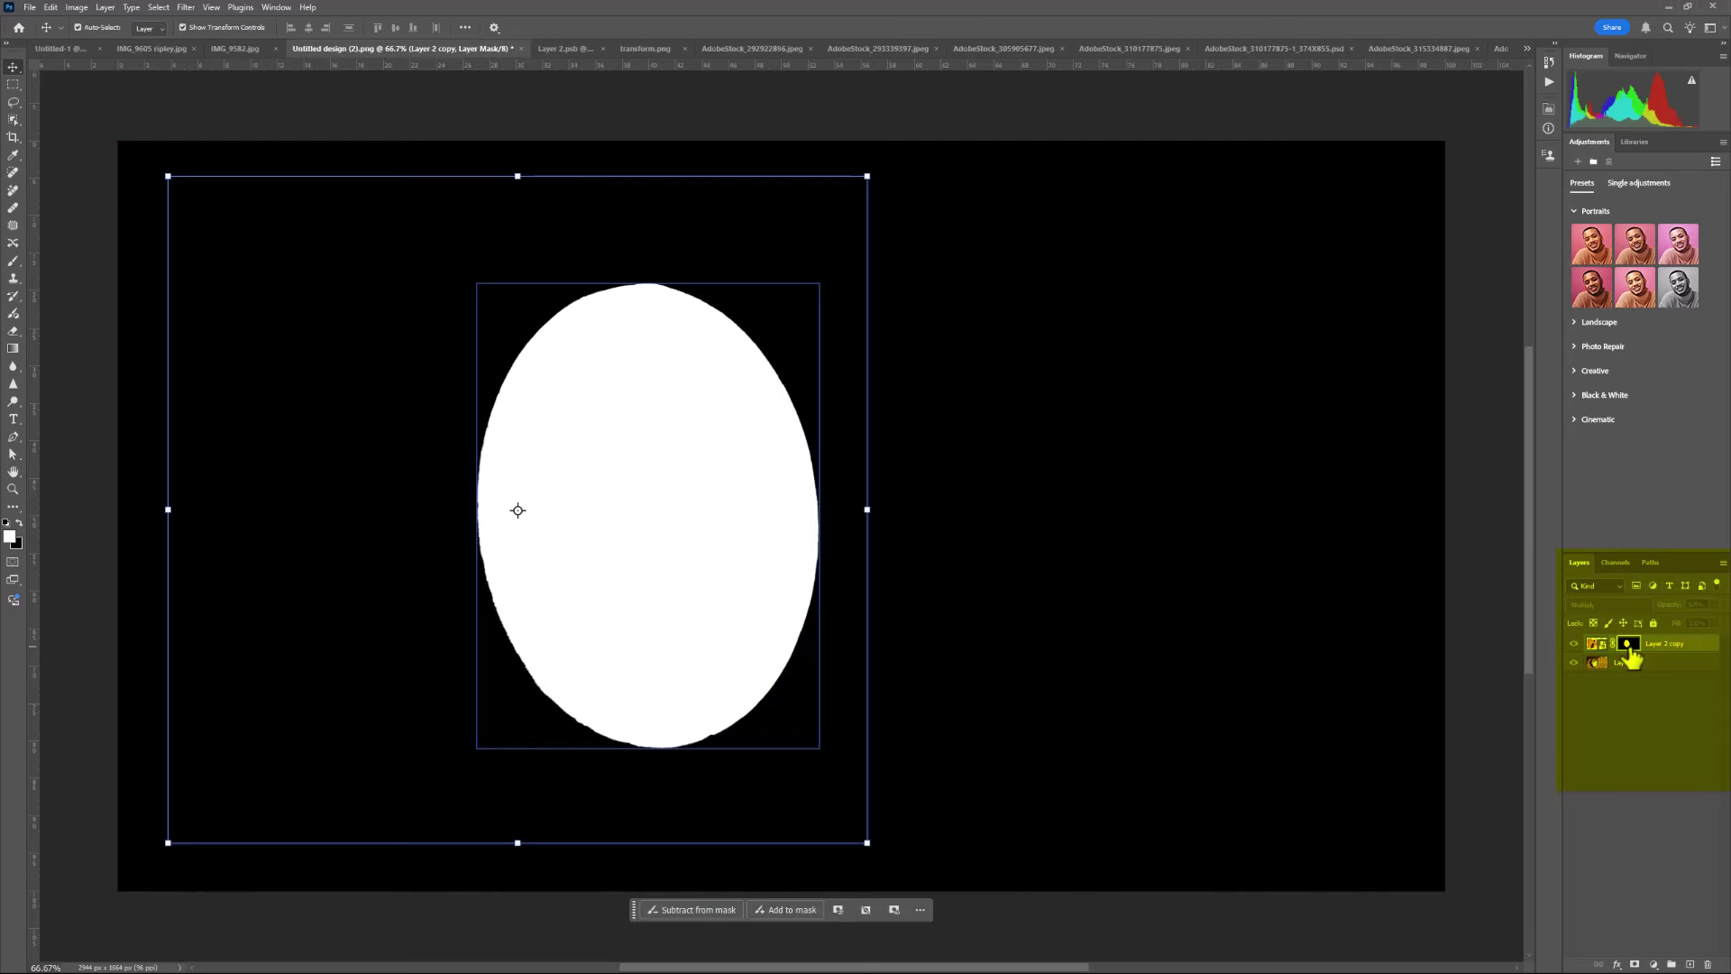
pyautogui.keyDown('alt'); pyautogui.click(1628, 645); pyautogui.keyUp('alt')
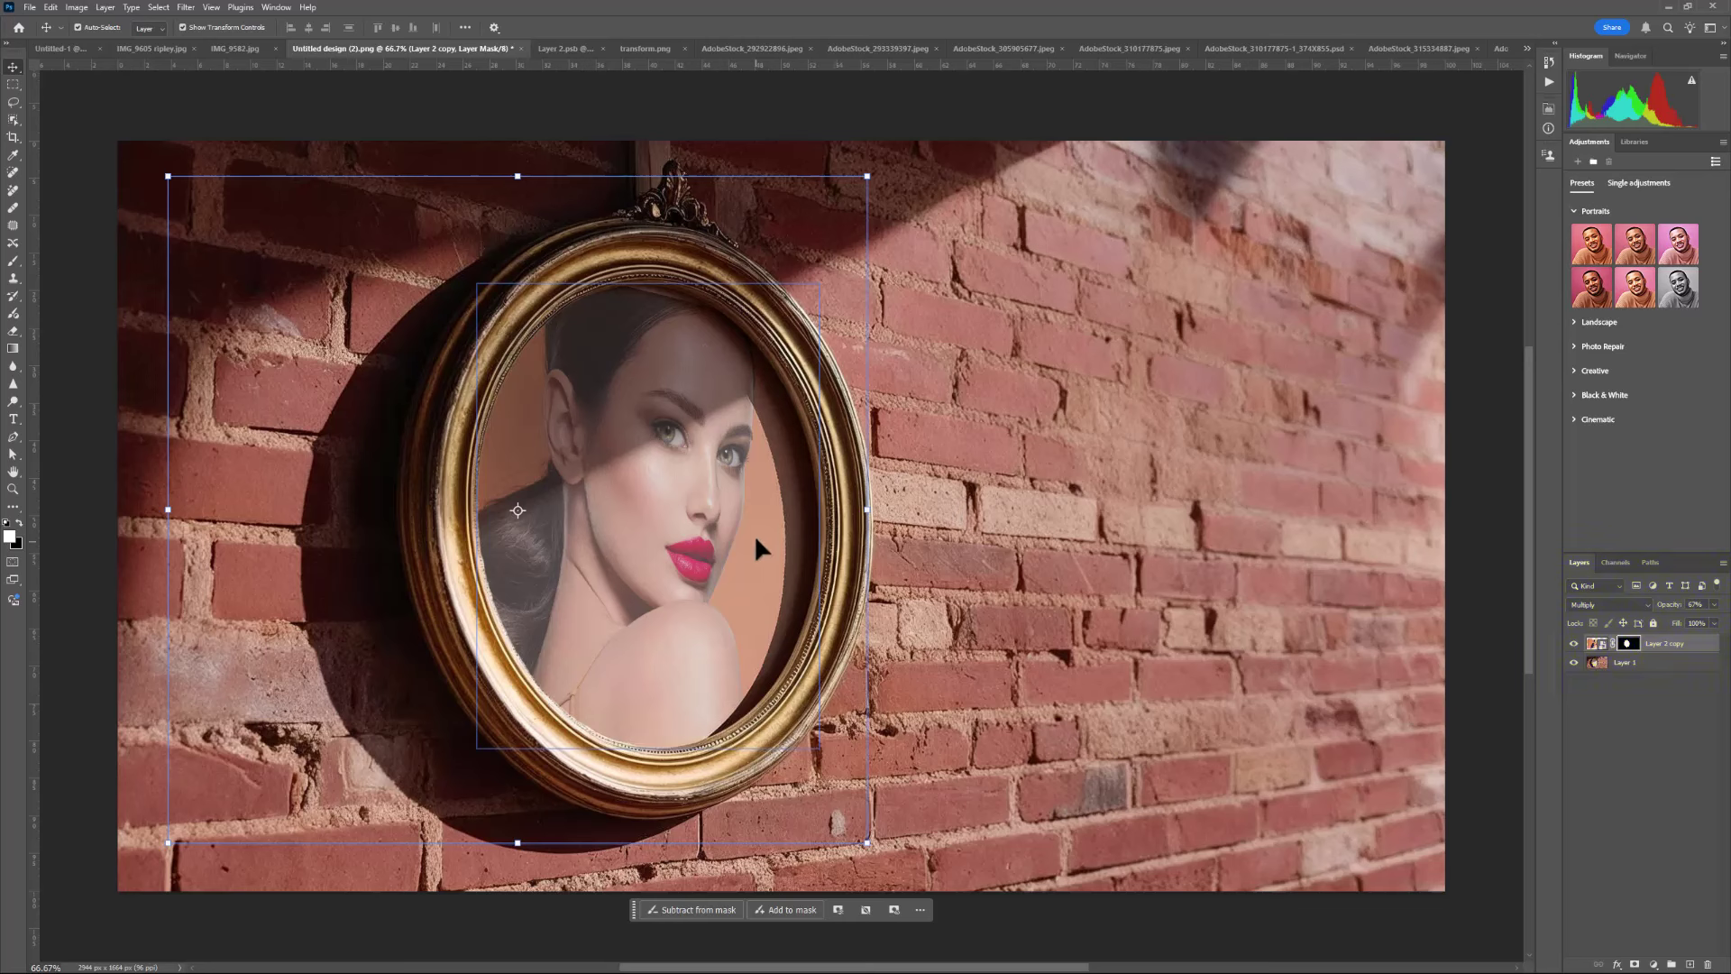
pyautogui.click(1046, 612)
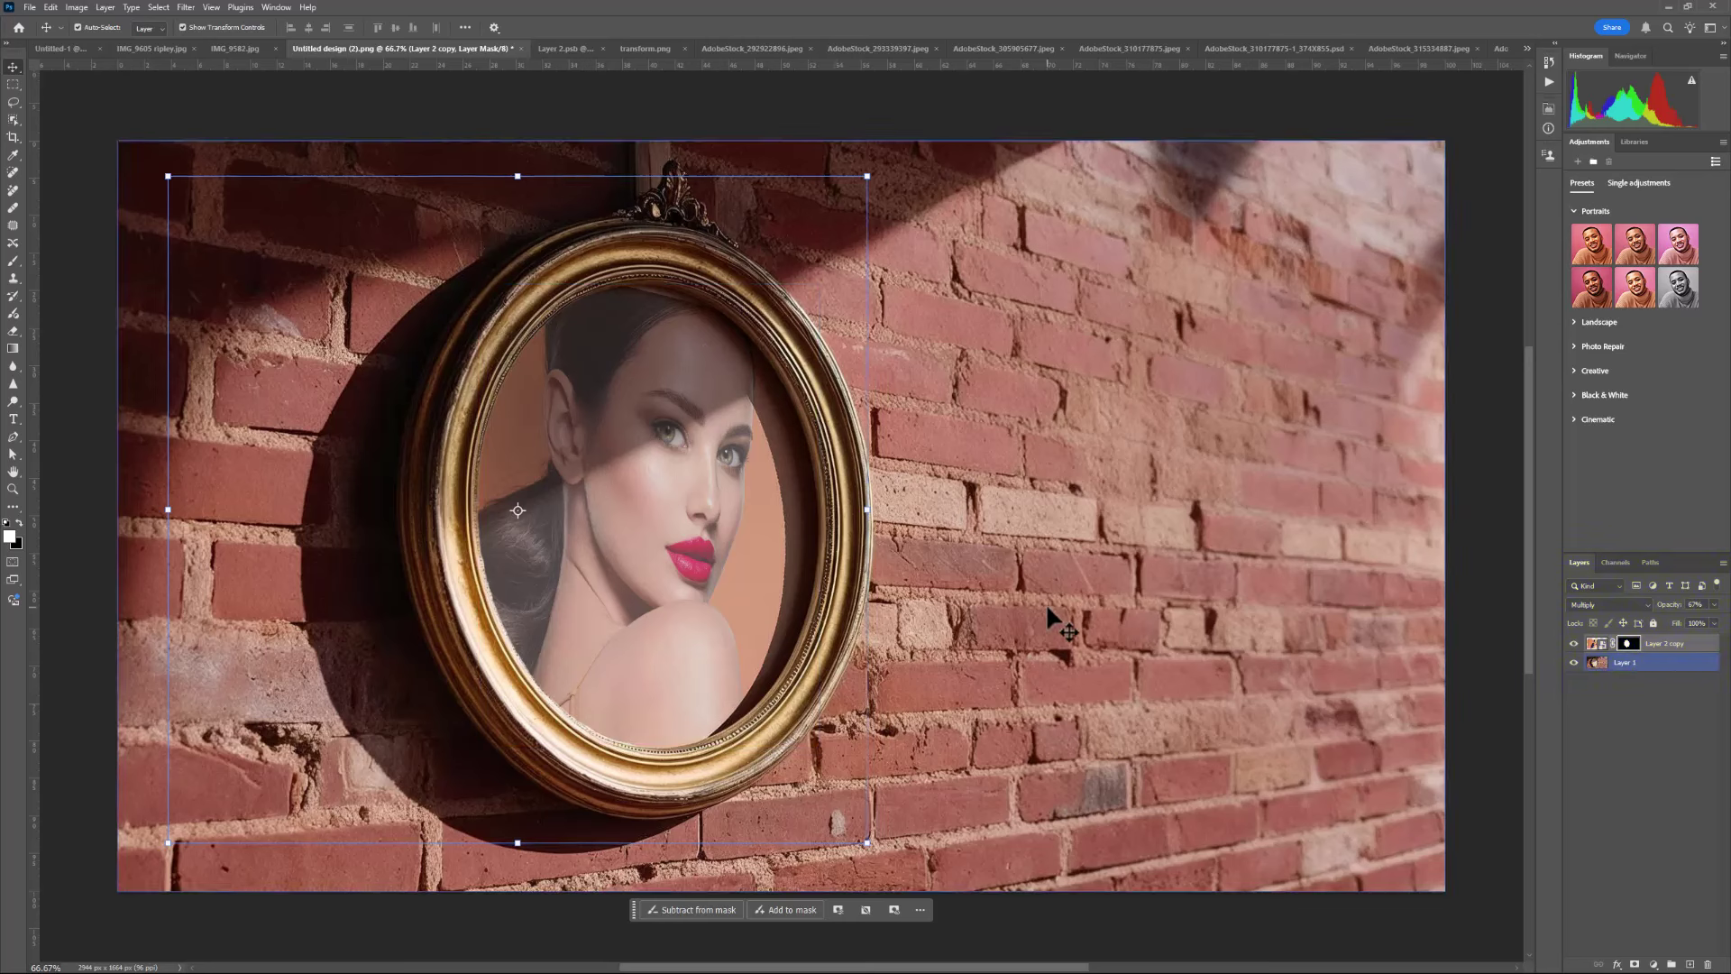
# Open the contents of the Layer 2 copy smart object for editing
pyautogui.click(1666, 656)
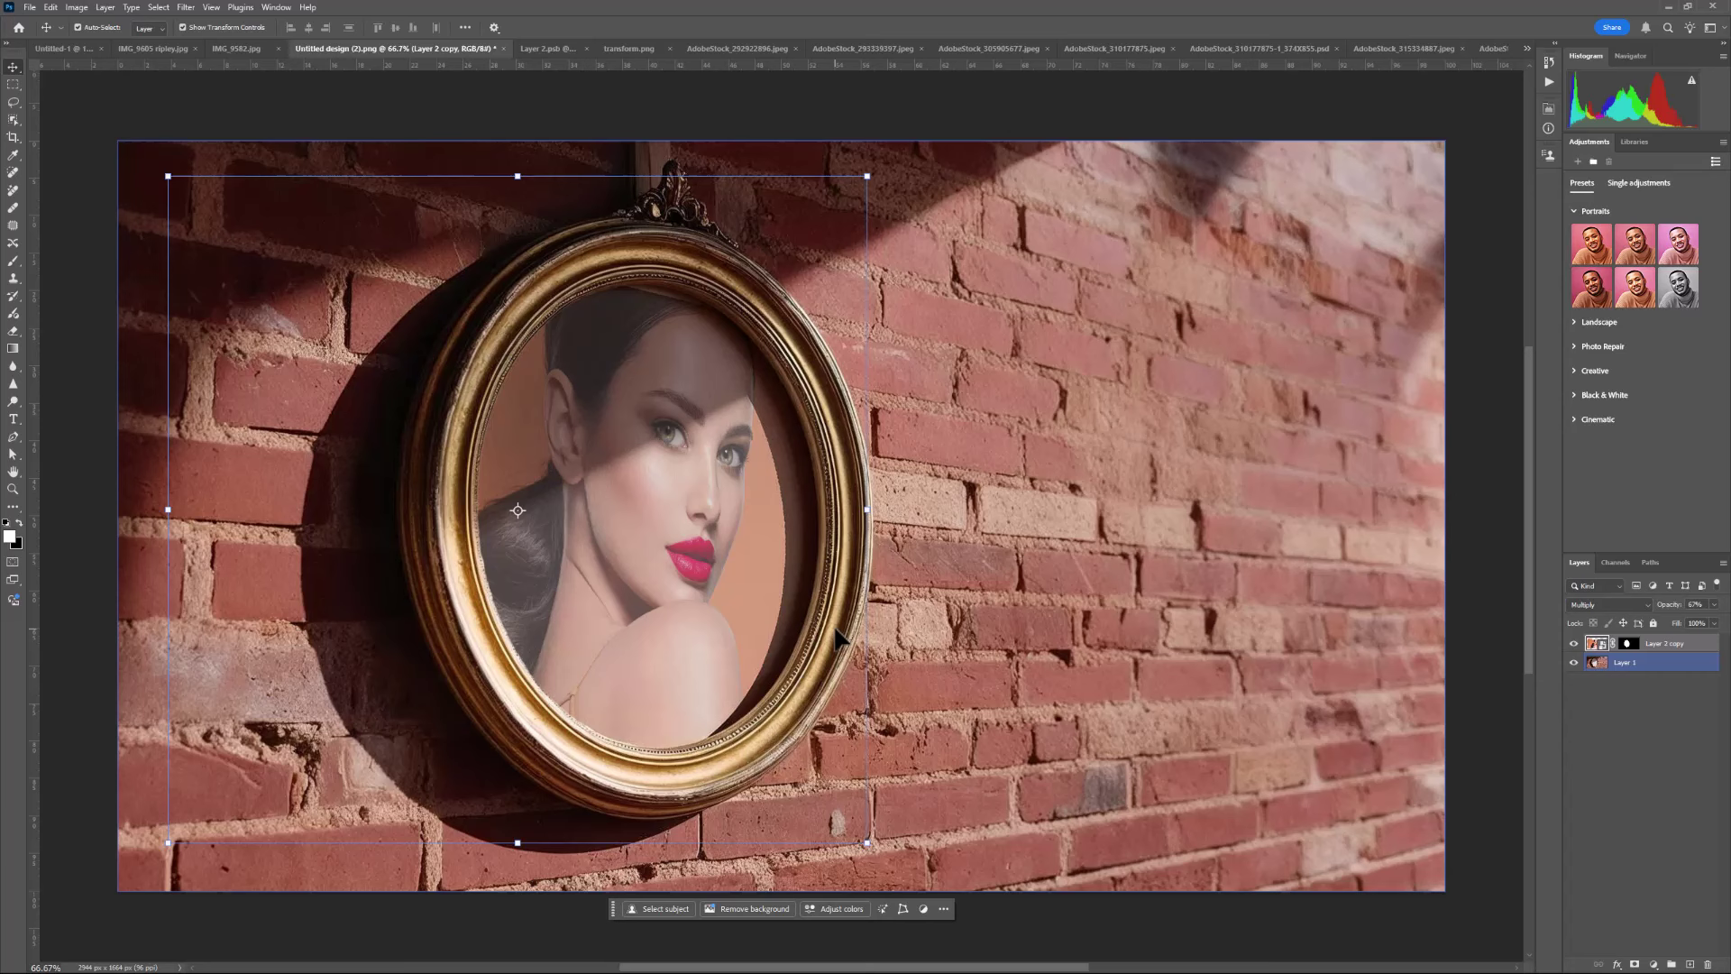
pyautogui.click(1700, 736)
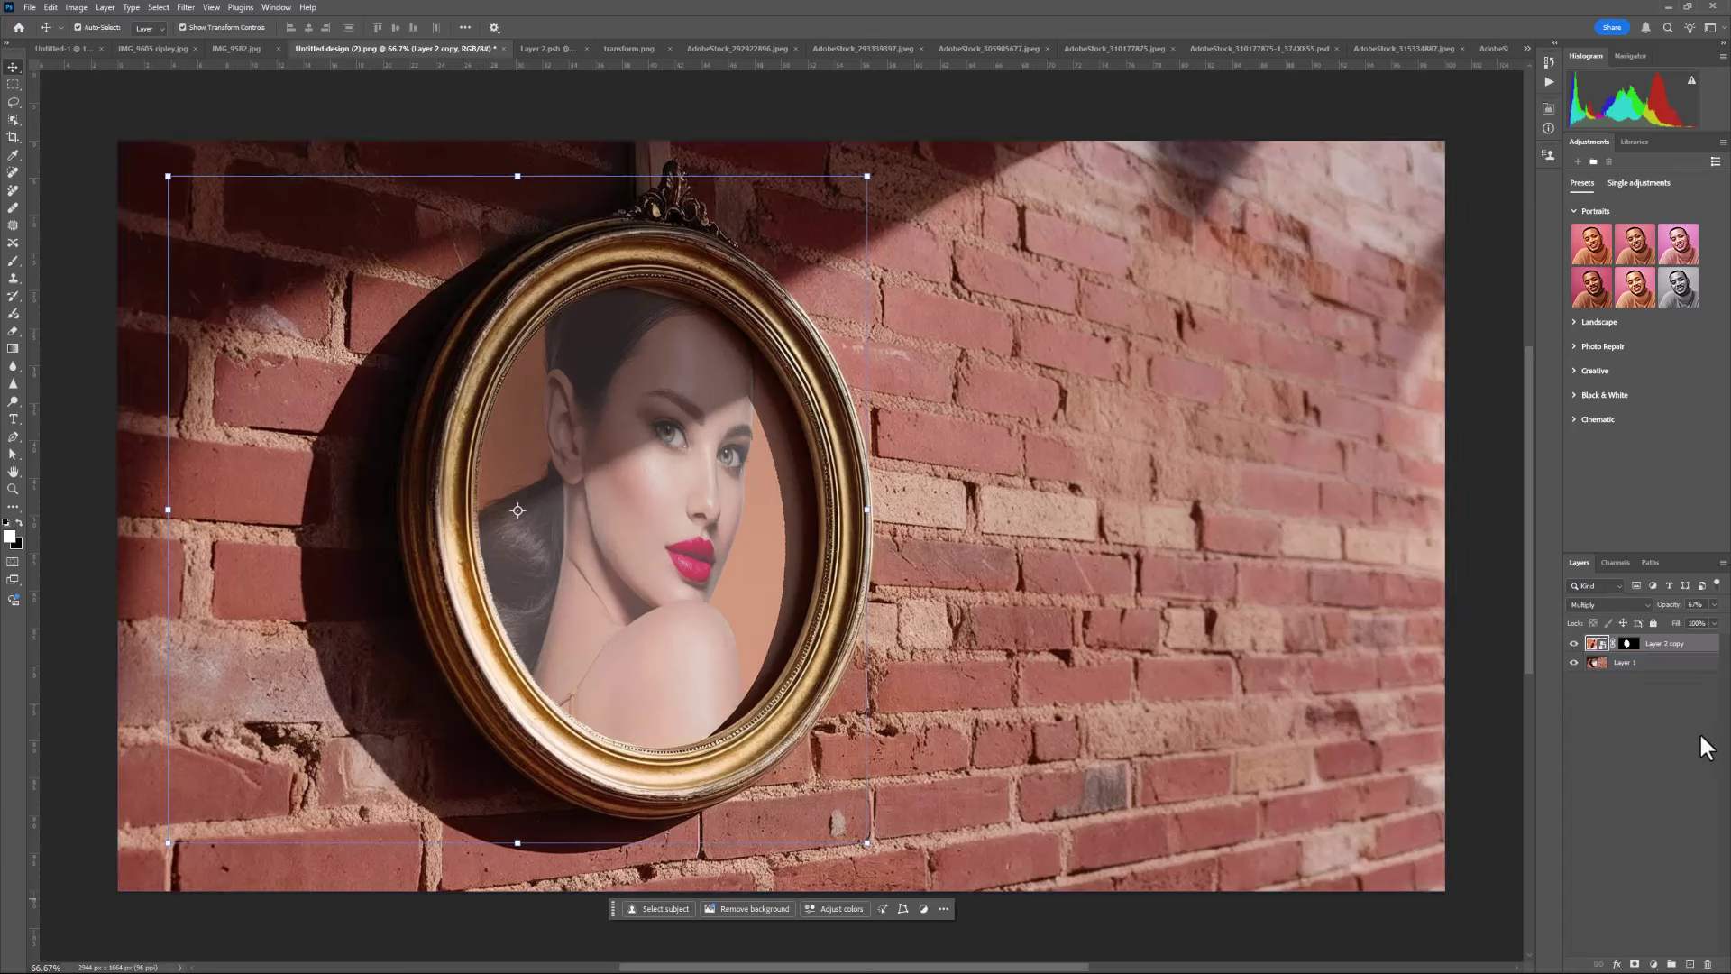
pyautogui.doubleClick(1597, 644)
pyautogui.click(958, 500)
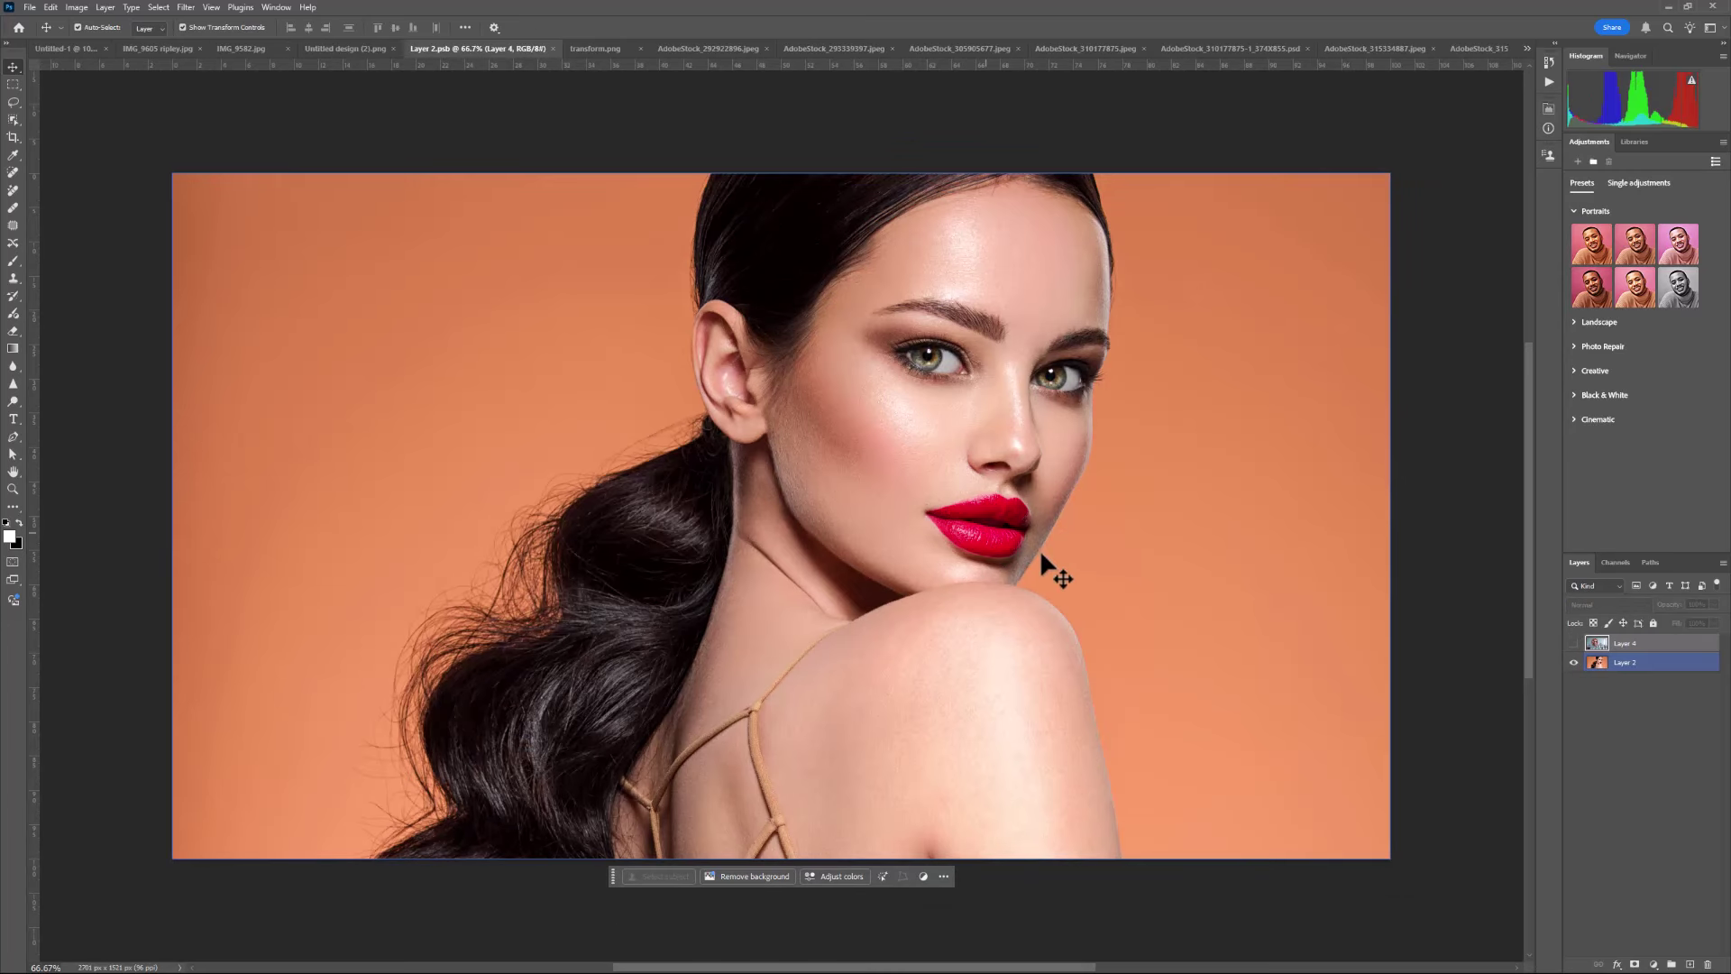
# Show Layer 4 with the pink-haired woman inside the smart object, save it and return to the Untitled design (2) document
pyautogui.click(1503, 636)
pyautogui.click(1571, 644)
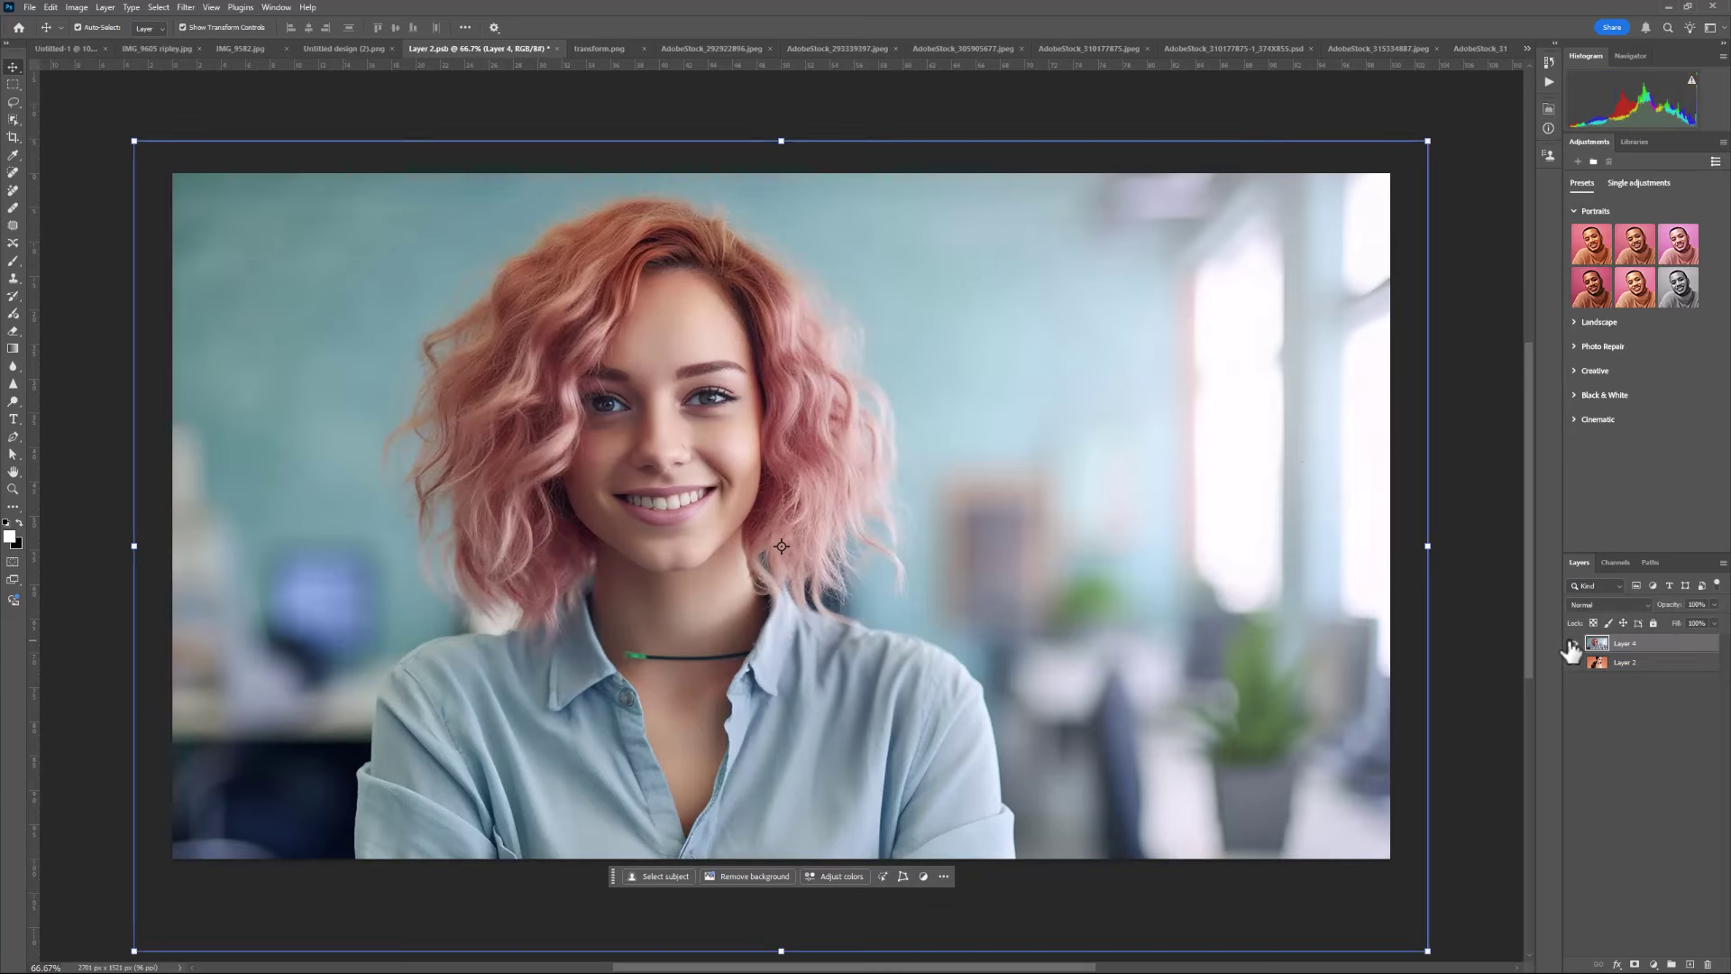
pyautogui.click(29, 8)
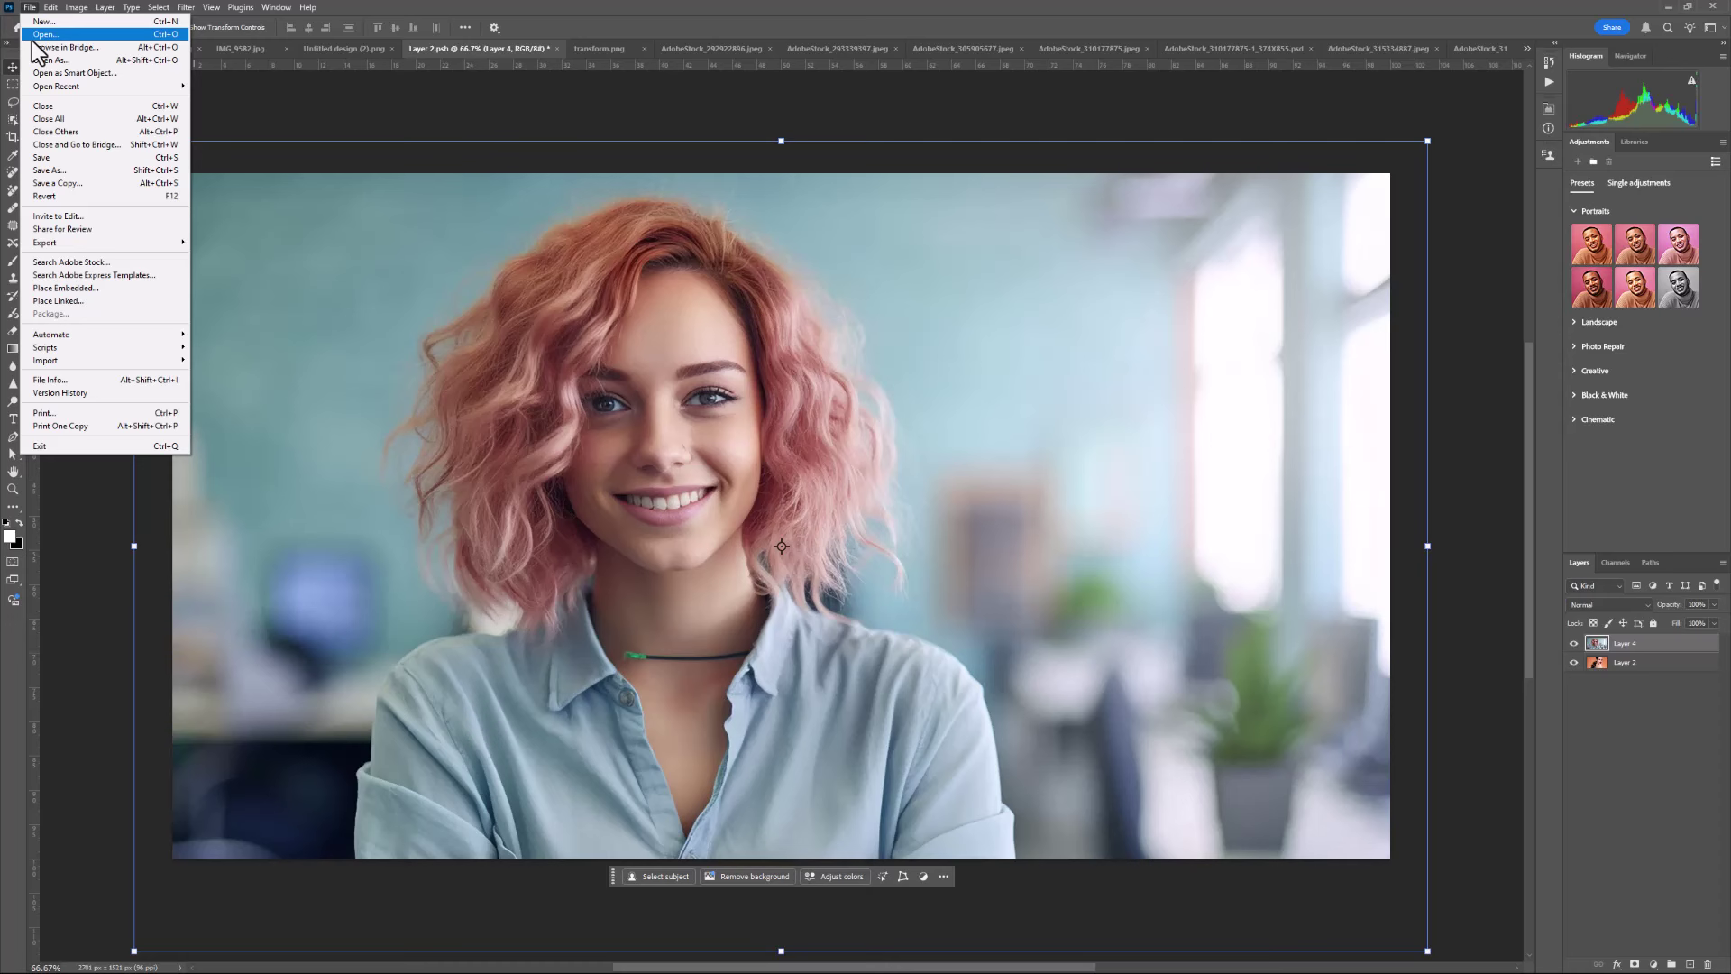
pyautogui.click(56, 157)
pyautogui.click(345, 49)
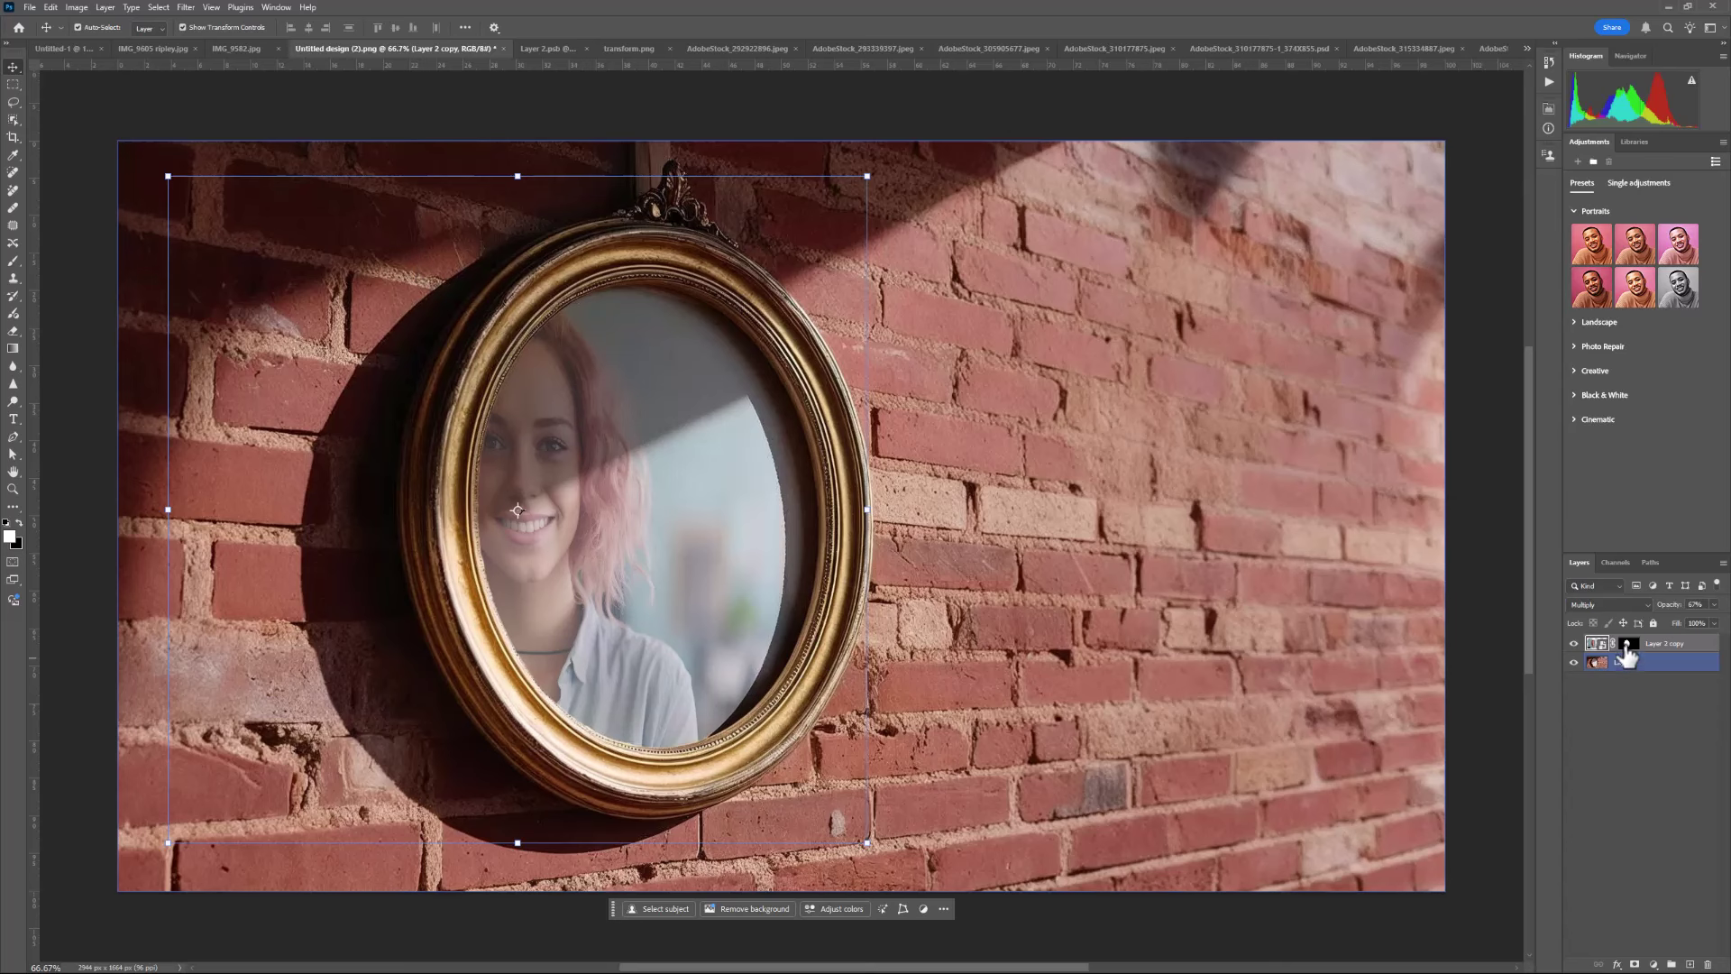
# Move the portrait of Layer 2 copy independently of its oval mask so the woman's face is centred in the frame
pyautogui.moveTo(1628, 657); pyautogui.dragTo(1621, 651)
pyautogui.moveTo(642, 562); pyautogui.dragTo(735, 541)
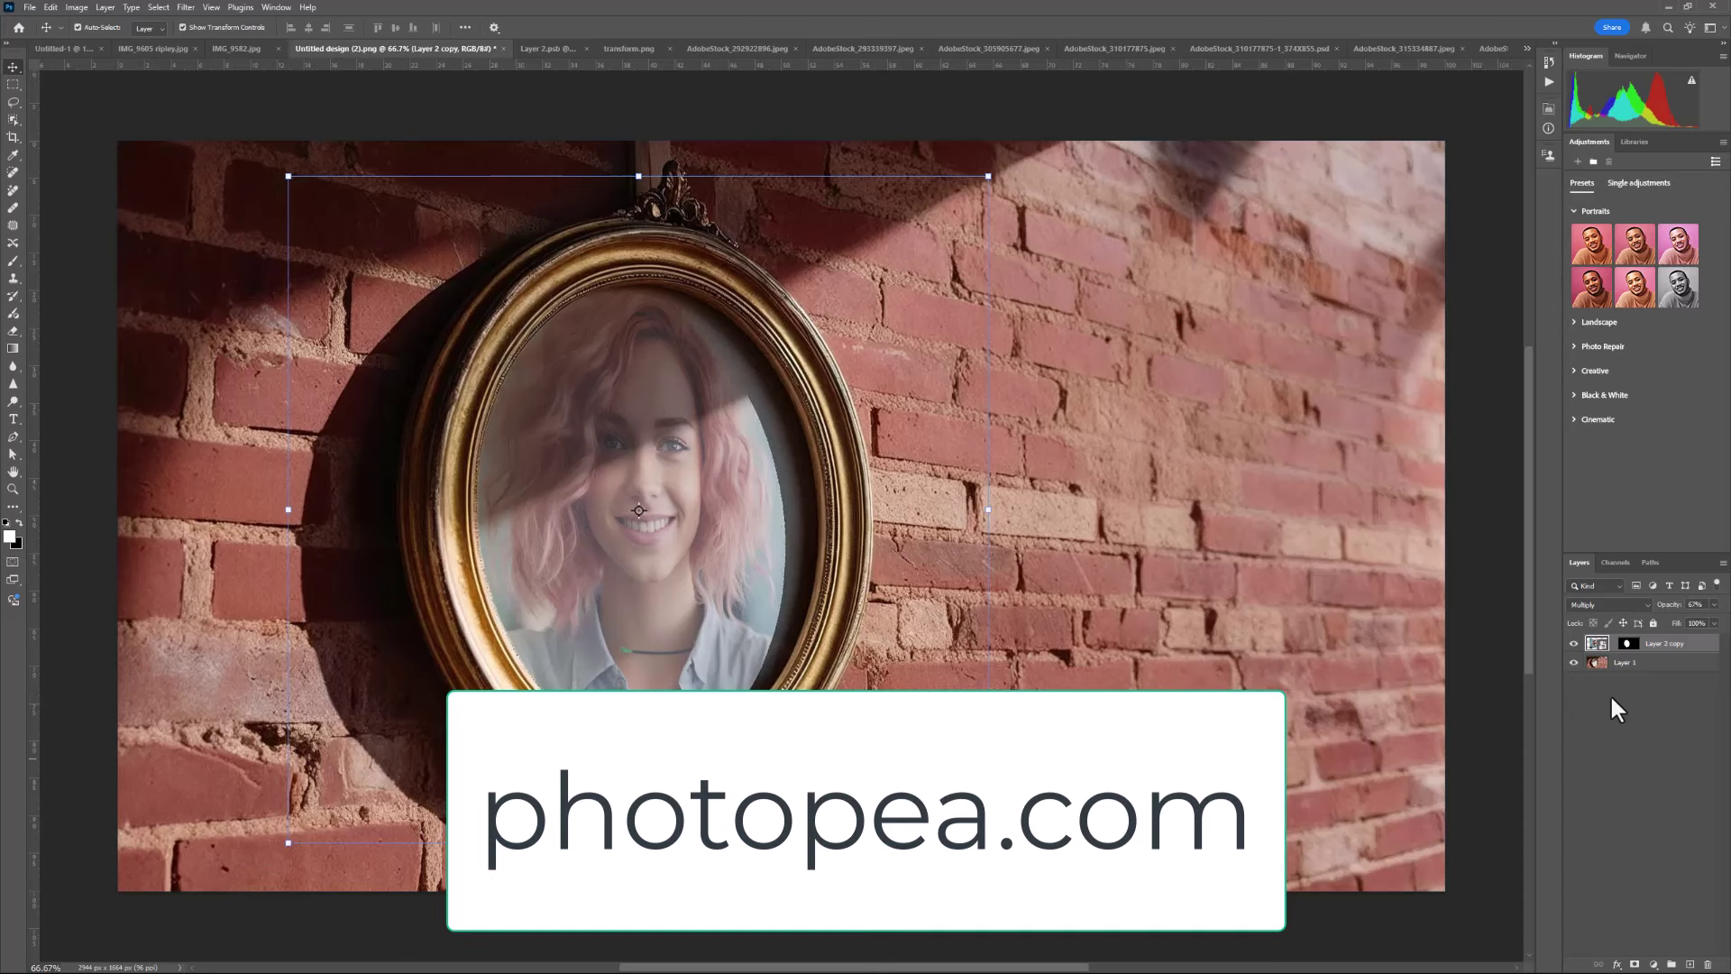
# Hide Layer 2 copy and lasso a freehand selection around the jagged shadow edge along the oval opening's inner right side
pyautogui.click(1574, 643)
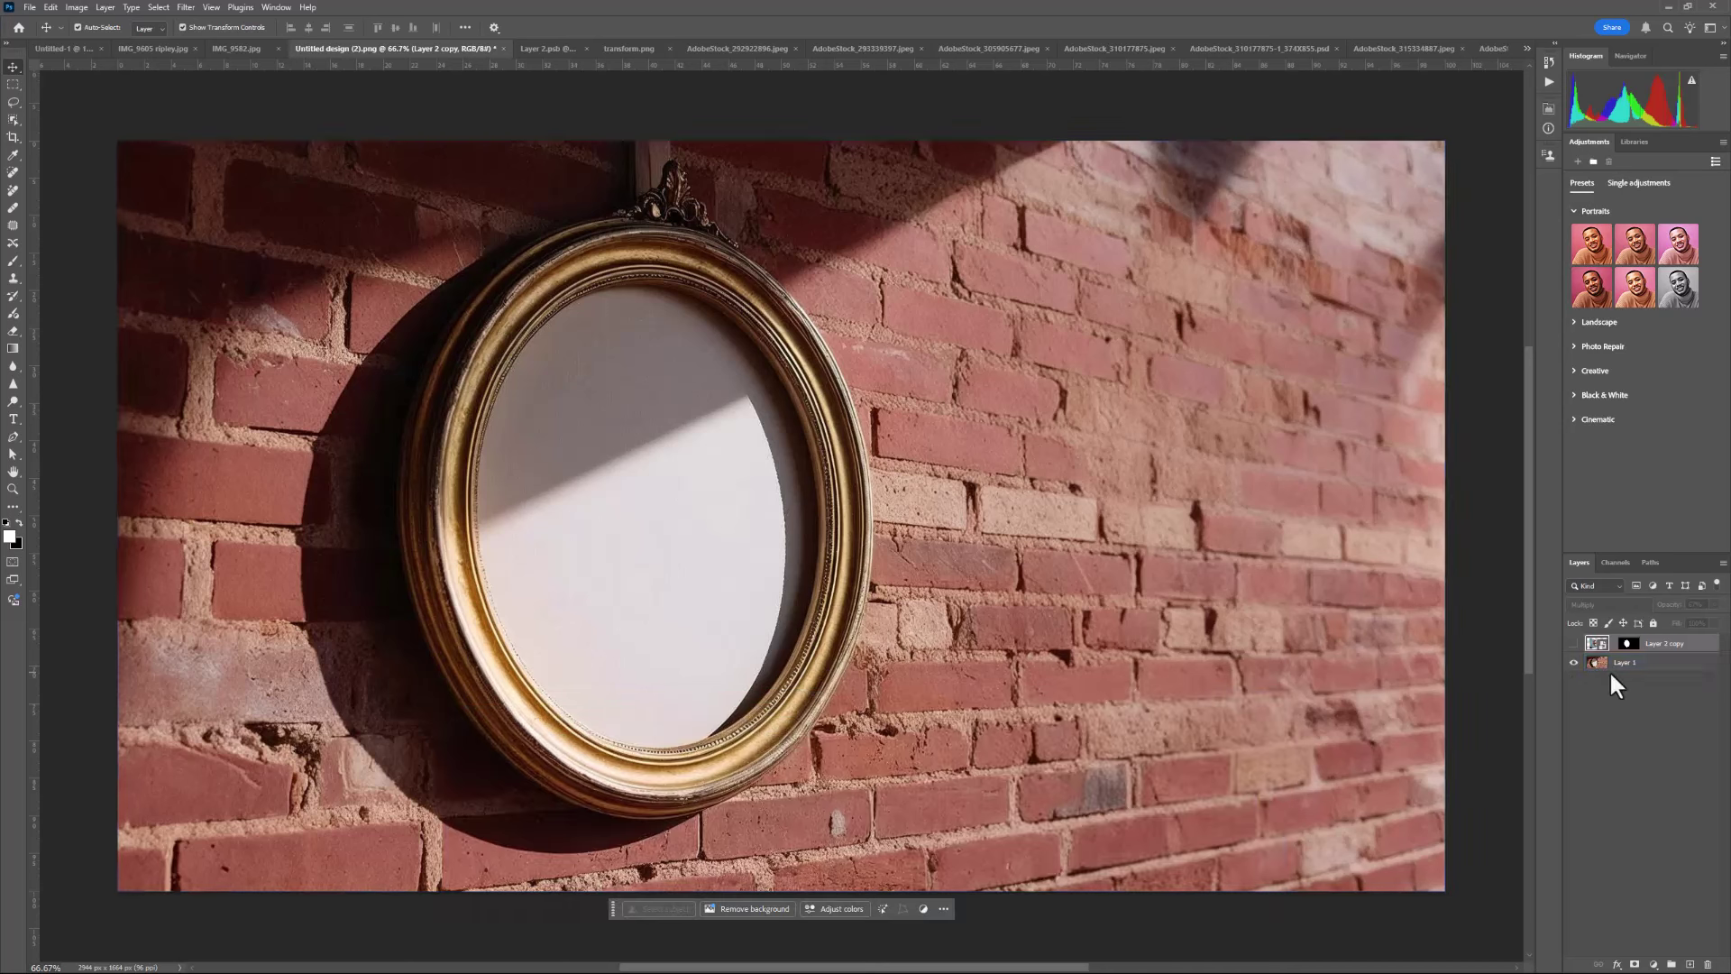
pyautogui.click(1611, 672)
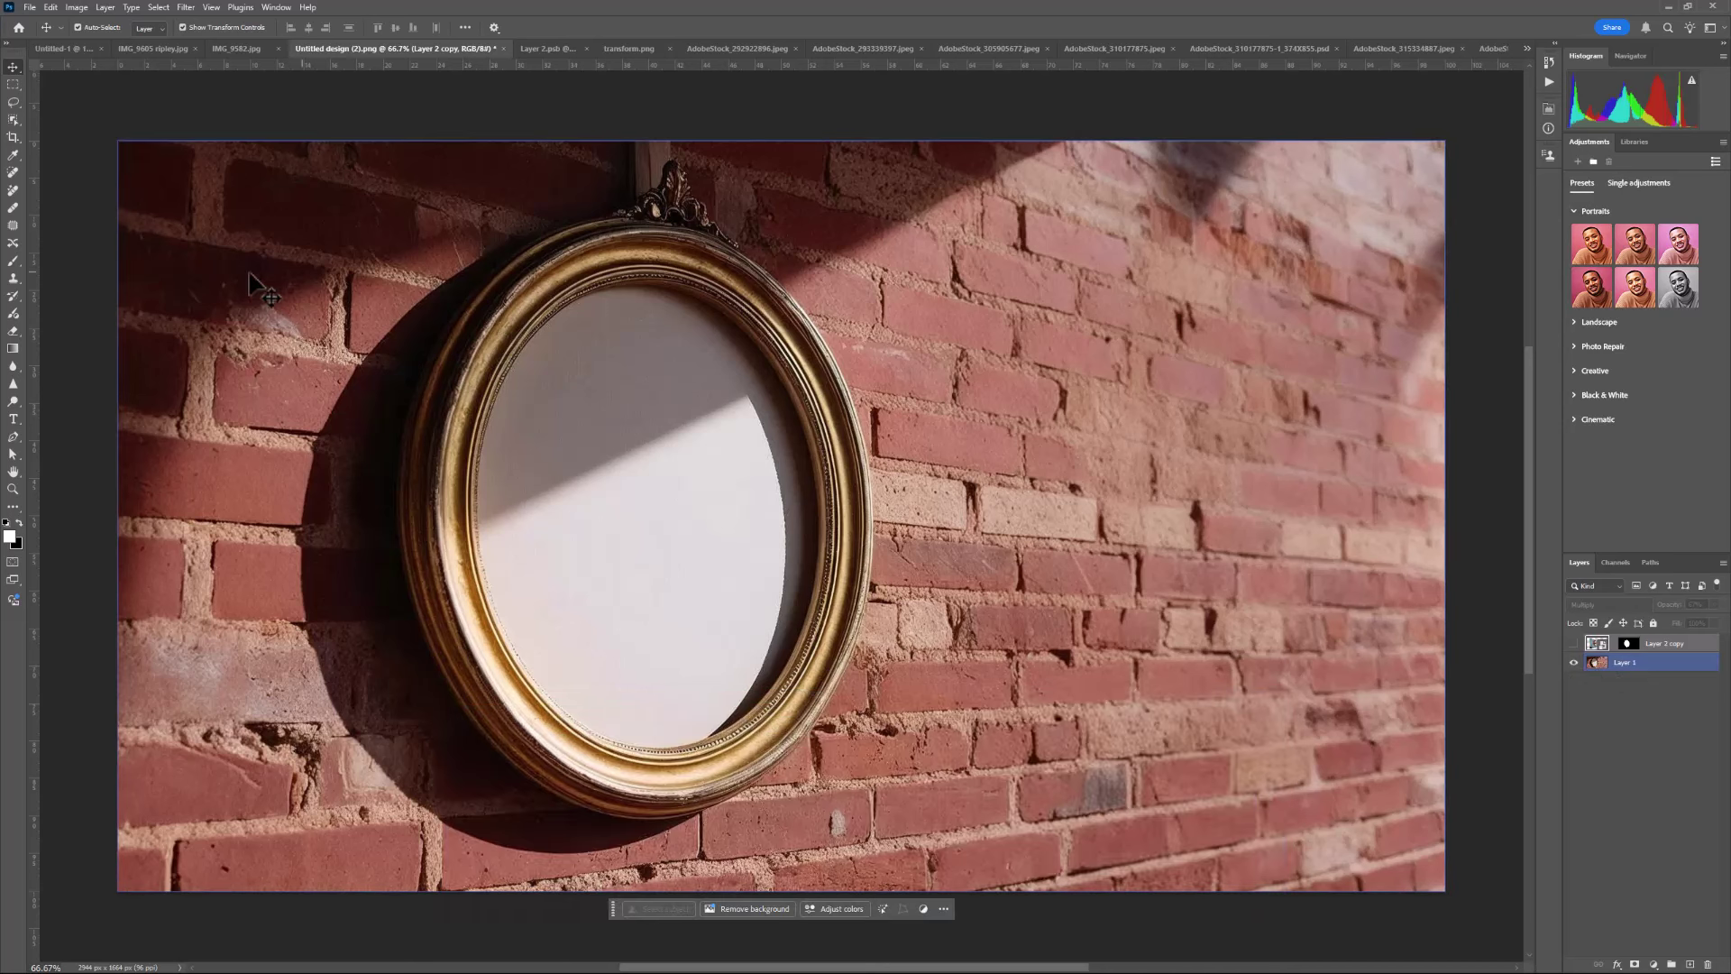
pyautogui.click(110, 305)
pyautogui.click(13, 102)
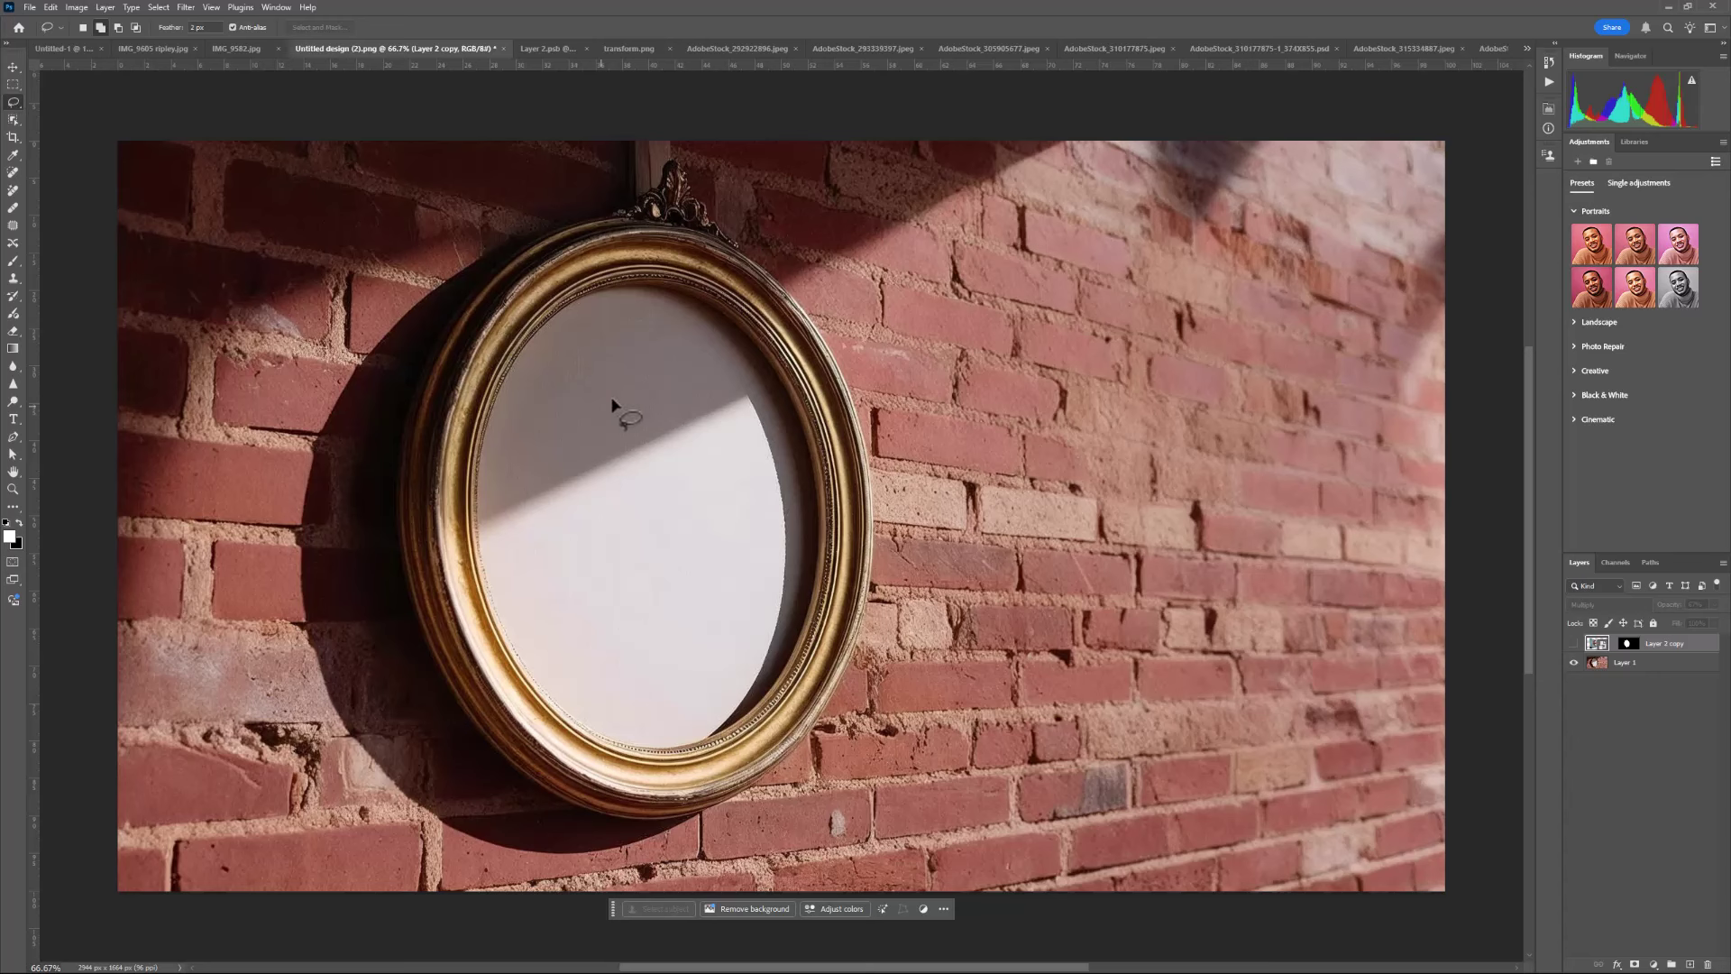
pyautogui.moveTo(740, 397)
pyautogui.mouseDown()
pyautogui.moveTo(765, 607)
pyautogui.moveTo(690, 742)
pyautogui.moveTo(735, 753)
pyautogui.moveTo(789, 702)
pyautogui.moveTo(807, 597)
pyautogui.moveTo(780, 424)
pyautogui.moveTo(745, 397)
pyautogui.mouseUp()
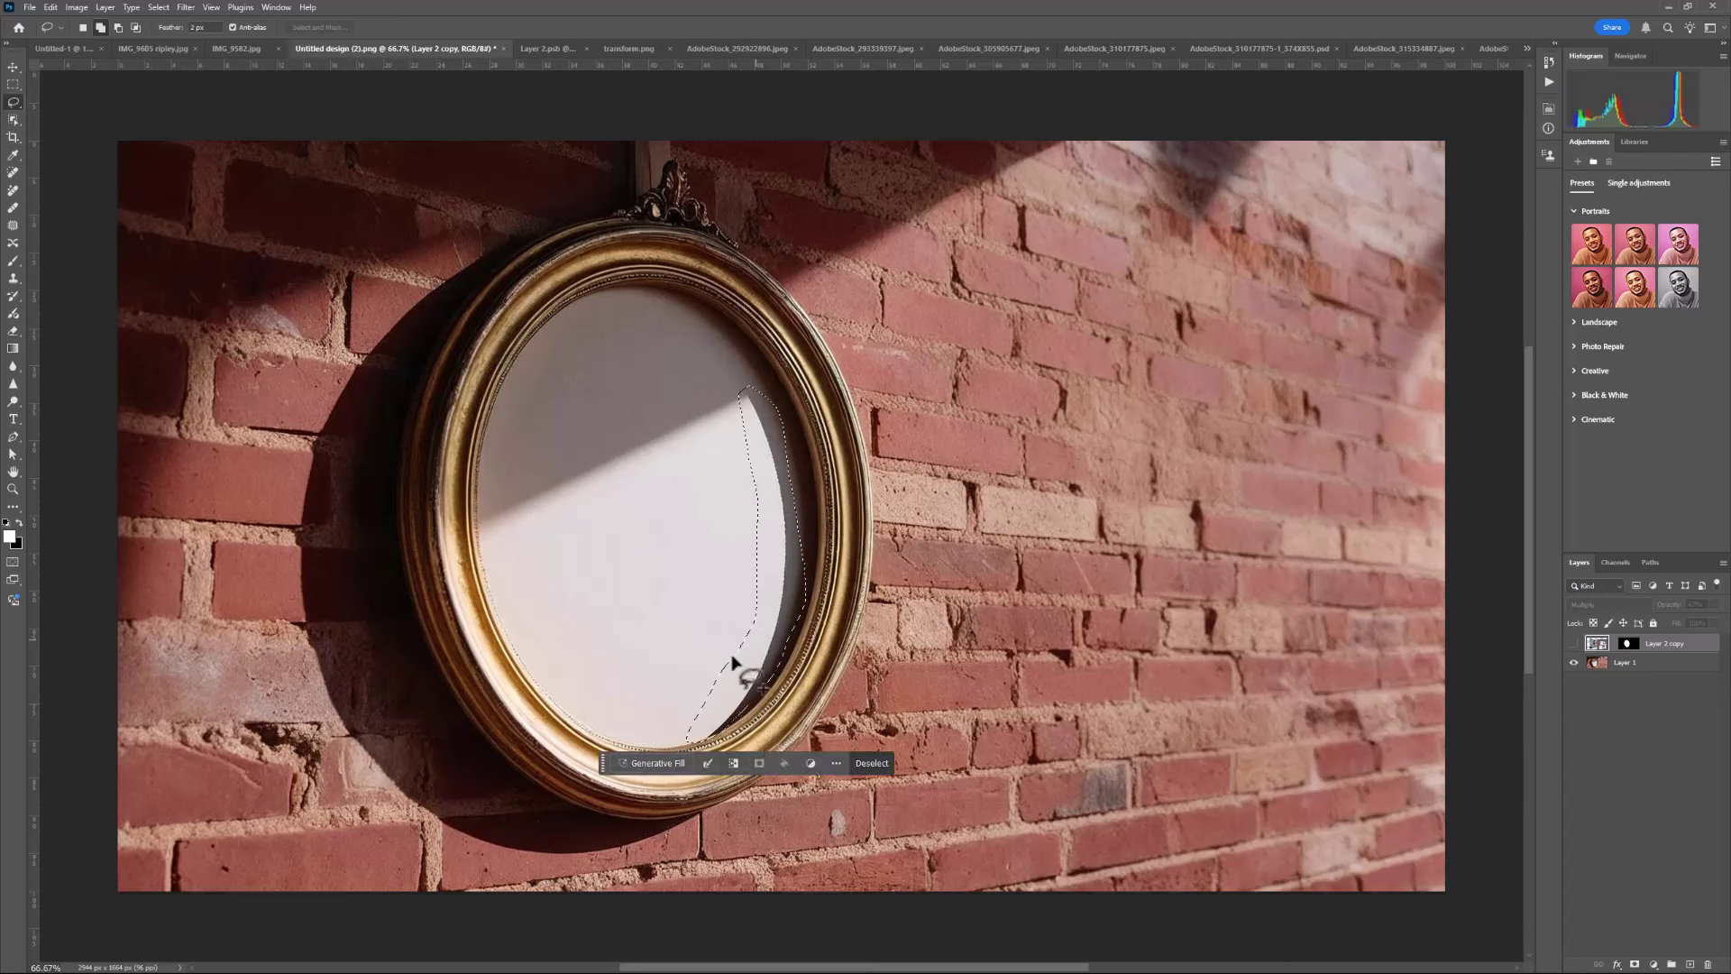
# Show Layer 2 copy again, apply a stronger Gaussian Blur to the selected shadow edge on Layer 1, and deselect
pyautogui.click(187, 7)
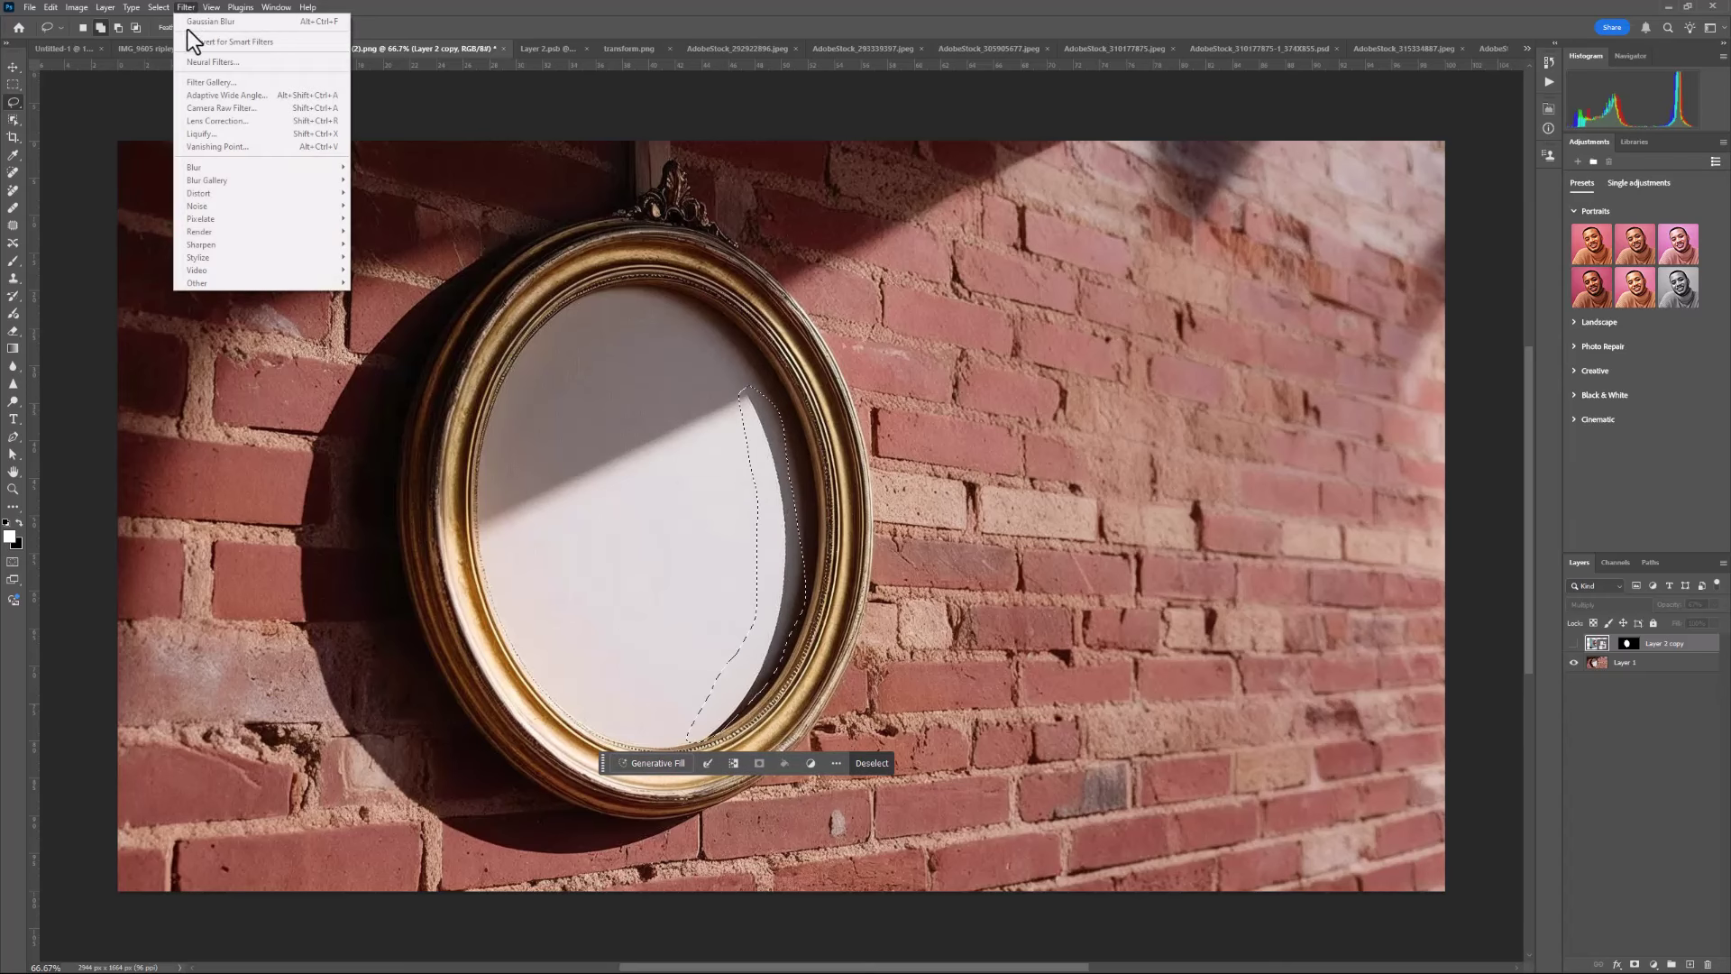
pyautogui.click(1648, 669)
pyautogui.click(1643, 665)
pyautogui.click(1574, 643)
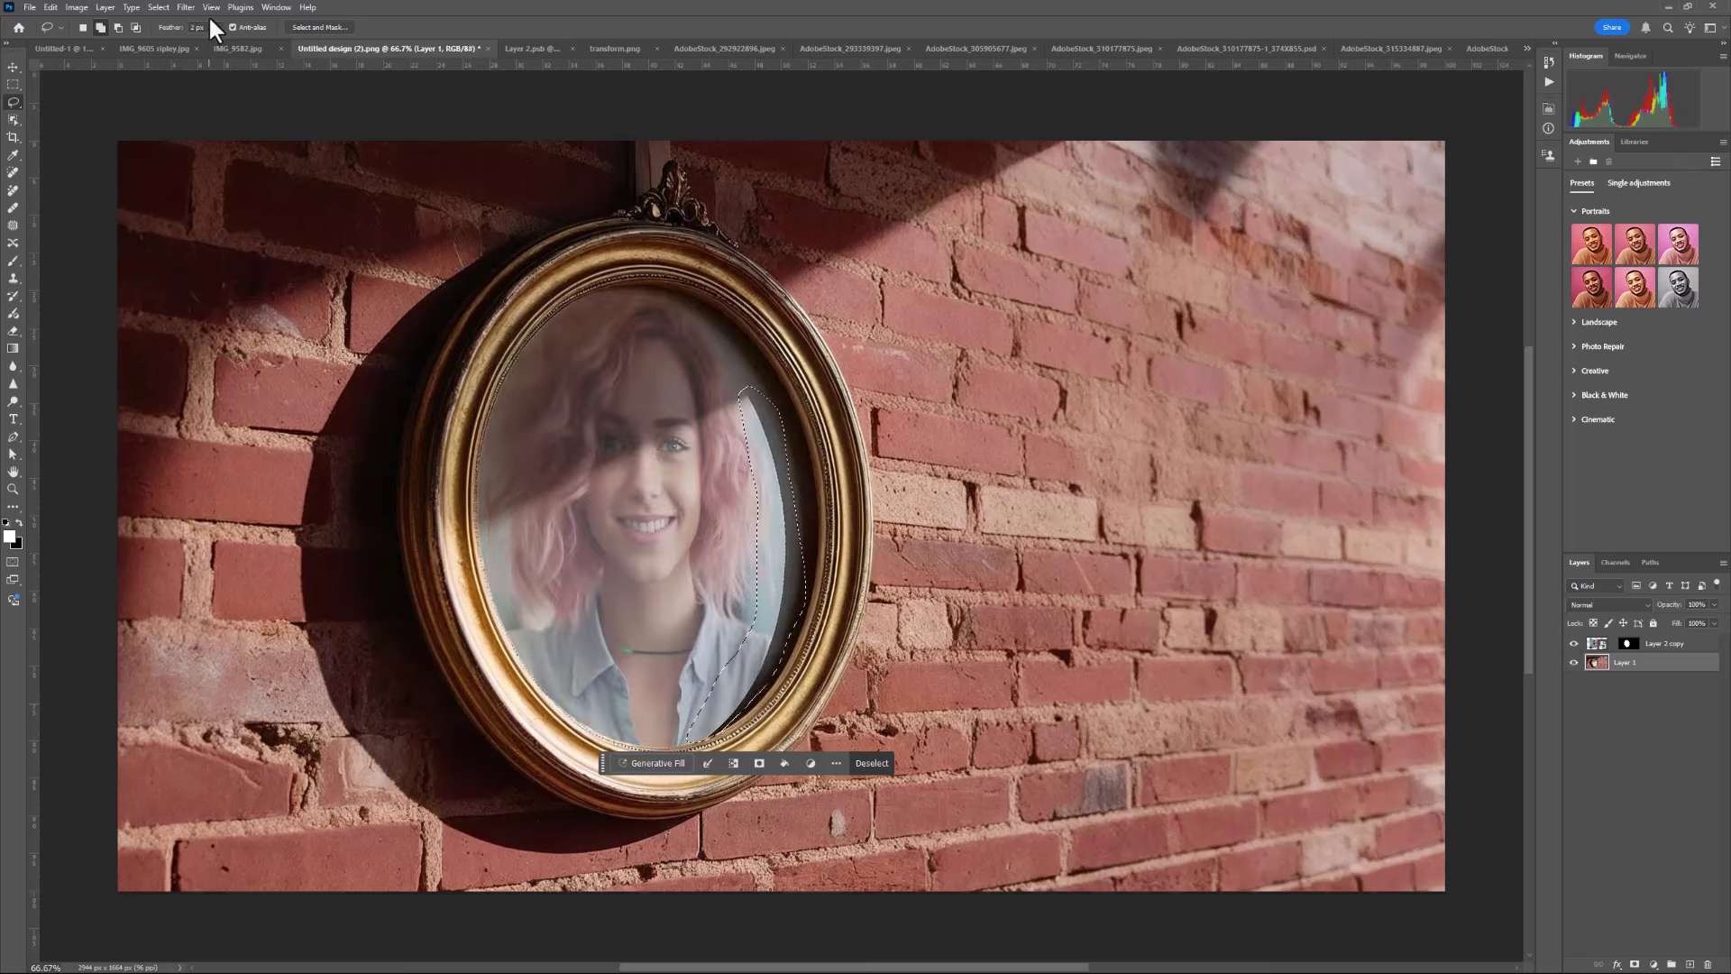
pyautogui.click(187, 7)
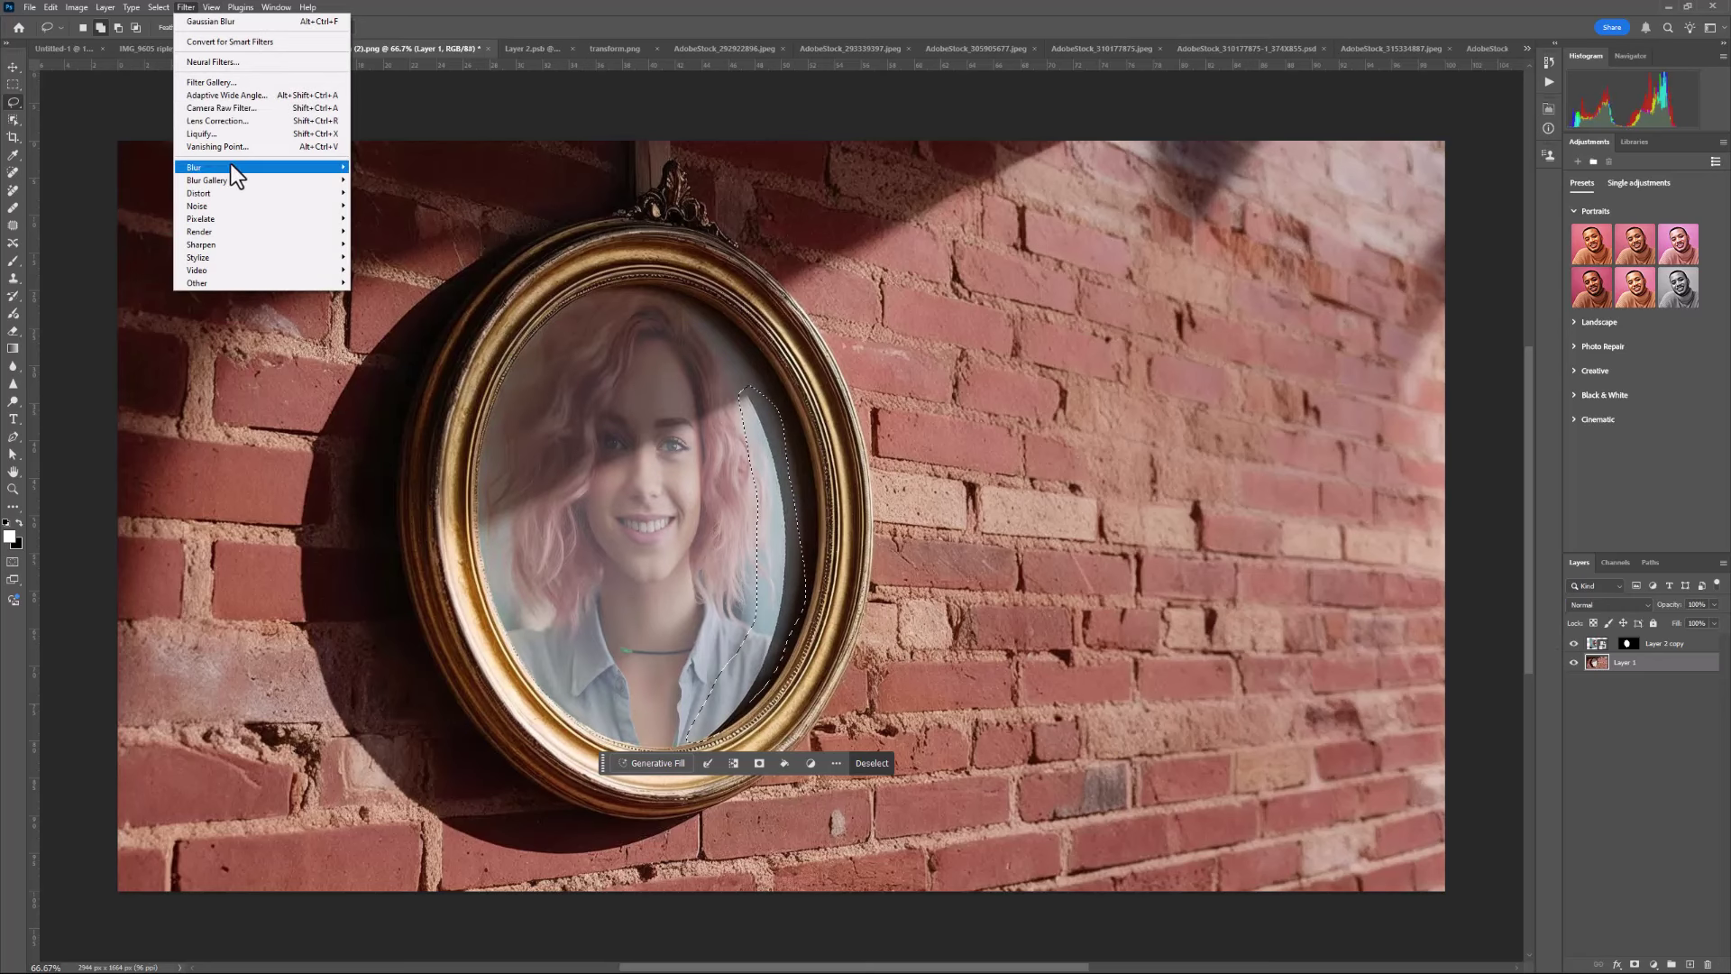
pyautogui.moveTo(281, 169)
pyautogui.click(408, 218)
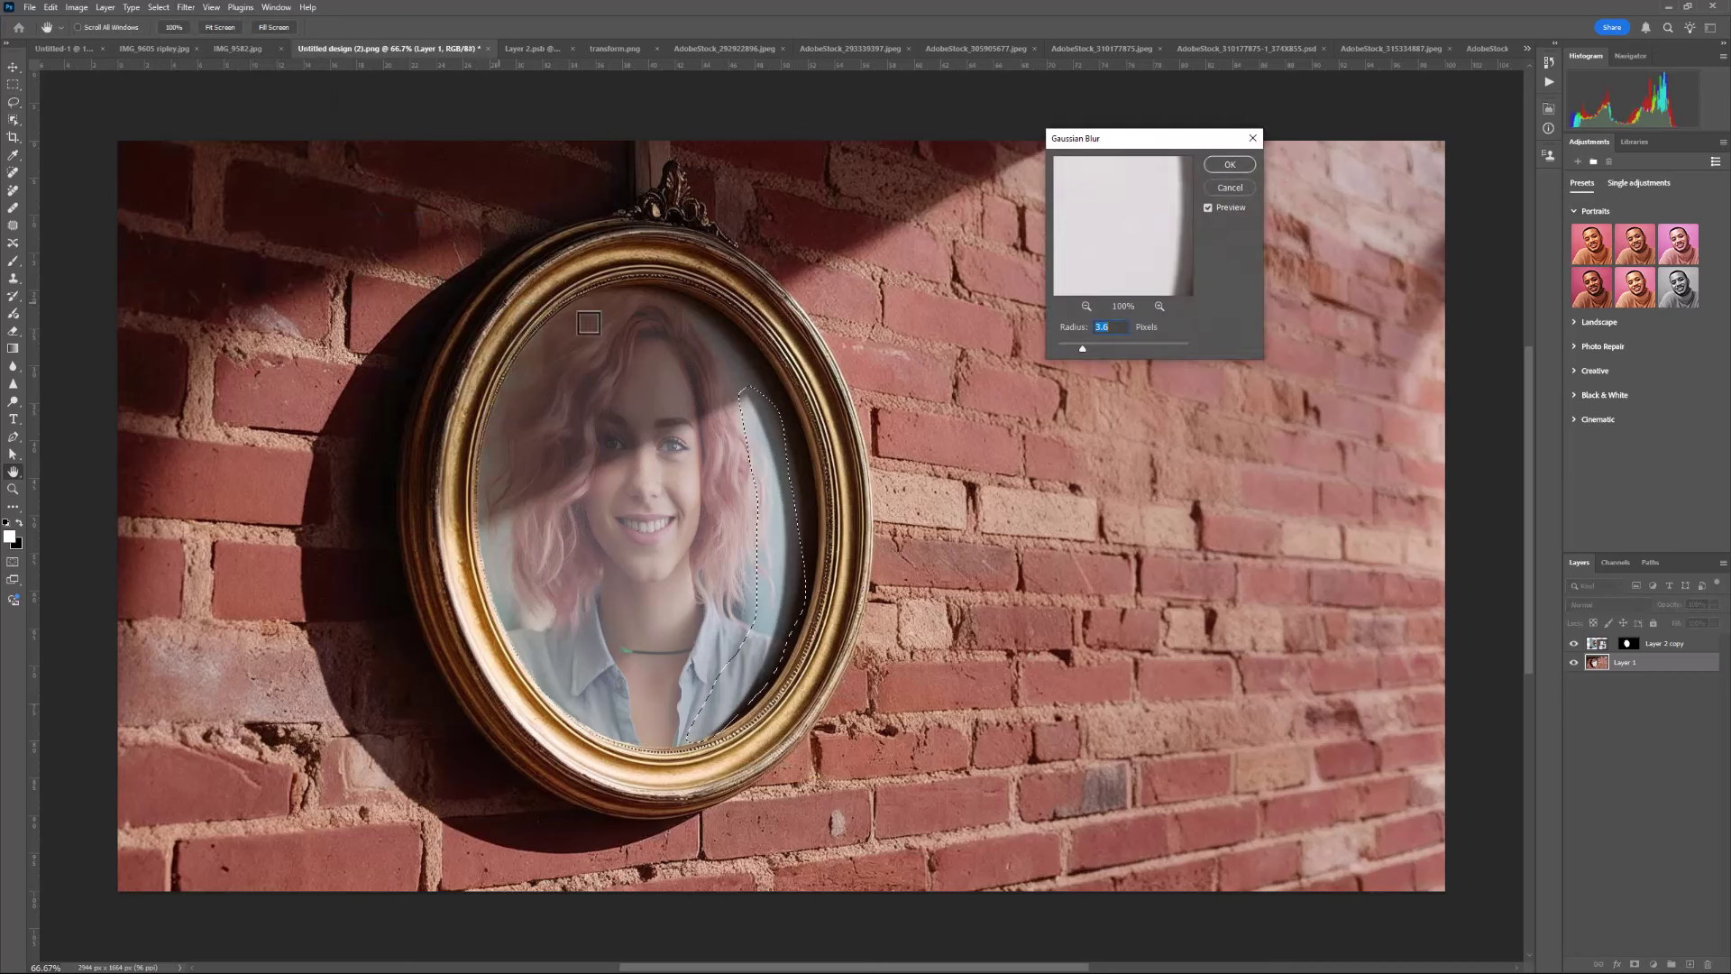
pyautogui.moveTo(1082, 348); pyautogui.dragTo(1101, 346)
pyautogui.click(1226, 165)
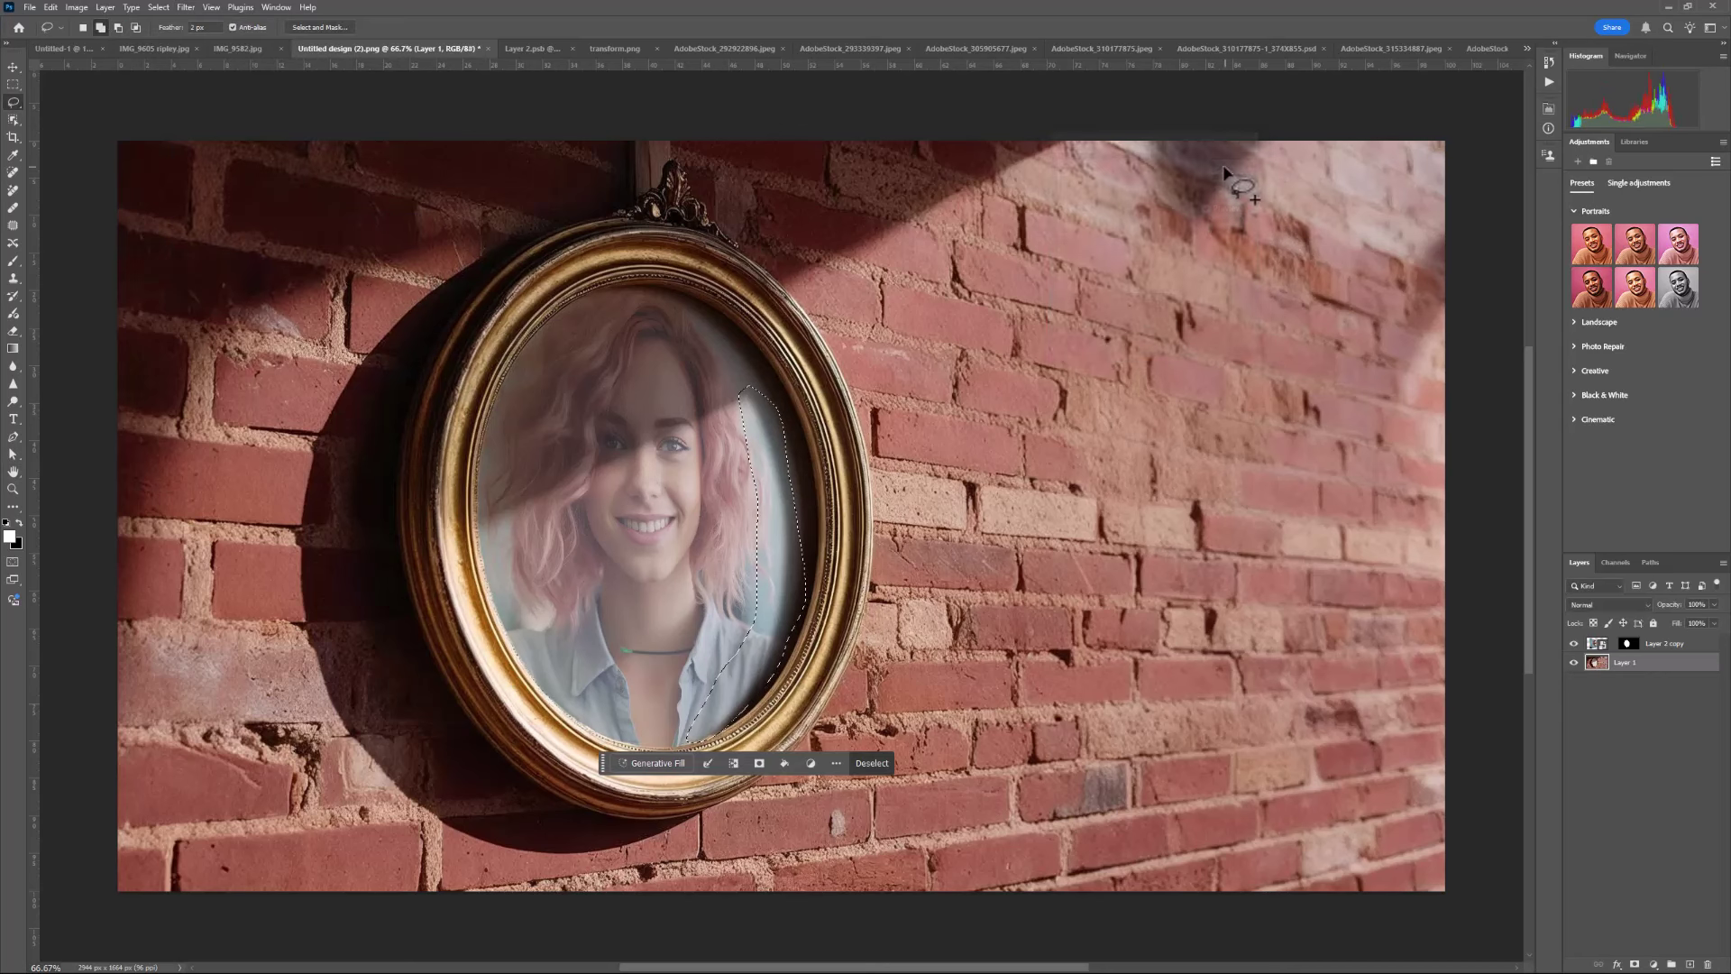
pyautogui.click(1222, 354)
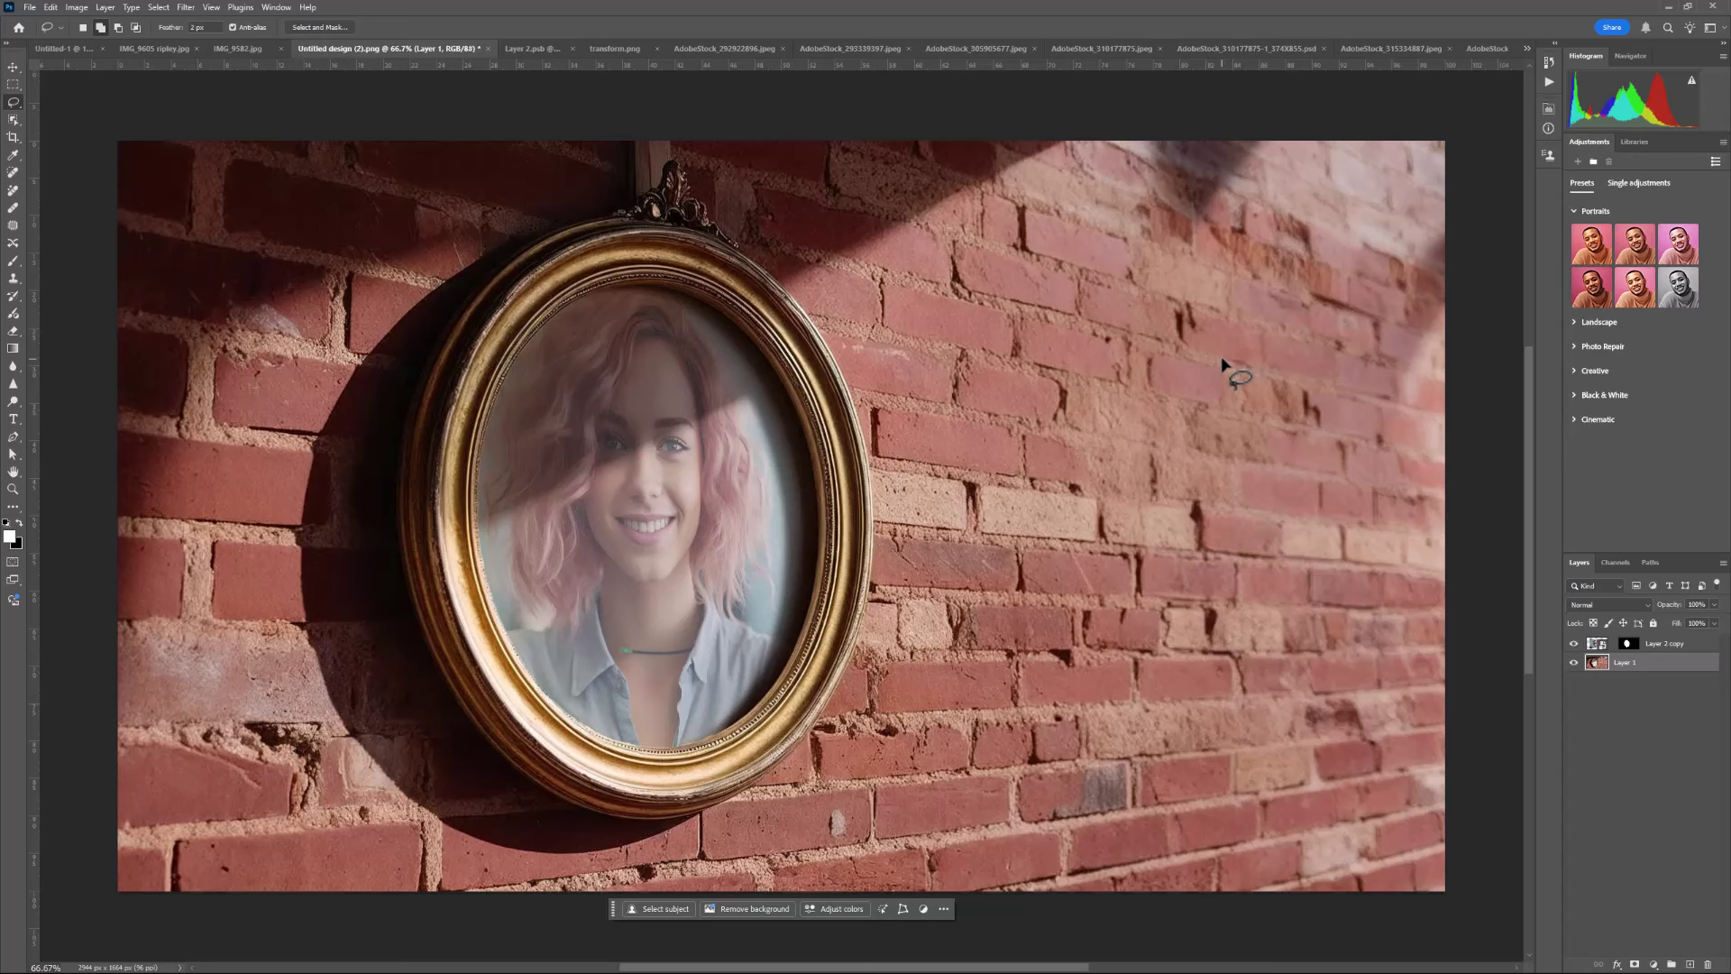